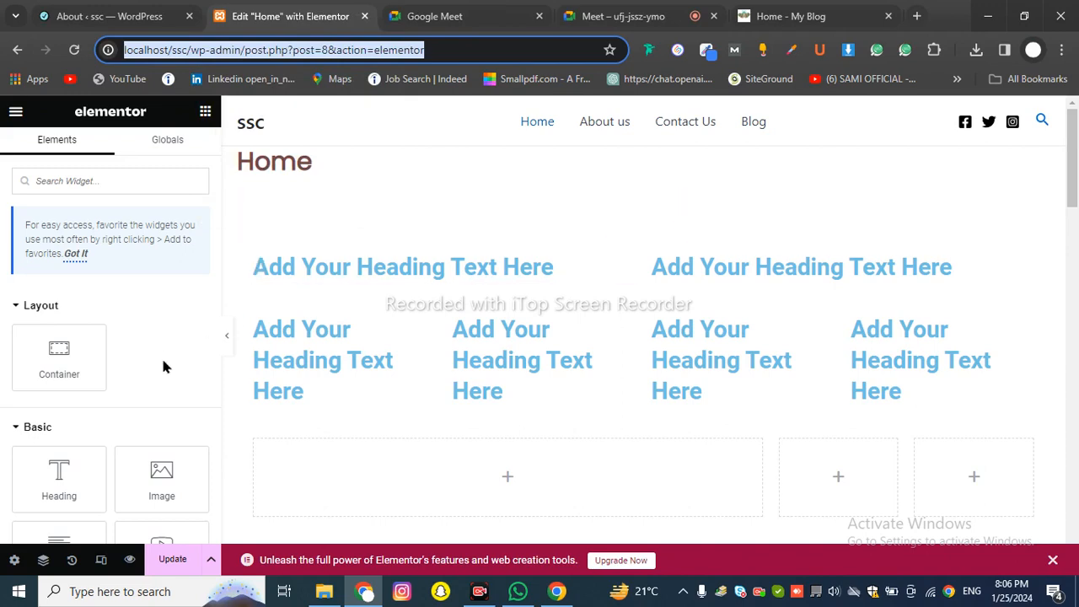
# - Look over the Home page's heading, text and image sections and the widgets available for building it
pyautogui.scroll(-1, 392, 311)
pyautogui.scroll(1, 392, 308)
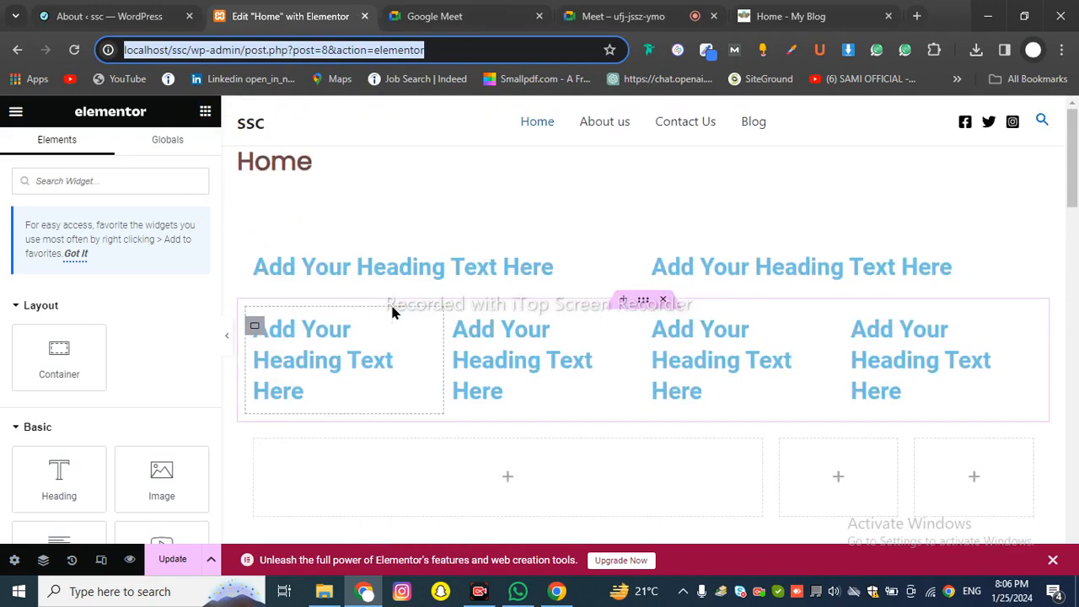
pyautogui.scroll(-3, 318, 239)
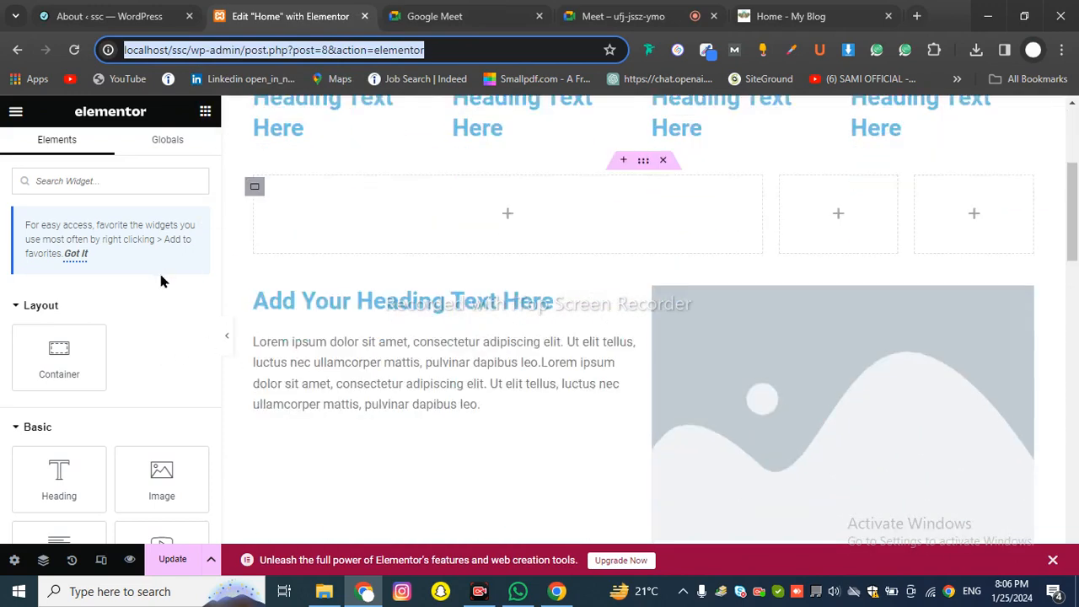
pyautogui.scroll(-8, 159, 271)
pyautogui.scroll(-3, 157, 283)
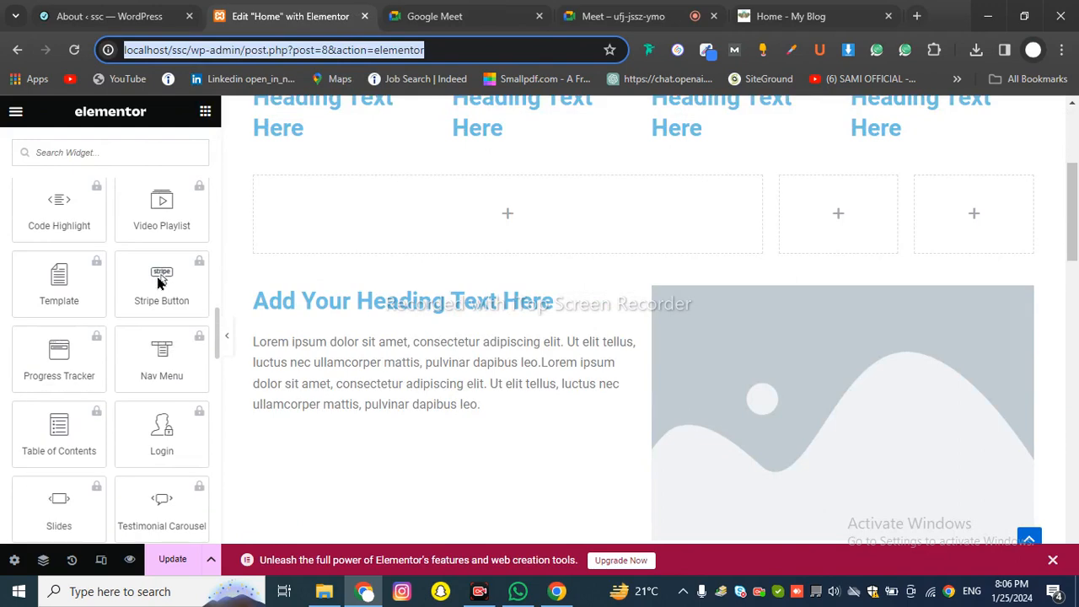
pyautogui.scroll(3, 157, 283)
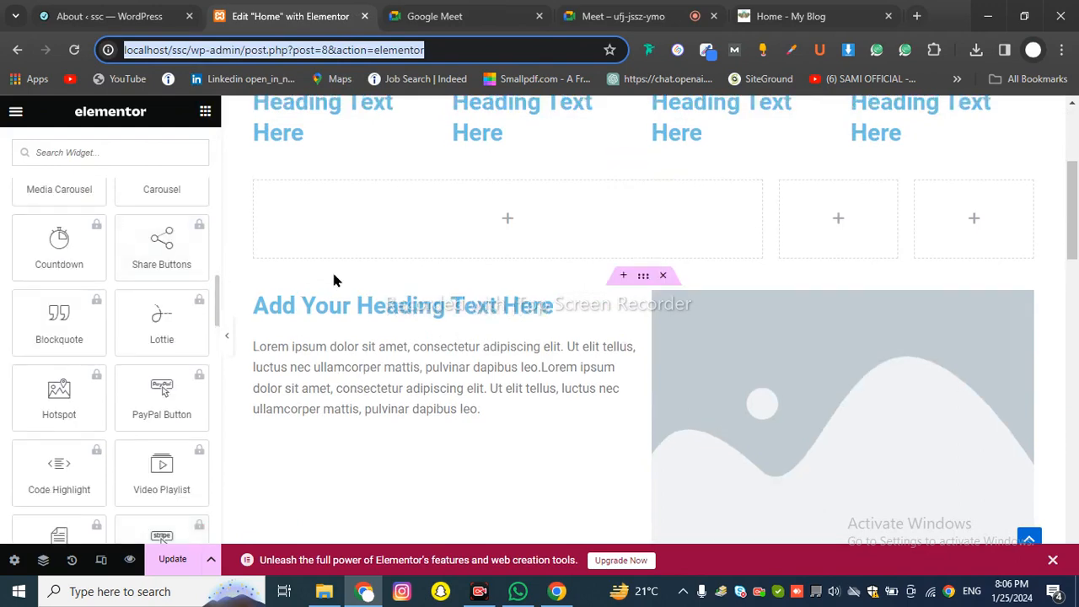
pyautogui.scroll(3, 335, 281)
pyautogui.scroll(8, 180, 294)
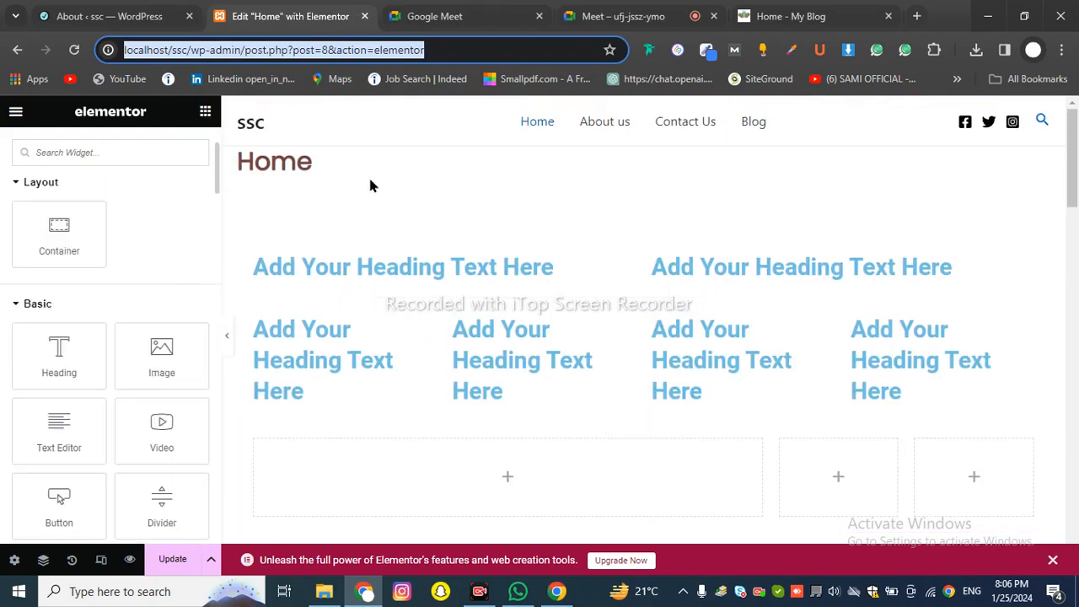
pyautogui.scroll(-6, 407, 285)
pyautogui.scroll(-3, 408, 283)
pyautogui.scroll(10, 406, 274)
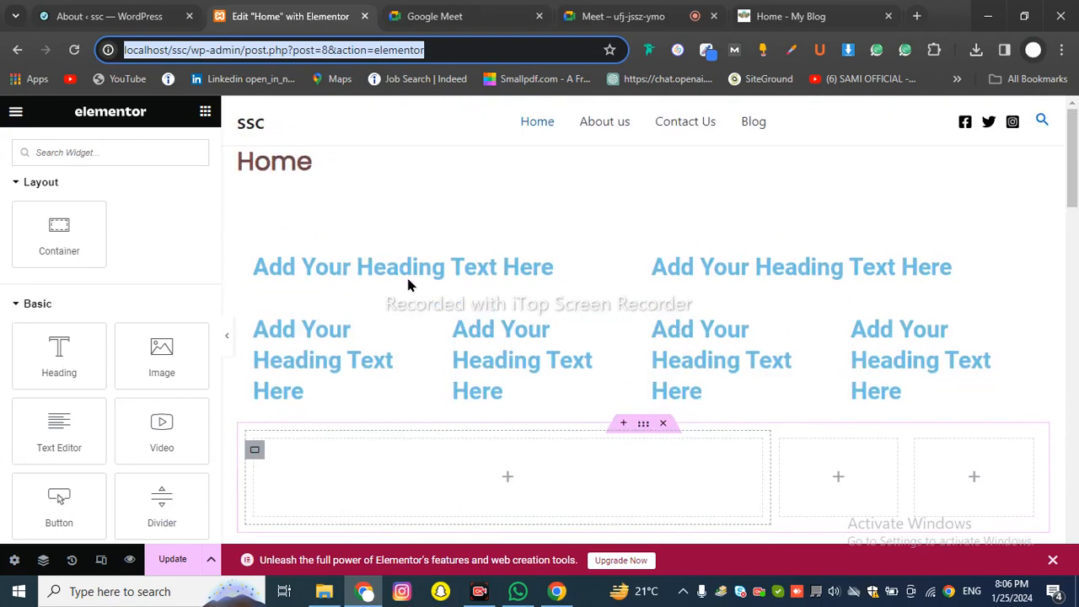
pyautogui.scroll(-10, 149, 312)
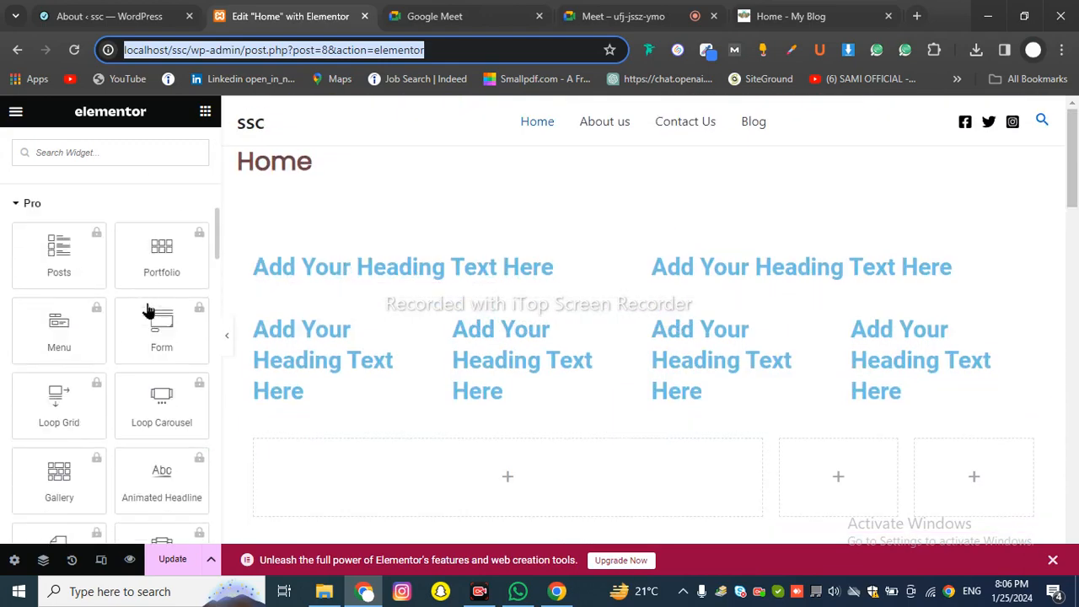
pyautogui.scroll(10, 149, 312)
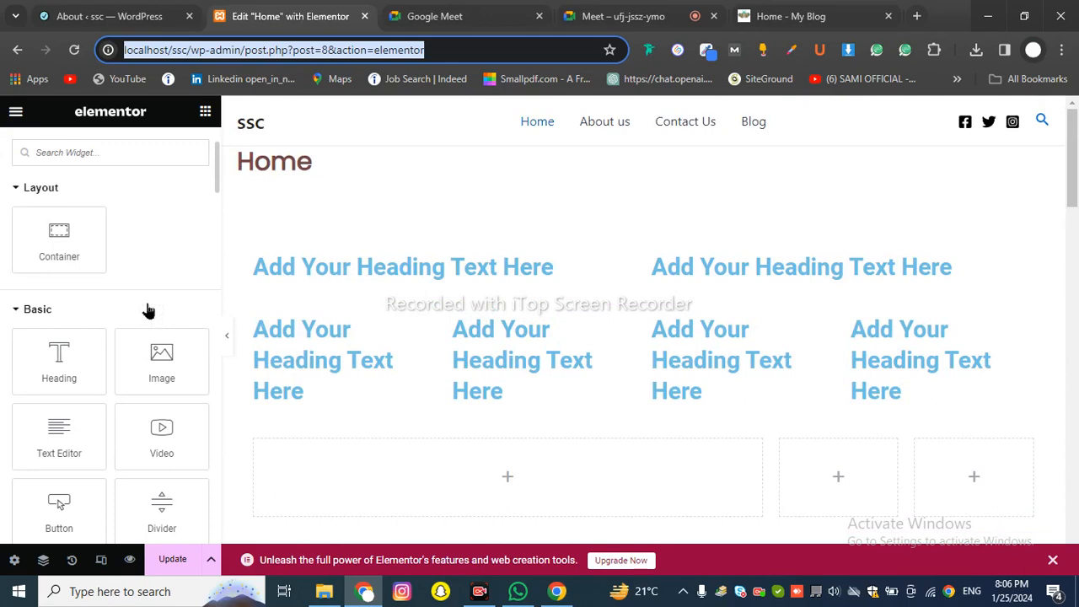
pyautogui.scroll(-8, 148, 312)
pyautogui.scroll(10, 149, 312)
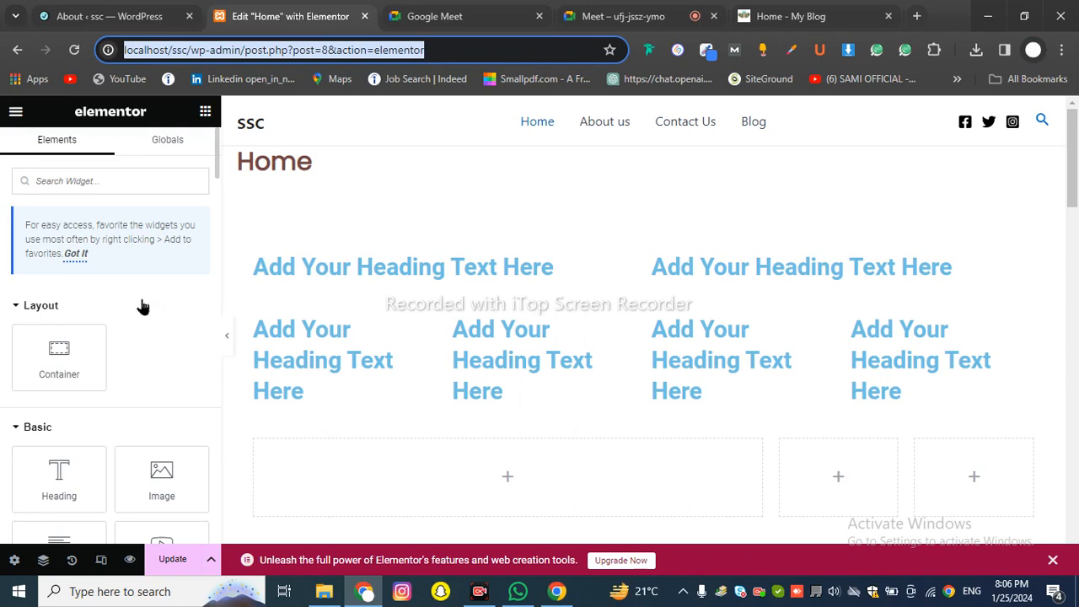
pyautogui.scroll(-3, 140, 307)
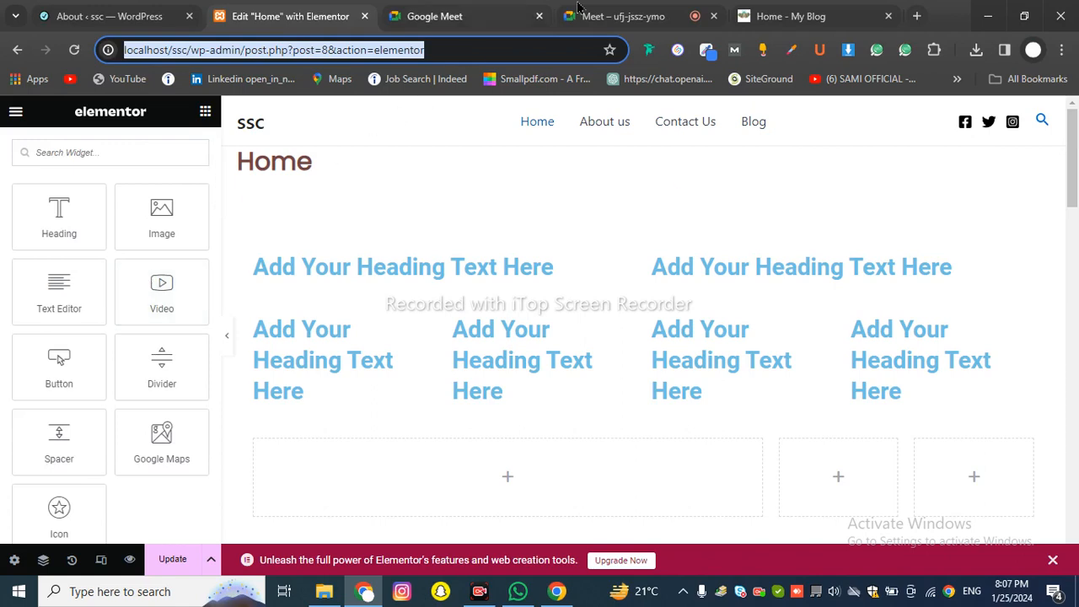
# - Check the Google Meet call, then return to the Home page editor and review its sections down to the footer
pyautogui.click(624, 16)
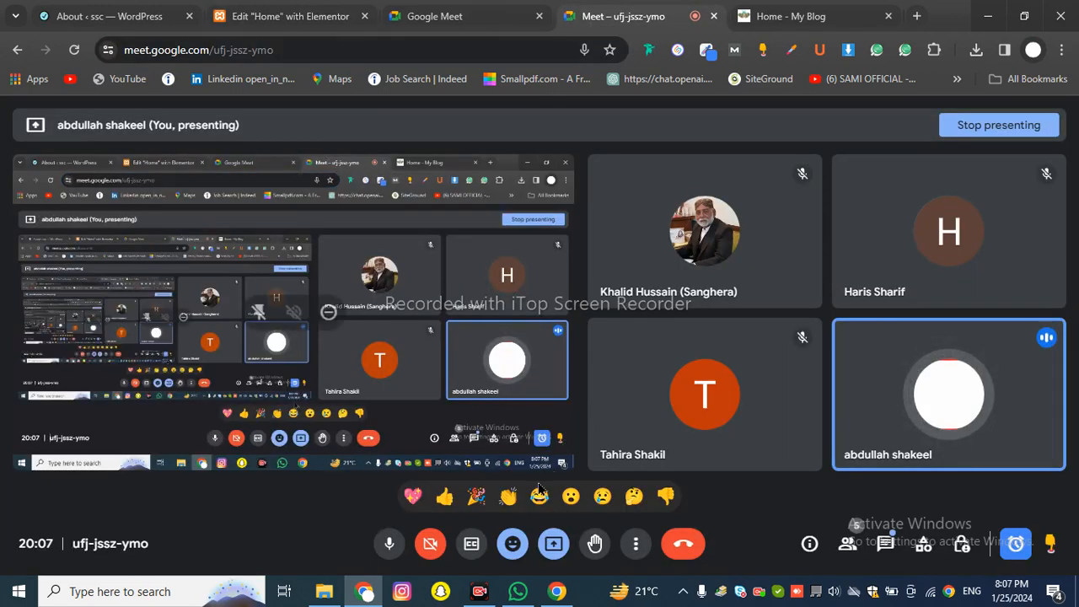
pyautogui.click(334, 16)
pyautogui.scroll(-6, 539, 337)
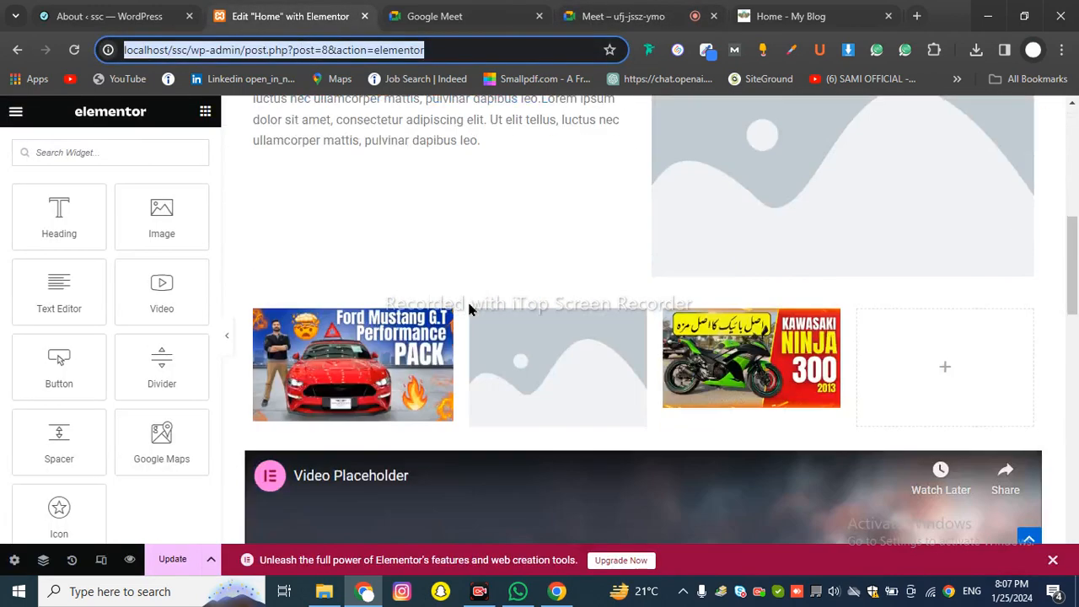
pyautogui.scroll(5, 540, 340)
pyautogui.scroll(-8, 538, 339)
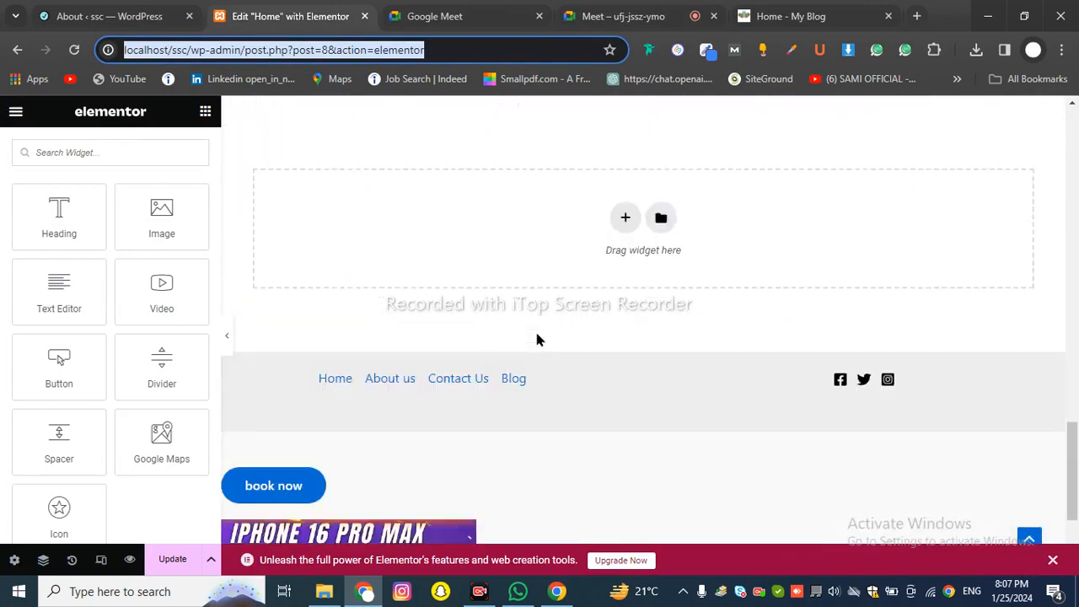
pyautogui.scroll(6, 536, 332)
pyautogui.scroll(8, 536, 332)
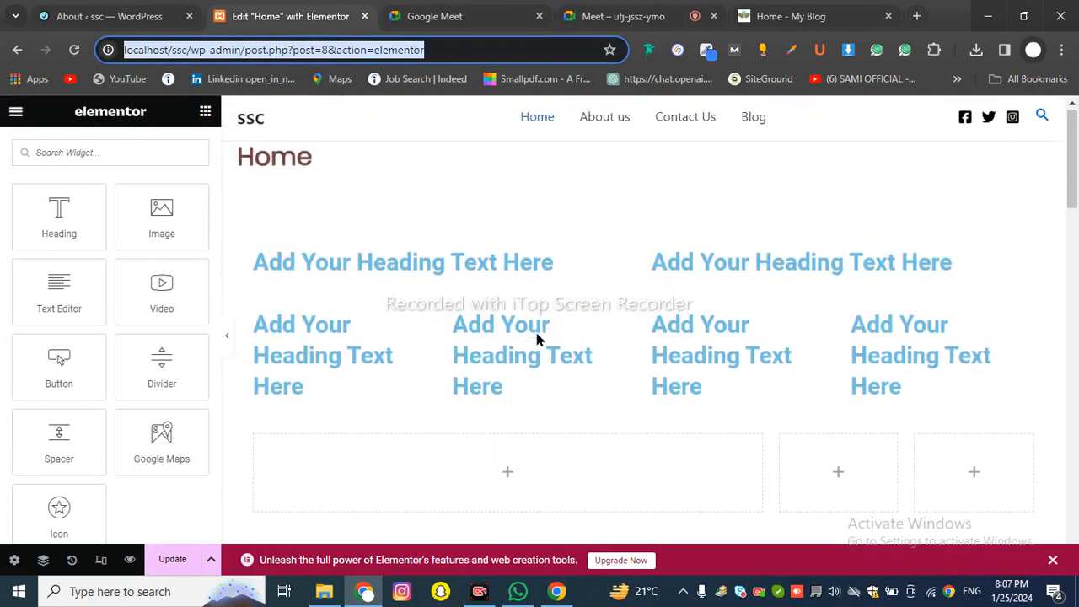
pyautogui.scroll(2, 149, 301)
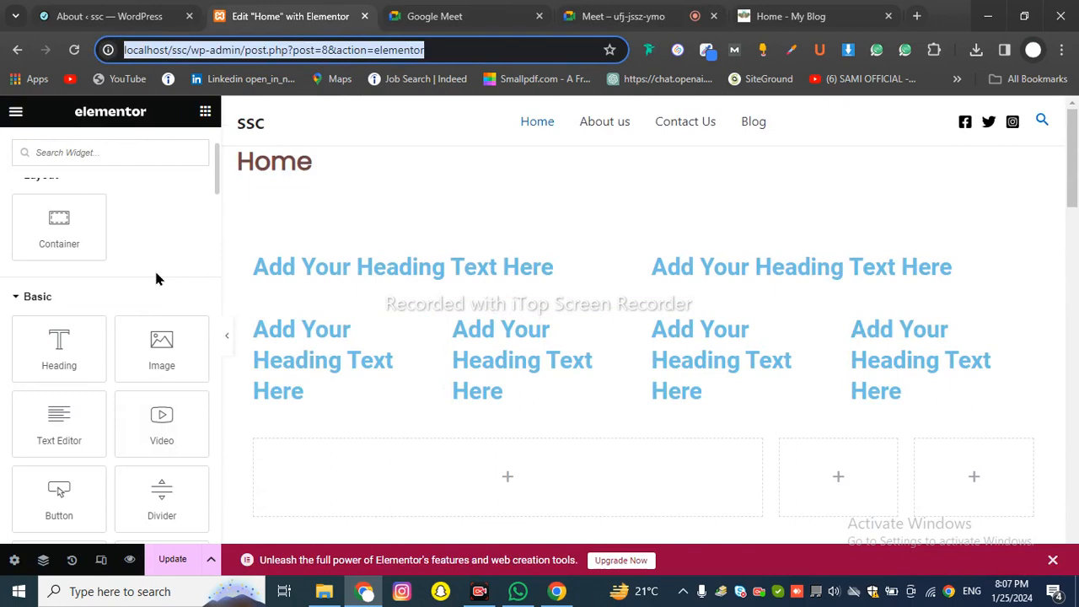
pyautogui.scroll(2, 156, 277)
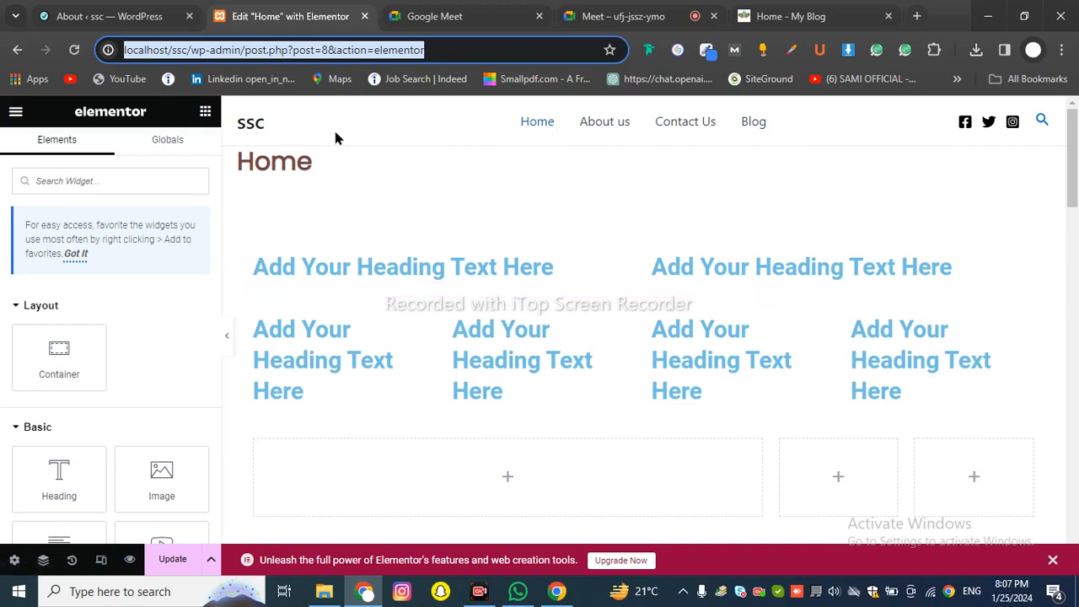
# - Examine the widget library from the Layout, Basic and Pro groups down to the Social Icons, Shortcode, HTML and Rating widgets
pyautogui.scroll(-5, 160, 320)
pyautogui.scroll(6, 155, 283)
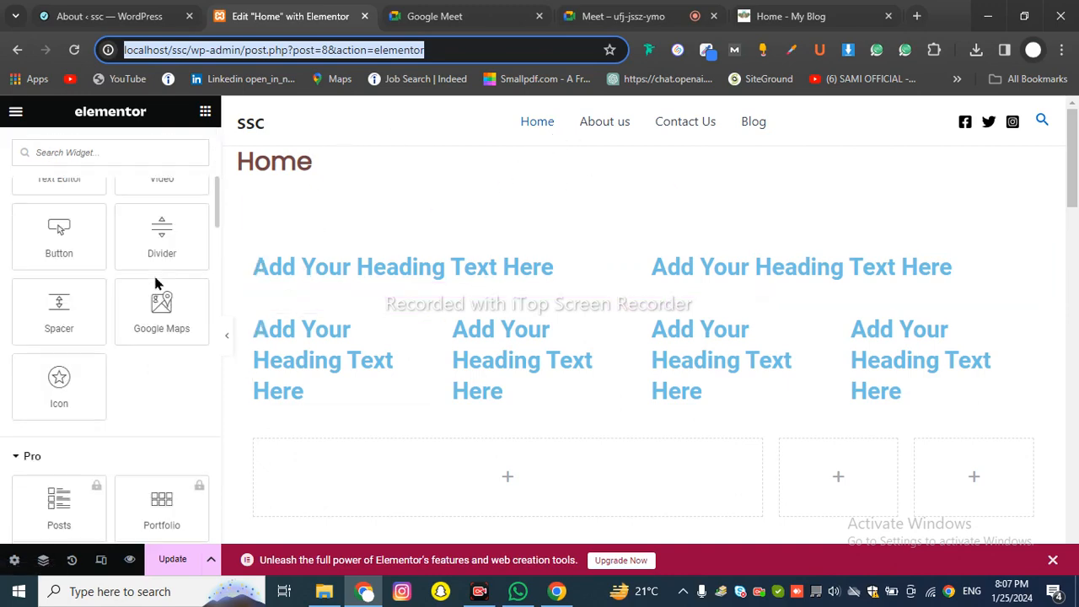
pyautogui.scroll(-1, 141, 266)
pyautogui.scroll(-2, 118, 296)
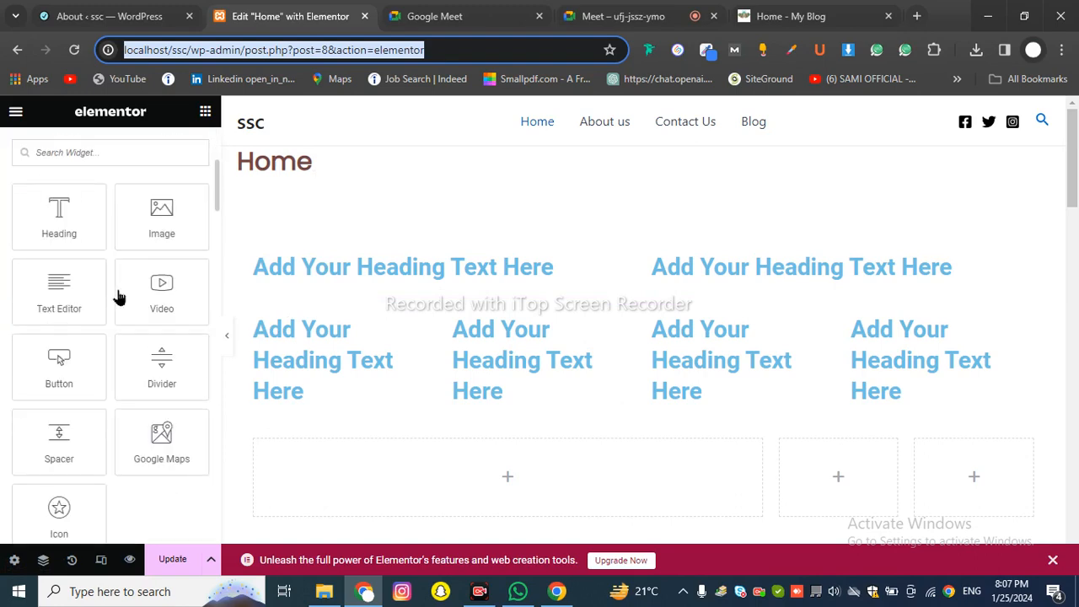
pyautogui.scroll(3, 80, 263)
pyautogui.scroll(-3, 126, 352)
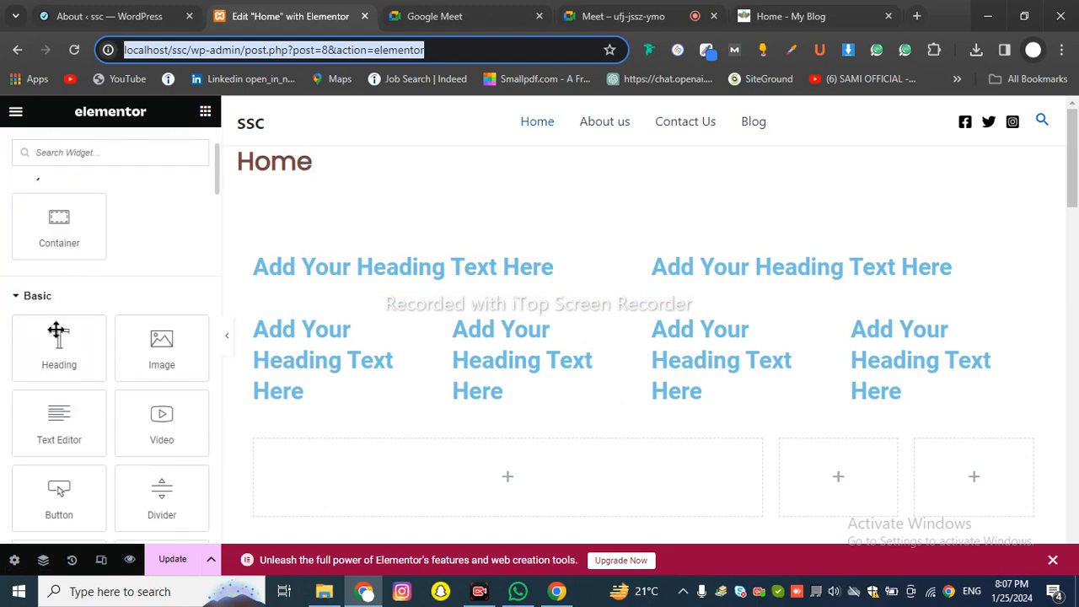
pyautogui.scroll(-3, 88, 320)
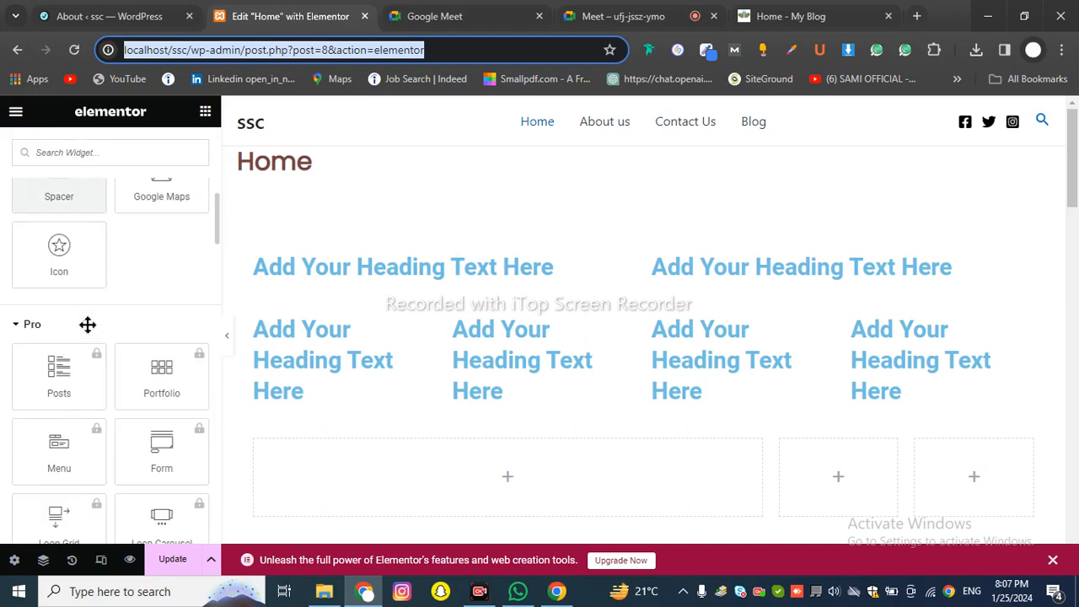
pyautogui.scroll(-2, 159, 332)
pyautogui.scroll(2, 92, 363)
pyautogui.scroll(-4, 144, 367)
pyautogui.scroll(-15, 149, 354)
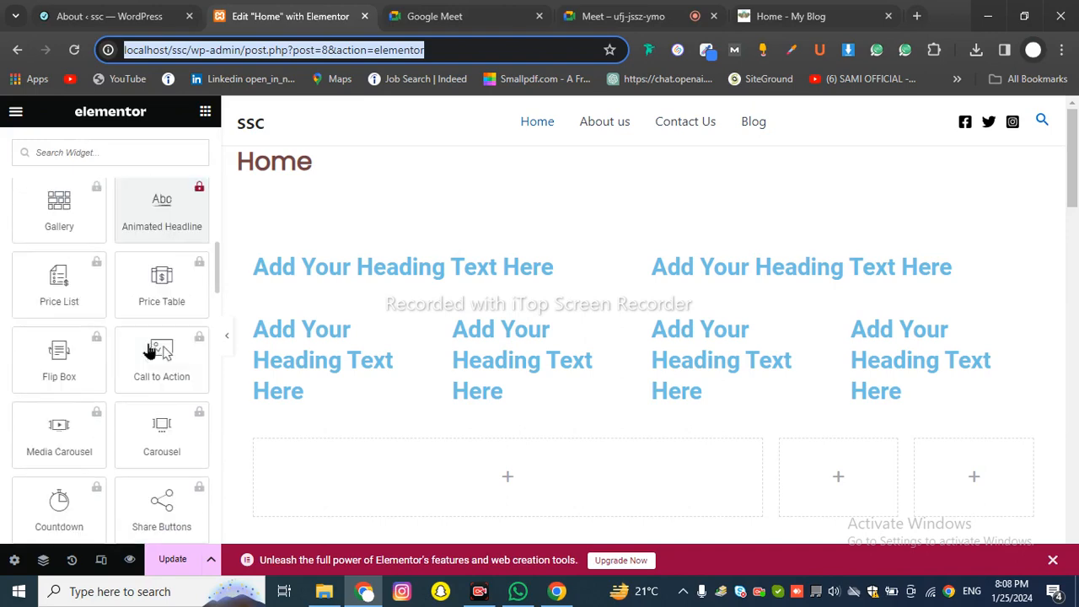
pyautogui.scroll(-3, 145, 341)
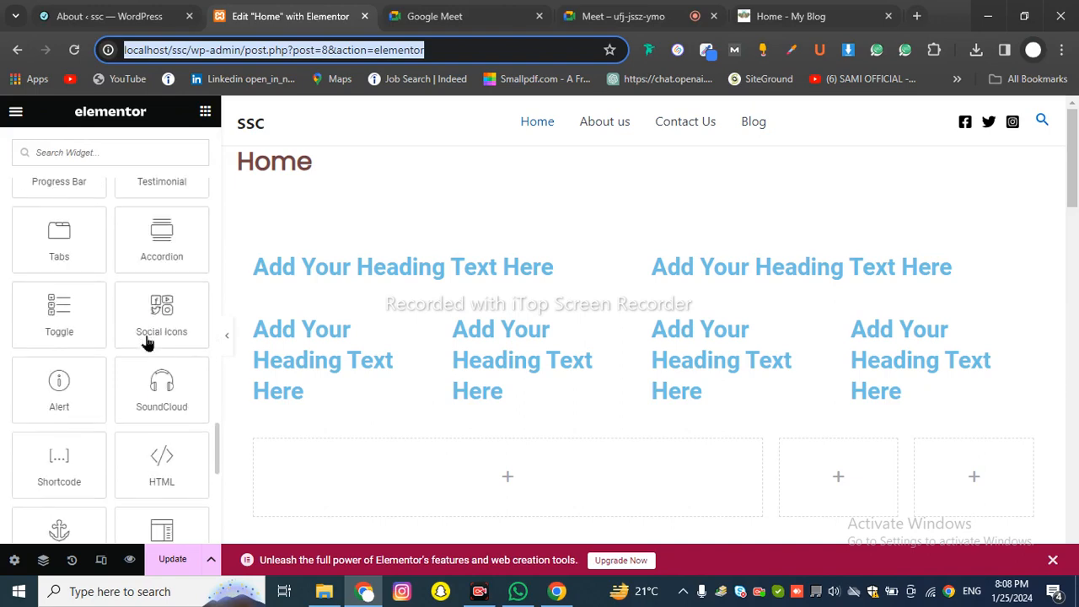
pyautogui.scroll(5, 127, 335)
pyautogui.scroll(-2, 84, 328)
pyautogui.scroll(-10, 126, 376)
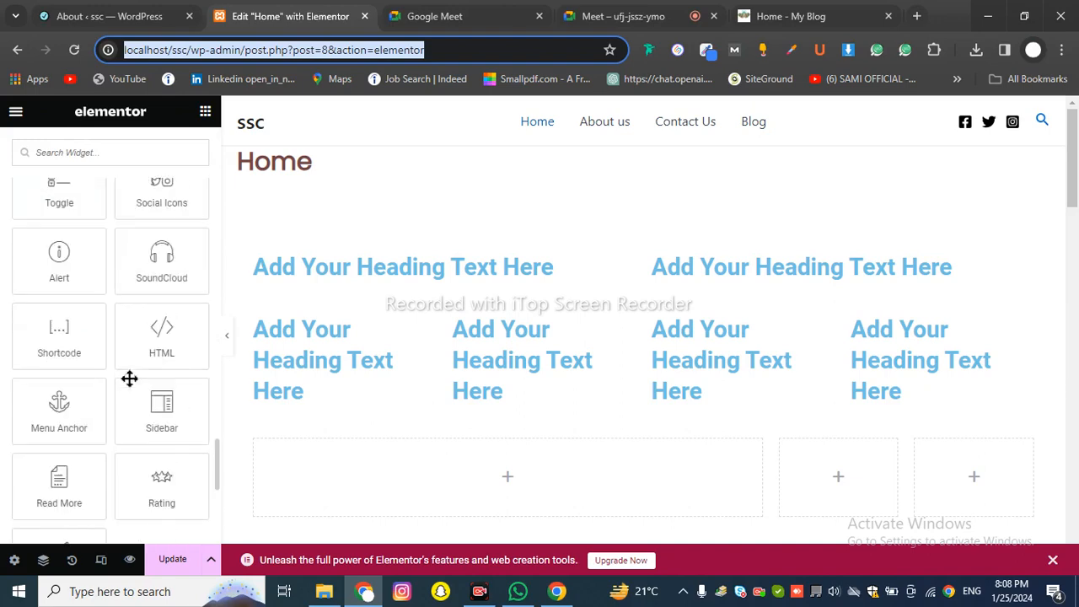
pyautogui.scroll(12, 128, 384)
pyautogui.scroll(8, 127, 390)
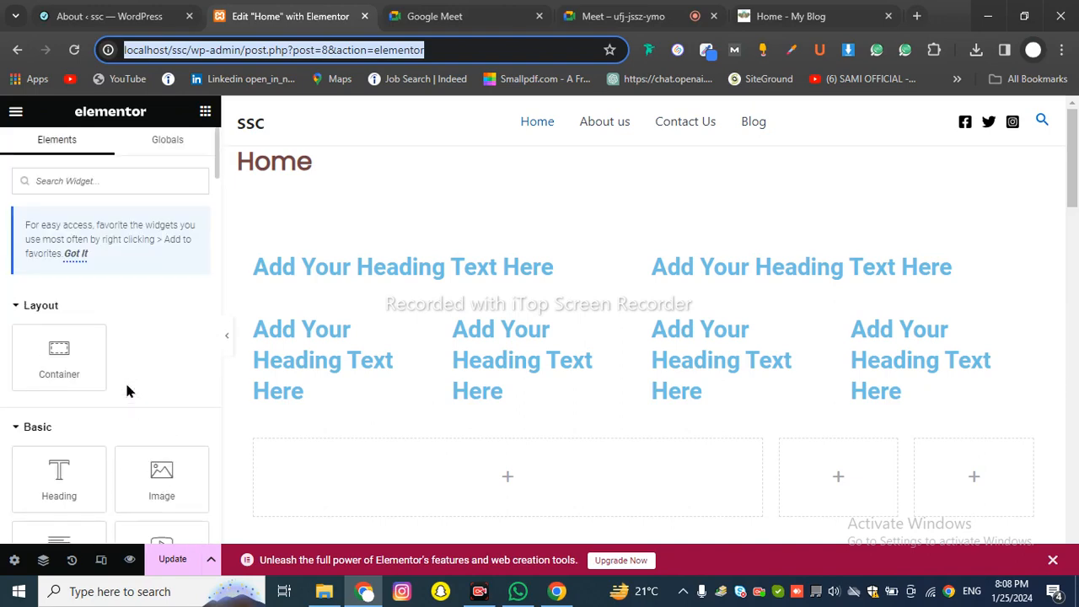
pyautogui.scroll(-20, 126, 391)
pyautogui.scroll(15, 139, 253)
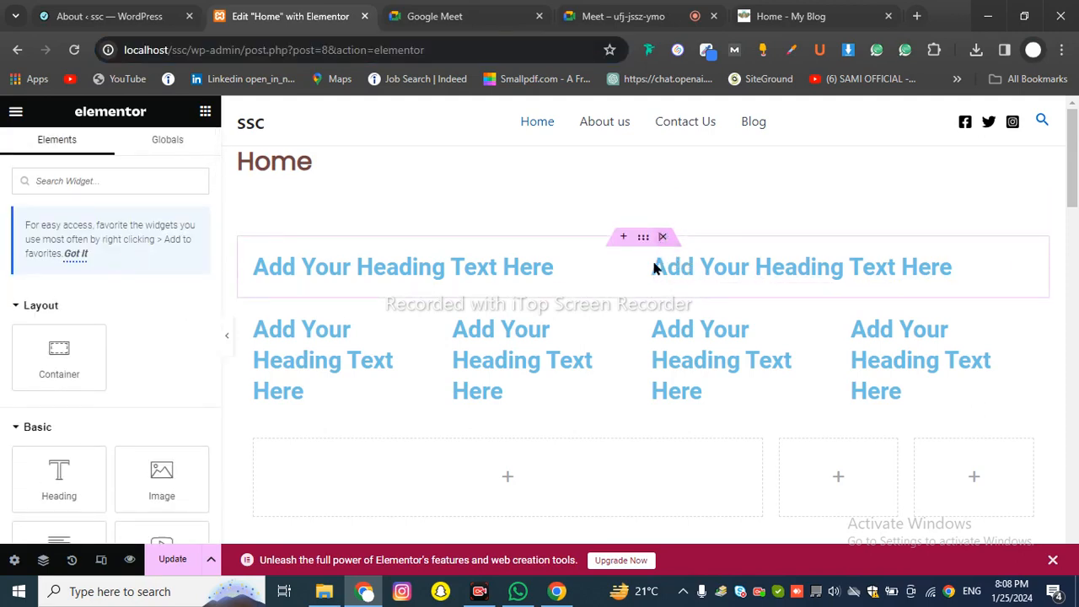
# - Delete all heading, empty column, text, image and video sections from the Home page and save the page update
pyautogui.click(663, 238)
pyautogui.click(662, 239)
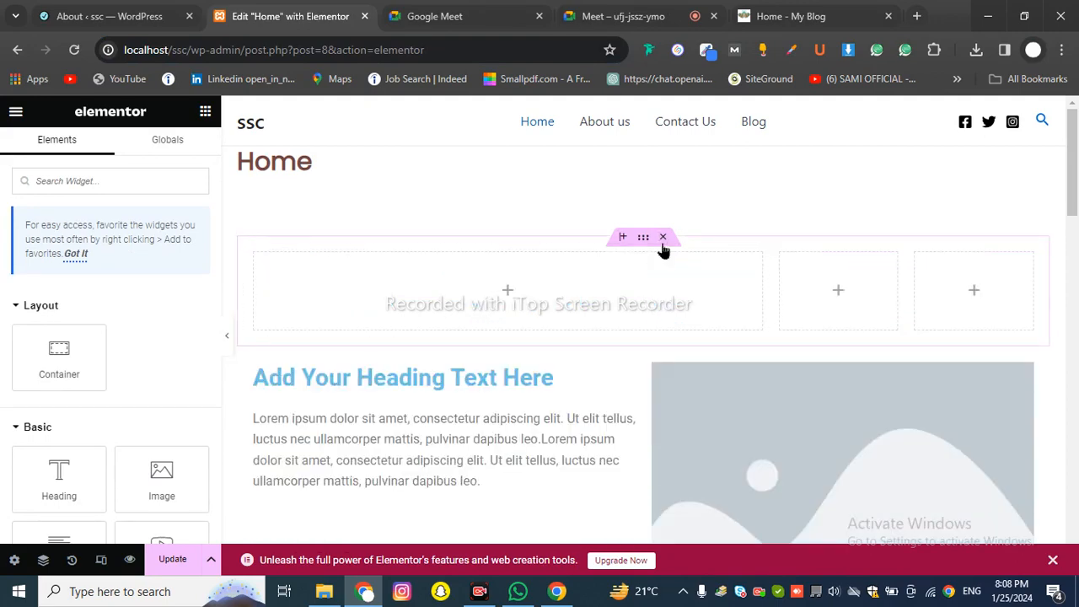
pyautogui.click(661, 239)
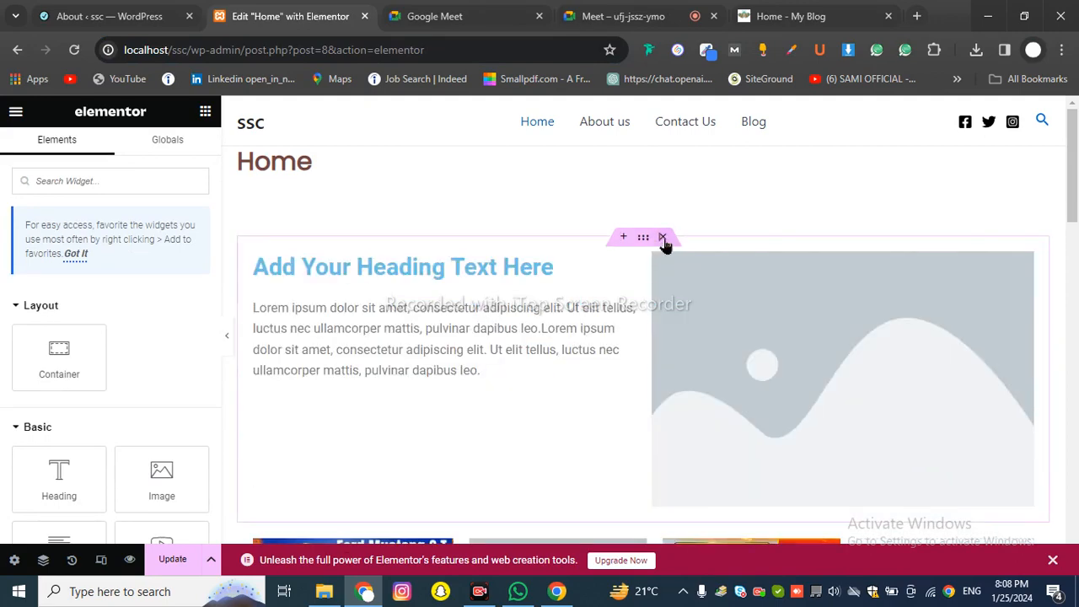
pyautogui.click(662, 238)
pyautogui.click(663, 239)
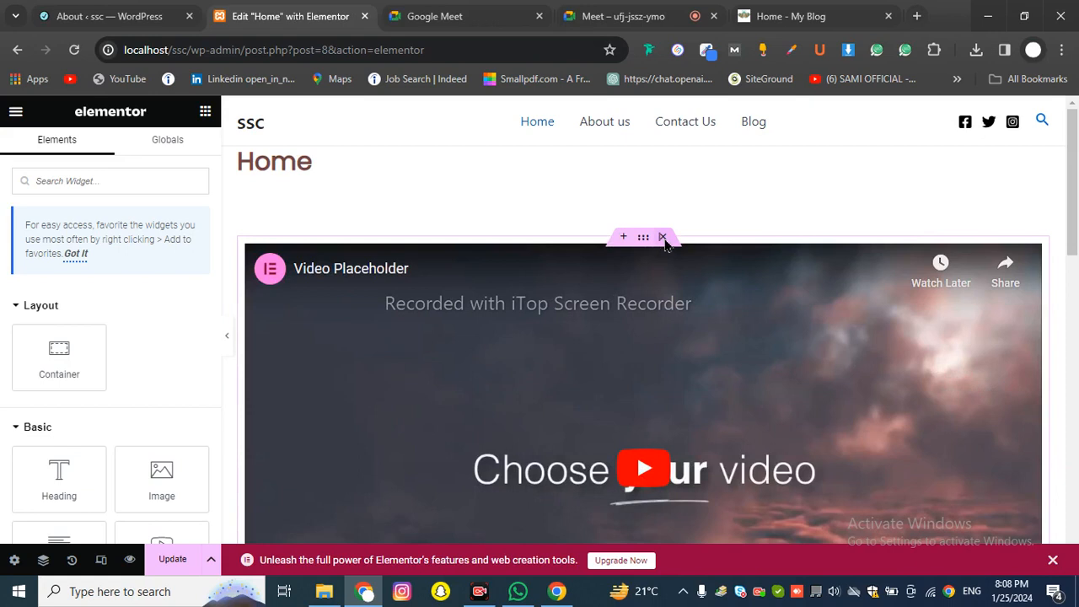
pyautogui.click(663, 239)
pyautogui.click(663, 239)
pyautogui.click(190, 562)
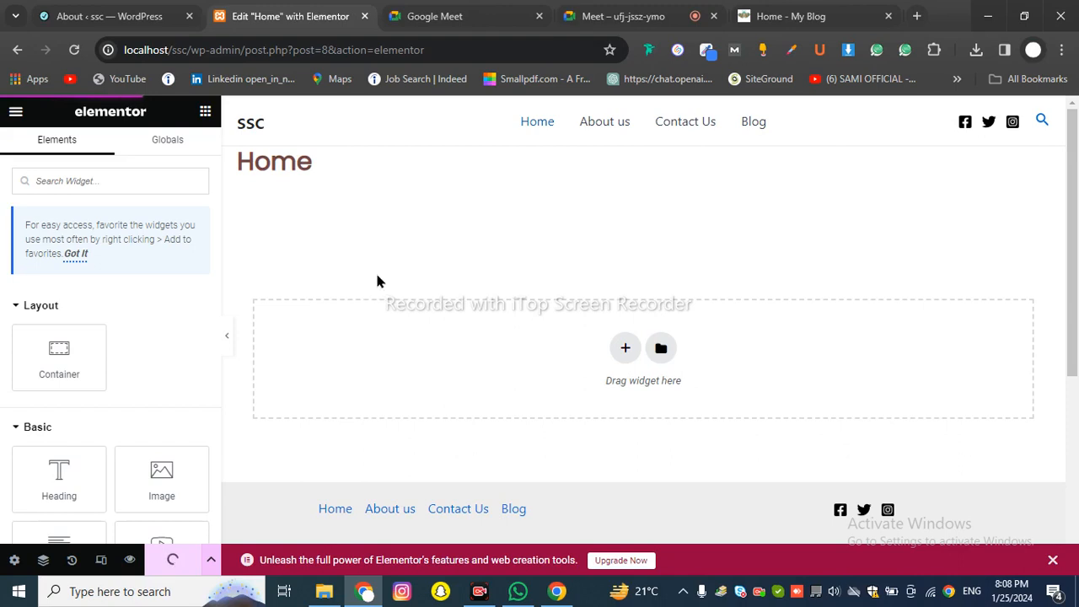
pyautogui.click(629, 349)
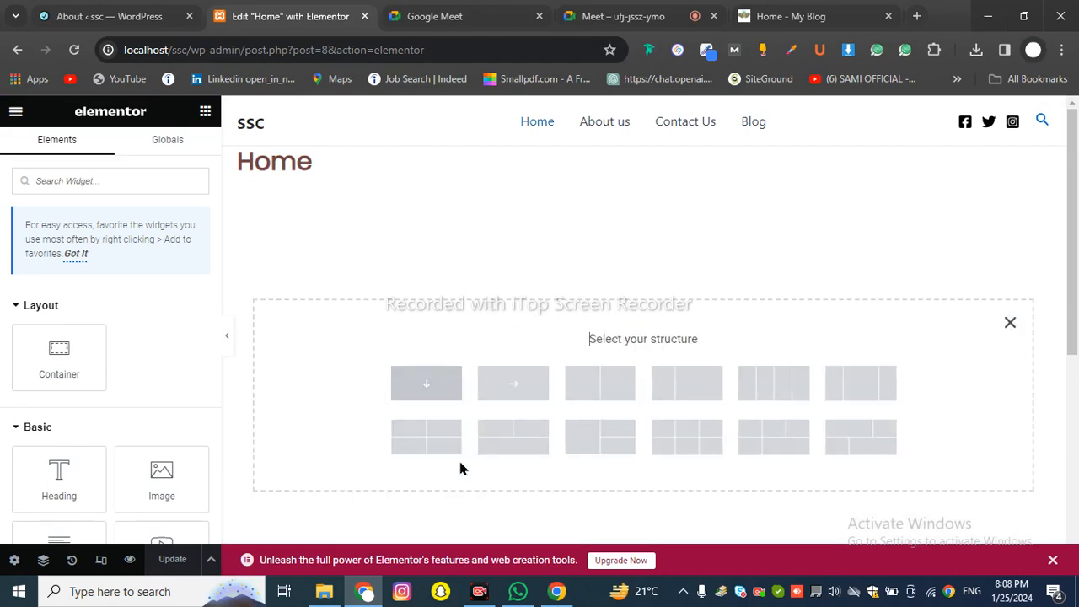
pyautogui.moveTo(590, 339); pyautogui.dragTo(701, 351)
pyautogui.click(928, 340)
pyautogui.click(1009, 325)
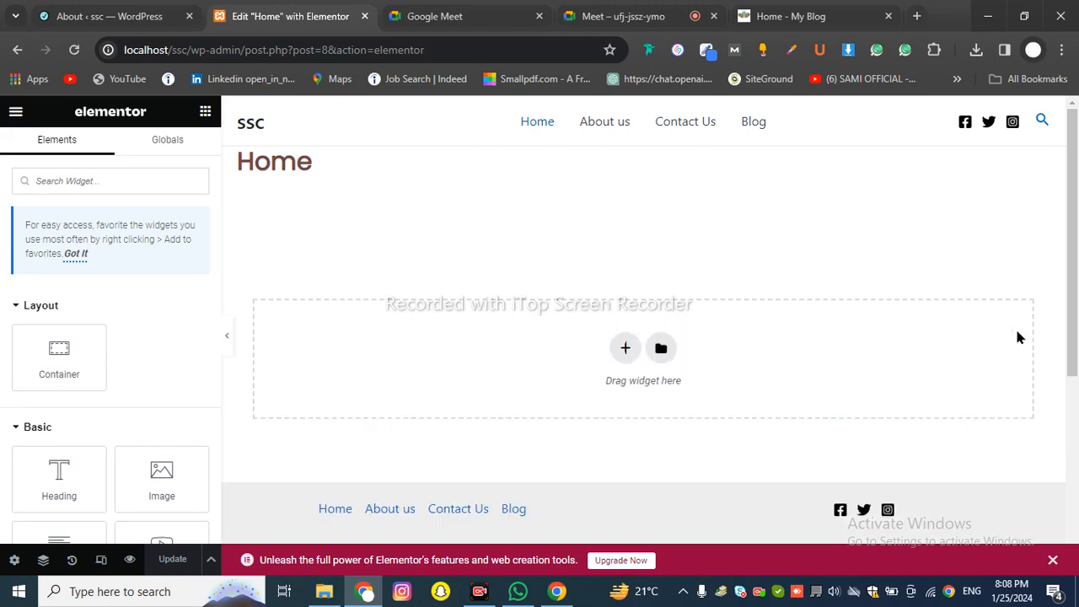
# - Open the installed plugins list in the WordPress admin and update the Akismet Anti-spam plugin
pyautogui.click(110, 16)
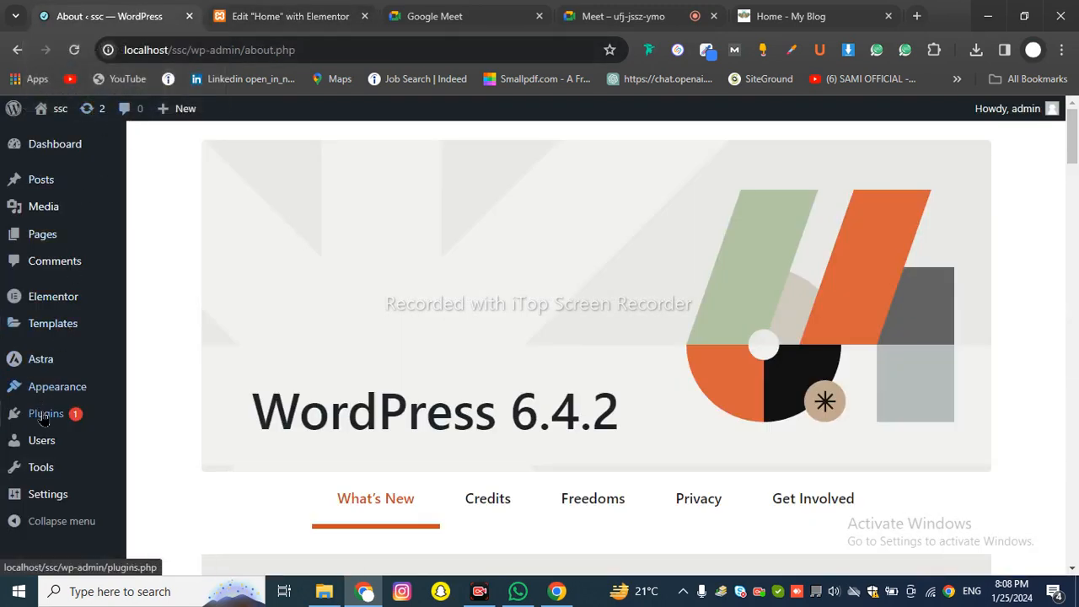
pyautogui.click(83, 150)
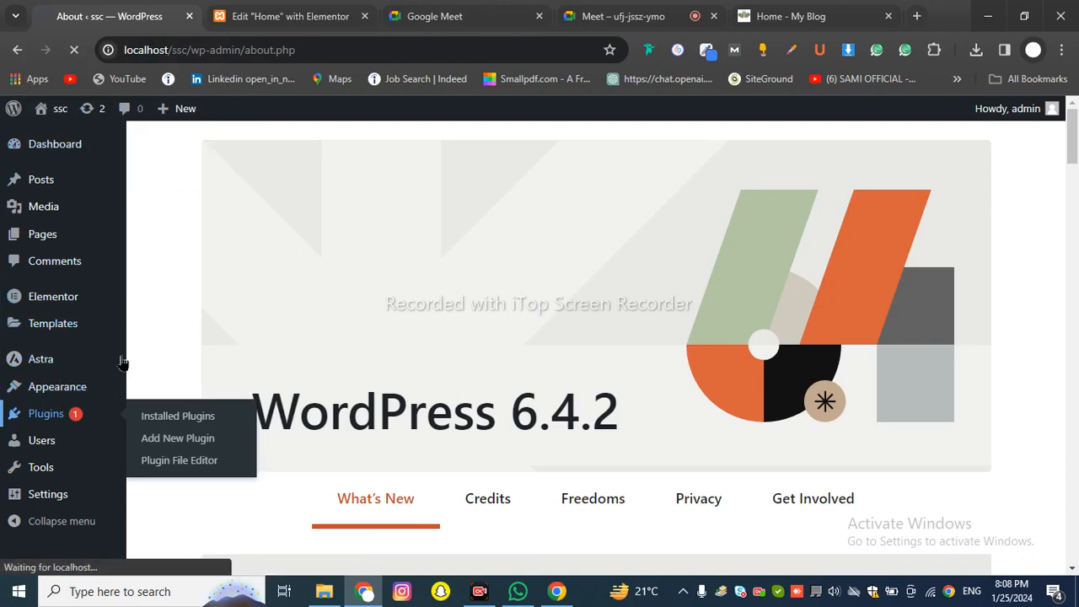
pyautogui.moveTo(116, 364)
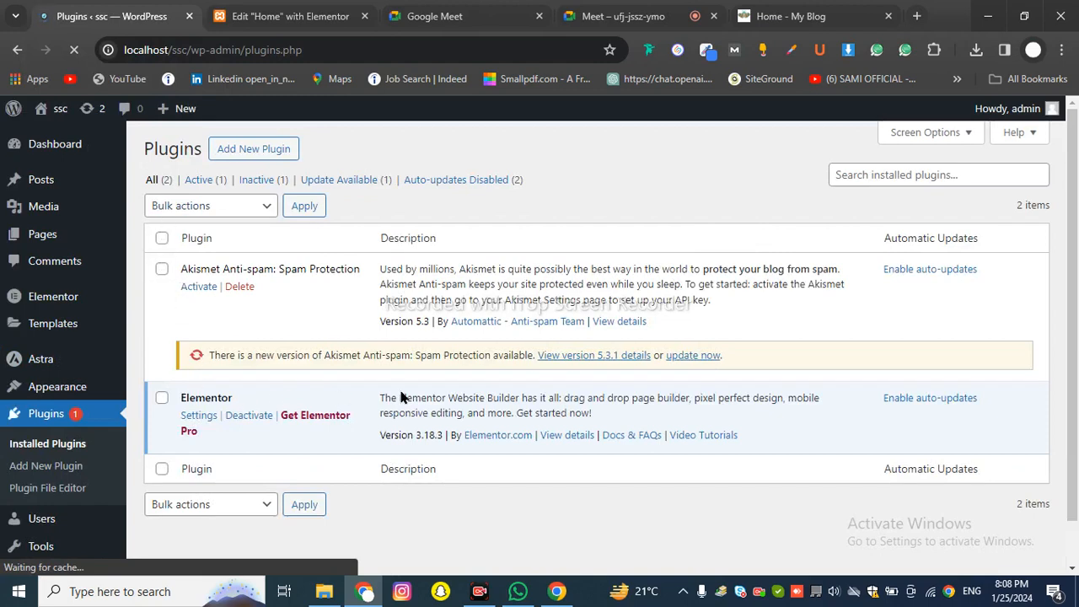
pyautogui.click(687, 357)
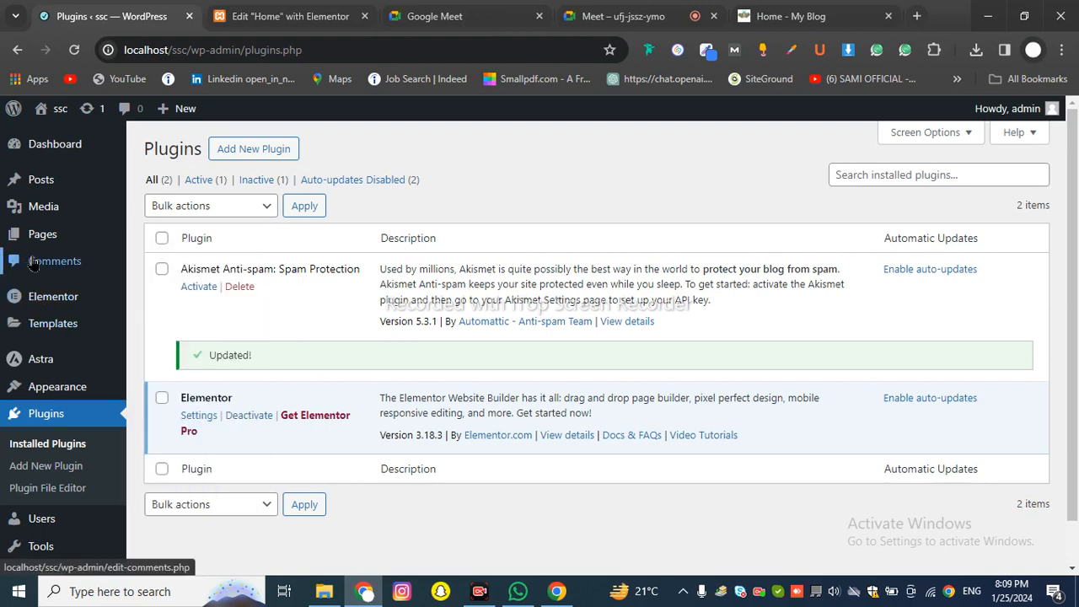
# - Open the Elementor settings in the WordPress admin, review the General options and show the Features settings
pyautogui.scroll(-1, 74, 363)
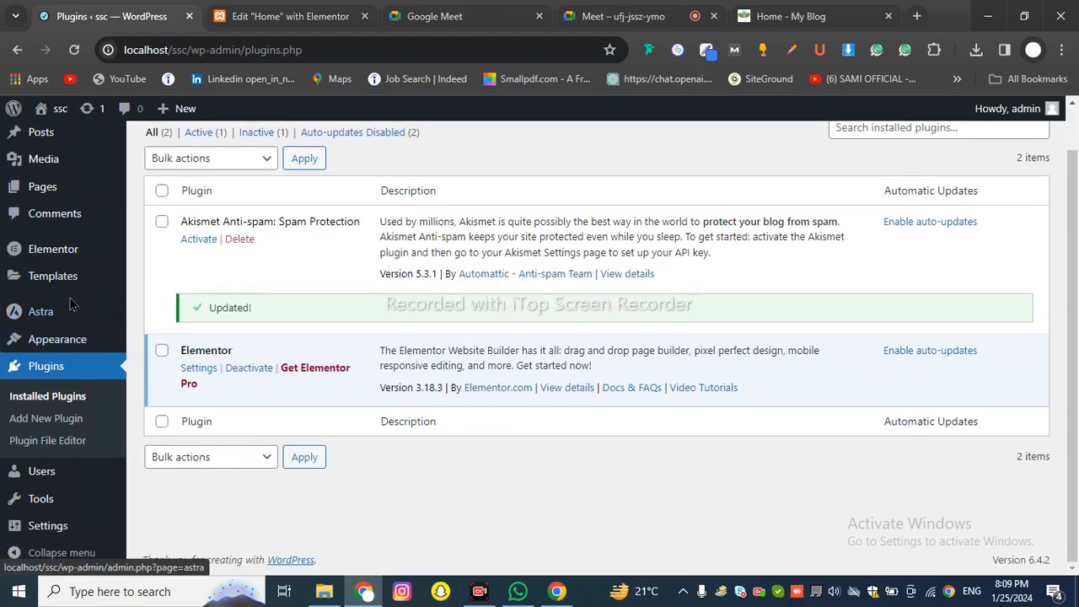
pyautogui.scroll(1, 74, 299)
pyautogui.moveTo(73, 296)
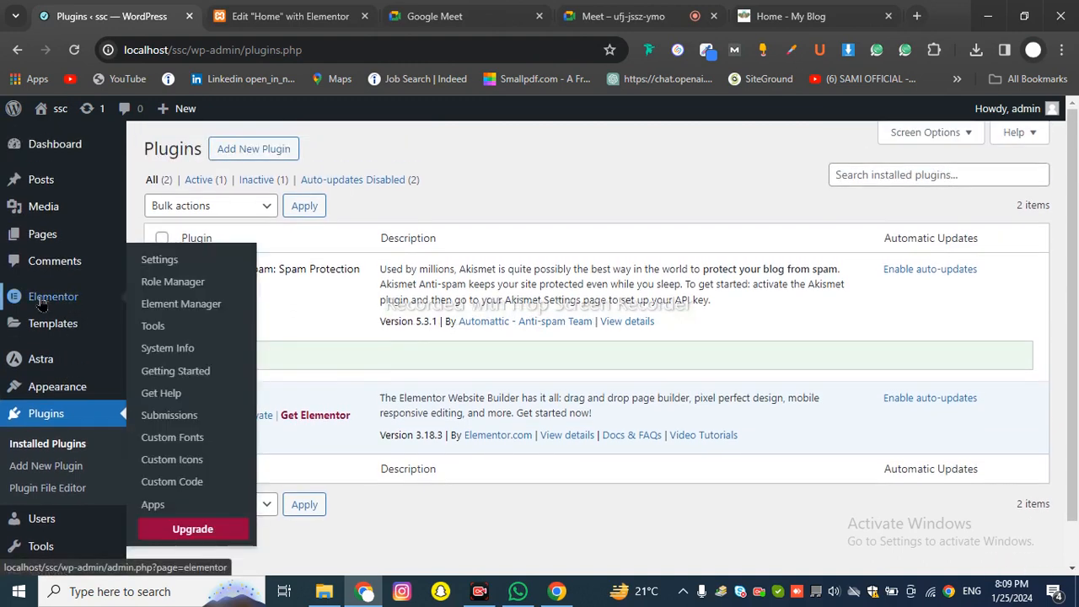
pyautogui.click(145, 266)
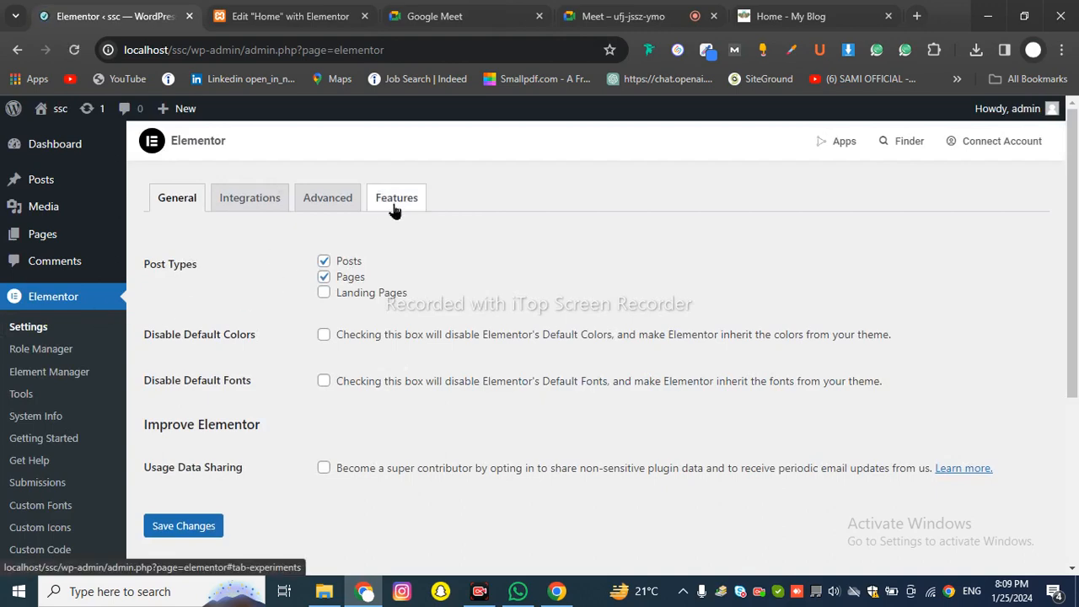
pyautogui.scroll(-1, 353, 291)
pyautogui.scroll(-3, 350, 293)
pyautogui.scroll(4, 349, 294)
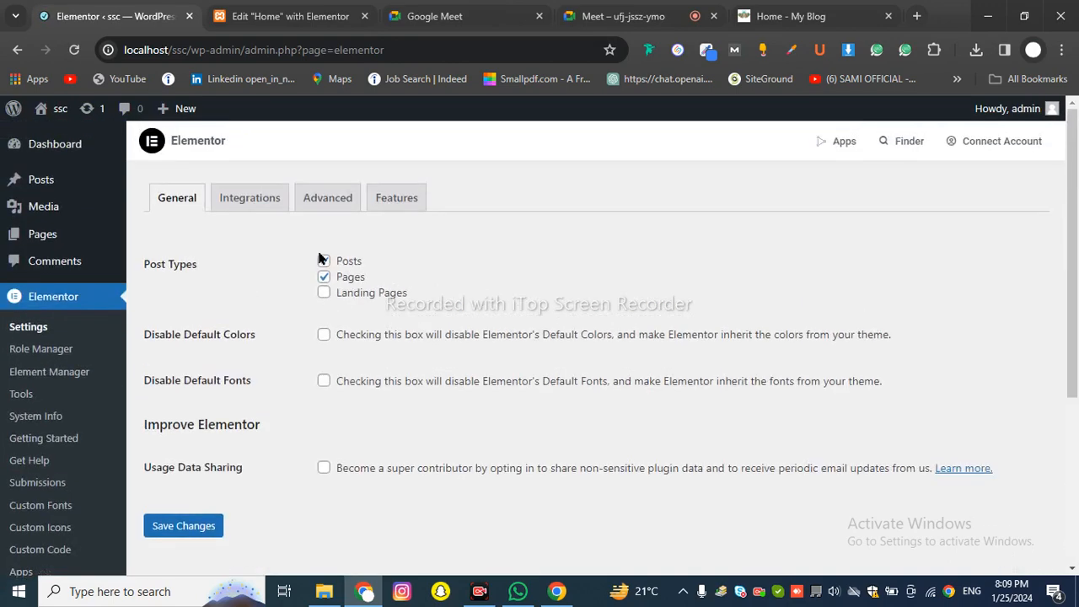
pyautogui.click(395, 211)
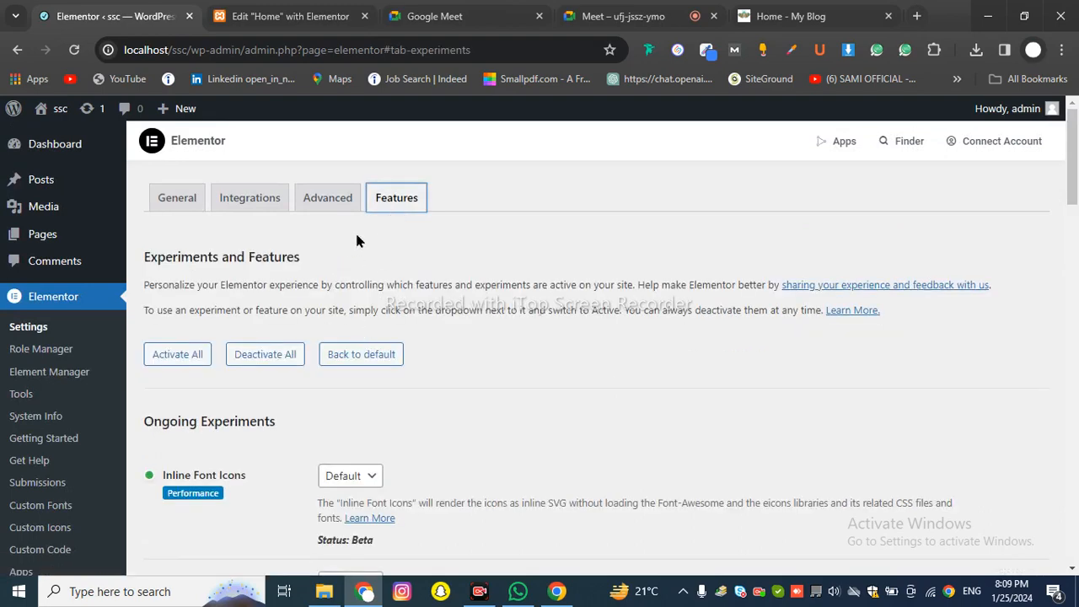
# - Set the Flexbox Container feature to Inactive, confirm its deactivation and save the Elementor settings
pyautogui.scroll(-3, 365, 333)
pyautogui.scroll(-2, 368, 324)
pyautogui.scroll(-10, 367, 325)
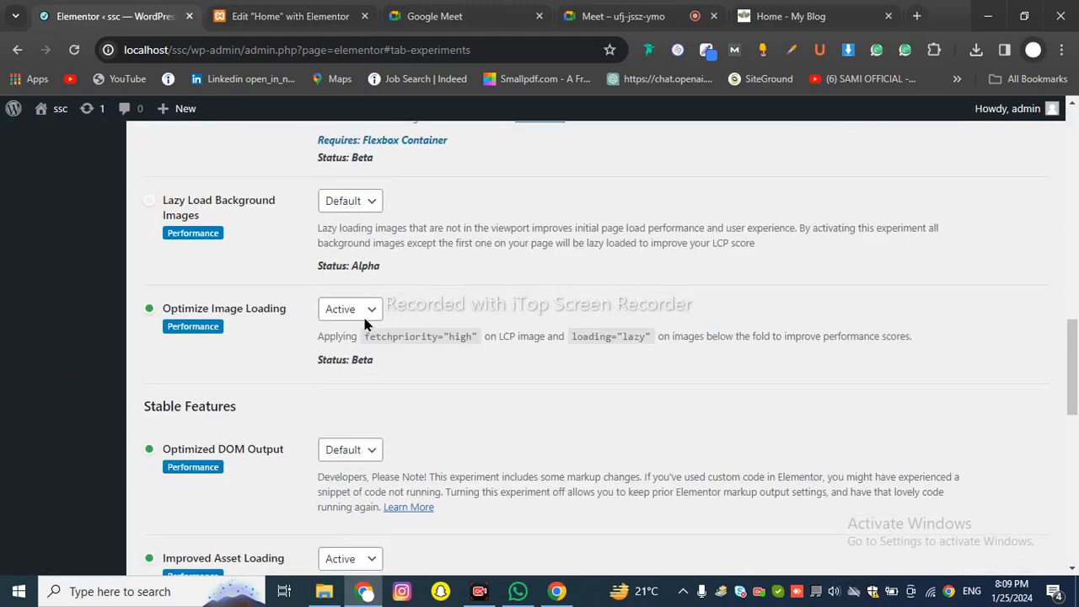
pyautogui.scroll(-5, 365, 321)
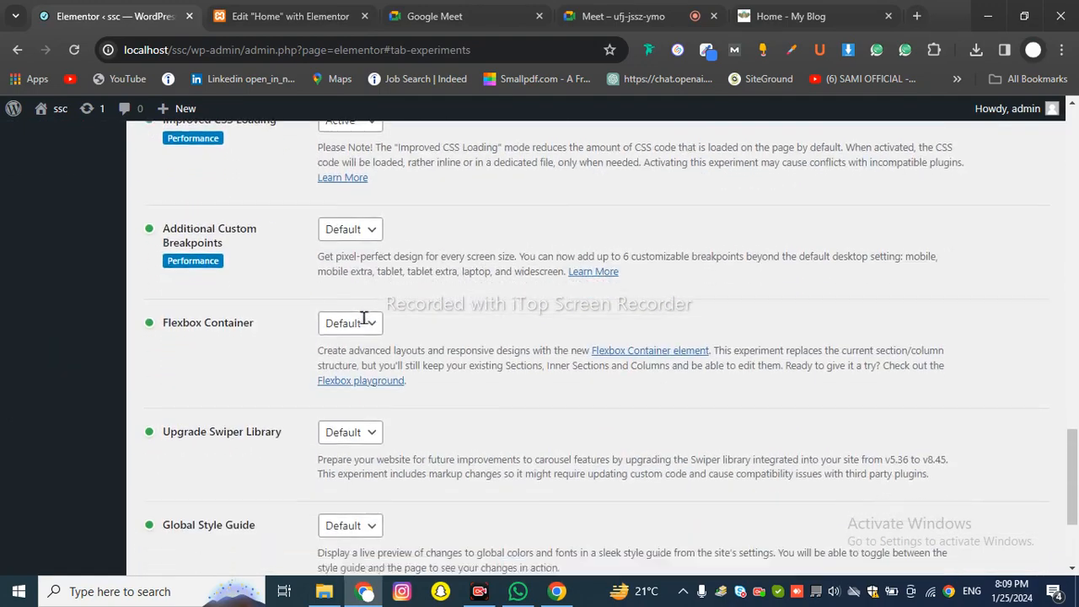
pyautogui.scroll(2, 365, 325)
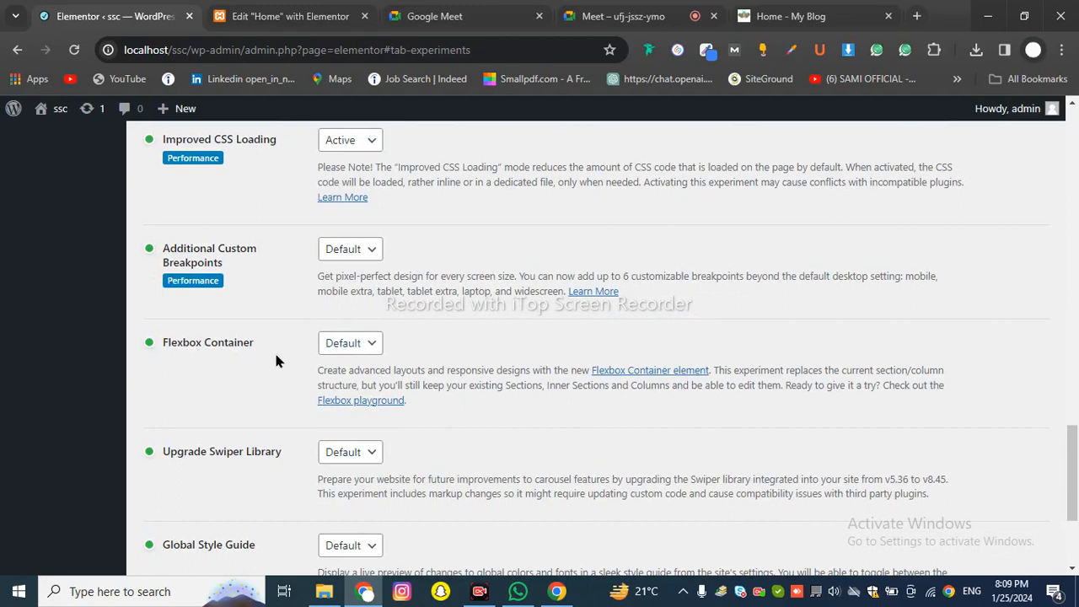
pyautogui.click(344, 348)
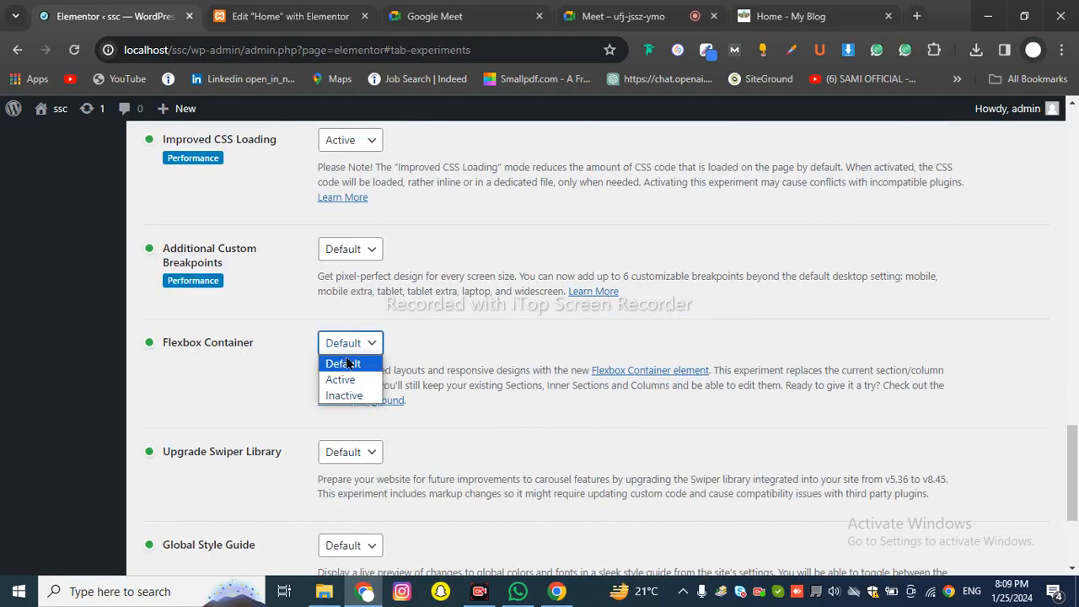
pyautogui.click(332, 403)
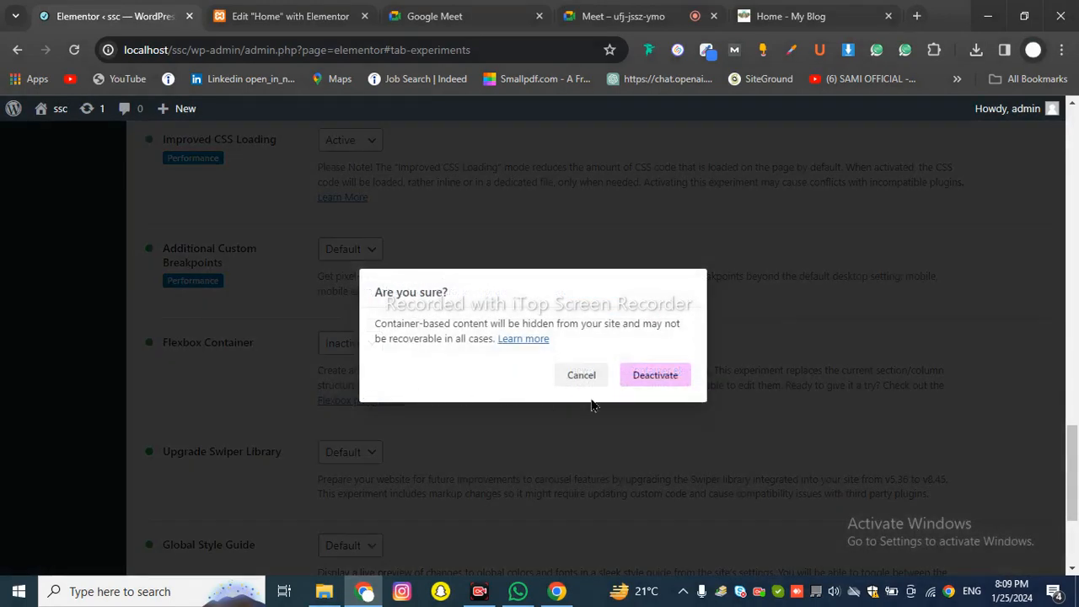
pyautogui.click(655, 375)
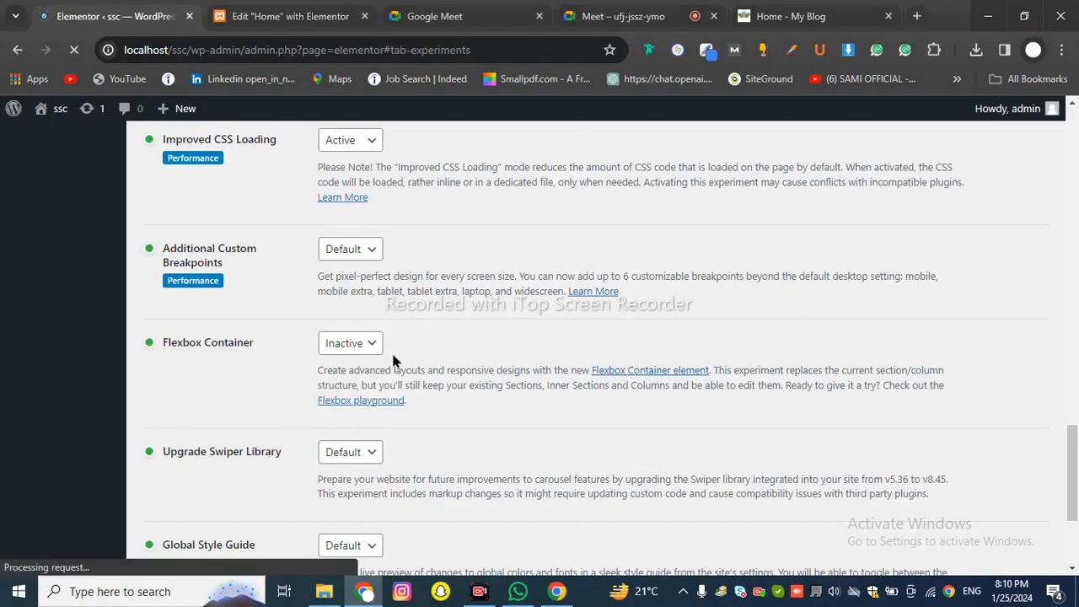
pyautogui.scroll(-20, 396, 350)
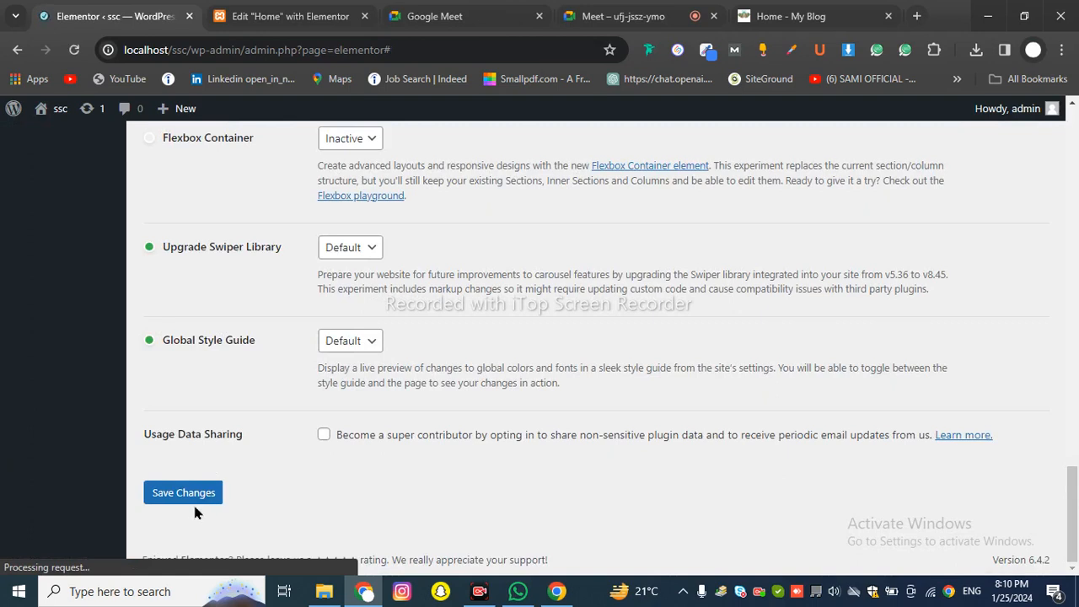
pyautogui.click(195, 499)
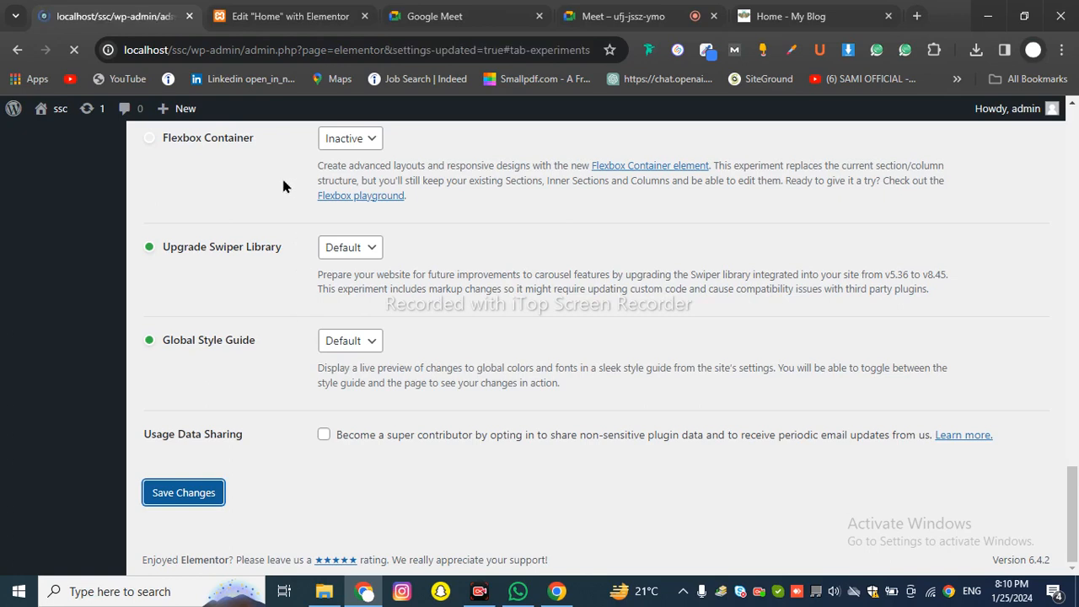
# - Return to the Home page's Elementor editor and reload it to apply the changed feature settings
pyautogui.hotkey('ctrl', 'Tab')
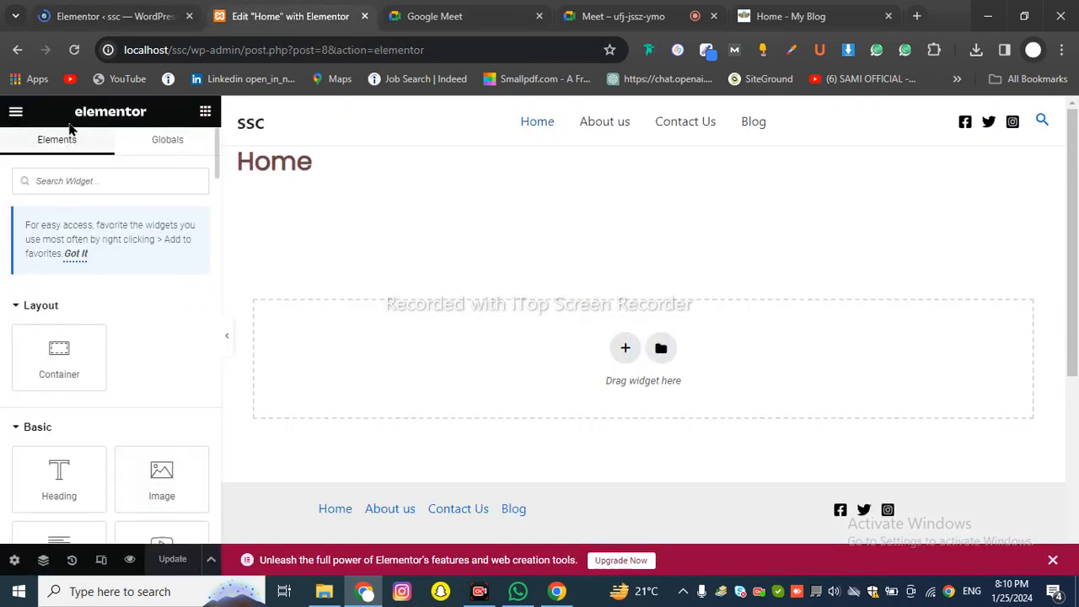
pyautogui.click(101, 17)
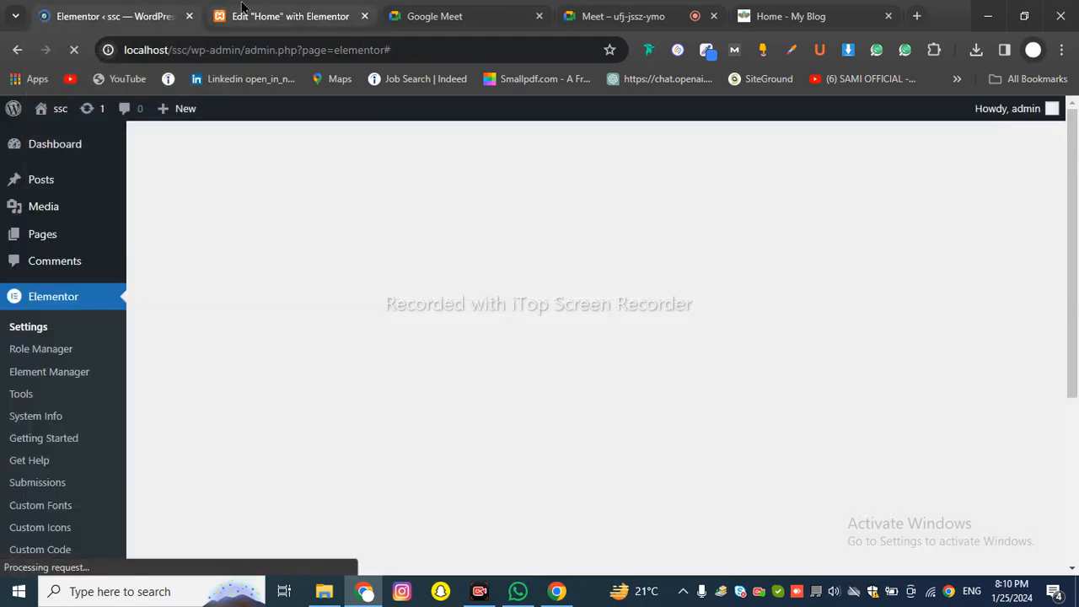
pyautogui.click(269, 15)
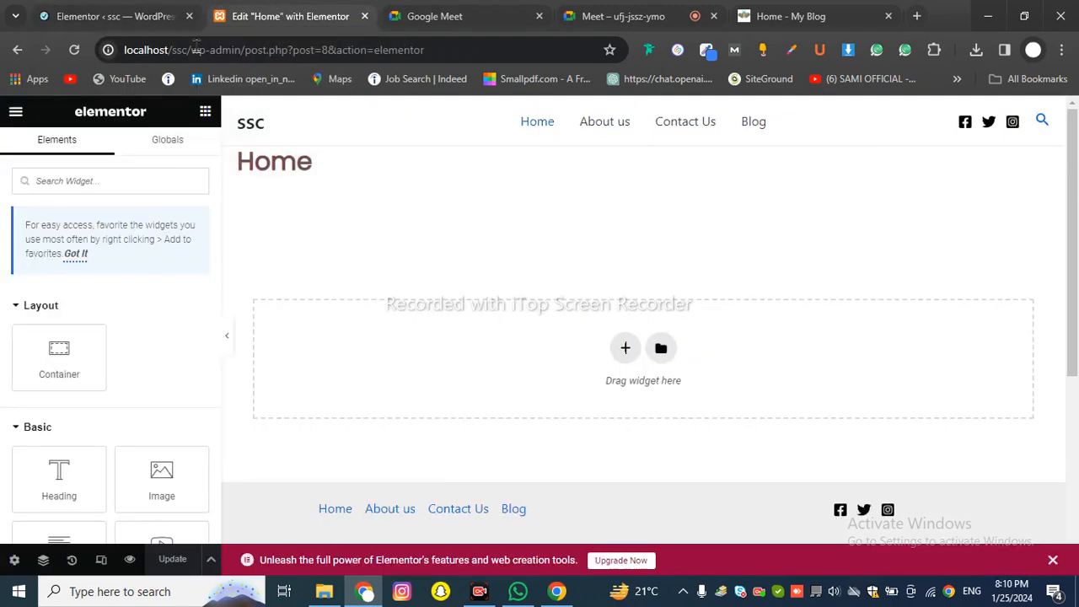
pyautogui.click(75, 49)
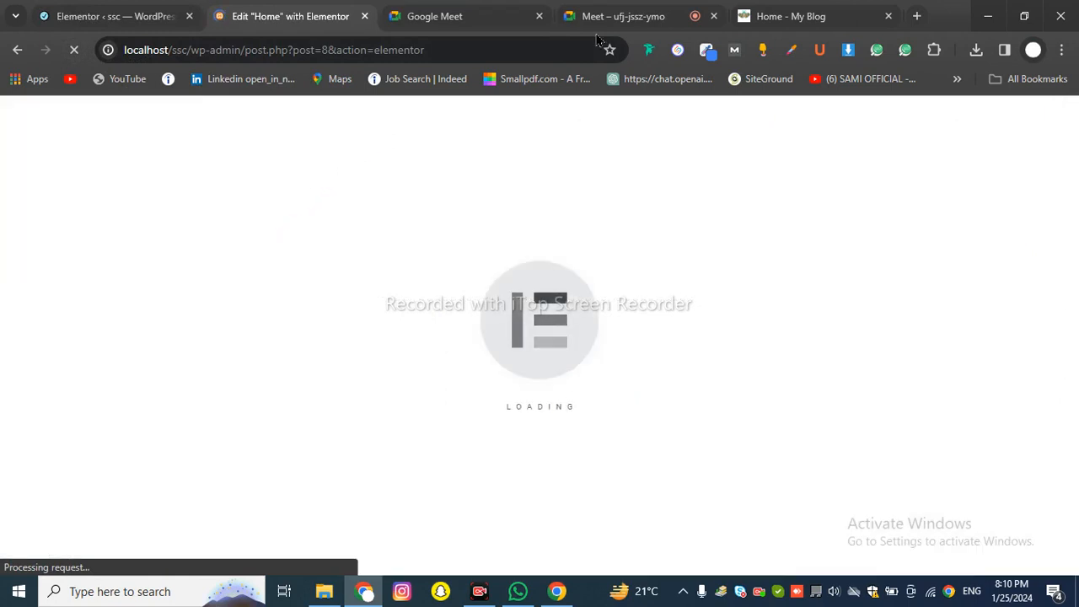
# - Switch to the Google Meet call, read through the in-call messages and close them
pyautogui.click(652, 16)
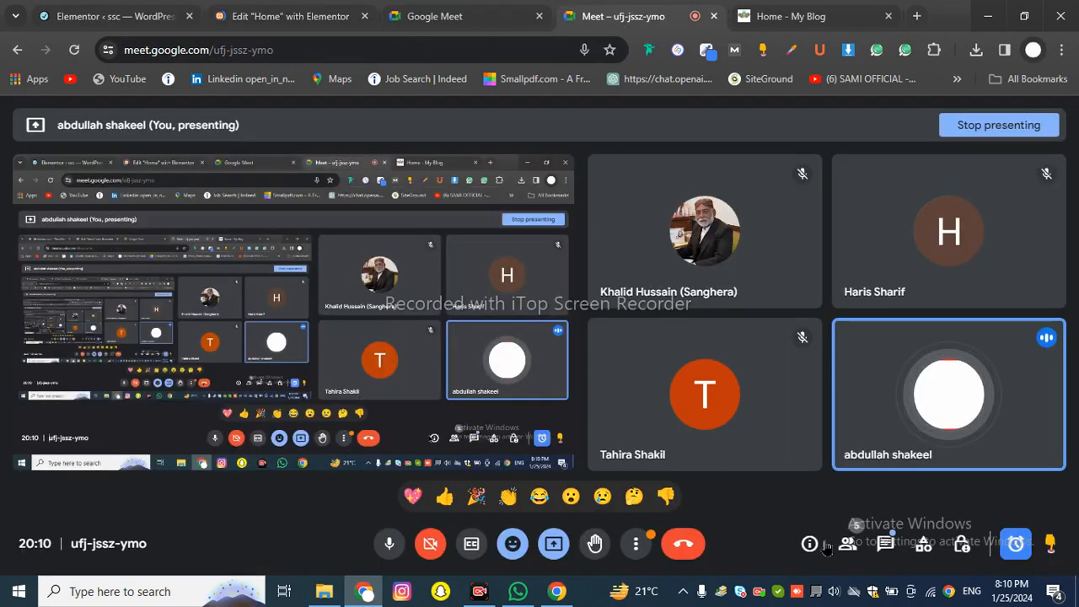
pyautogui.click(883, 544)
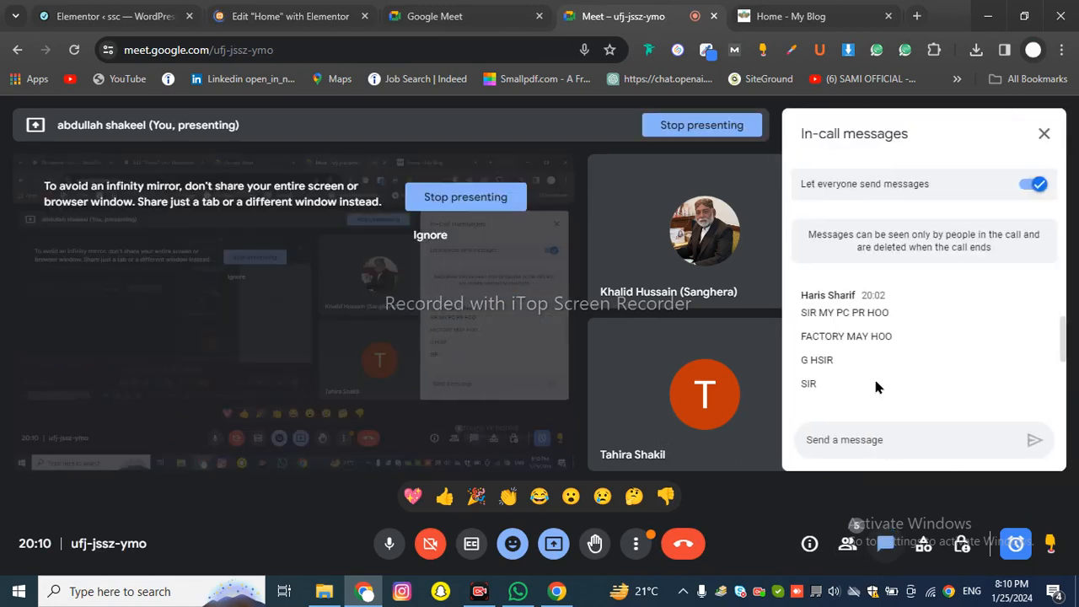
pyautogui.scroll(5, 874, 341)
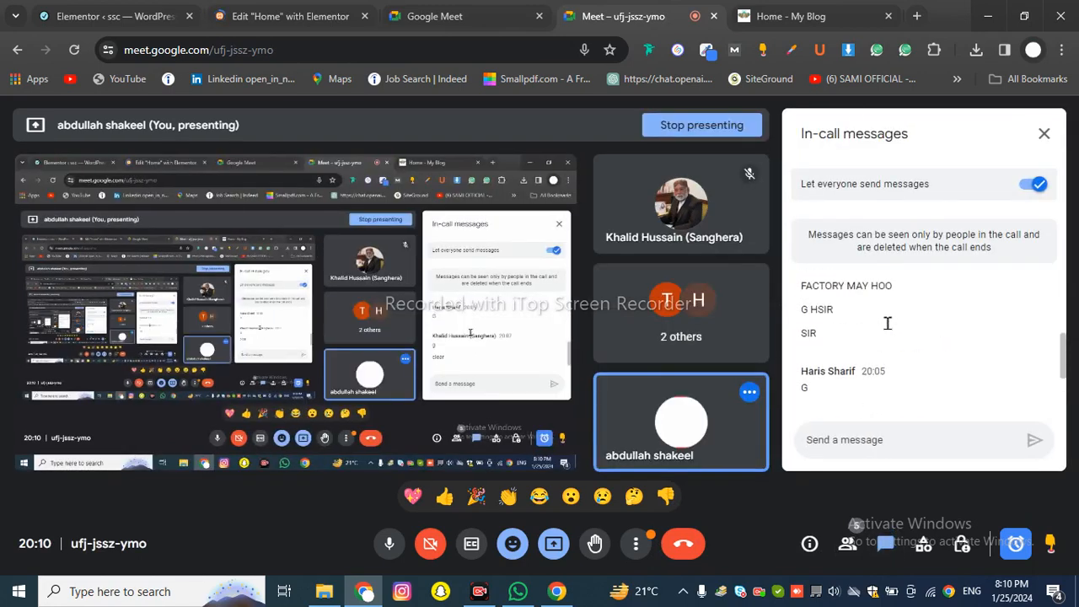
pyautogui.scroll(-5, 972, 294)
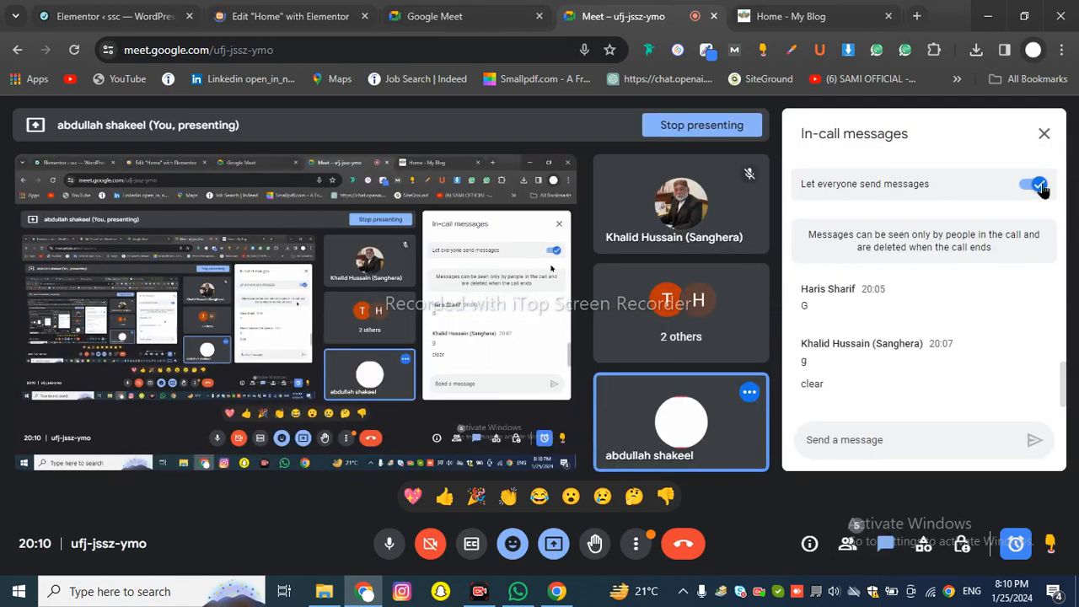
pyautogui.click(1043, 136)
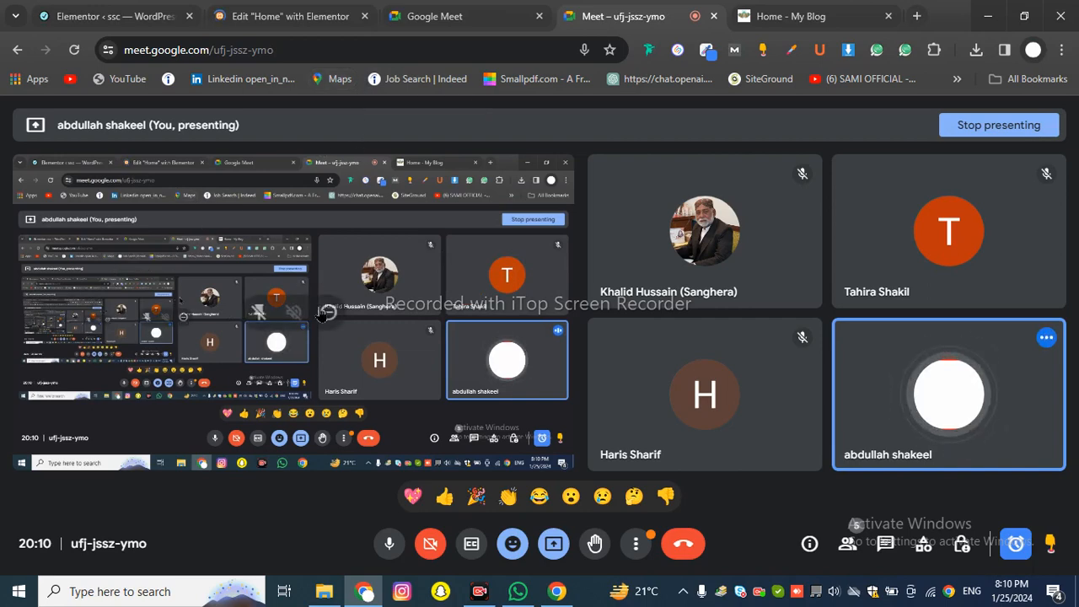
# - Return to the Home page editor and view the available section structures without adding one
pyautogui.click(347, 8)
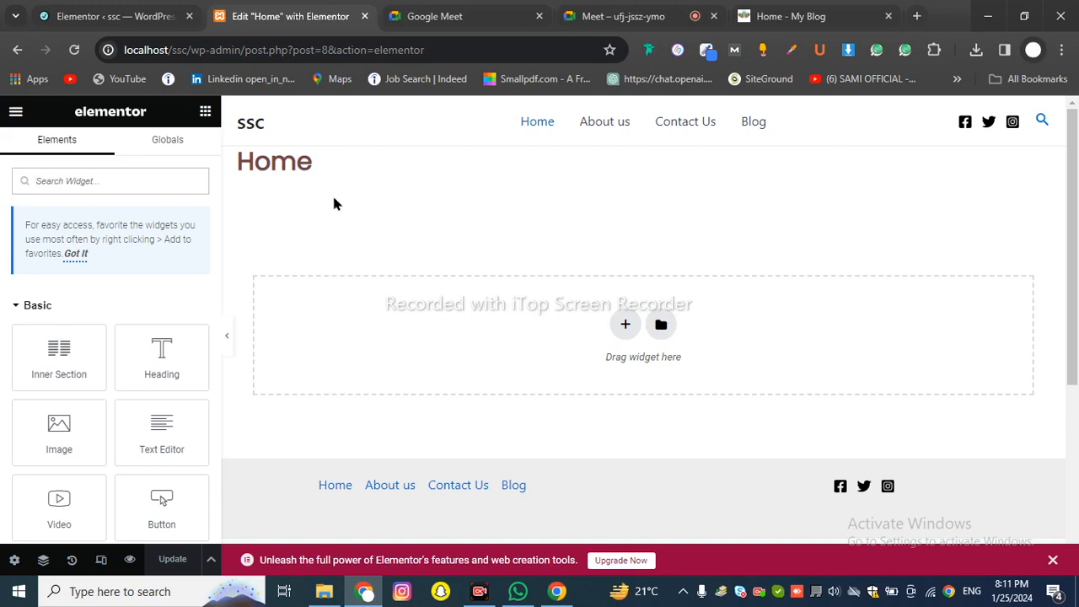
pyautogui.click(625, 329)
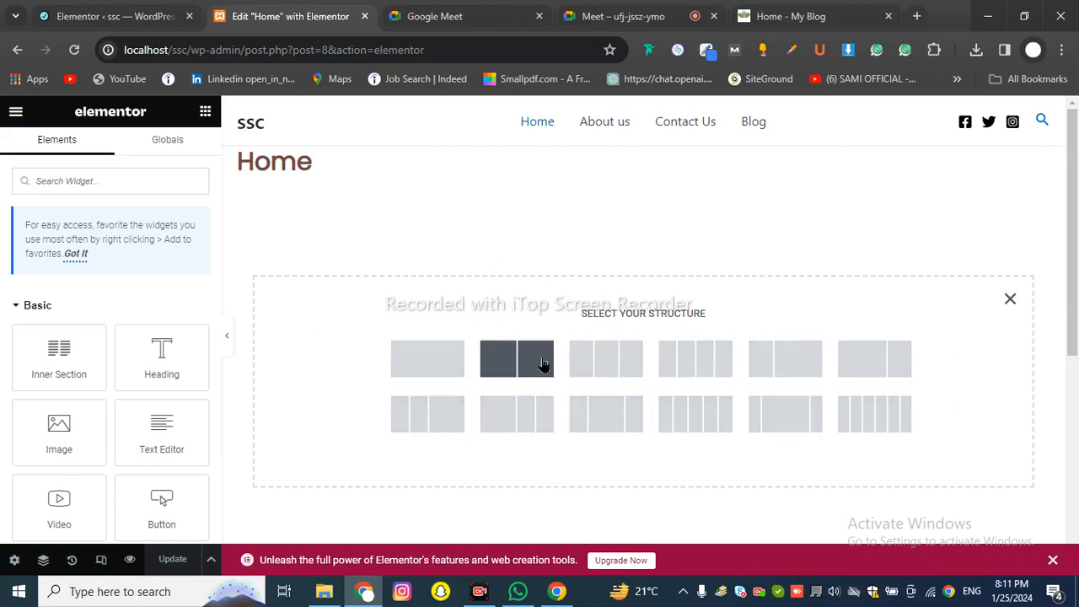
pyautogui.click(1009, 298)
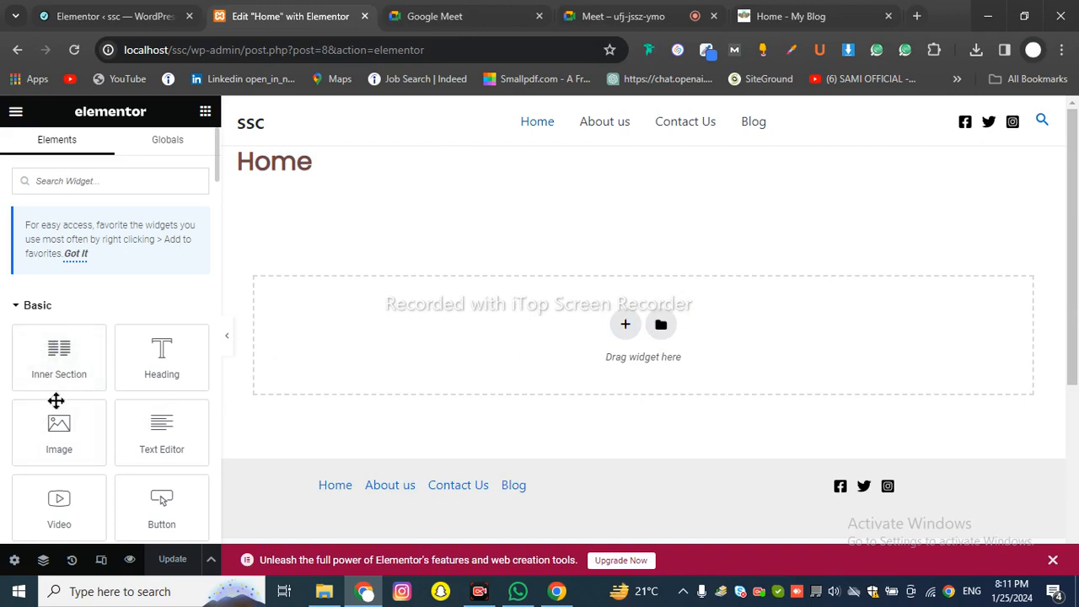
# - Try a two-column Inner Section with a slightly wider first column on the Home page, remove it and update the page
pyautogui.moveTo(65, 361); pyautogui.dragTo(410, 317)
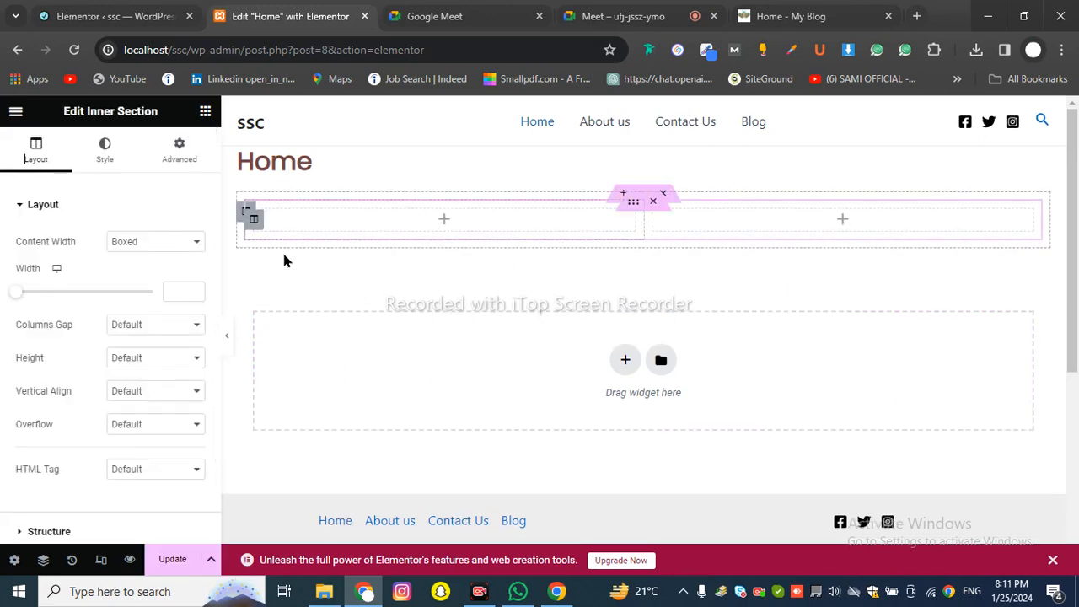
pyautogui.moveTo(643, 216); pyautogui.dragTo(664, 205)
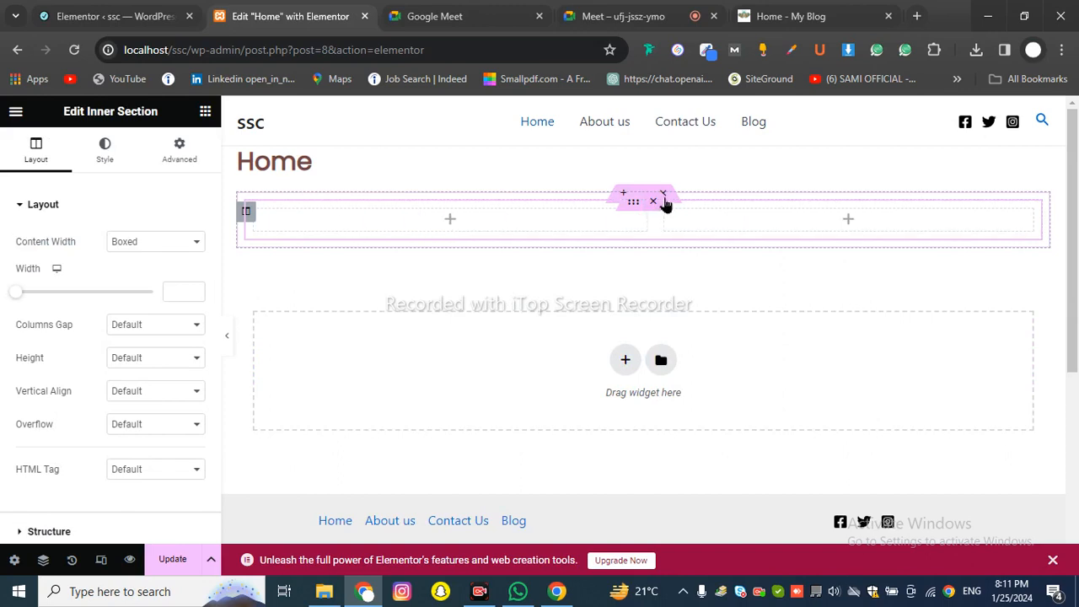
pyautogui.click(662, 201)
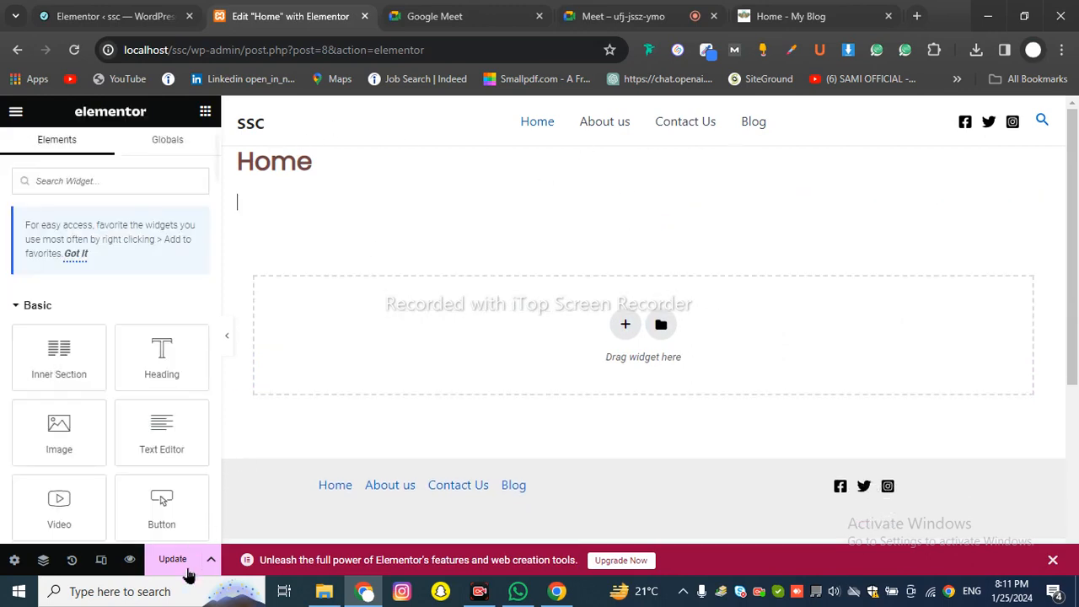
pyautogui.click(173, 561)
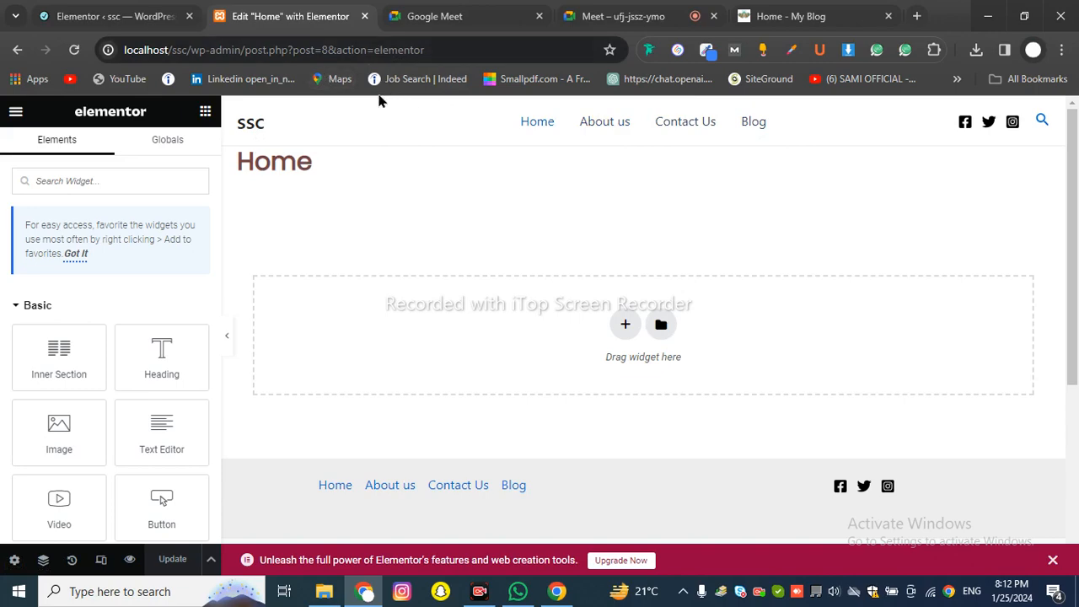
# - Open the page for adding new plugins in the WordPress admin and search for elementor
pyautogui.click(131, 15)
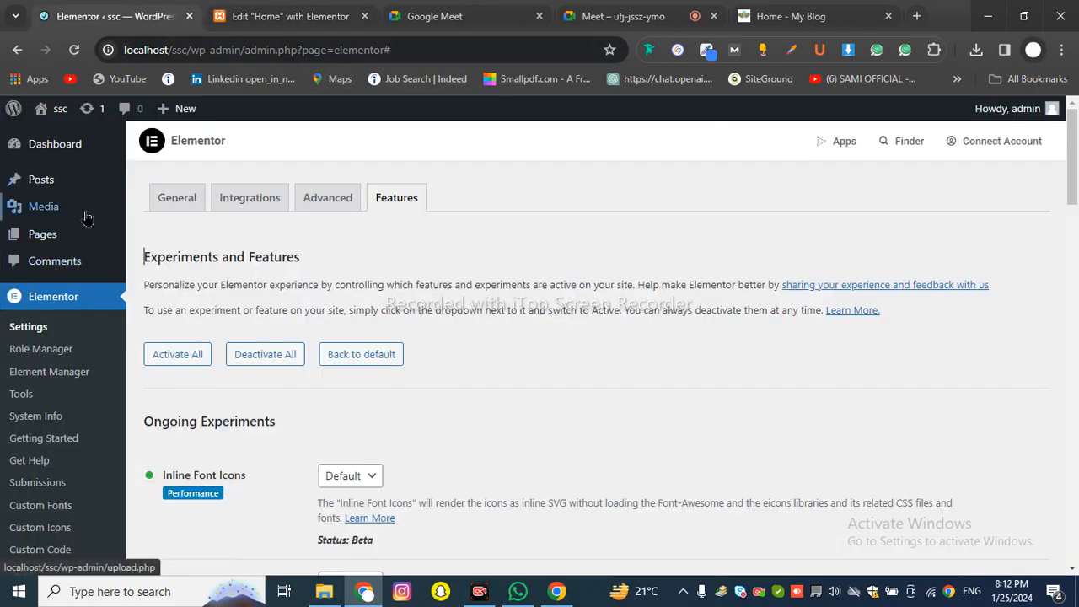
pyautogui.scroll(-2, 84, 323)
pyautogui.scroll(-4, 85, 323)
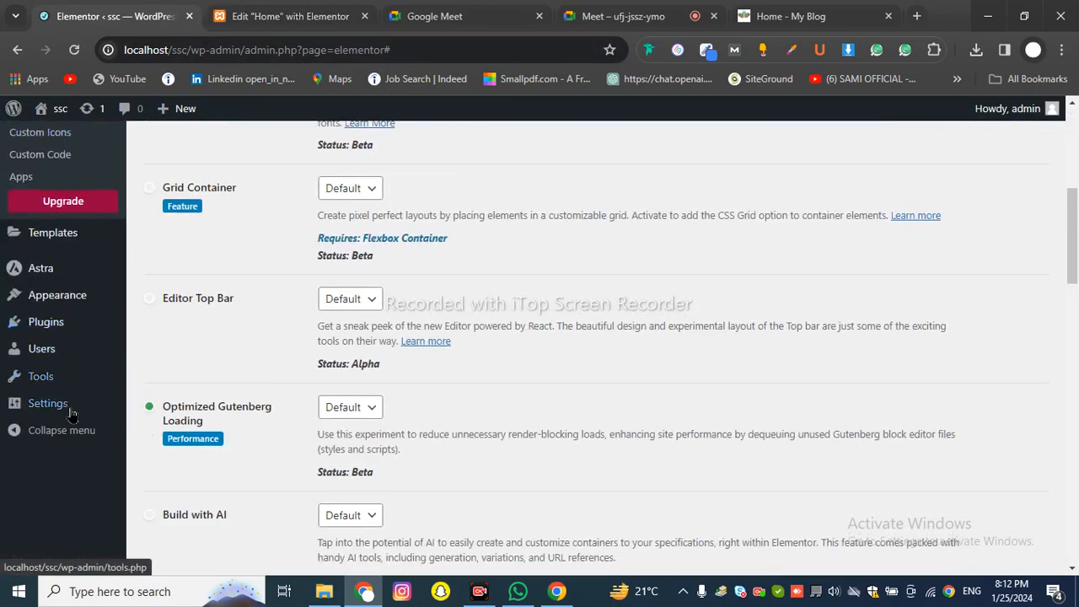
pyautogui.moveTo(54, 324)
pyautogui.click(171, 354)
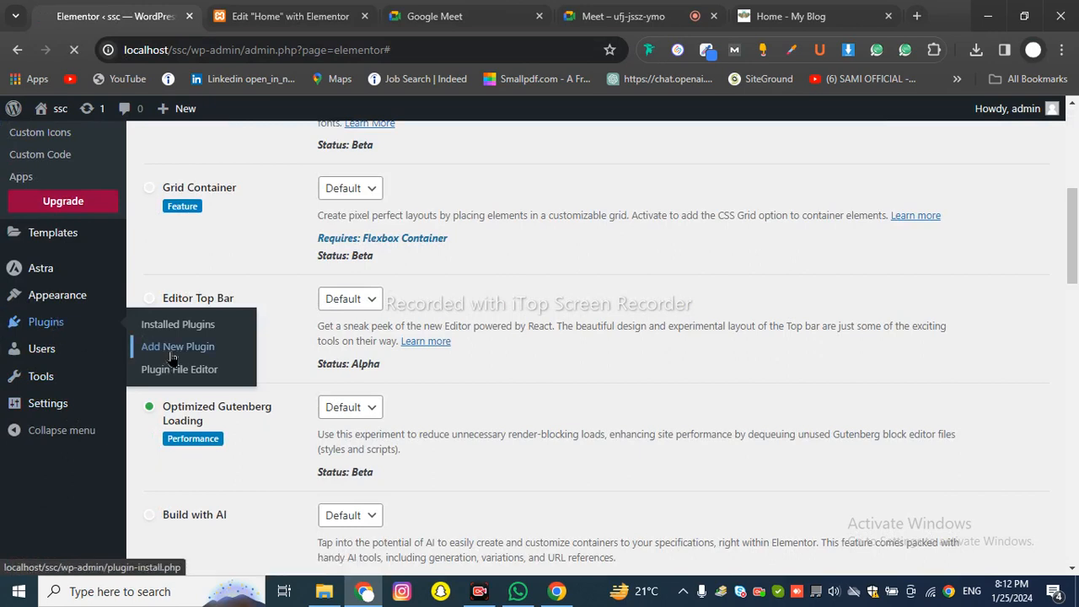
pyautogui.click(215, 348)
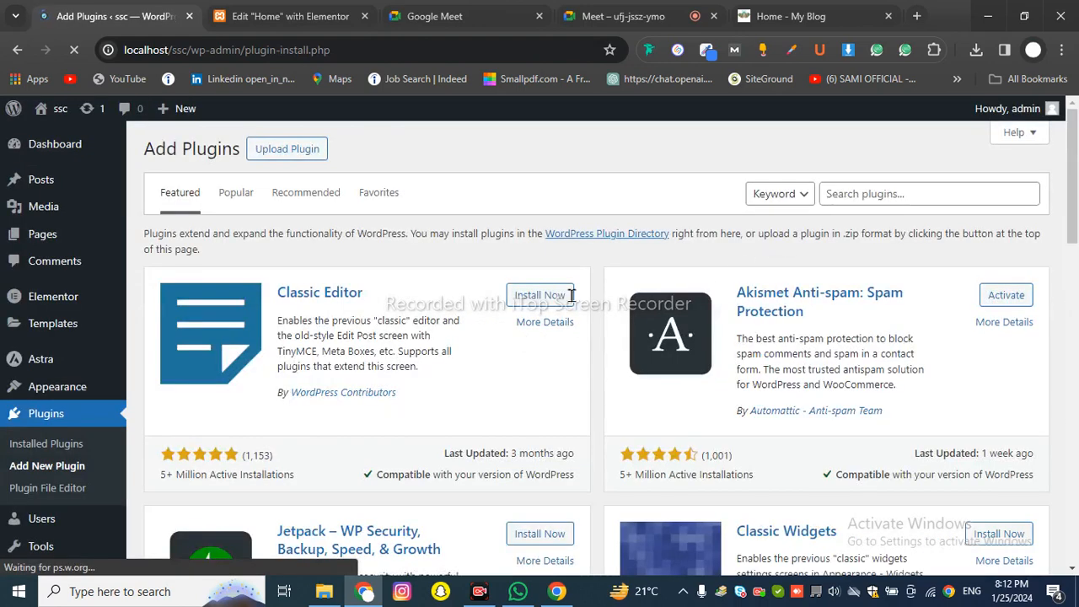
pyautogui.click(864, 192)
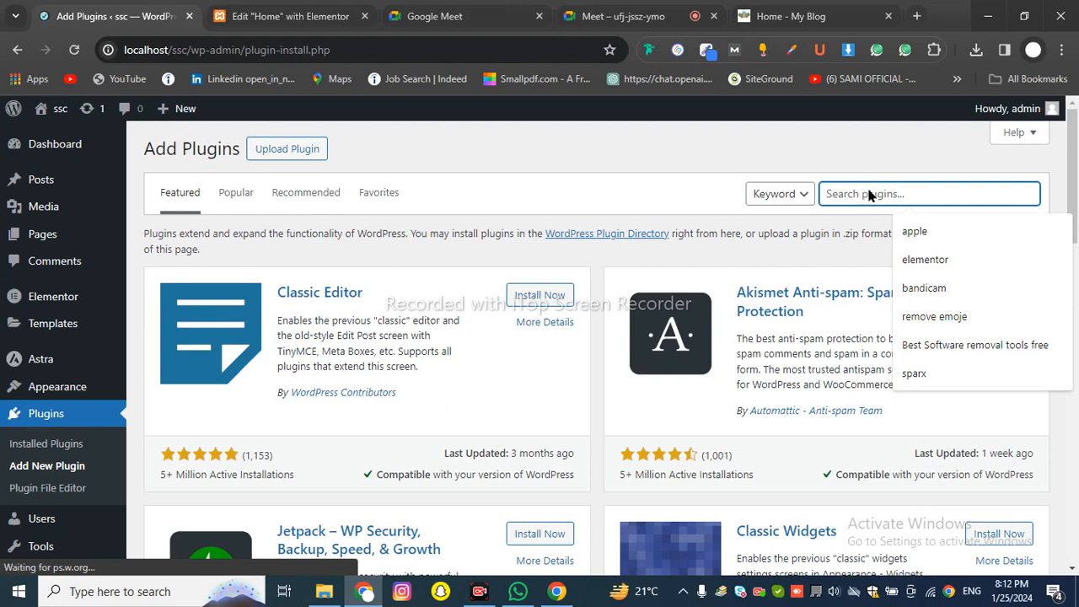
pyautogui.click(936, 260)
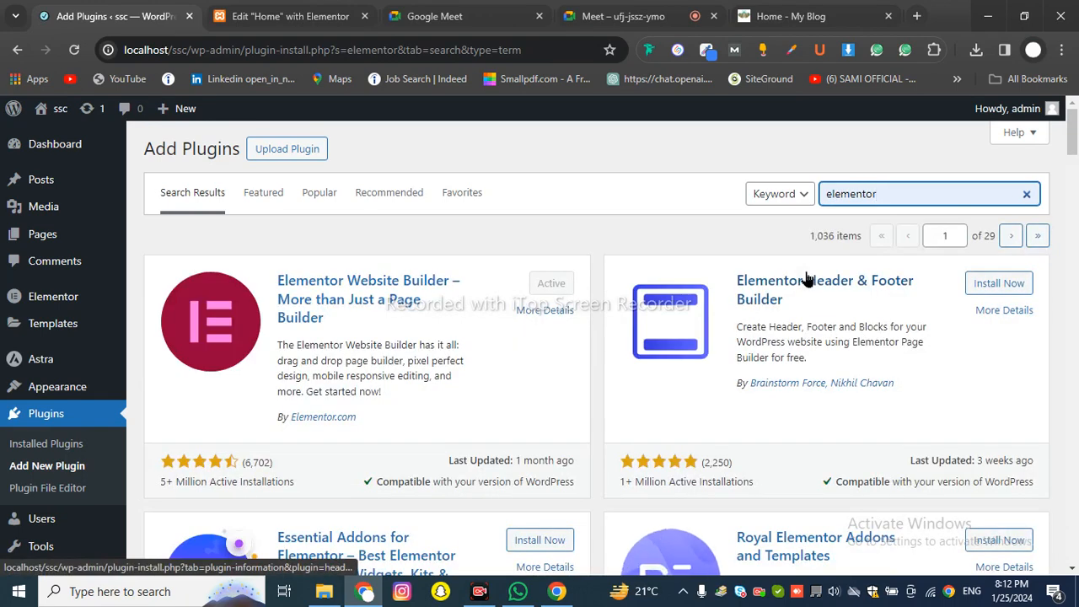
# - Install and activate the Elementor Header & Footer Builder plugin, then check its entry among the installed plugins
pyautogui.click(982, 290)
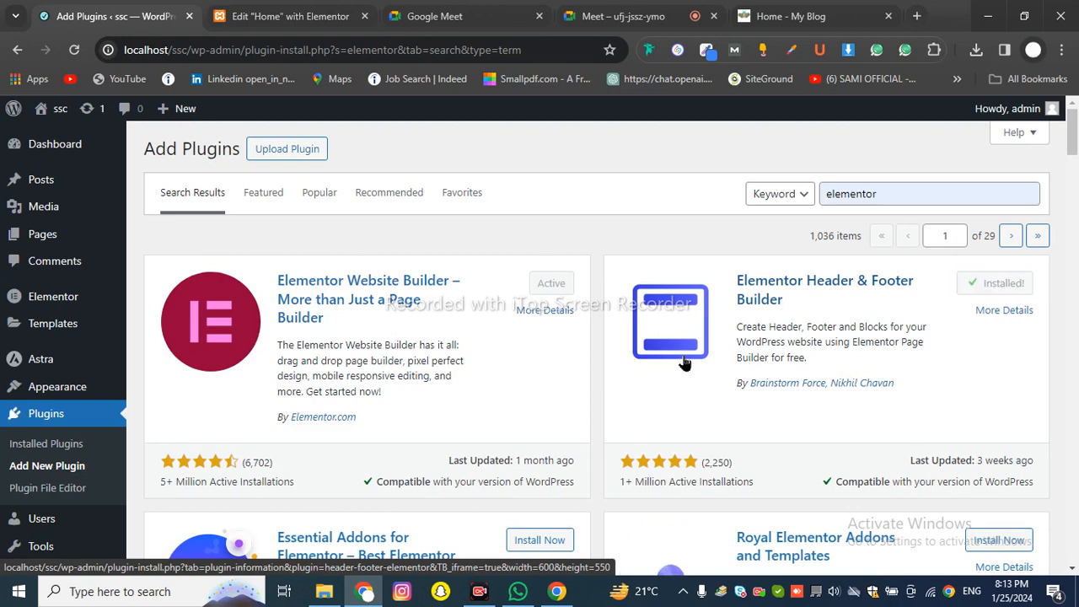
pyautogui.click(999, 285)
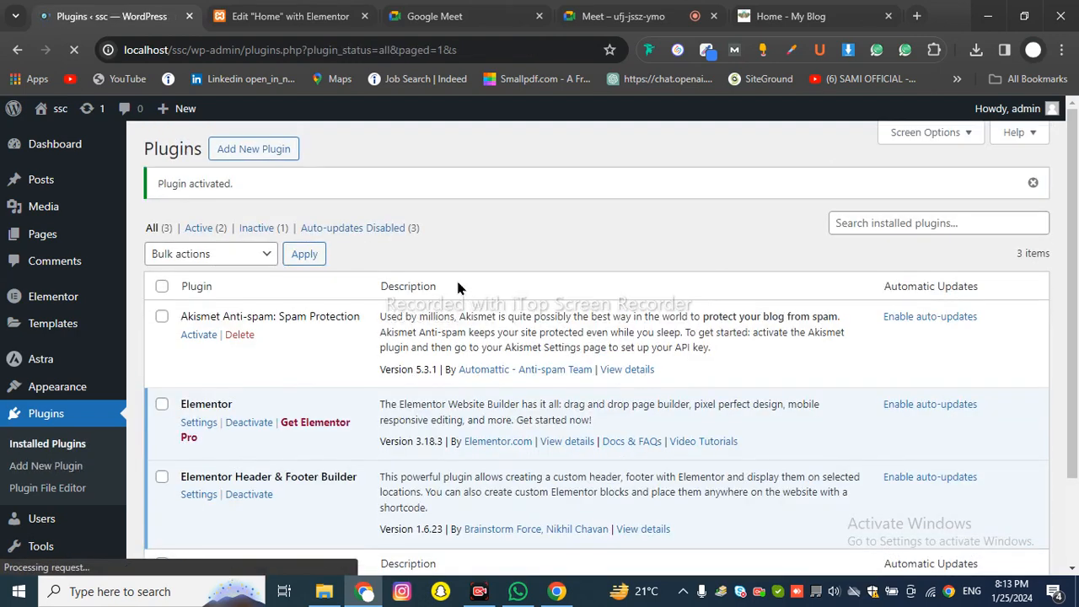
pyautogui.scroll(-2, 331, 358)
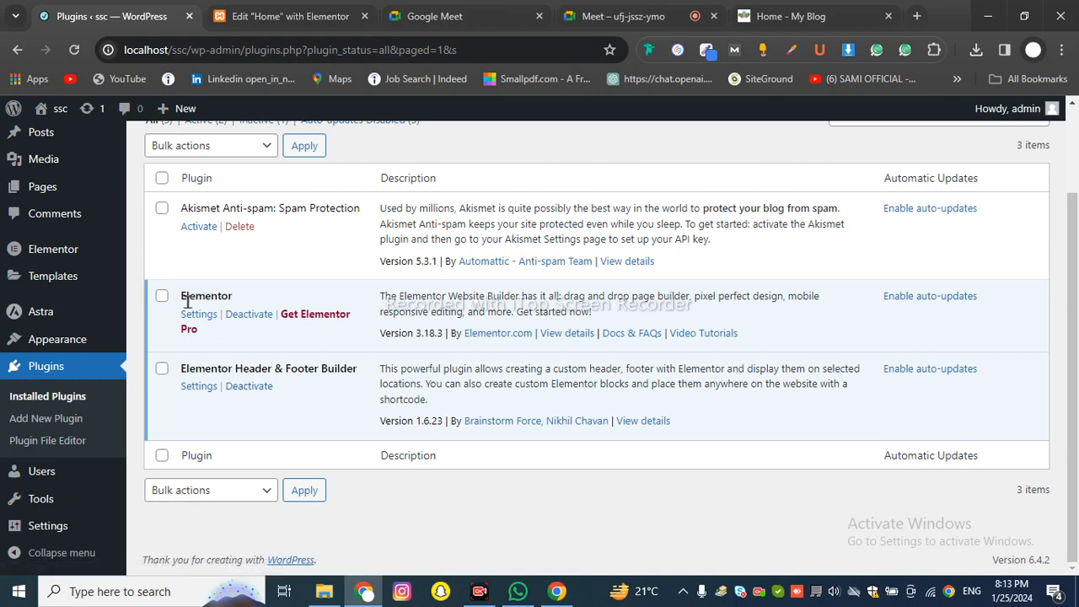
pyautogui.moveTo(187, 296); pyautogui.dragTo(234, 301)
pyautogui.moveTo(183, 368); pyautogui.dragTo(351, 363)
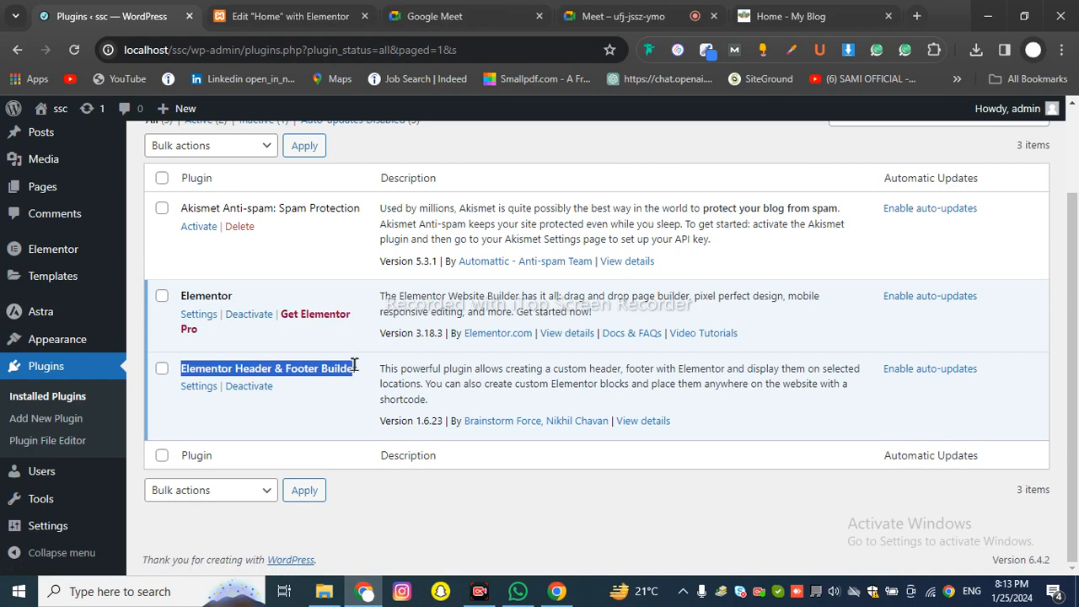
pyautogui.click(321, 374)
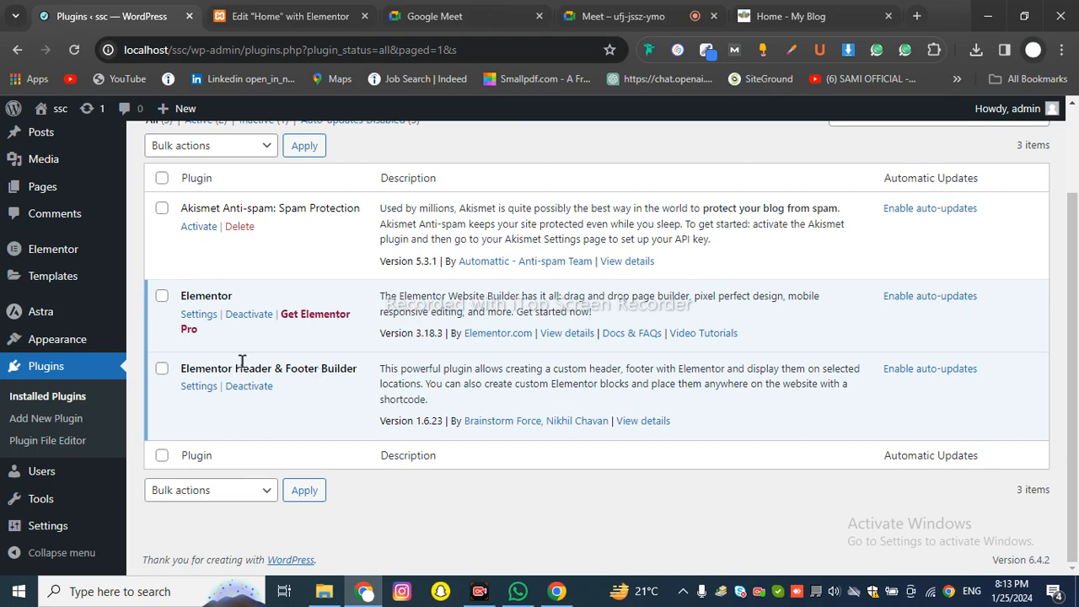
# - Open the Elementor Header & Footer Builder template list and look over its entries
pyautogui.moveTo(84, 344)
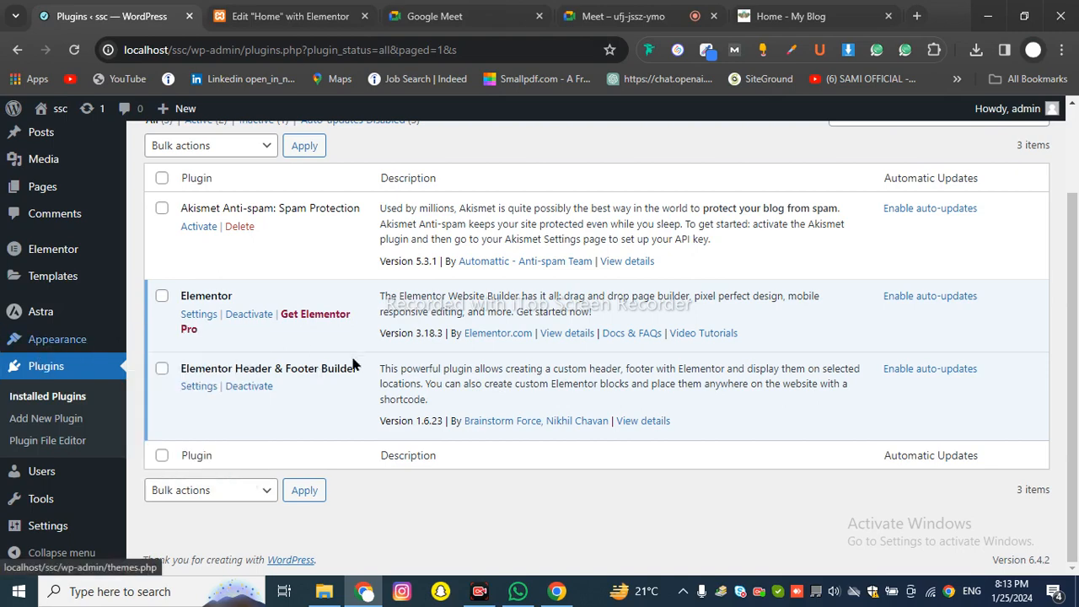
pyautogui.scroll(2, 310, 354)
pyautogui.scroll(-2, 313, 346)
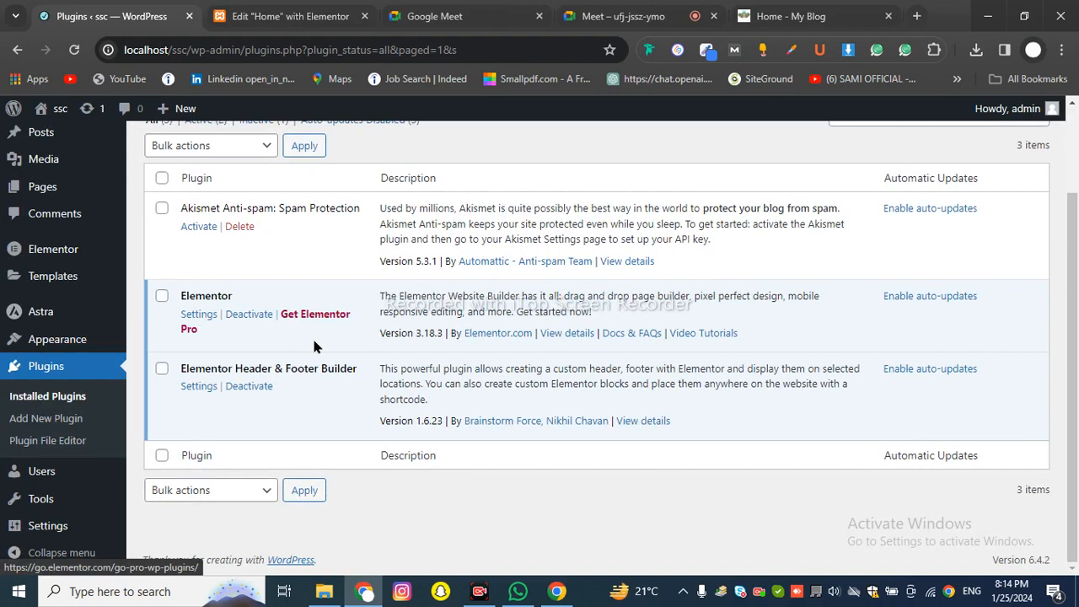
pyautogui.moveTo(47, 340)
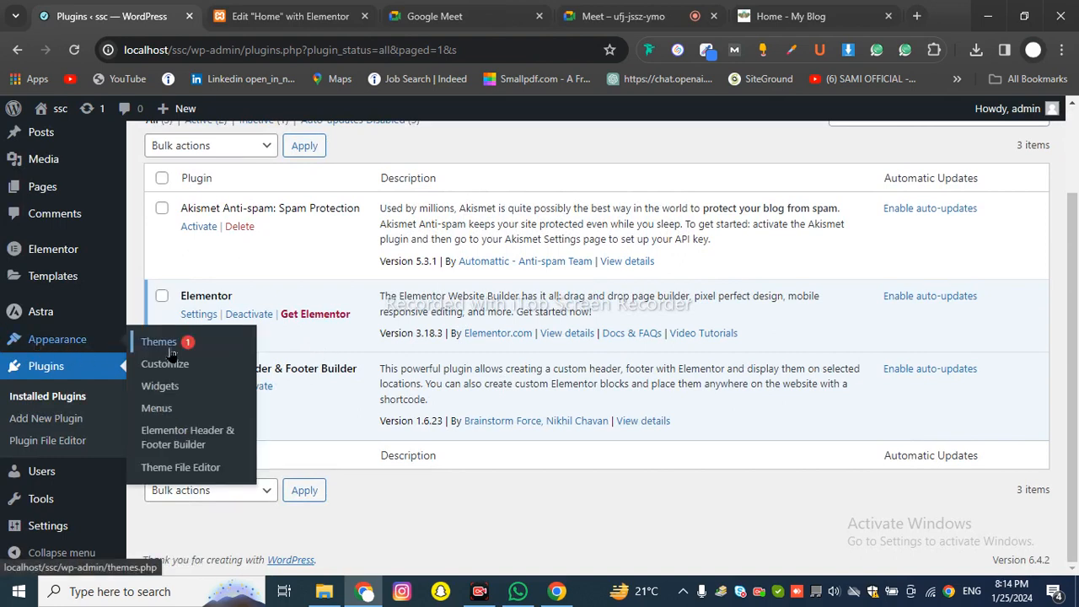
pyautogui.click(167, 446)
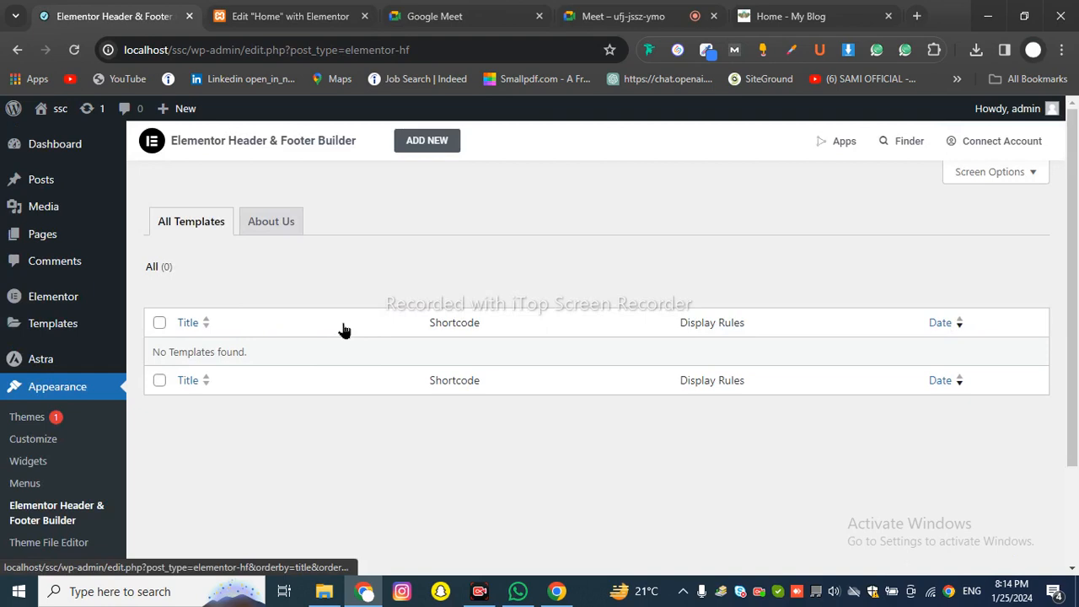
pyautogui.scroll(-2, 101, 413)
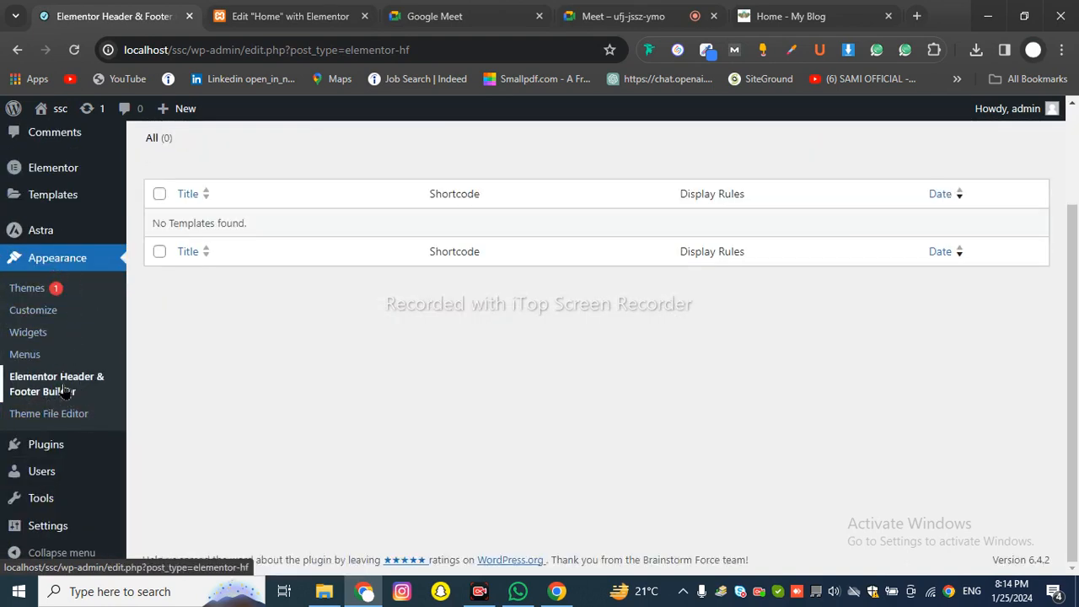
pyautogui.scroll(2, 253, 380)
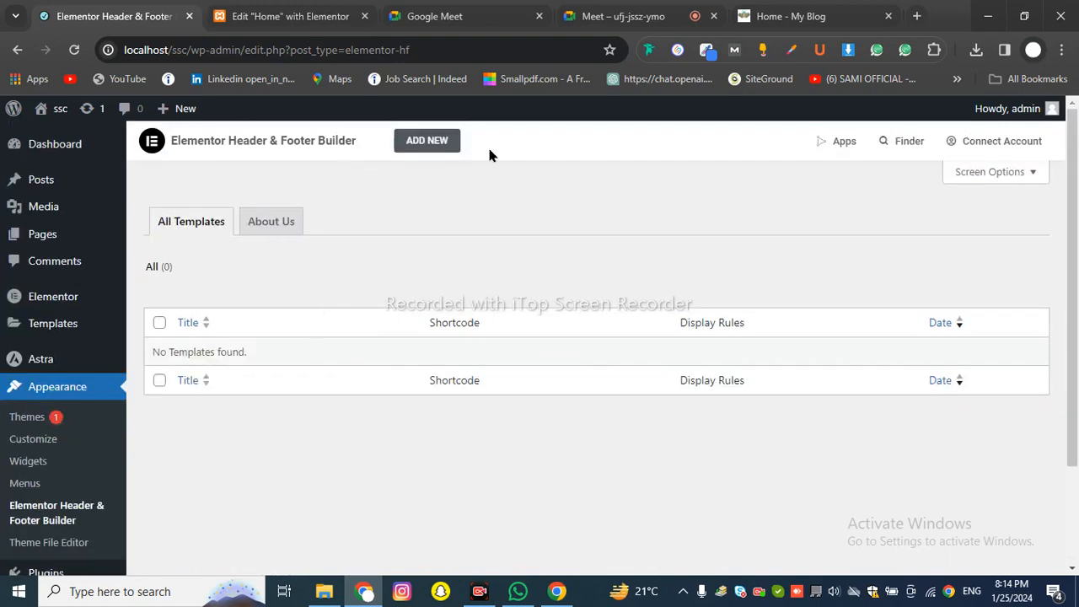
pyautogui.moveTo(274, 332); pyautogui.dragTo(190, 346)
pyautogui.moveTo(256, 351); pyautogui.dragTo(147, 364)
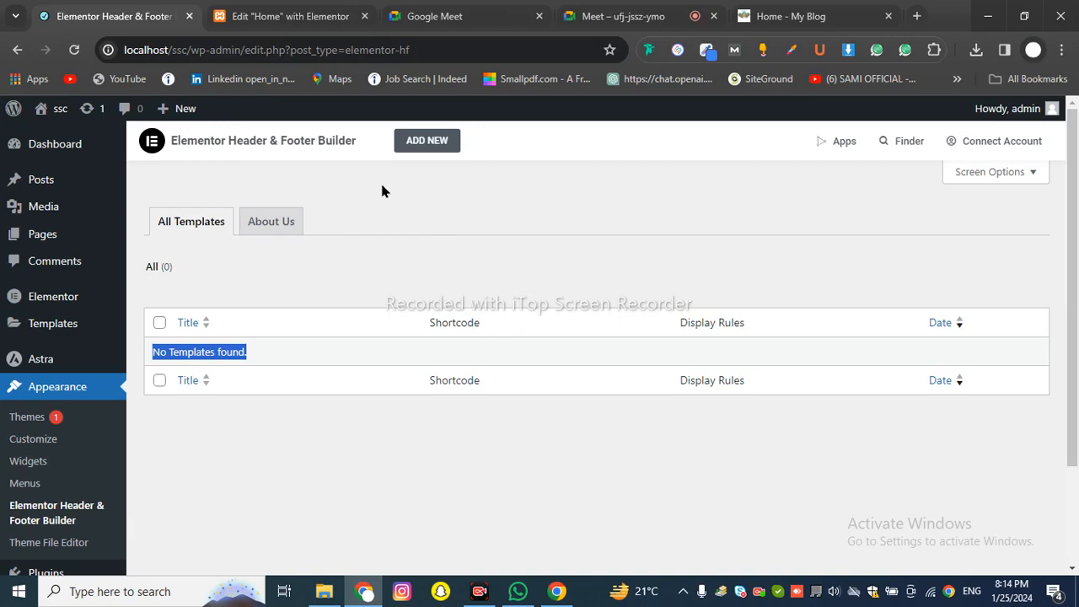
# - Start a new header or footer template, skip the introductory questions and title it "Header"
pyautogui.click(427, 141)
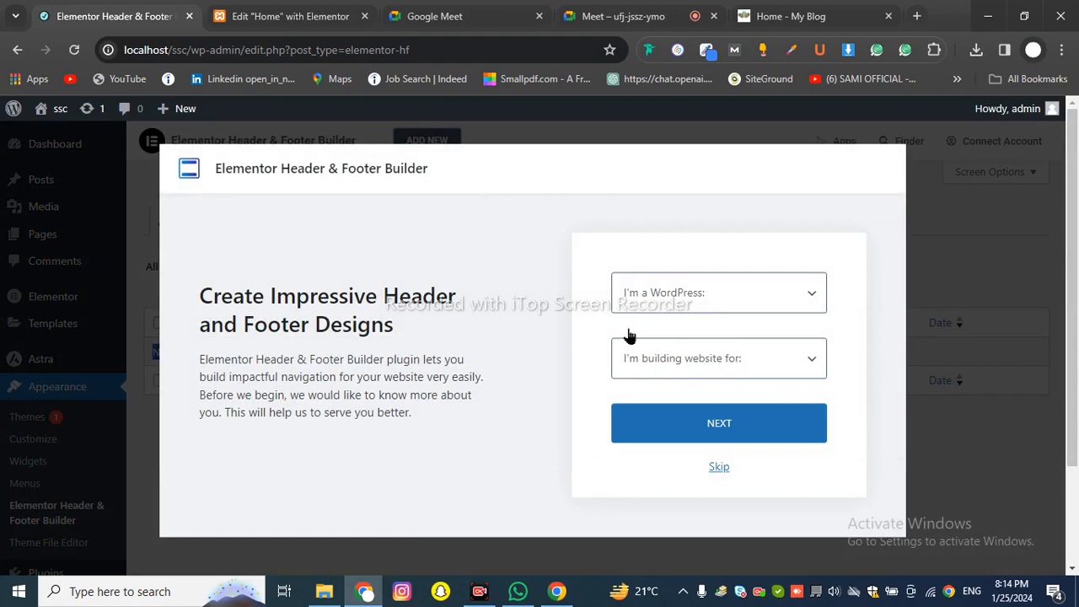
pyautogui.click(717, 467)
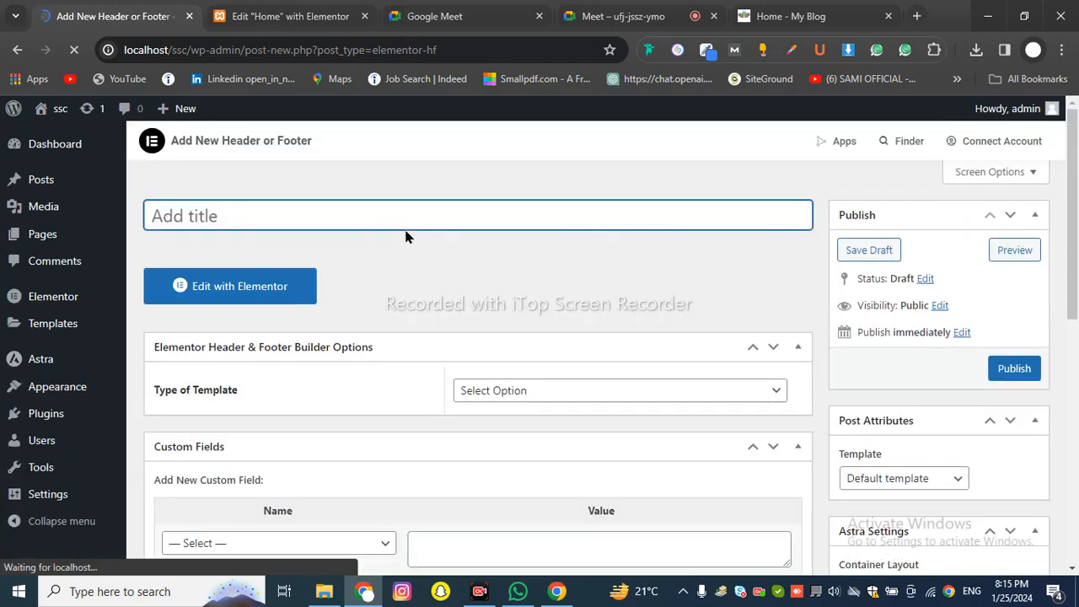
pyautogui.scroll(-5, 430, 323)
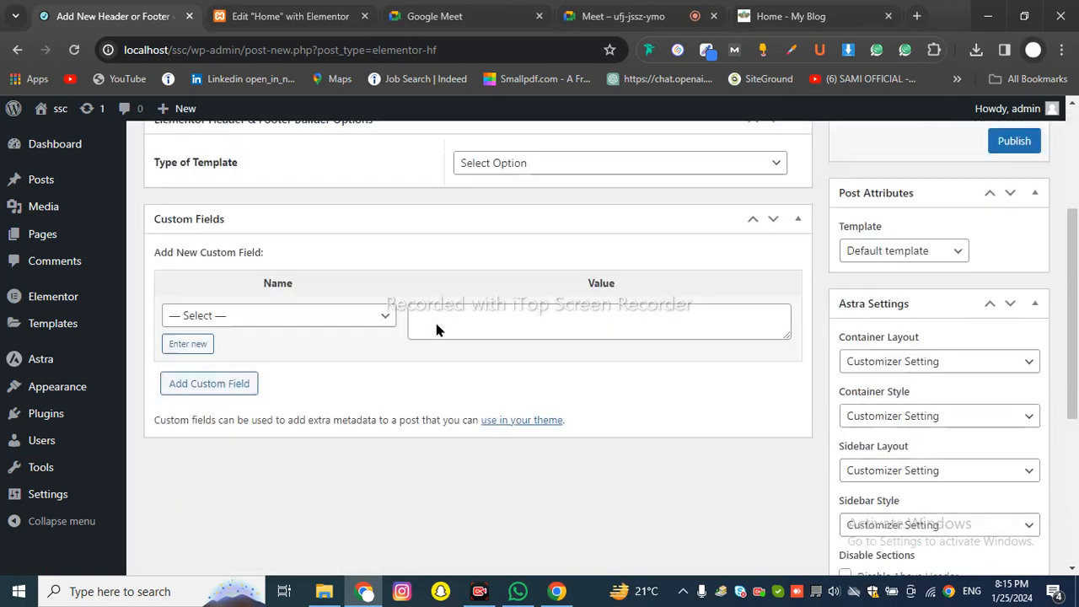
pyautogui.scroll(-2, 463, 333)
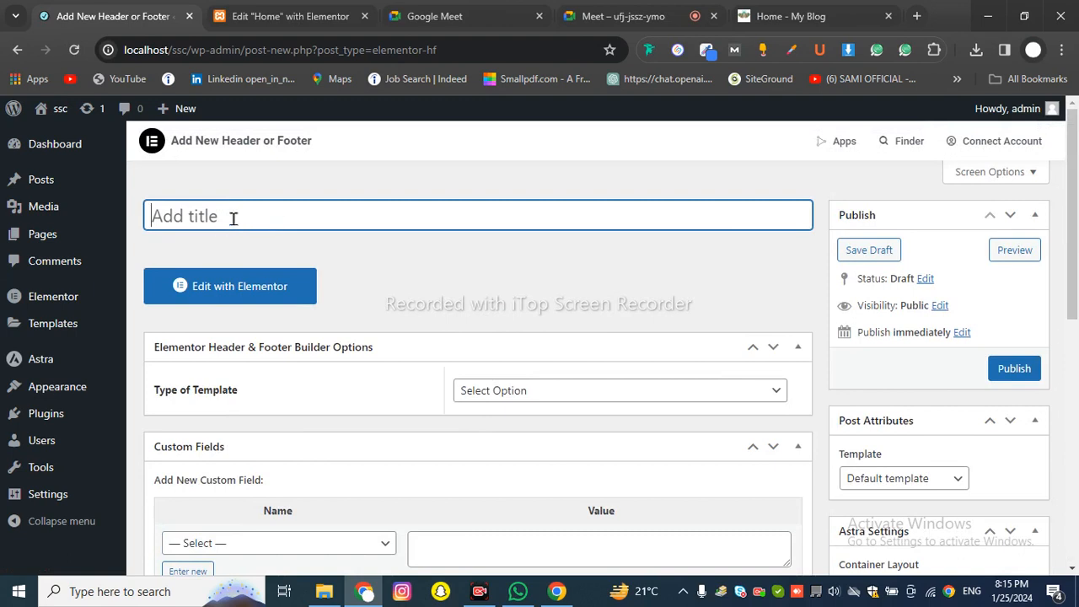
pyautogui.write('Header')
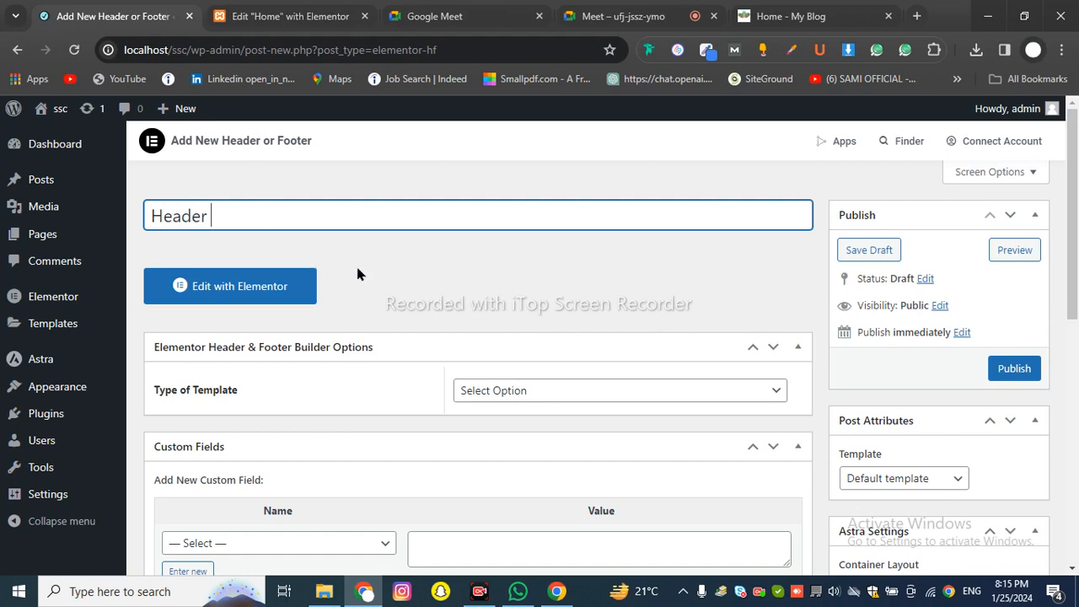
# - Set the new template's type to Header
pyautogui.scroll(-2, 357, 274)
pyautogui.scroll(2, 260, 260)
pyautogui.moveTo(247, 396); pyautogui.dragTo(156, 399)
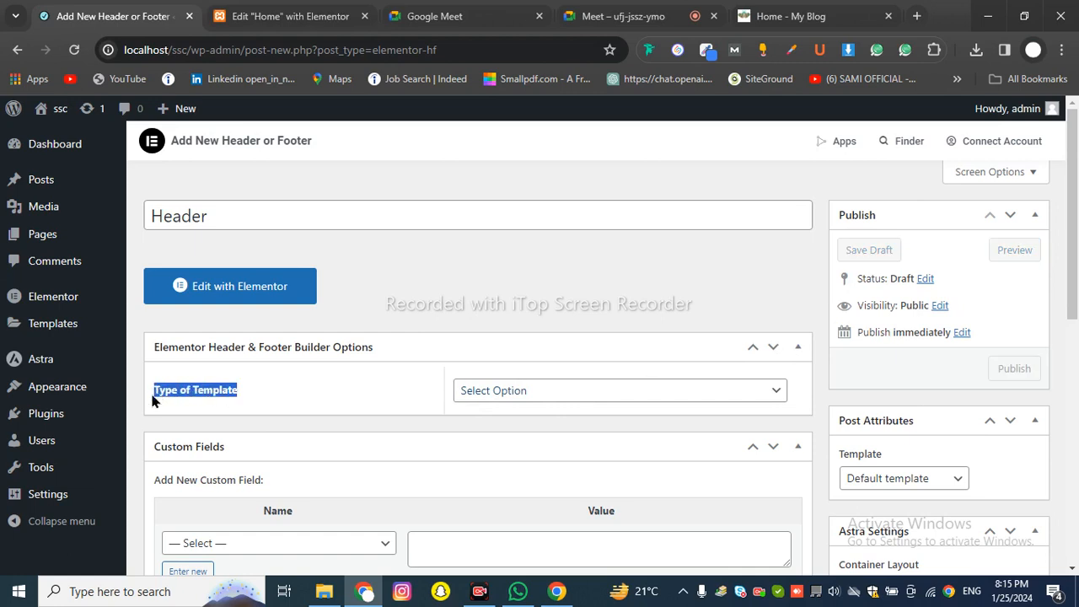
pyautogui.click(271, 383)
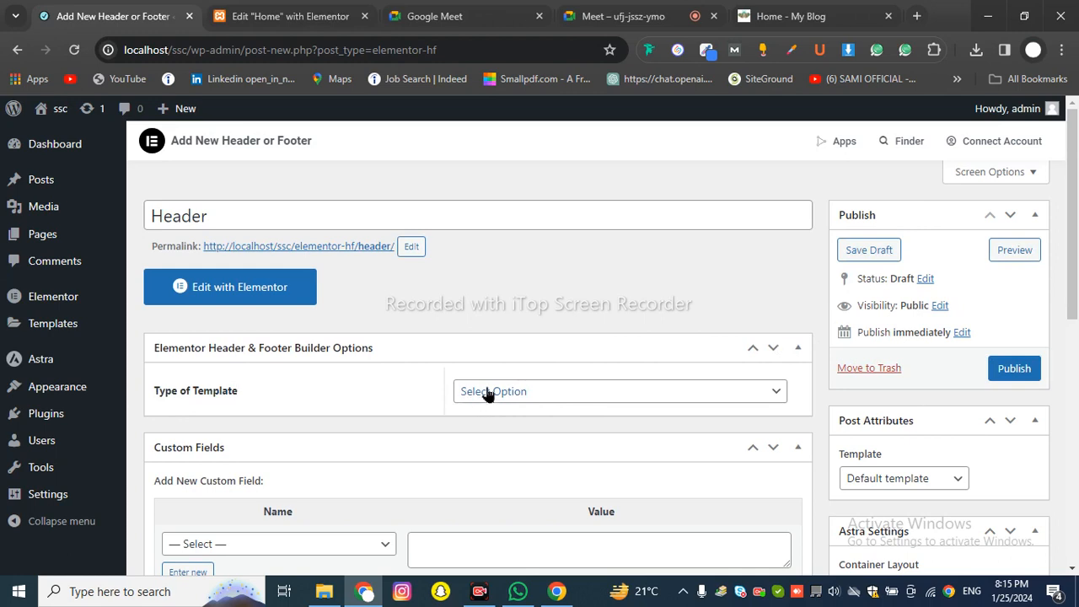
pyautogui.click(684, 397)
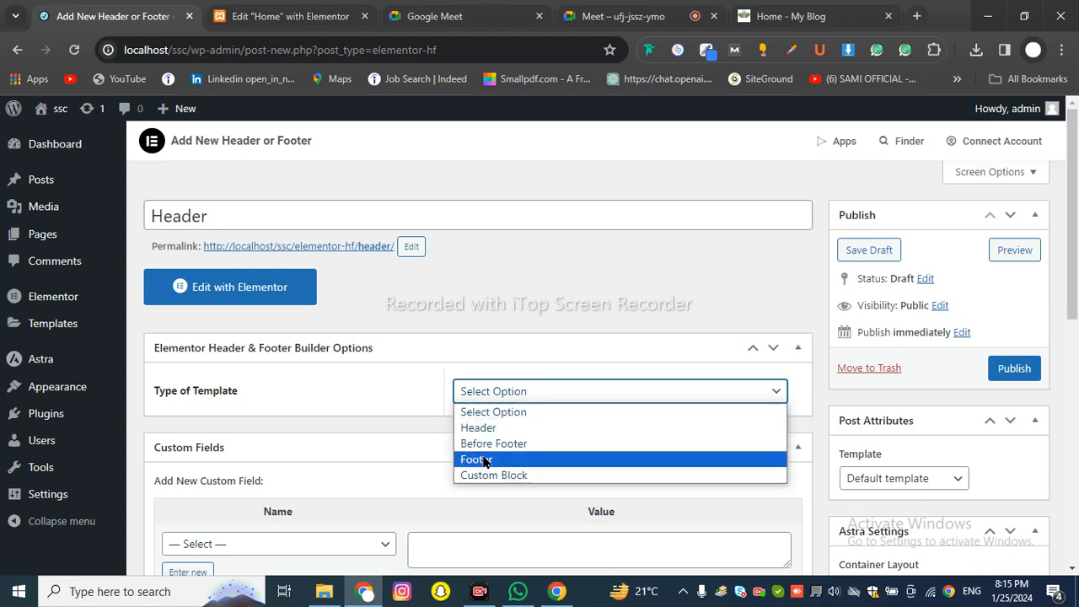
pyautogui.click(489, 428)
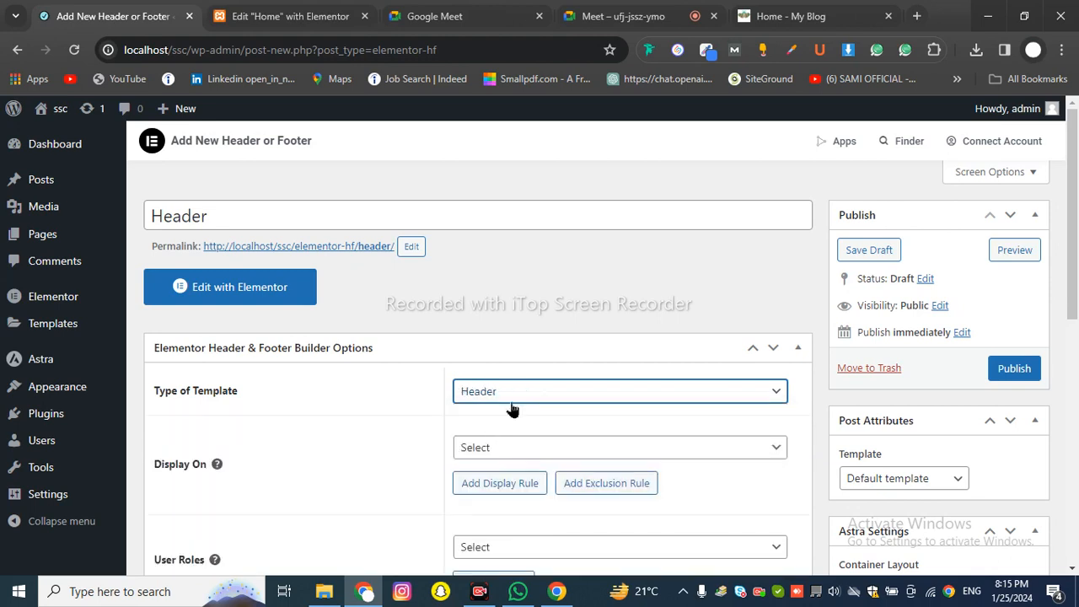
# - Review the display location choices for the header template and set it to display on the Entire Website
pyautogui.scroll(-2, 512, 409)
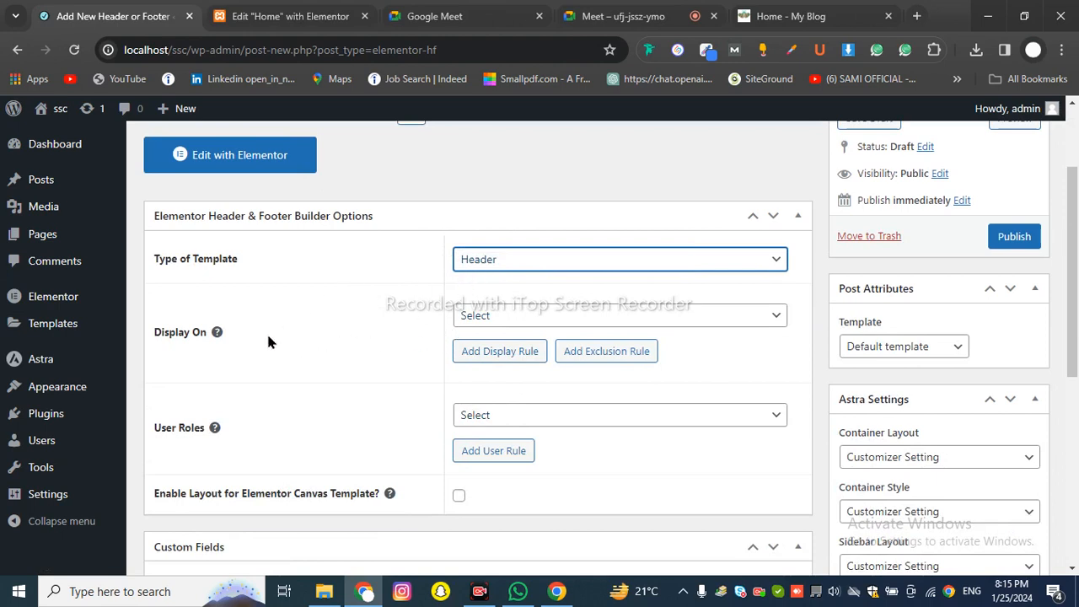
pyautogui.click(148, 332)
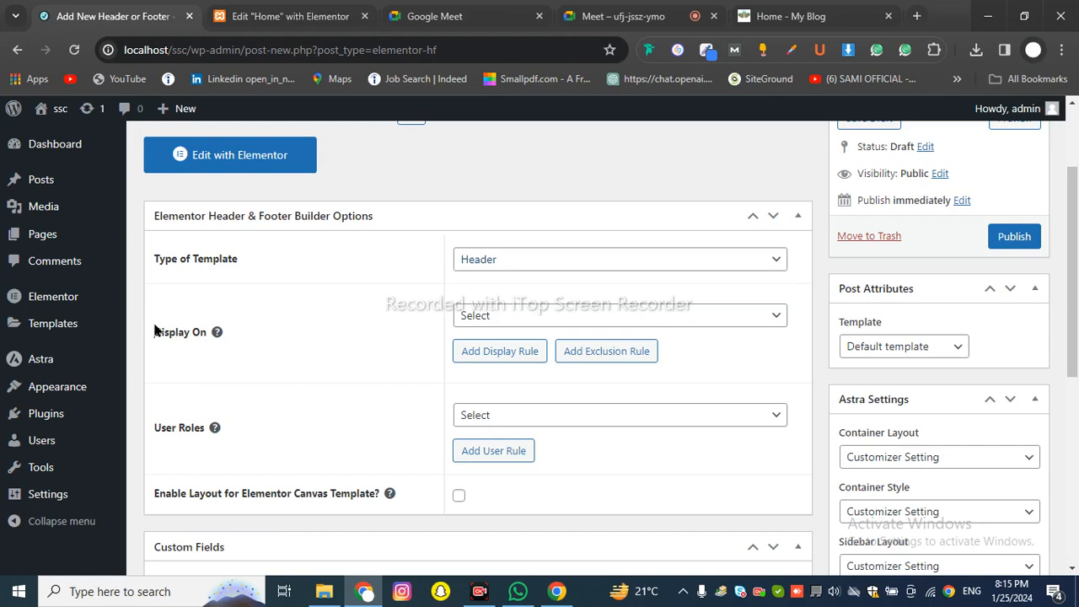
pyautogui.doubleClick(190, 332)
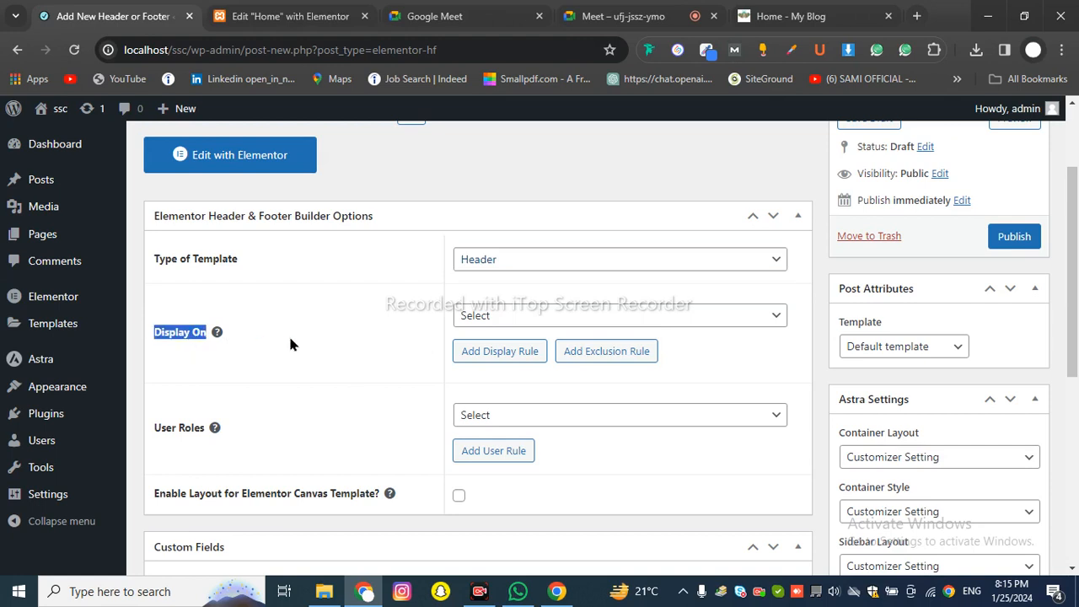
pyautogui.click(374, 335)
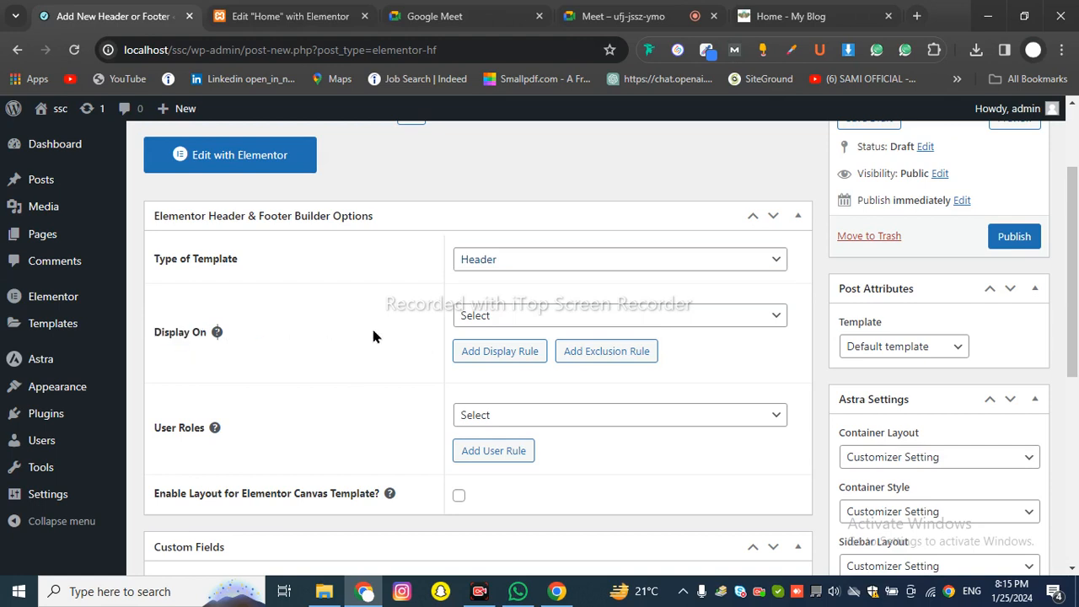
pyautogui.click(478, 327)
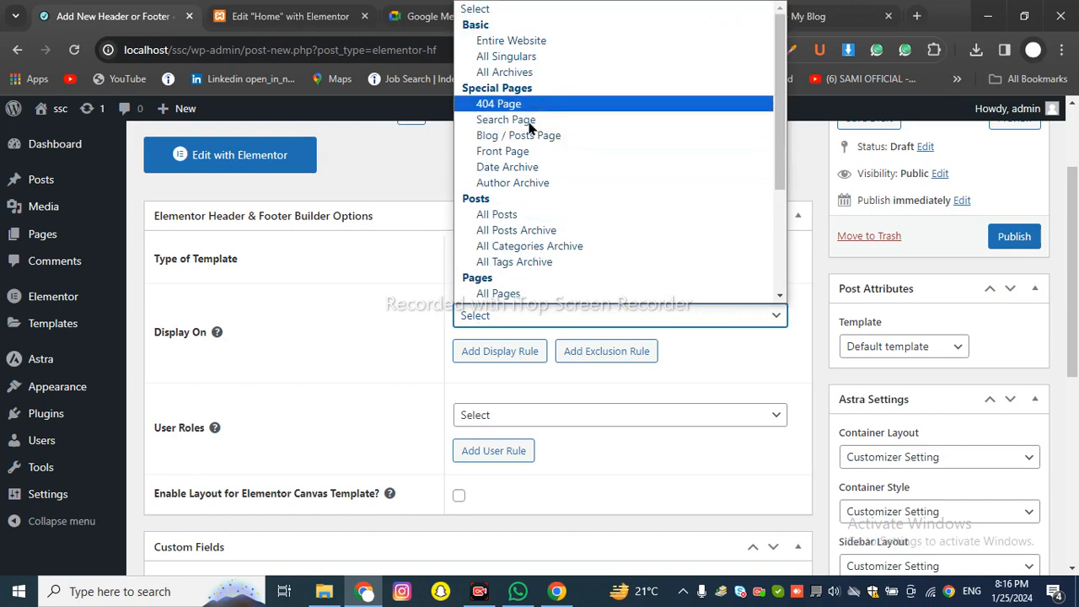
pyautogui.scroll(-3, 529, 136)
pyautogui.scroll(3, 529, 137)
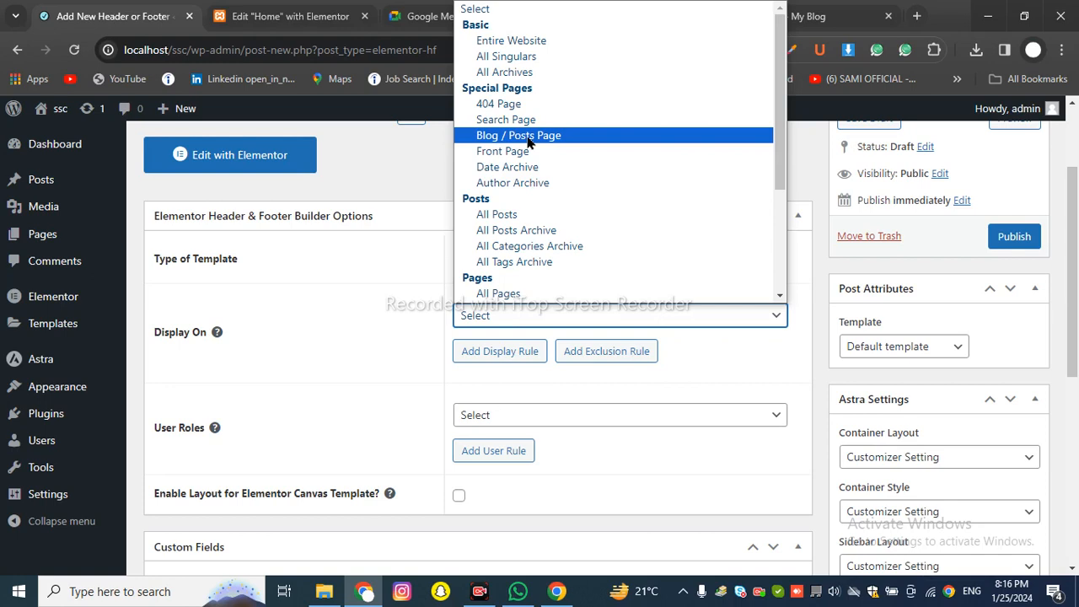
pyautogui.scroll(-2, 533, 148)
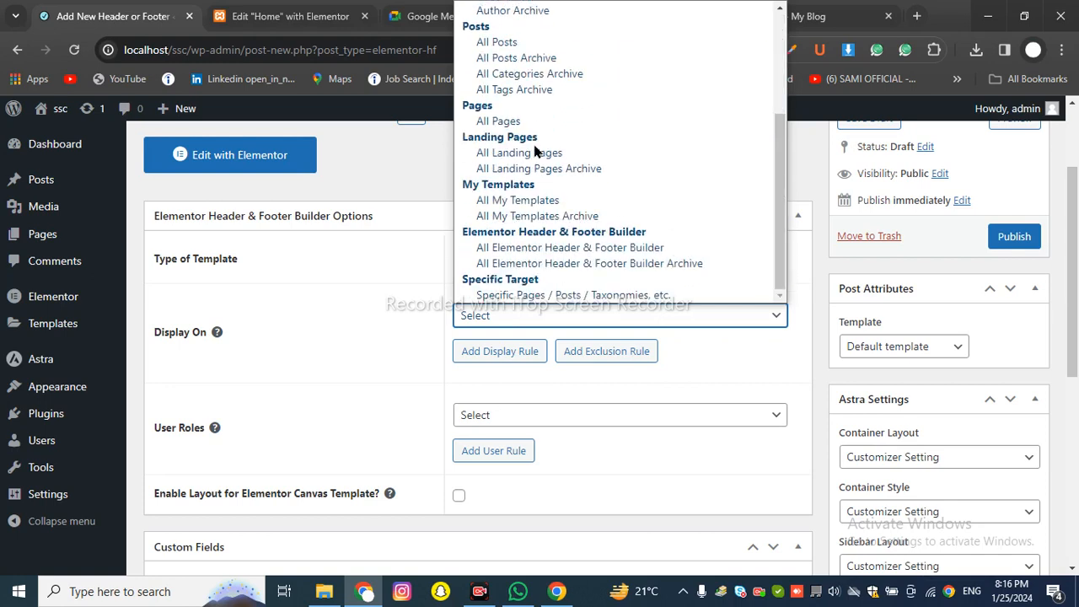
pyautogui.scroll(2, 522, 160)
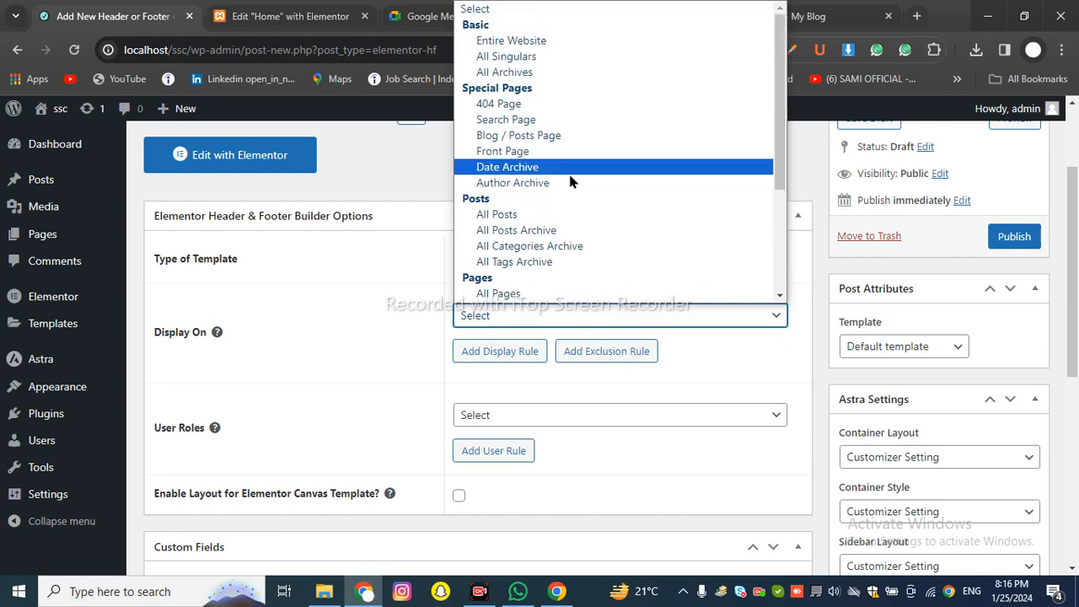
pyautogui.click(518, 44)
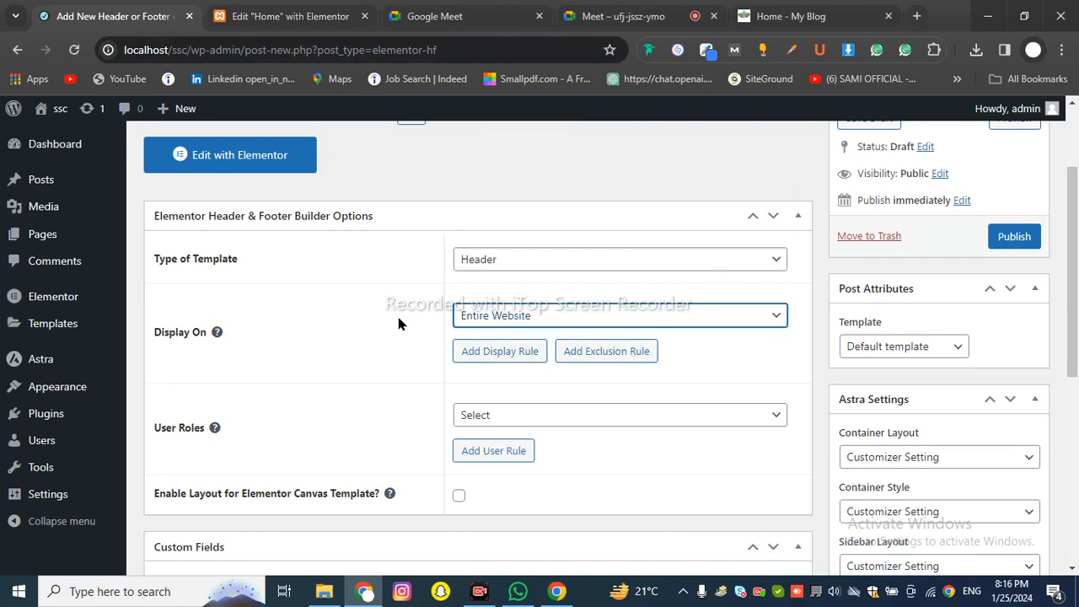
pyautogui.scroll(1, 398, 324)
pyautogui.scroll(-3, 398, 324)
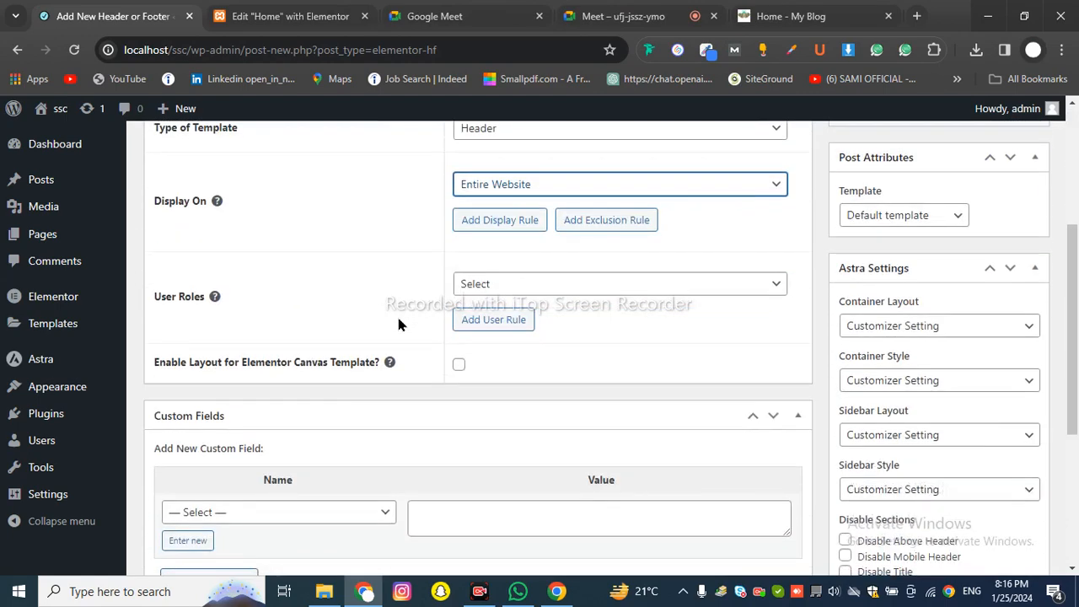
pyautogui.scroll(3, 397, 320)
pyautogui.scroll(-3, 393, 344)
# - Switch to the Google Meet call, open the in-call messages and read the latest replies
pyautogui.click(604, 14)
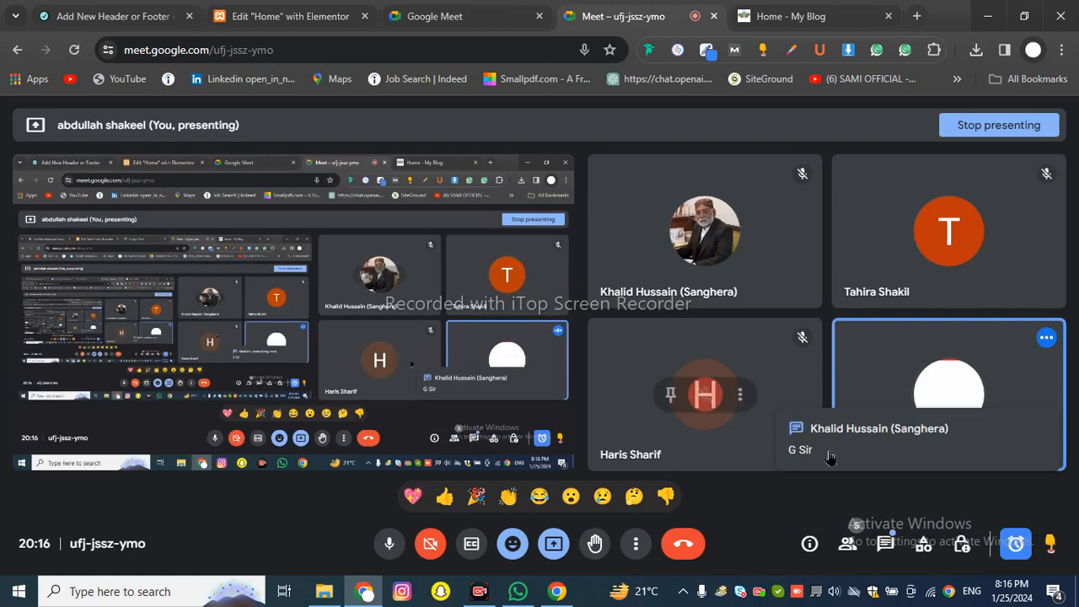
pyautogui.click(885, 543)
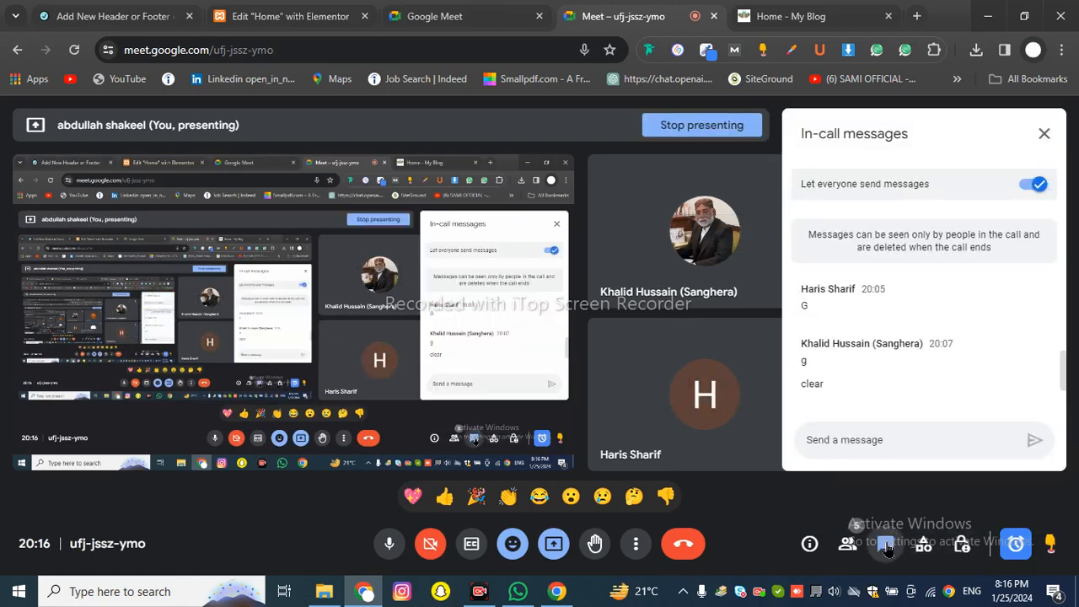
pyautogui.scroll(3, 889, 359)
pyautogui.scroll(-5, 885, 373)
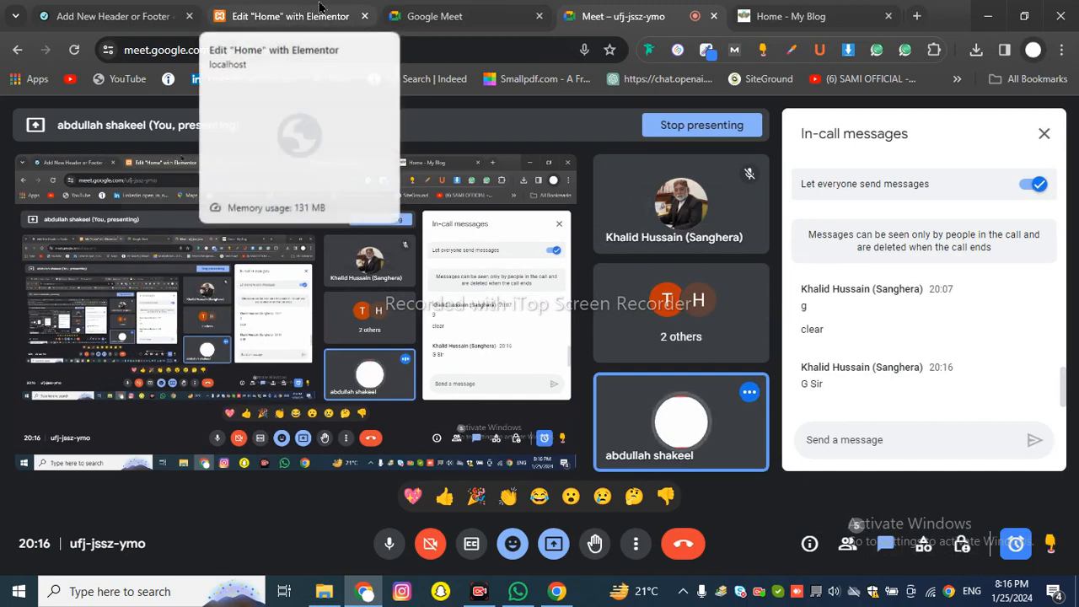
pyautogui.click(290, 18)
pyautogui.click(575, 9)
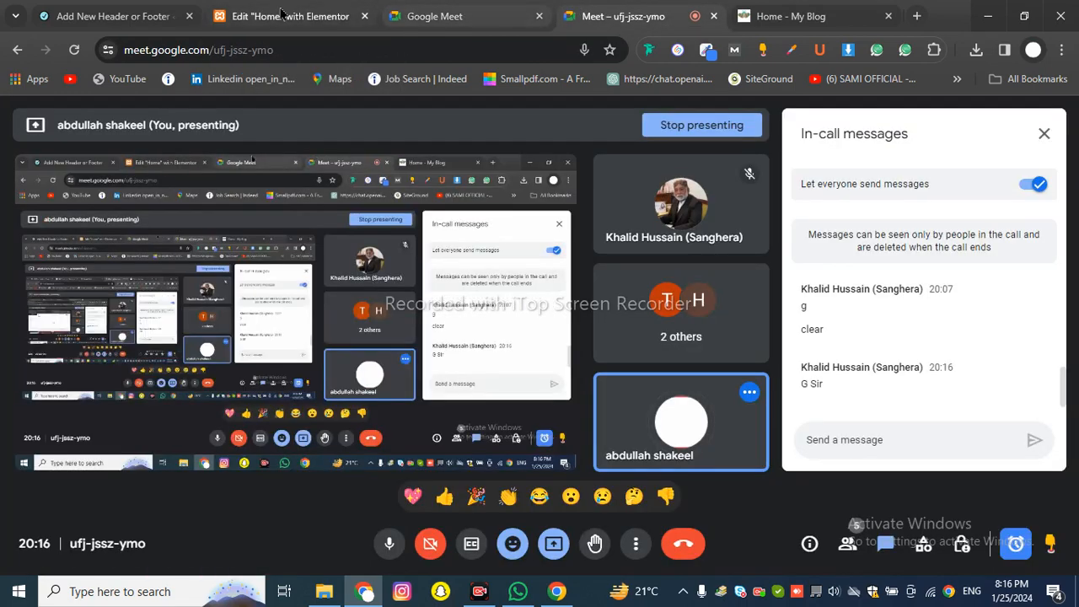
# - Return to the header template's settings and review the available User Roles choices
pyautogui.click(113, 16)
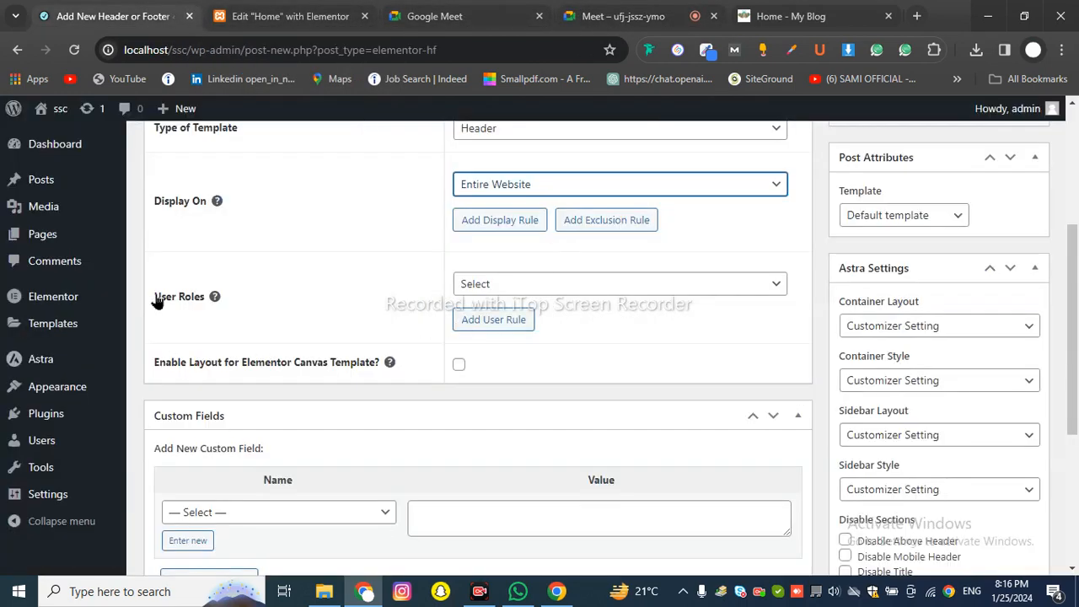
pyautogui.moveTo(154, 296); pyautogui.dragTo(203, 303)
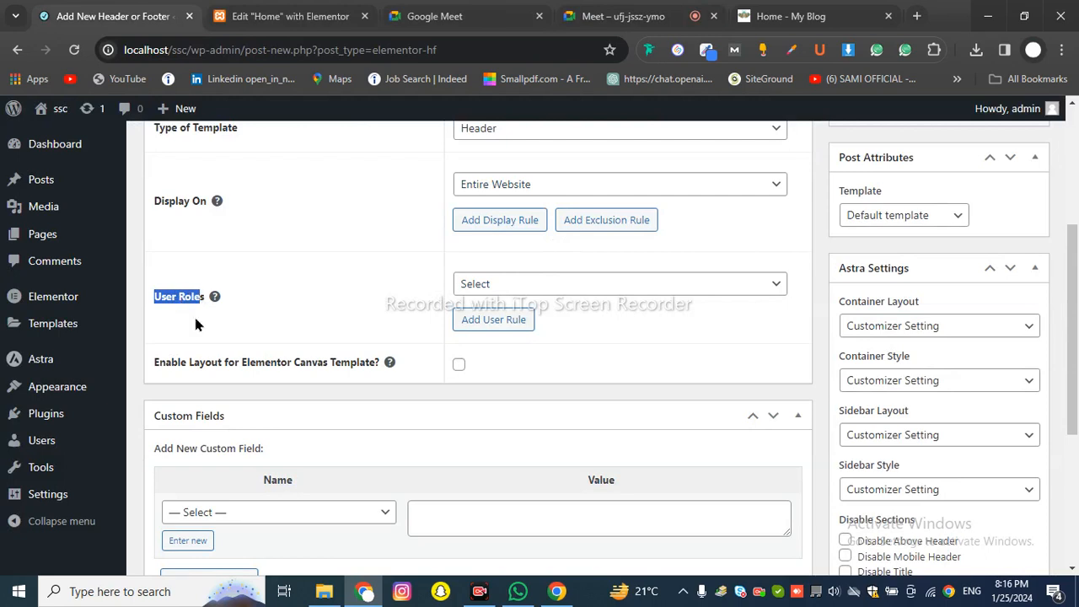
pyautogui.click(193, 305)
pyautogui.click(494, 295)
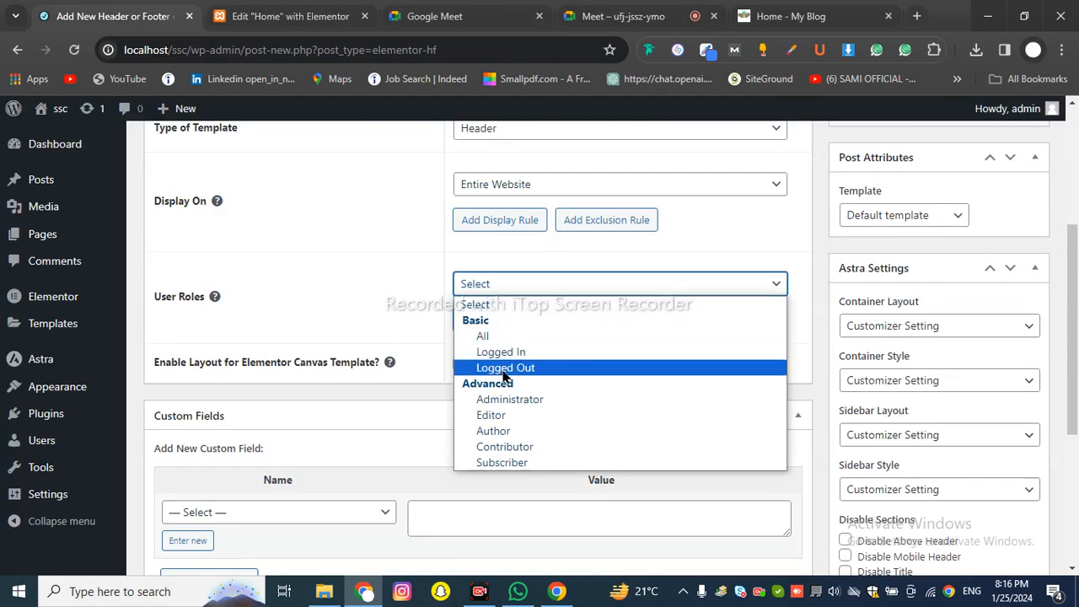
pyautogui.click(475, 290)
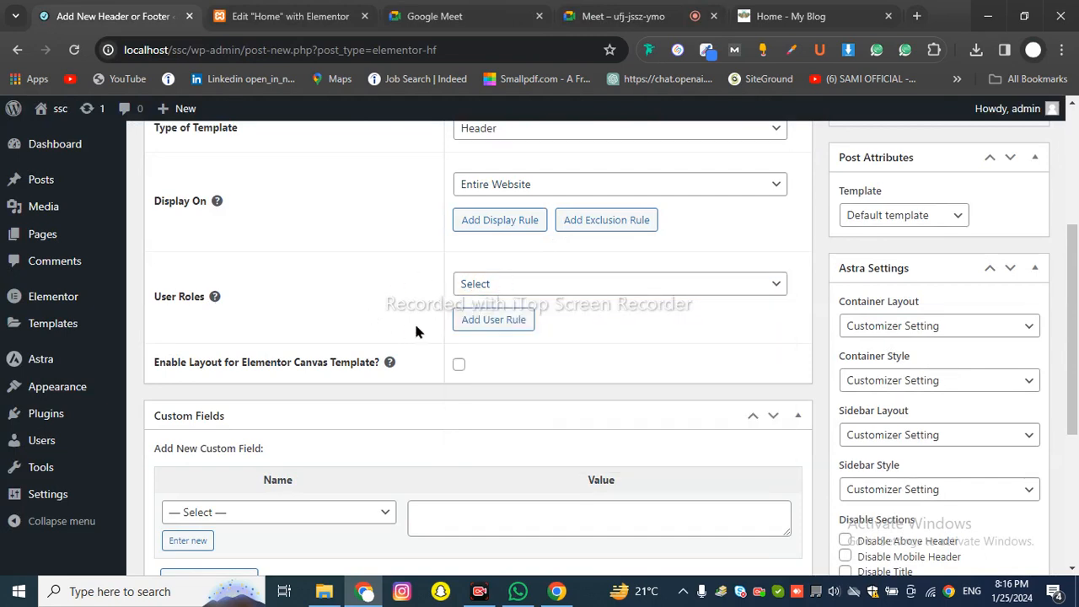
pyautogui.scroll(2, 406, 331)
pyautogui.scroll(2, 210, 292)
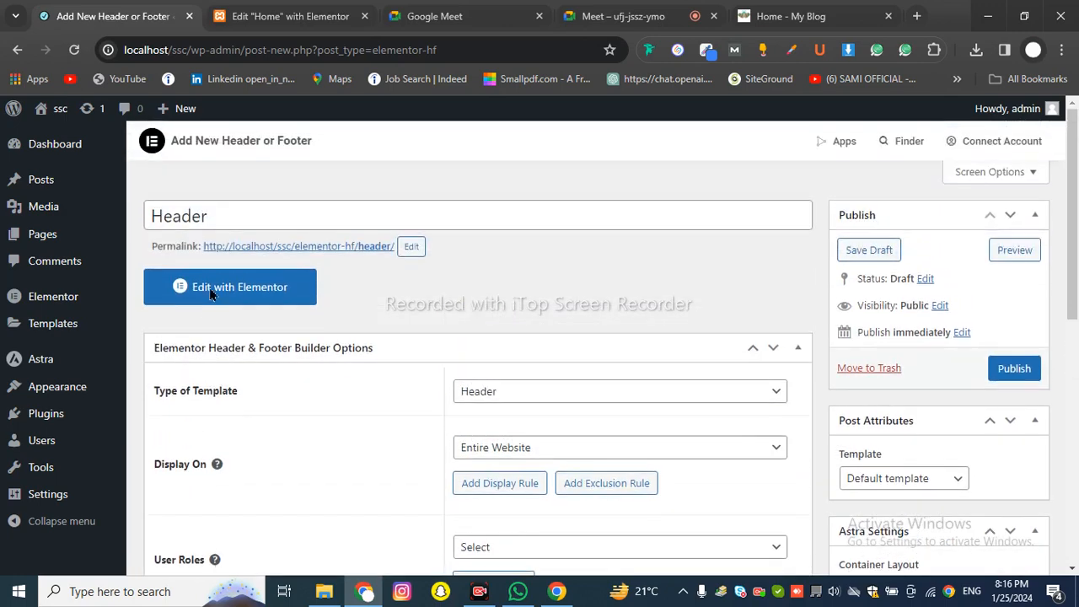
pyautogui.scroll(-3, 381, 321)
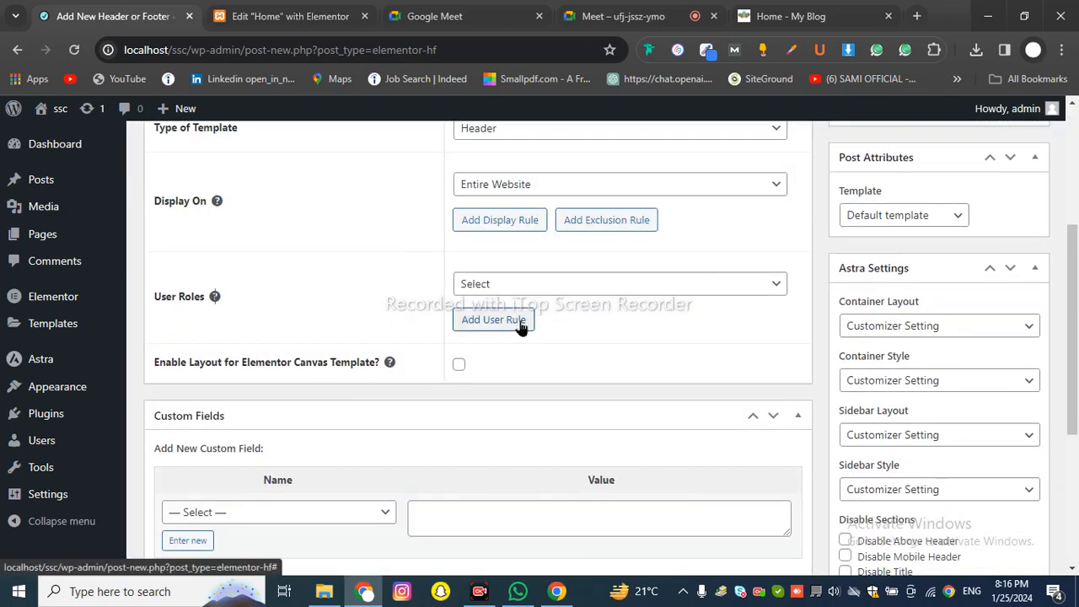
# - Review the page template choices in the header template's Post Attributes
pyautogui.scroll(2, 753, 298)
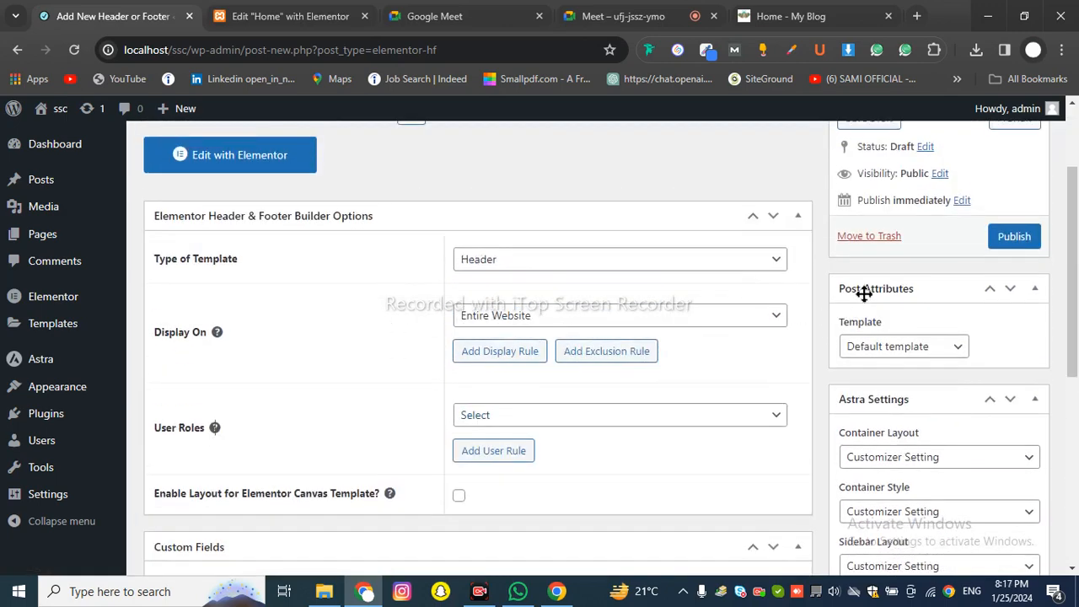
pyautogui.click(895, 348)
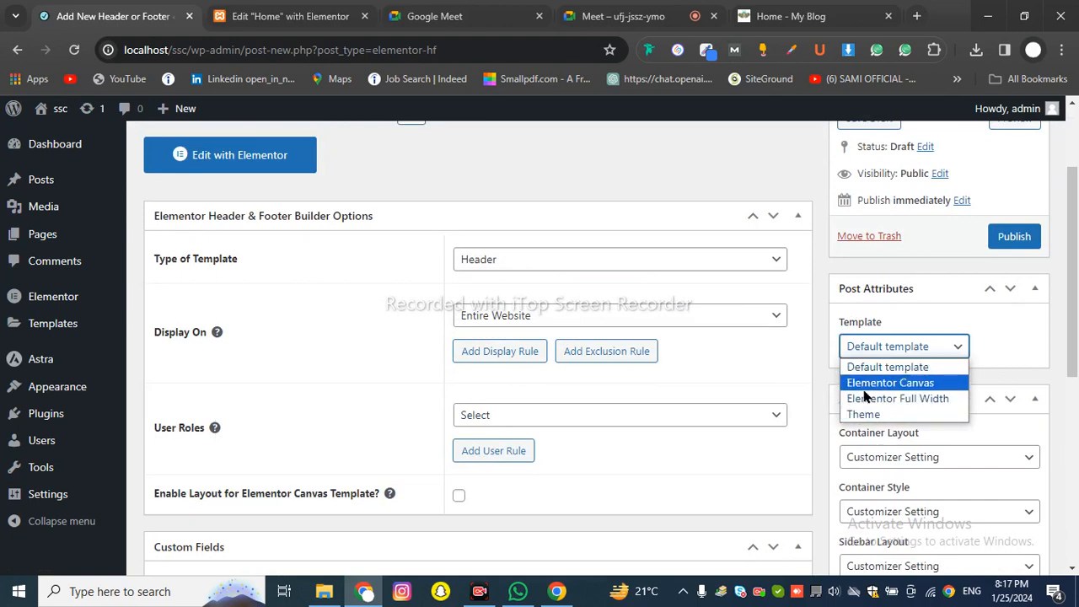
pyautogui.click(879, 345)
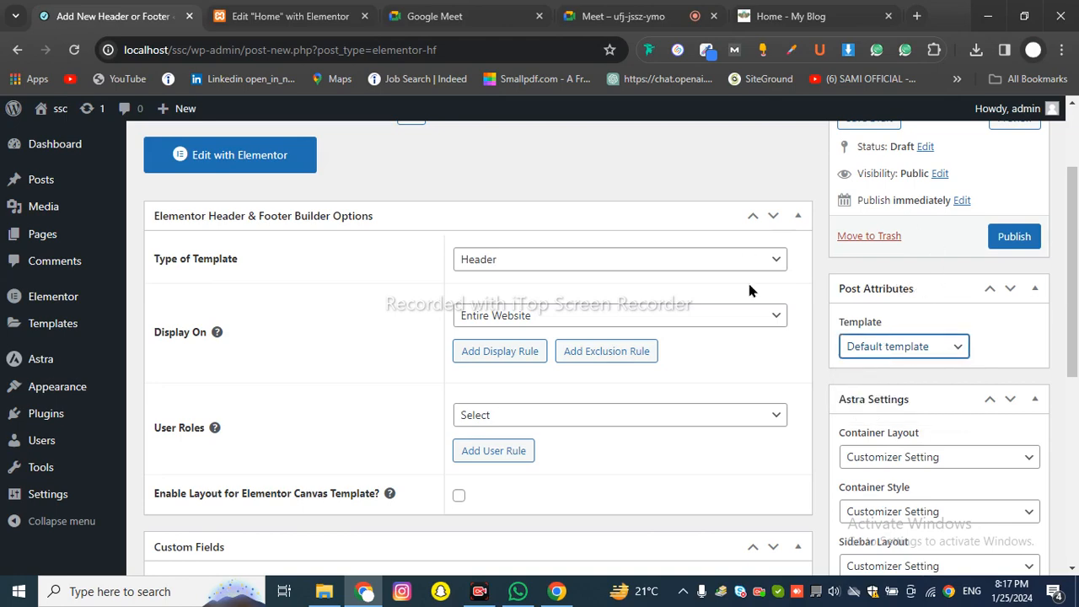
# - Examine the Astra Settings for container and sidebar layout, disabled sections and transparent header, along with the custom fields
pyautogui.scroll(-3, 853, 333)
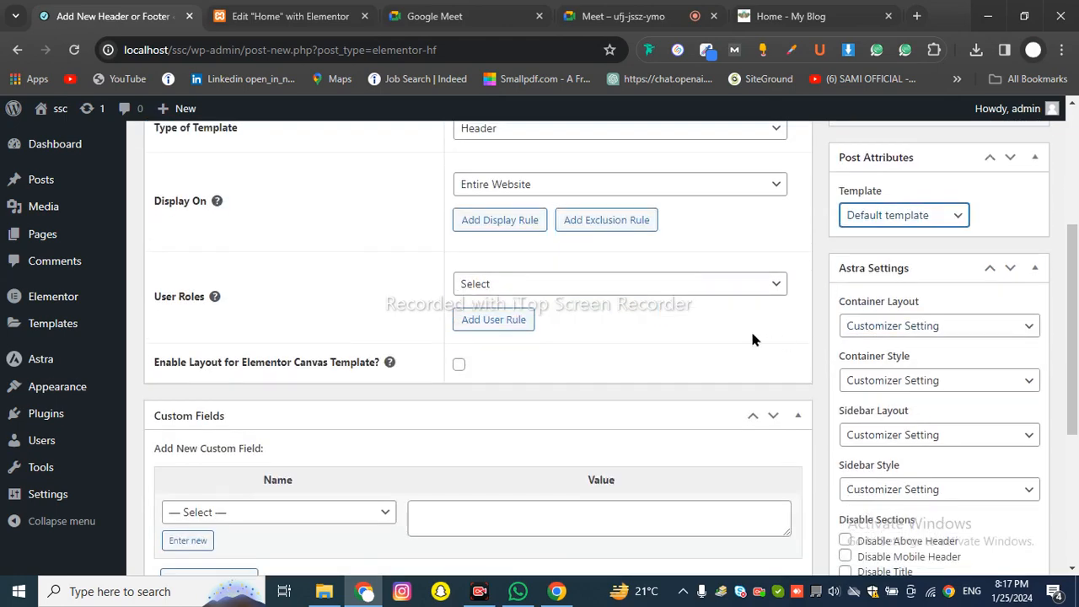
pyautogui.scroll(-3, 928, 253)
pyautogui.scroll(3, 891, 272)
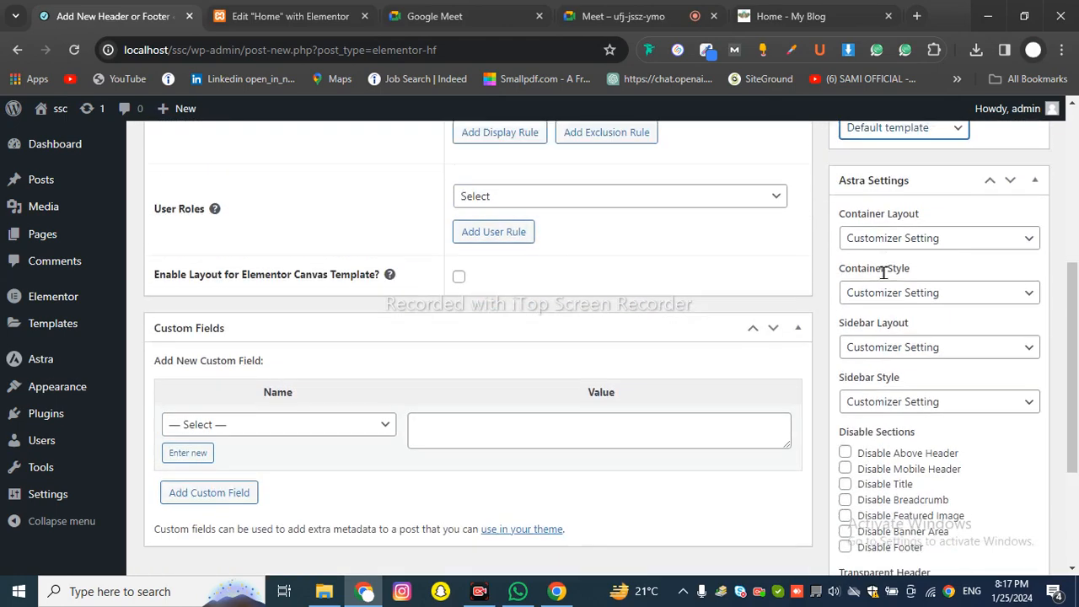
pyautogui.scroll(-5, 917, 332)
pyautogui.scroll(5, 846, 312)
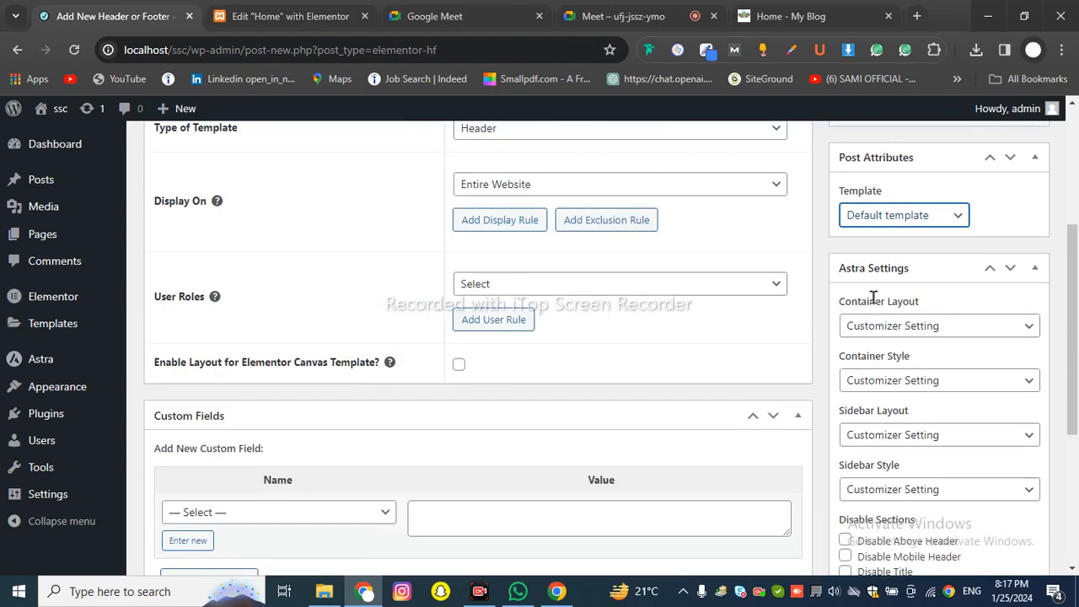
pyautogui.moveTo(879, 270)
pyautogui.mouseDown()
pyautogui.moveTo(899, 279)
pyautogui.moveTo(886, 281)
pyautogui.mouseUp()
pyautogui.scroll(-5, 891, 350)
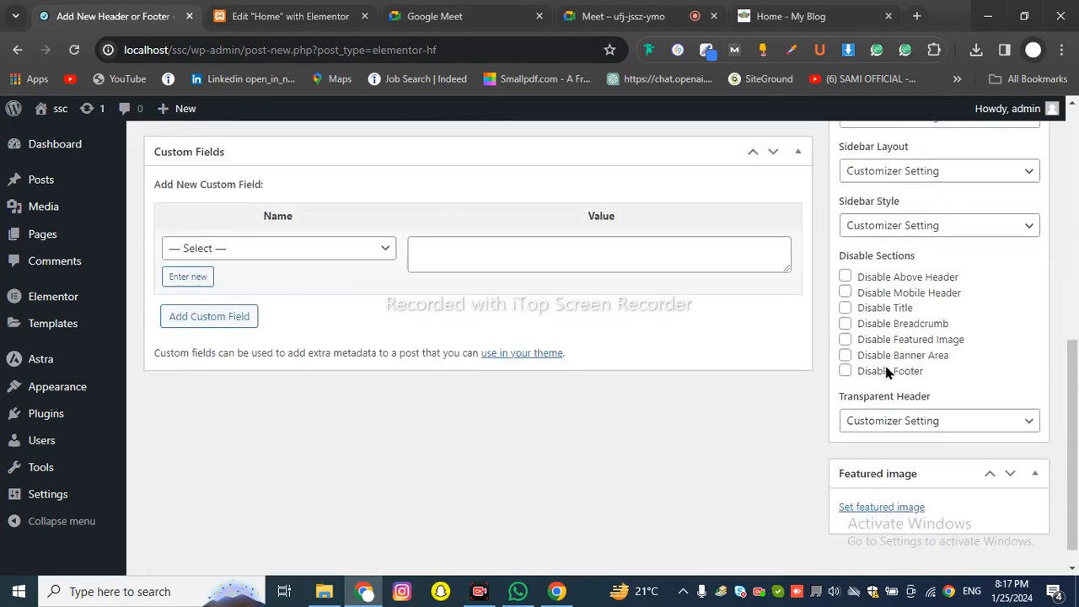
pyautogui.scroll(5, 885, 371)
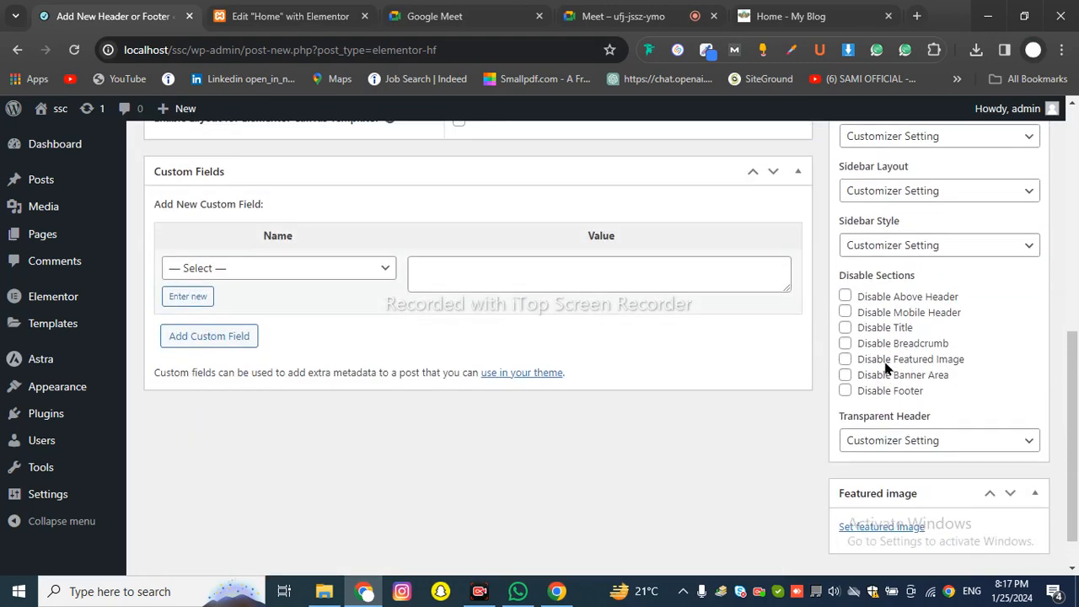
pyautogui.scroll(-5, 447, 393)
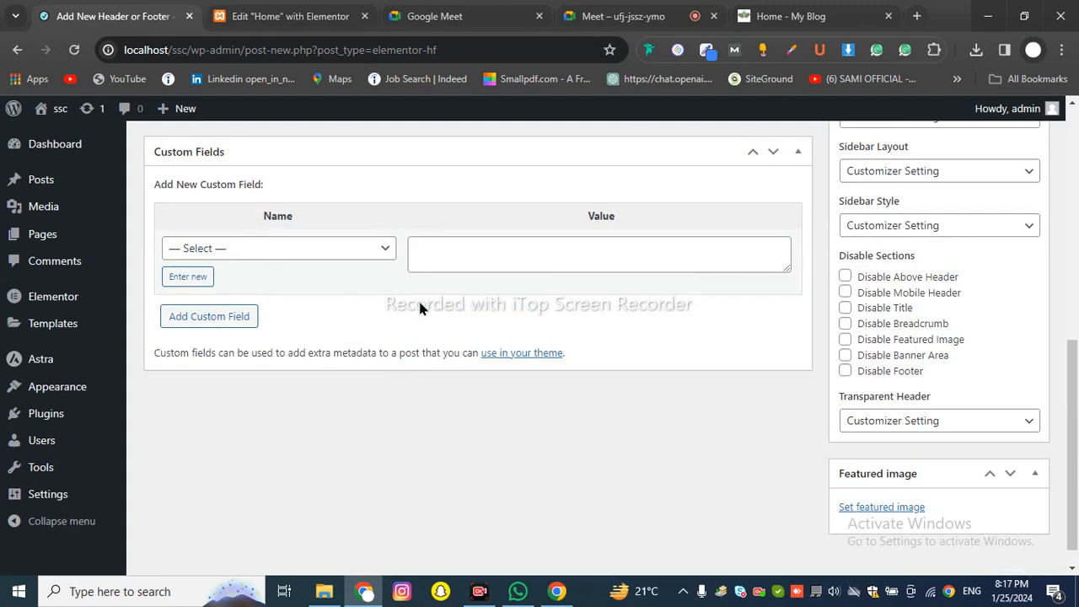
# - Publish the Header template and open it for editing in Elementor, dismissing the upgrade banner
pyautogui.scroll(10, 419, 307)
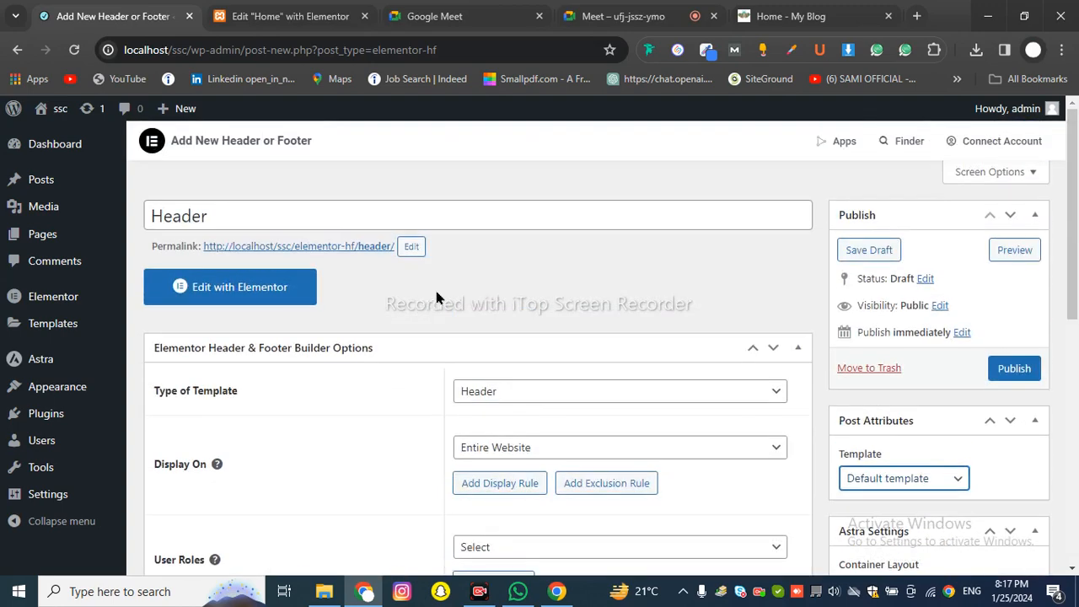
pyautogui.scroll(-2, 561, 404)
pyautogui.scroll(2, 518, 328)
pyautogui.click(1012, 375)
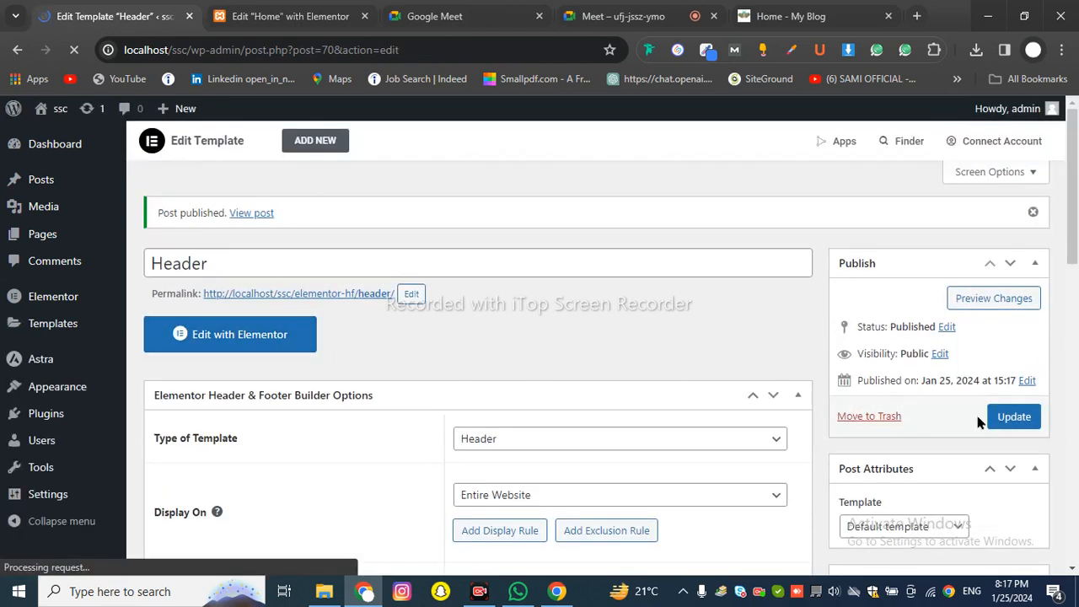
pyautogui.click(248, 346)
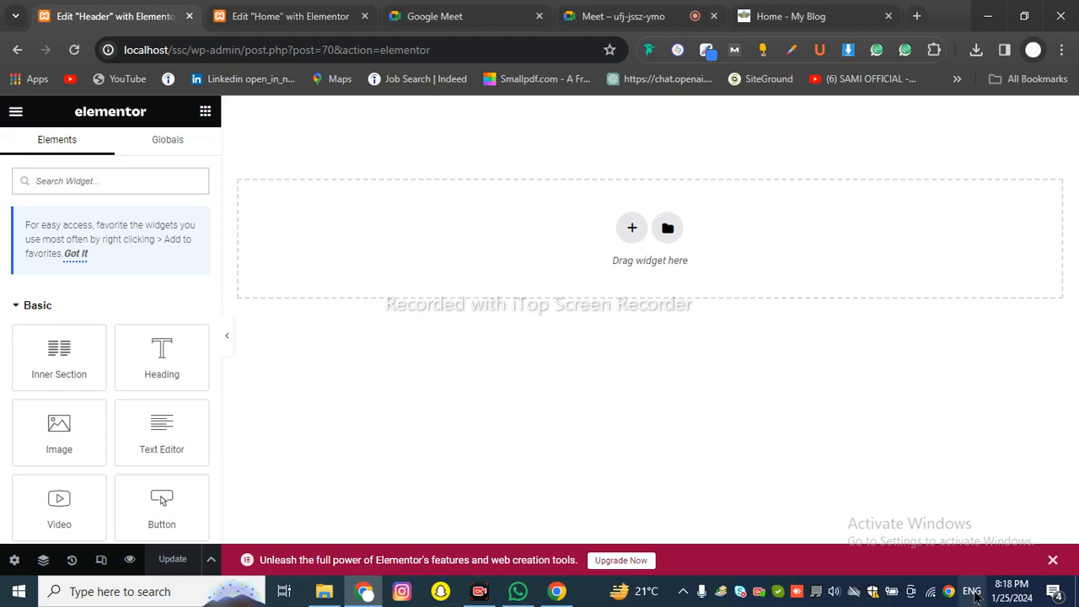
pyautogui.click(1052, 557)
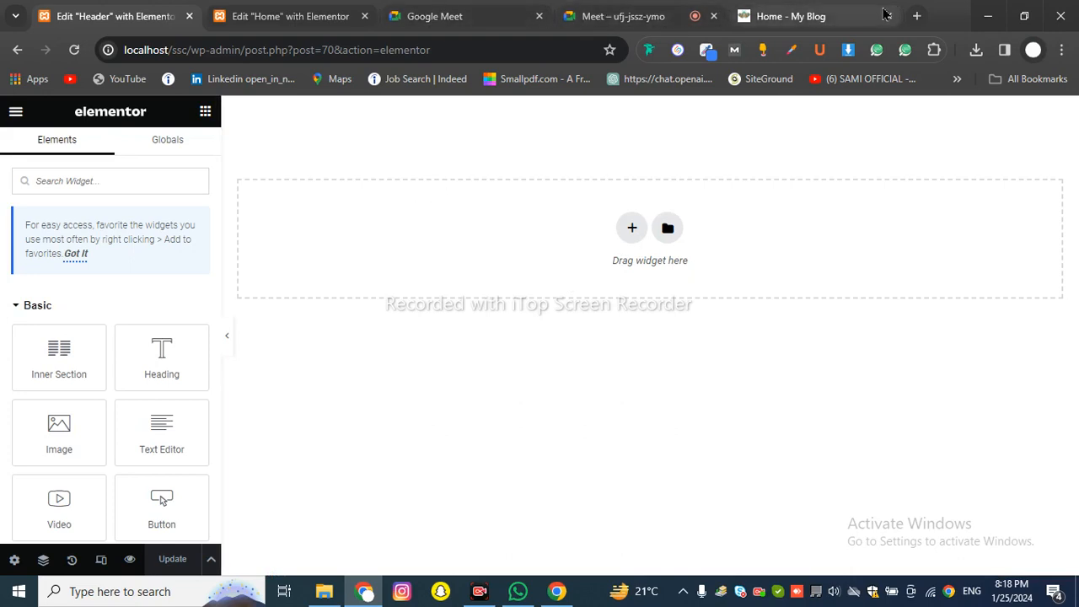
# - Search Google for "header design" in a new browser tab
pyautogui.click(921, 18)
pyautogui.write('header ')
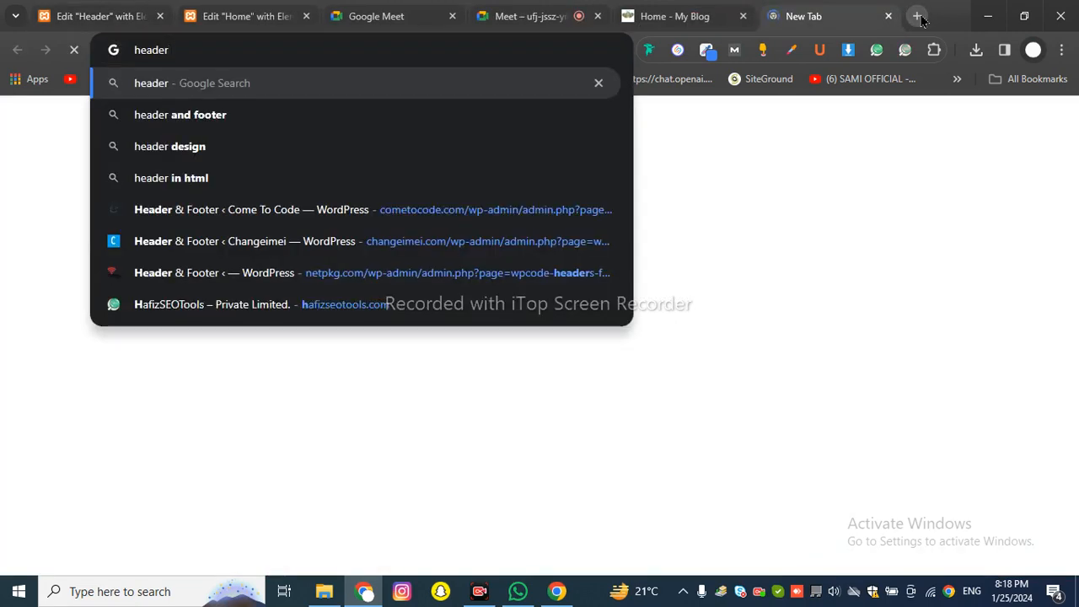
pyautogui.write('de')
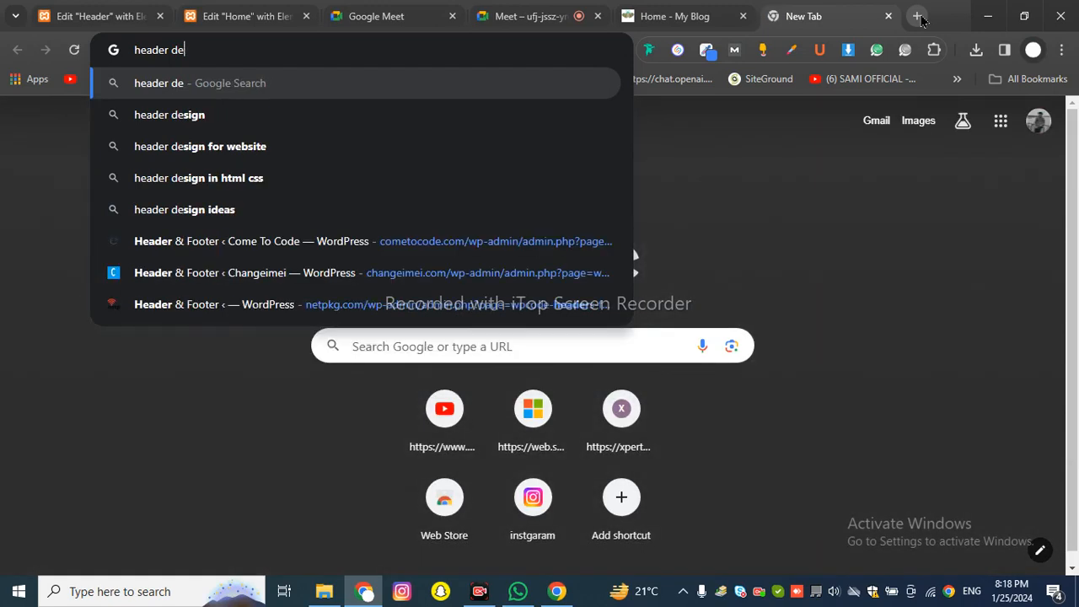
pyautogui.write('sign')
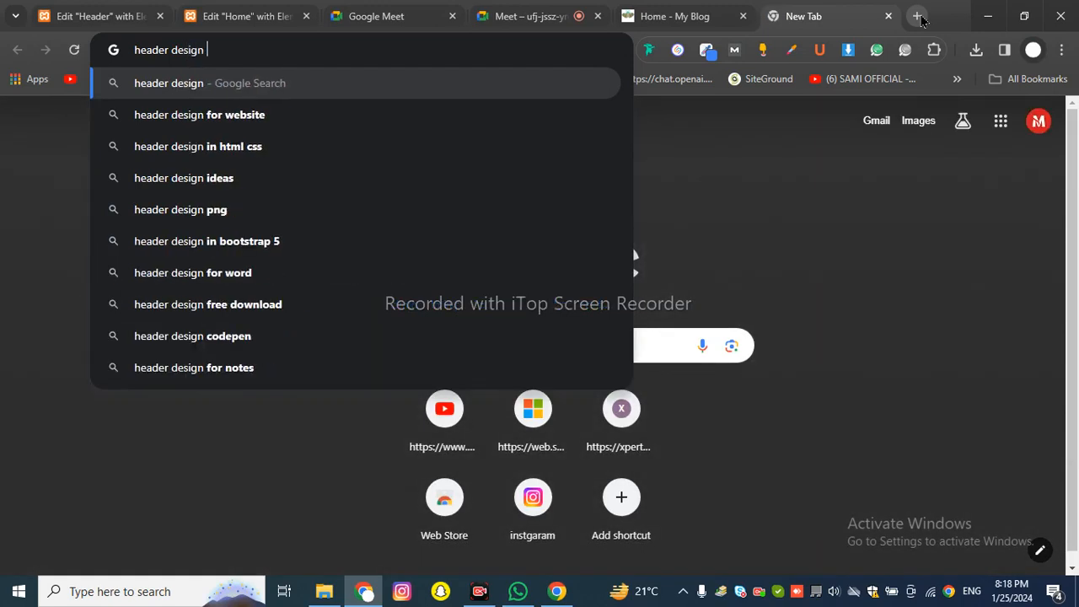
pyautogui.press('Return')
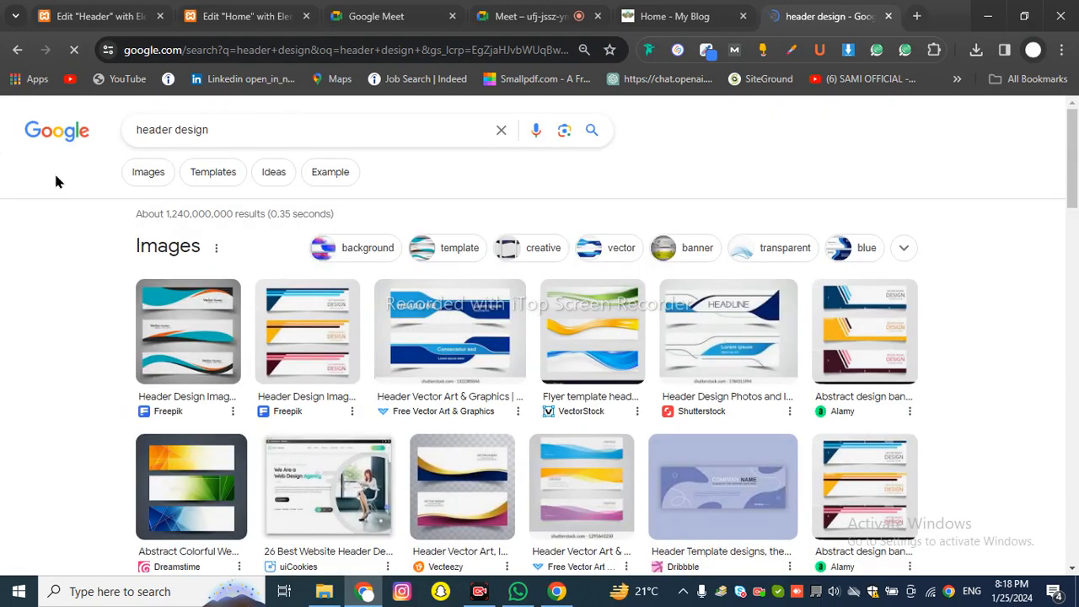
# - Refine the Google search to "website header design" and preview the UpLabs online education header image
pyautogui.click(141, 129)
pyautogui.write('we')
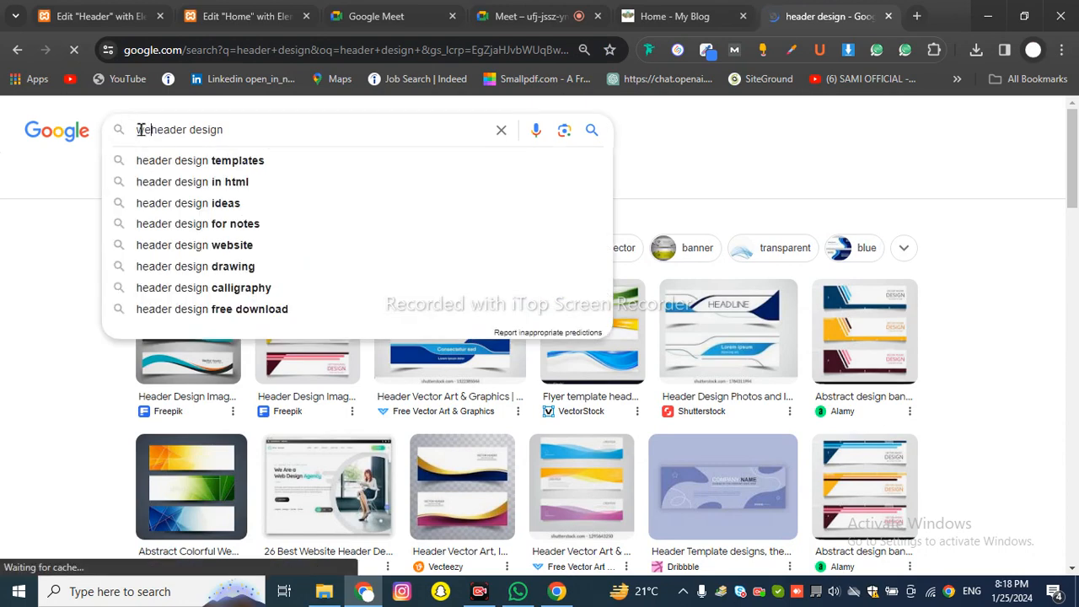
pyautogui.write('bs')
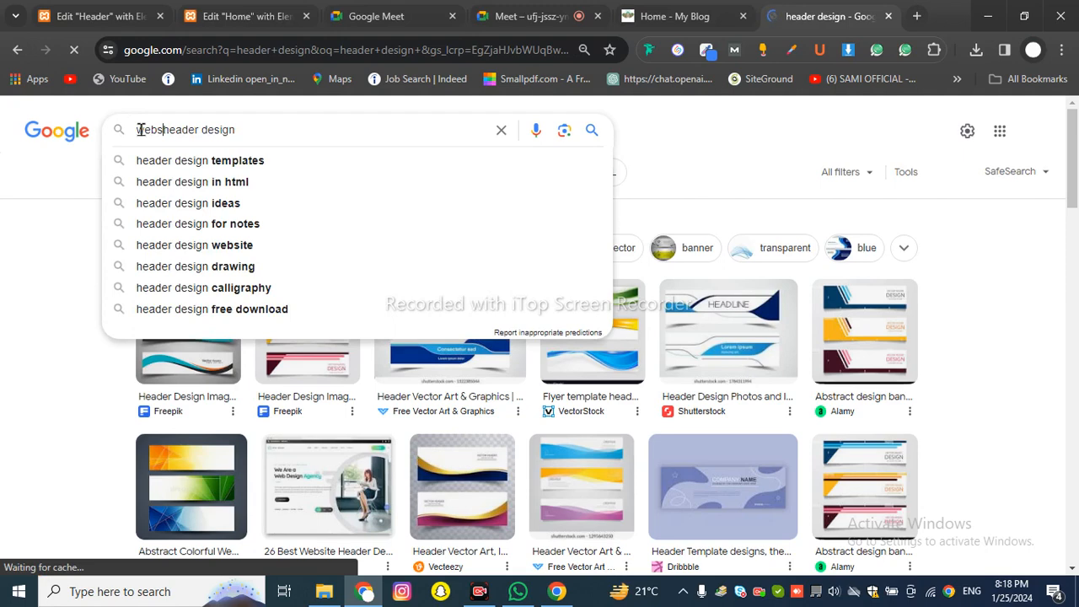
pyautogui.write('ite')
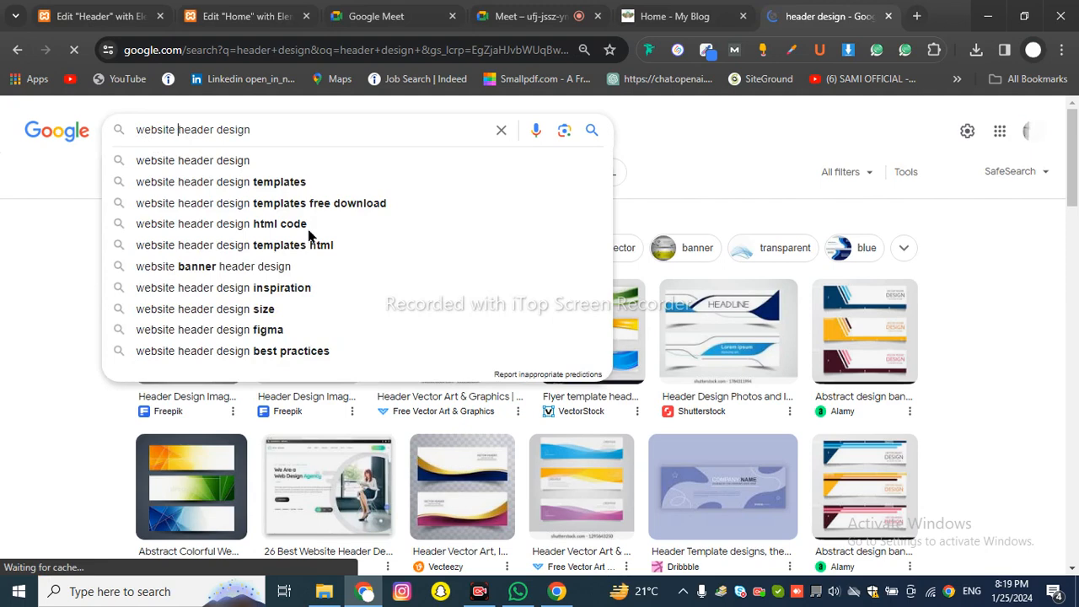
pyautogui.press('Return')
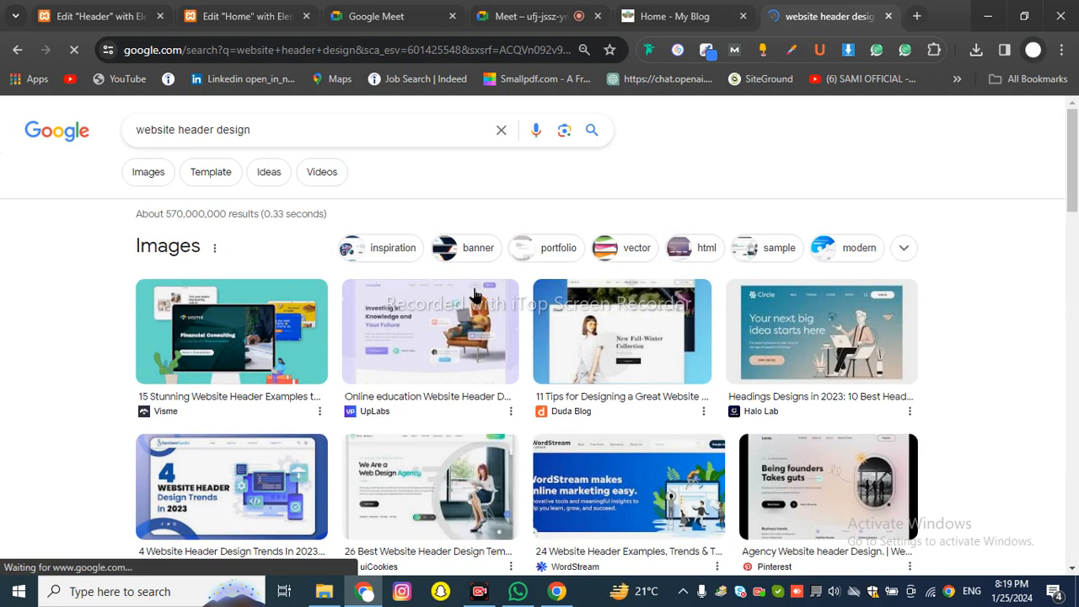
pyautogui.click(430, 335)
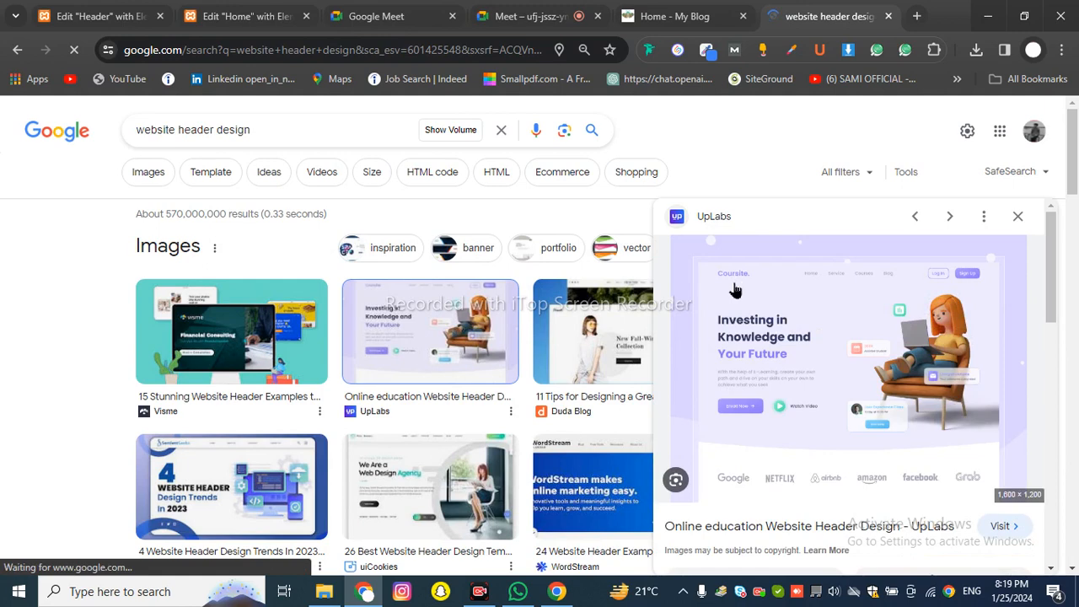
# - Switch to the Google Meet call, mute and unmute the microphone, and return to the UpLabs header preview
pyautogui.click(536, 19)
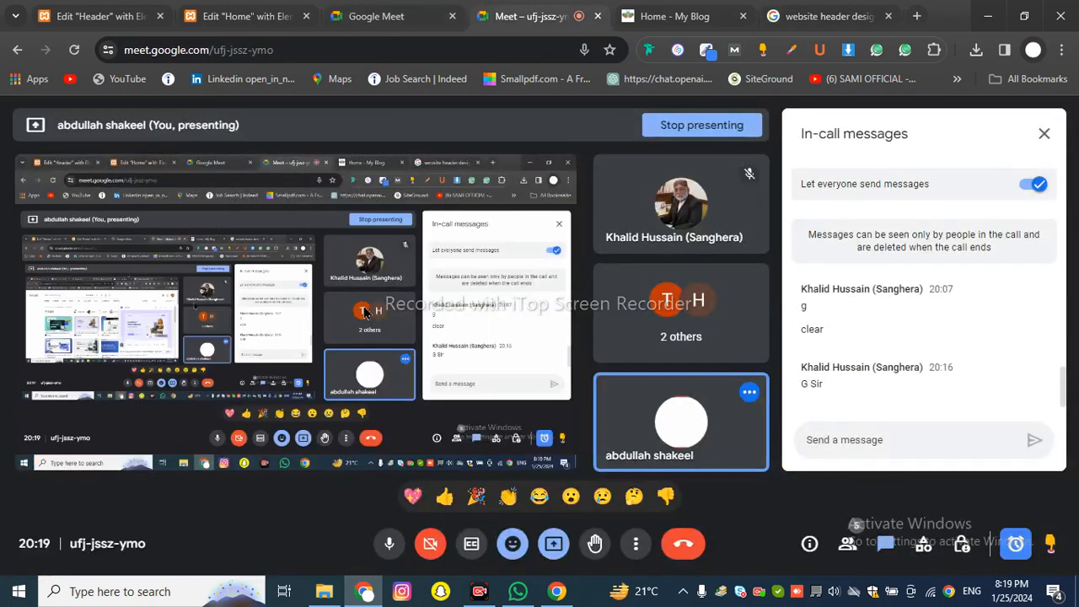
pyautogui.click(392, 542)
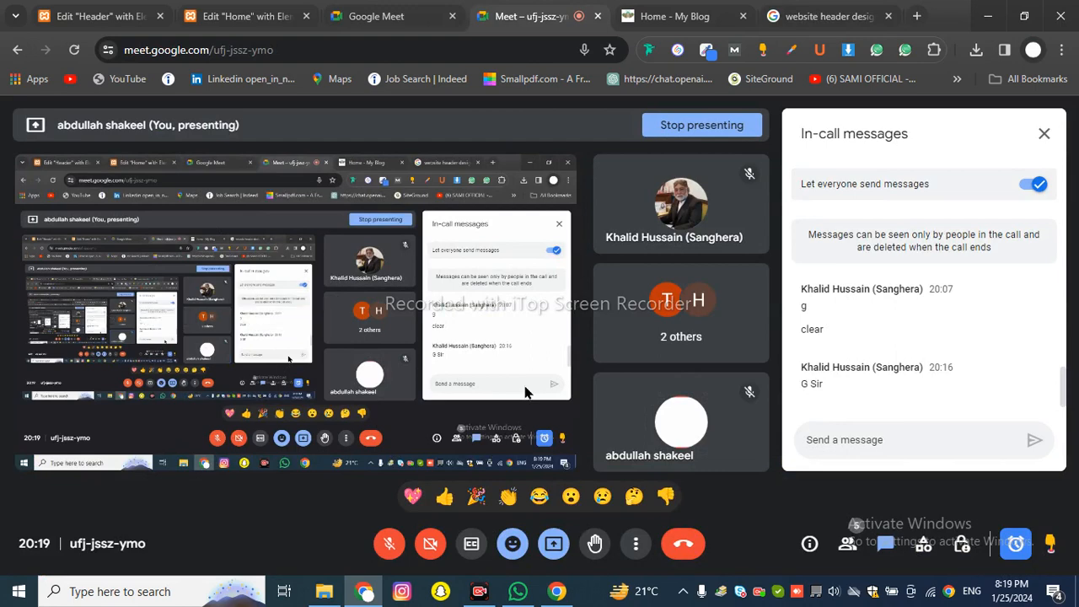
pyautogui.click(388, 543)
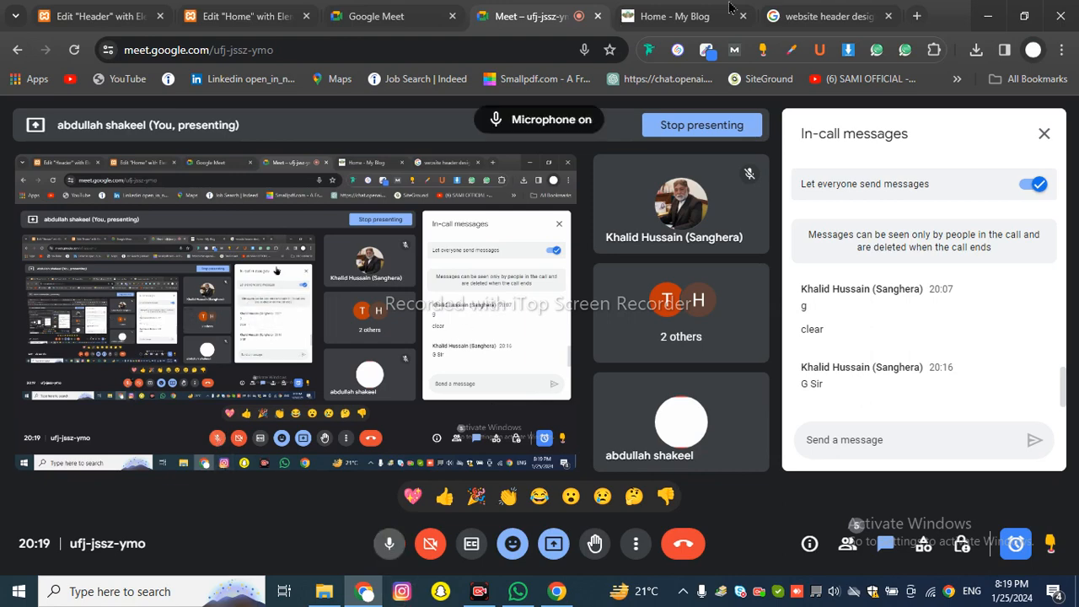
pyautogui.click(821, 16)
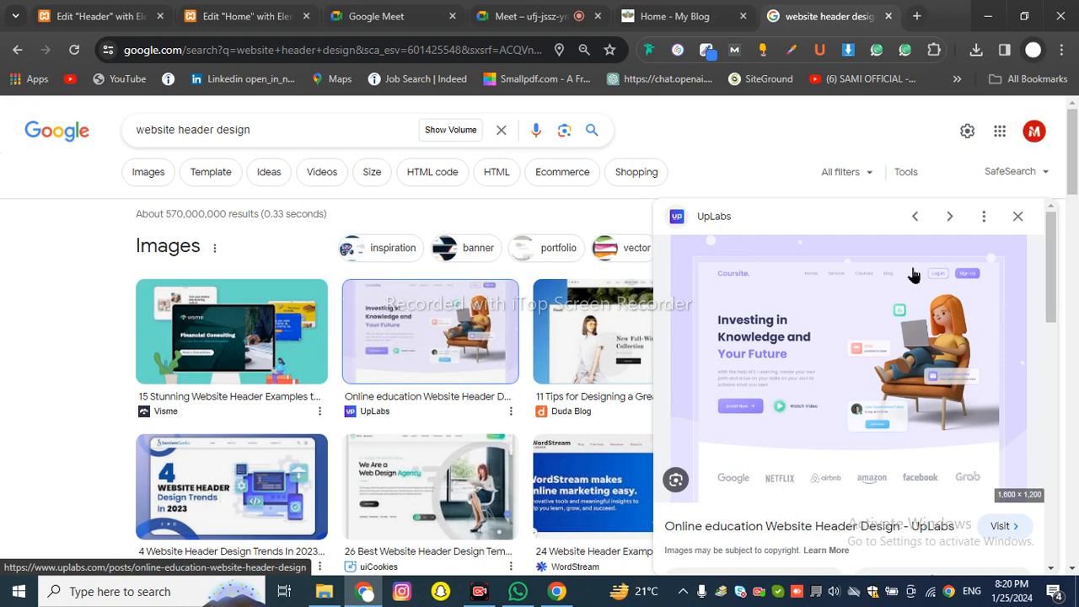
# - Return to the Header template in Elementor and add a section with four equal columns
pyautogui.click(272, 20)
pyautogui.click(167, 12)
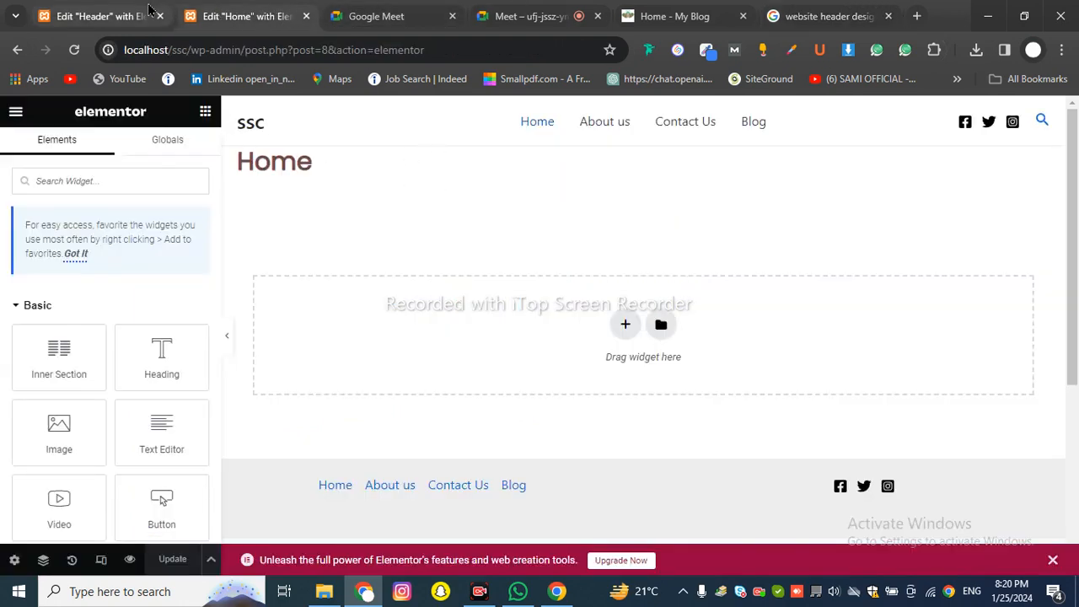
pyautogui.click(635, 229)
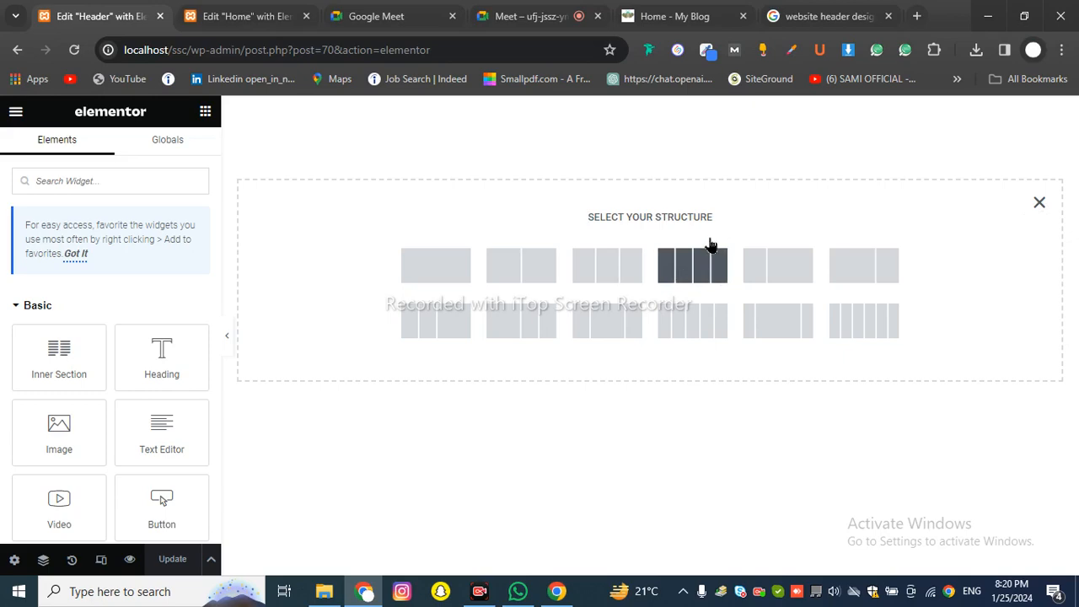
pyautogui.click(687, 271)
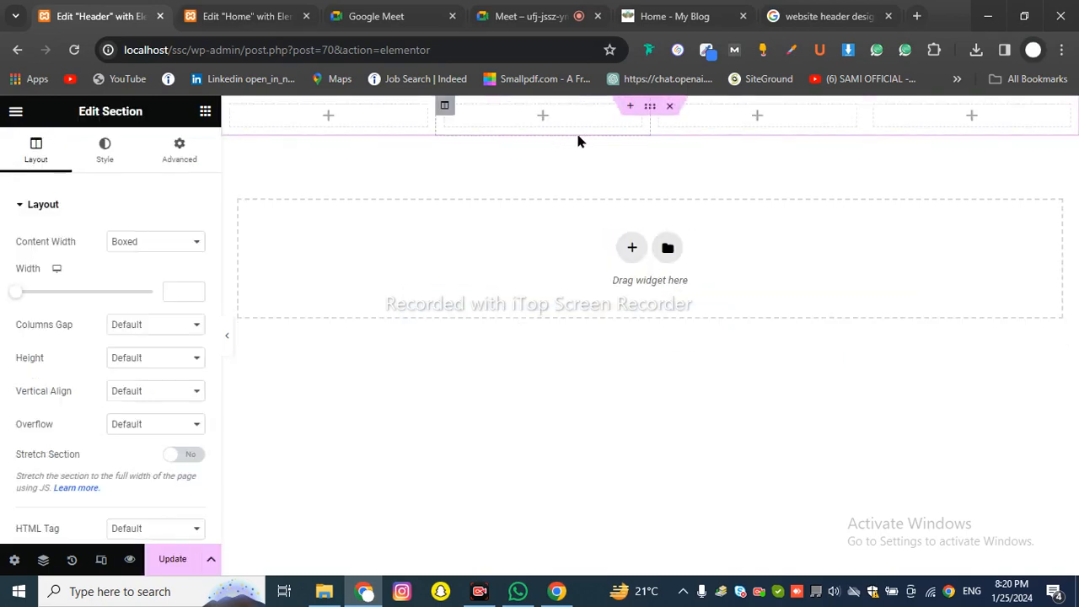
# - Return to the "website header design" Google results and preview the uiCookies header template image
pyautogui.click(664, 11)
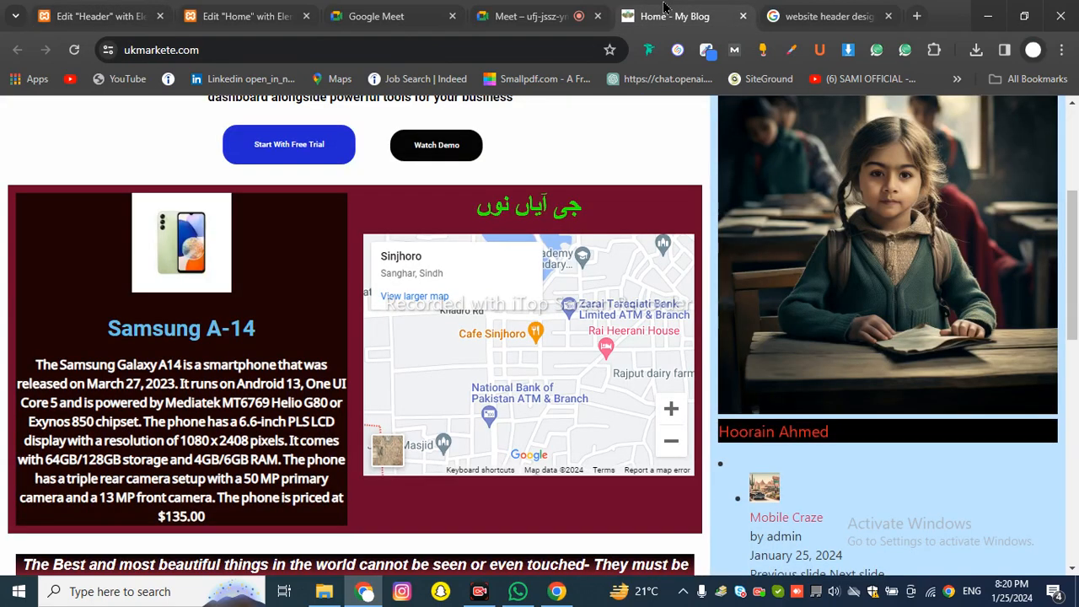
pyautogui.click(771, 12)
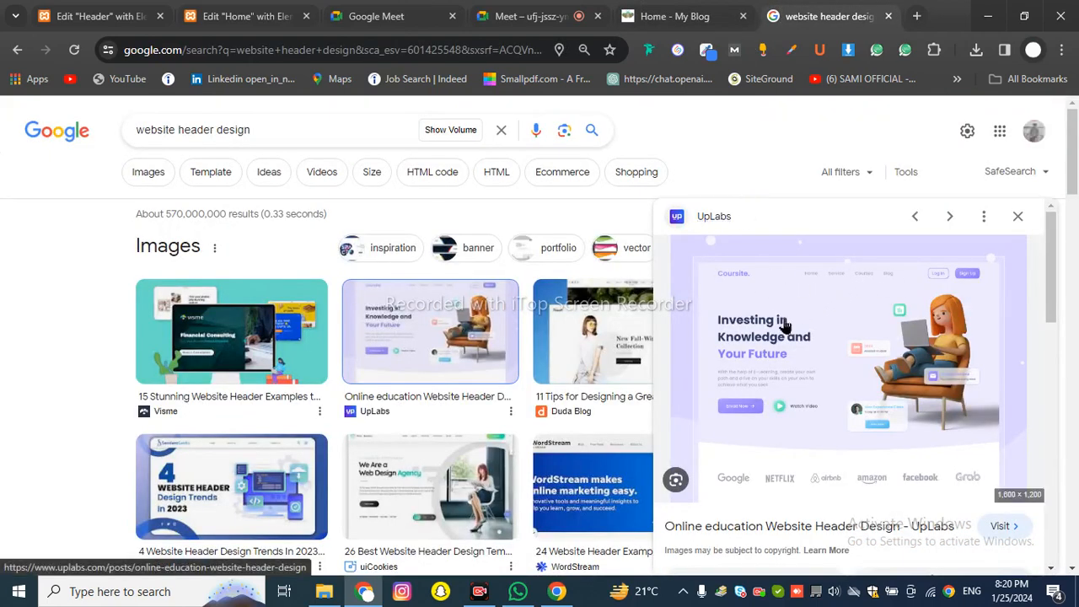
pyautogui.scroll(-3, 784, 328)
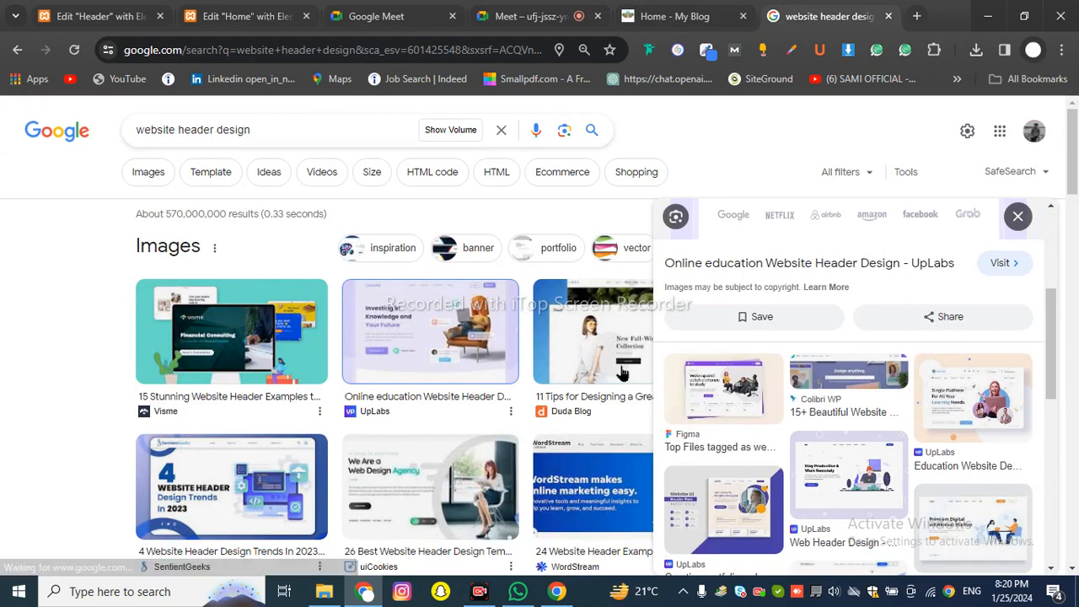
pyautogui.click(430, 486)
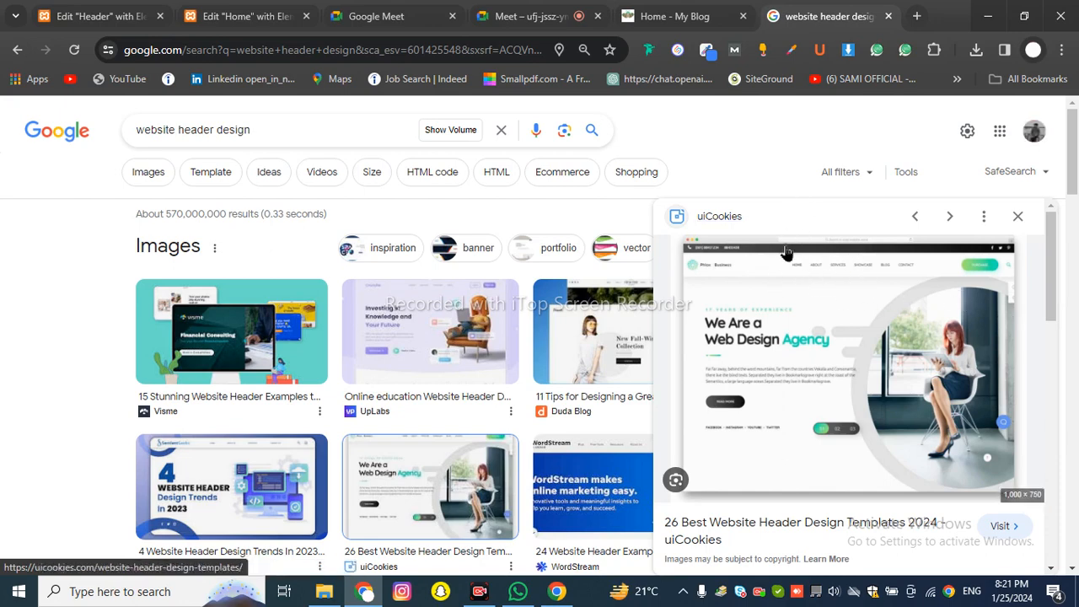
# - Return to the Header template in Elementor and replace the four-column section with one of three equal columns
pyautogui.click(145, 10)
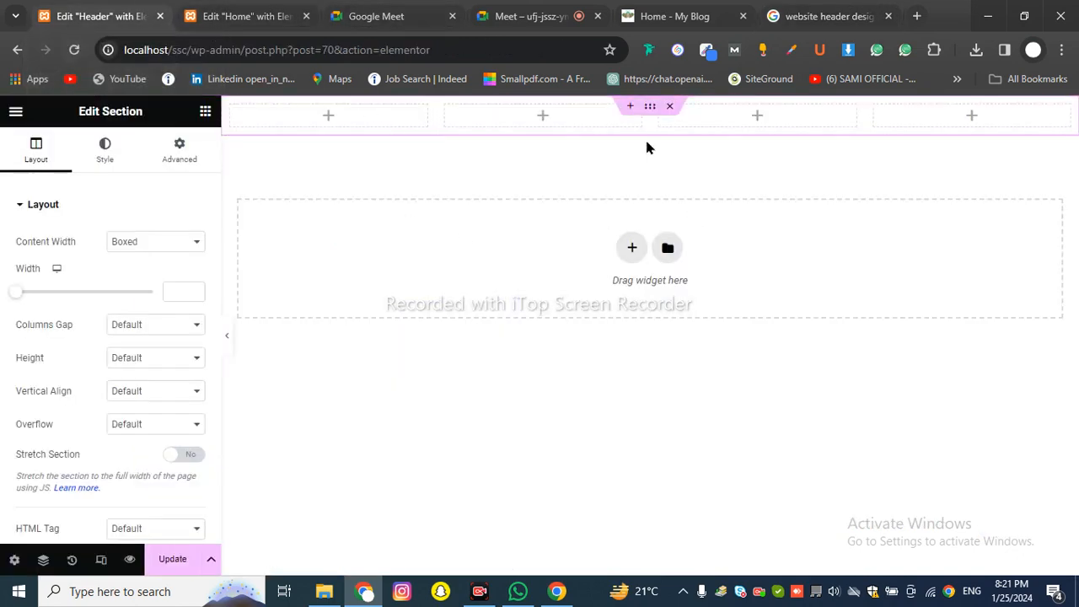
pyautogui.click(631, 248)
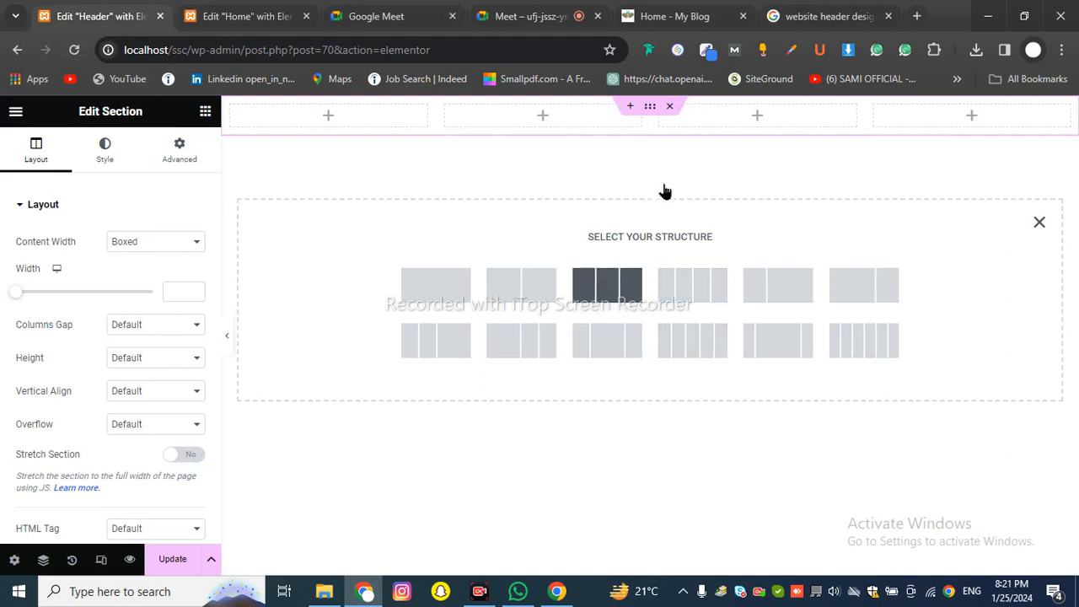
pyautogui.click(670, 107)
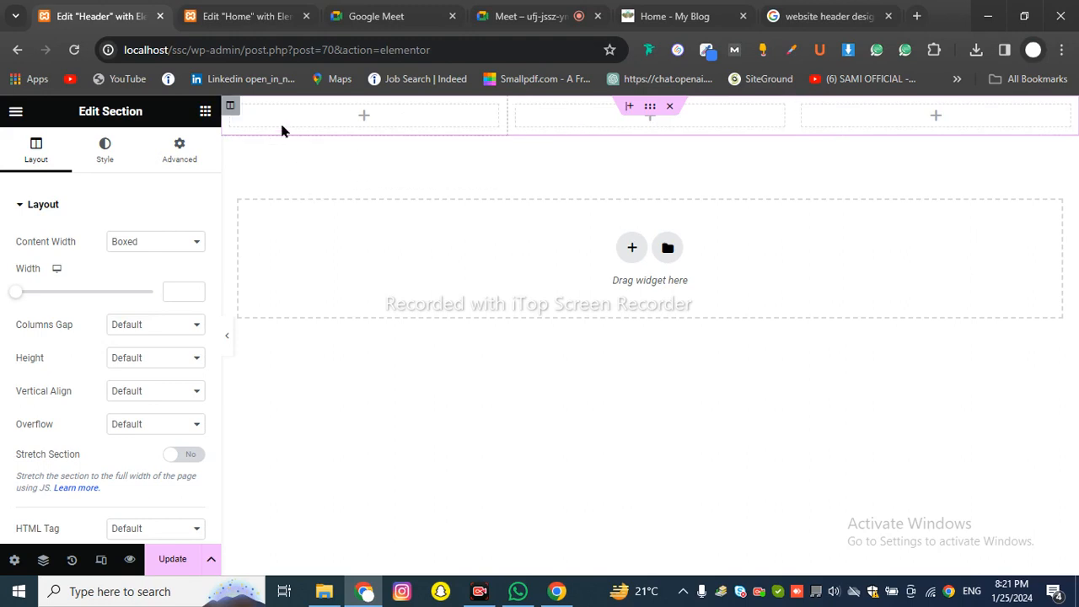
# - Search the widgets for "logo" and add the HFB Site Logo widget to the first column
pyautogui.click(206, 114)
pyautogui.click(143, 187)
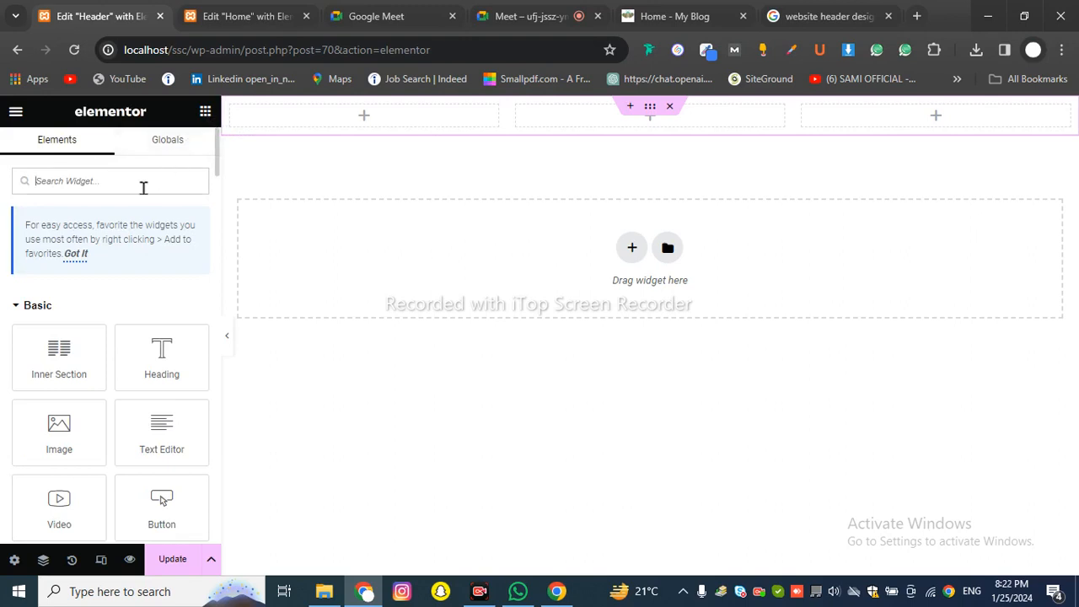
pyautogui.write('logo')
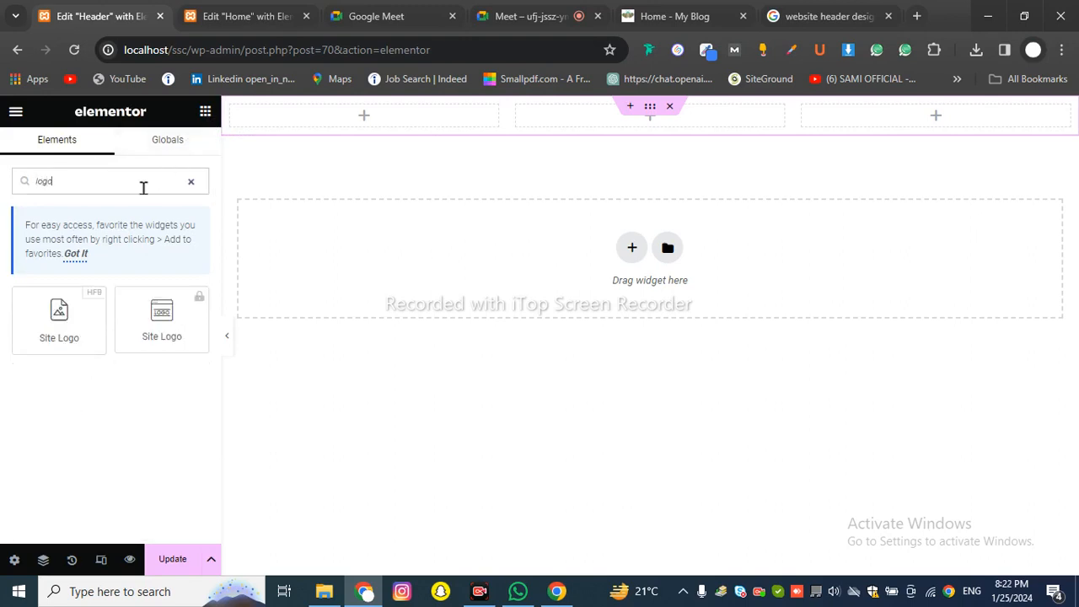
pyautogui.moveTo(53, 335); pyautogui.dragTo(323, 123)
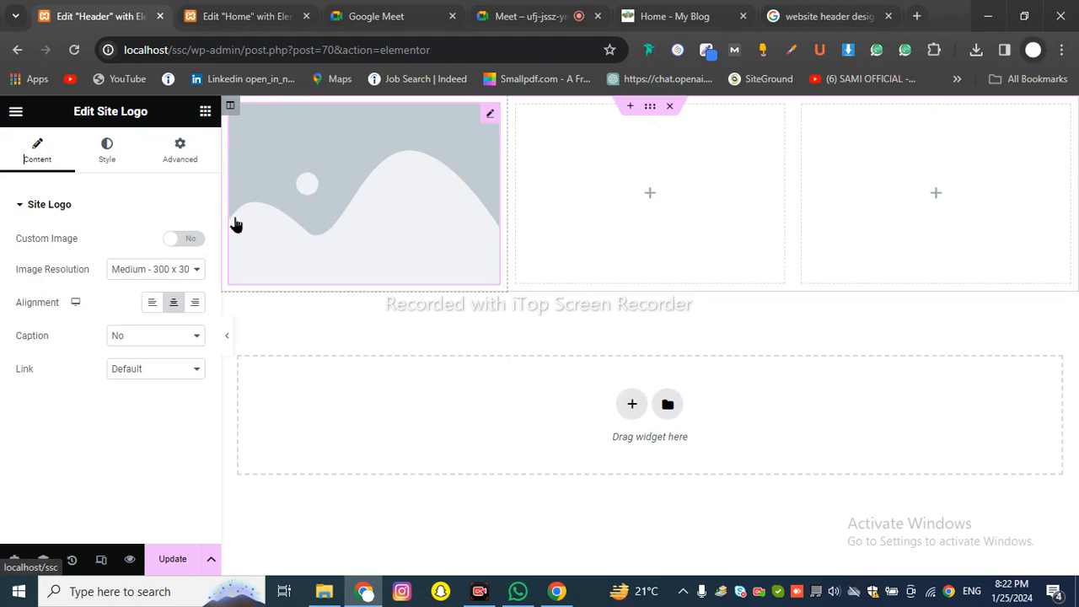
# - Enable a custom image for the Site Logo widget and open the media library to choose it
pyautogui.click(187, 242)
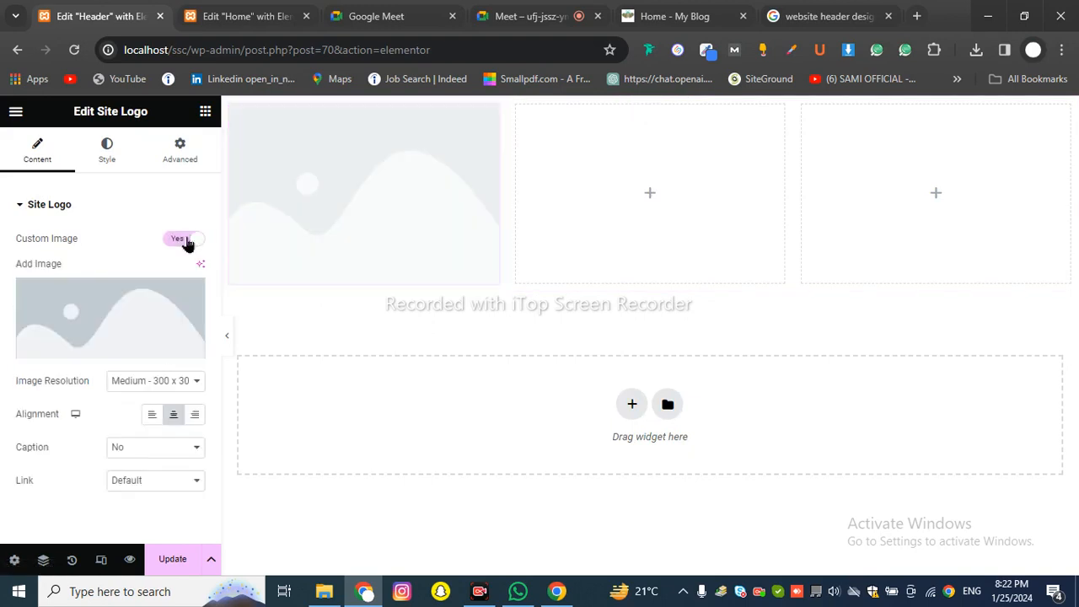
pyautogui.moveTo(113, 323)
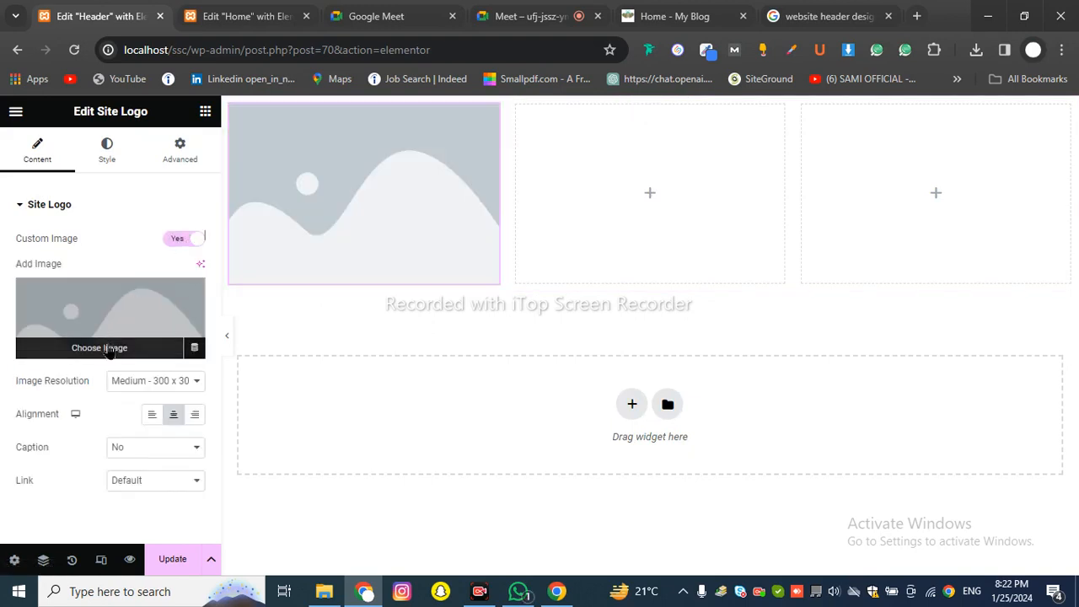
pyautogui.click(107, 348)
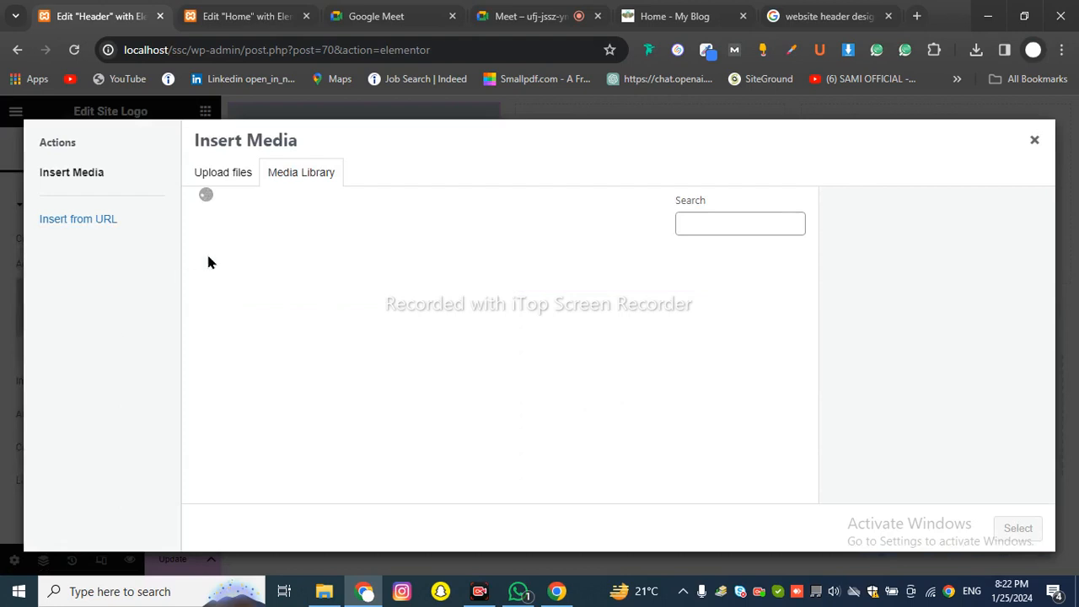
# - Try to upload "logo png full.jfif" from the Come to Code Channels folder to the media library
pyautogui.click(233, 175)
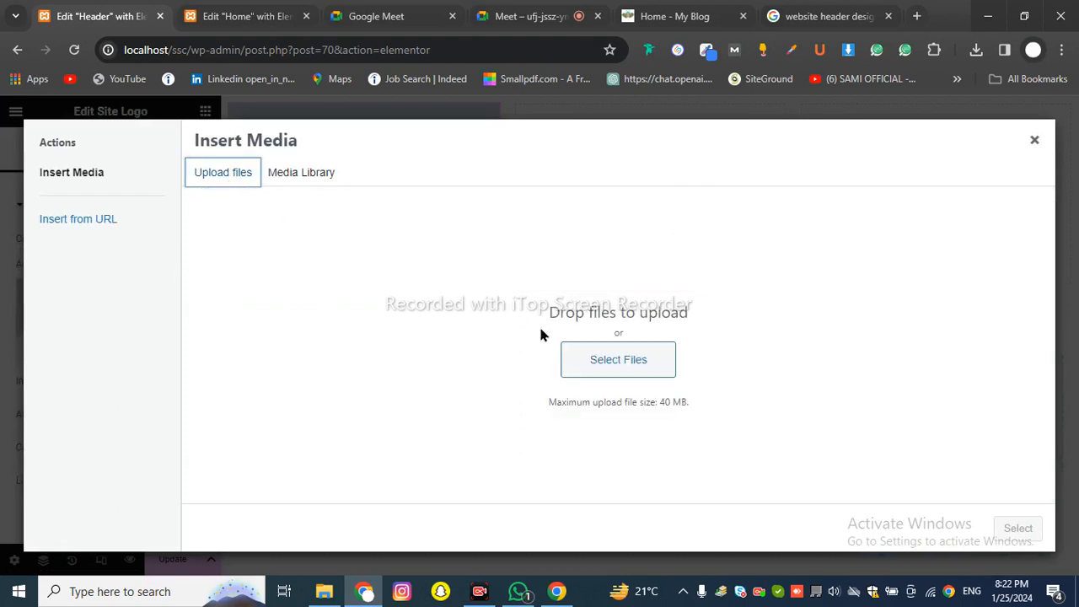
pyautogui.click(634, 359)
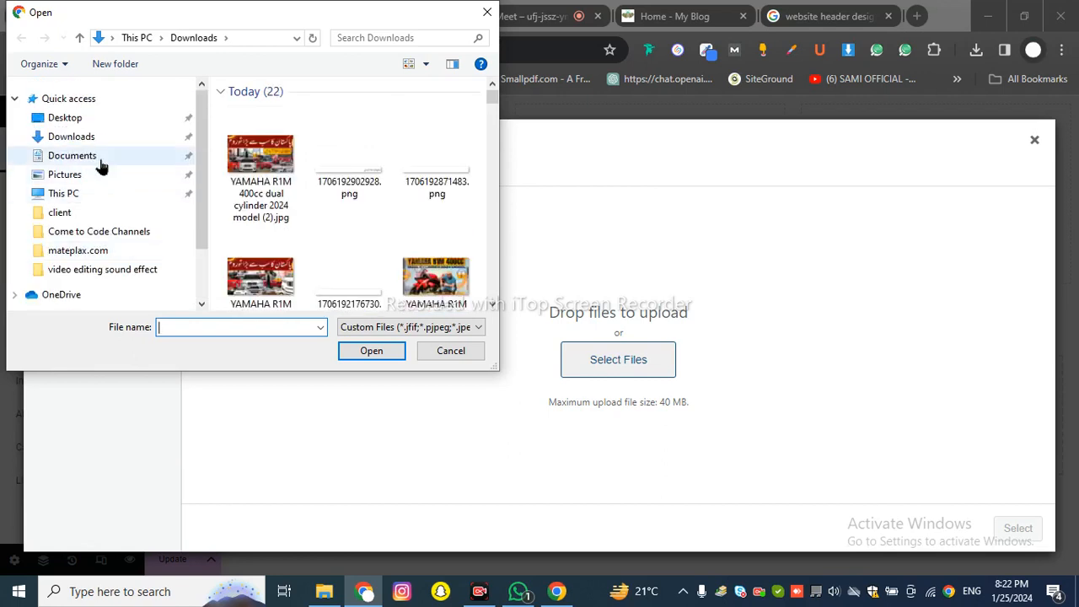
pyautogui.click(109, 232)
pyautogui.doubleClick(251, 171)
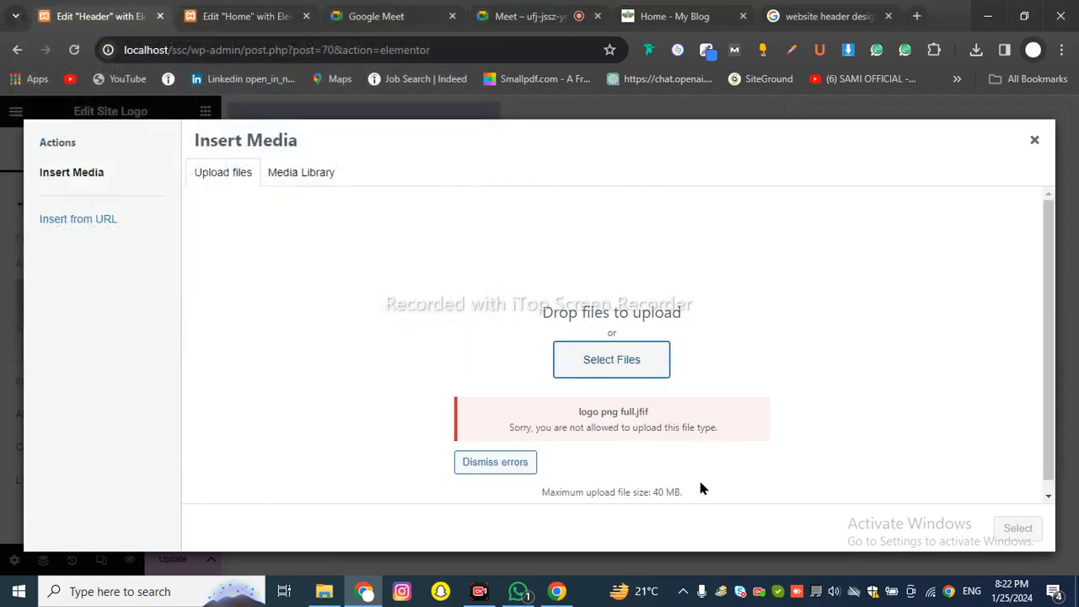
pyautogui.click(528, 463)
pyautogui.click(625, 371)
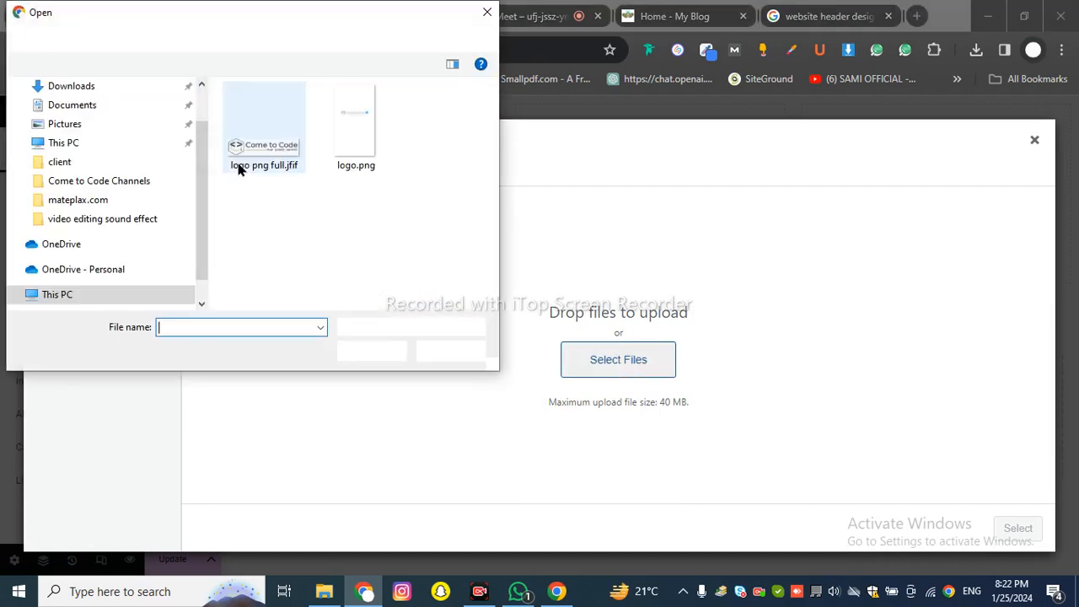
pyautogui.doubleClick(260, 161)
pyautogui.click(509, 464)
# - Upload logo.png to the media library and choose the blue check mark image as the site logo
pyautogui.click(587, 368)
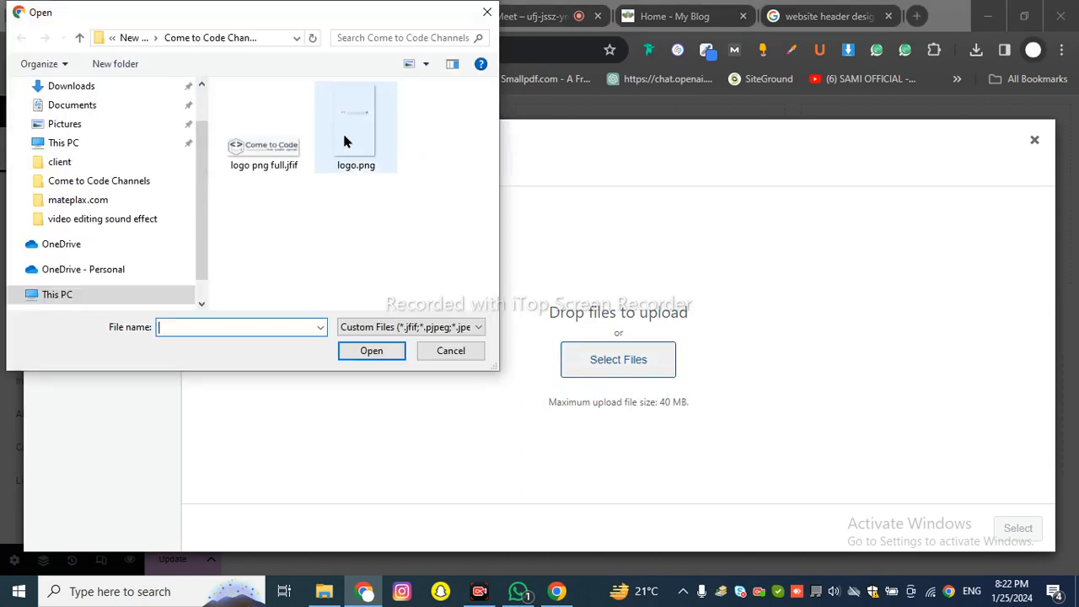
pyautogui.doubleClick(352, 140)
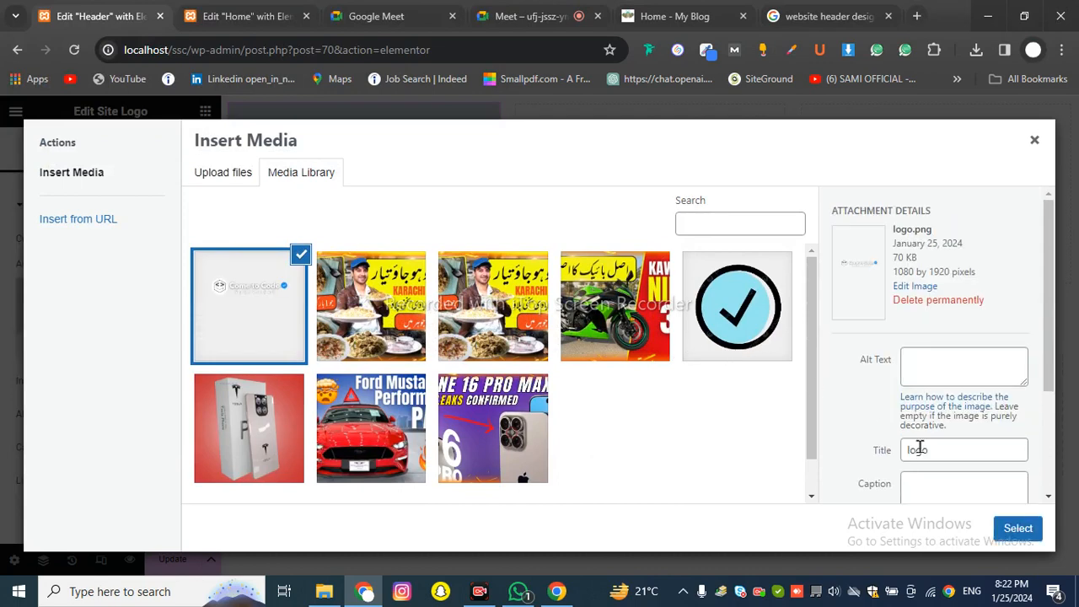
pyautogui.click(738, 306)
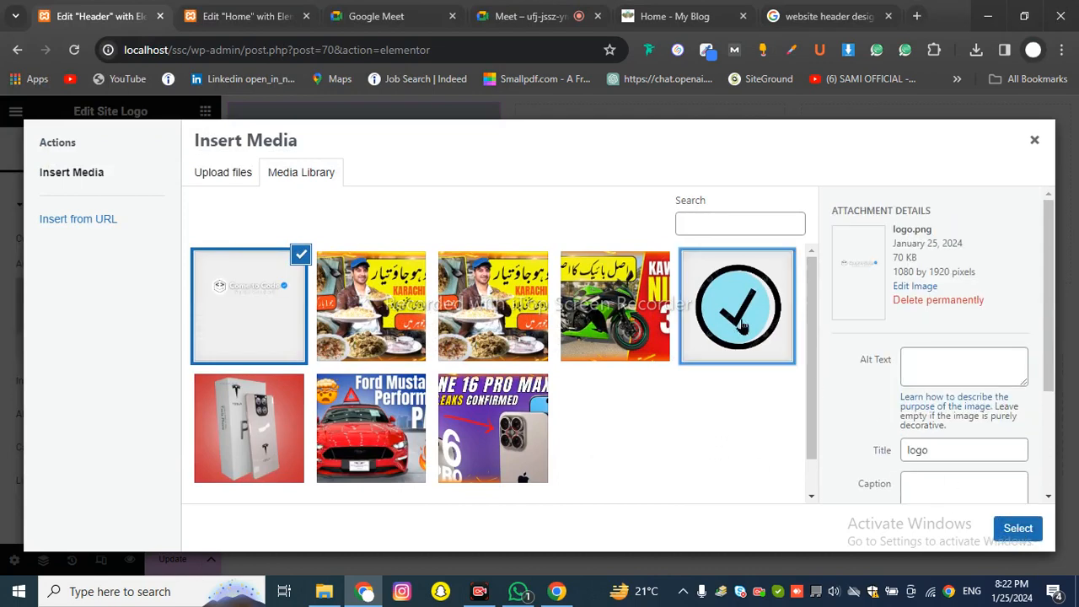
pyautogui.click(1018, 527)
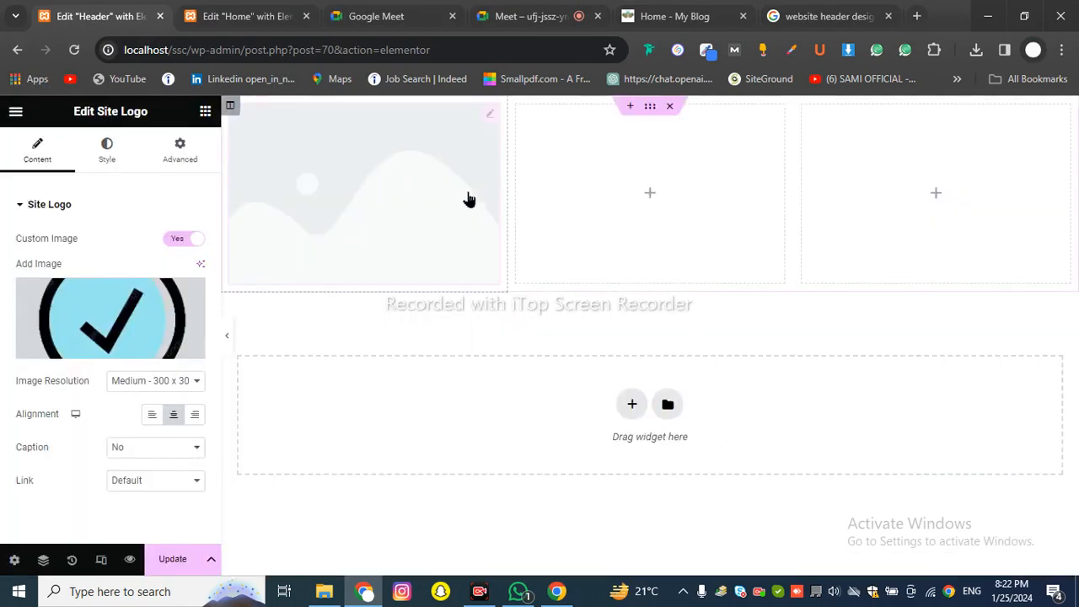
# - Narrow the logo column and widen the middle column of the header section
pyautogui.moveTo(510, 197); pyautogui.dragTo(429, 193)
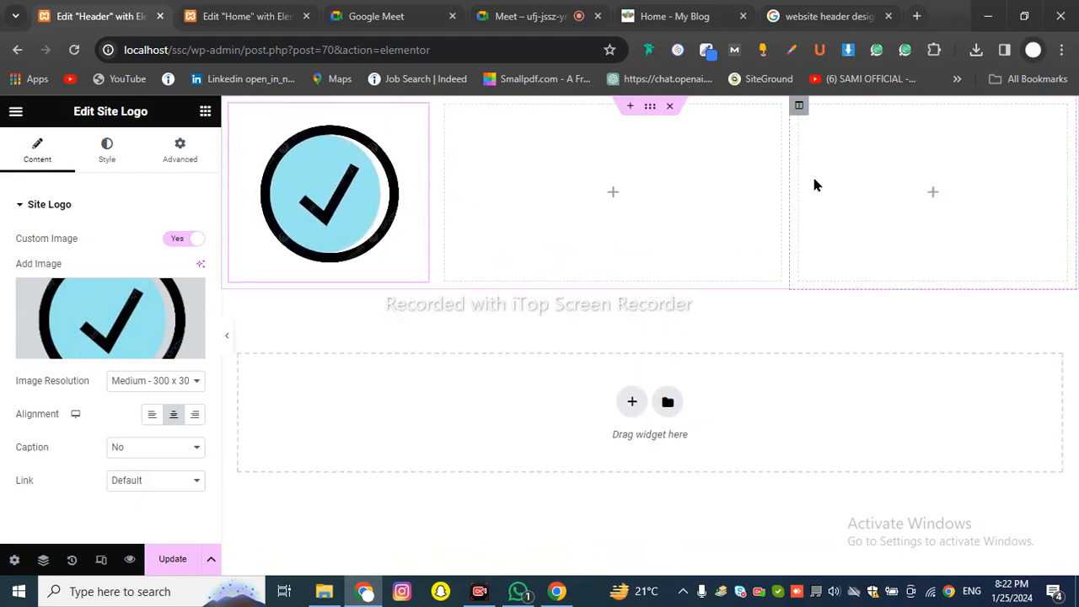
pyautogui.moveTo(790, 216)
pyautogui.mouseDown()
pyautogui.moveTo(819, 219)
pyautogui.moveTo(809, 218)
pyautogui.mouseUp()
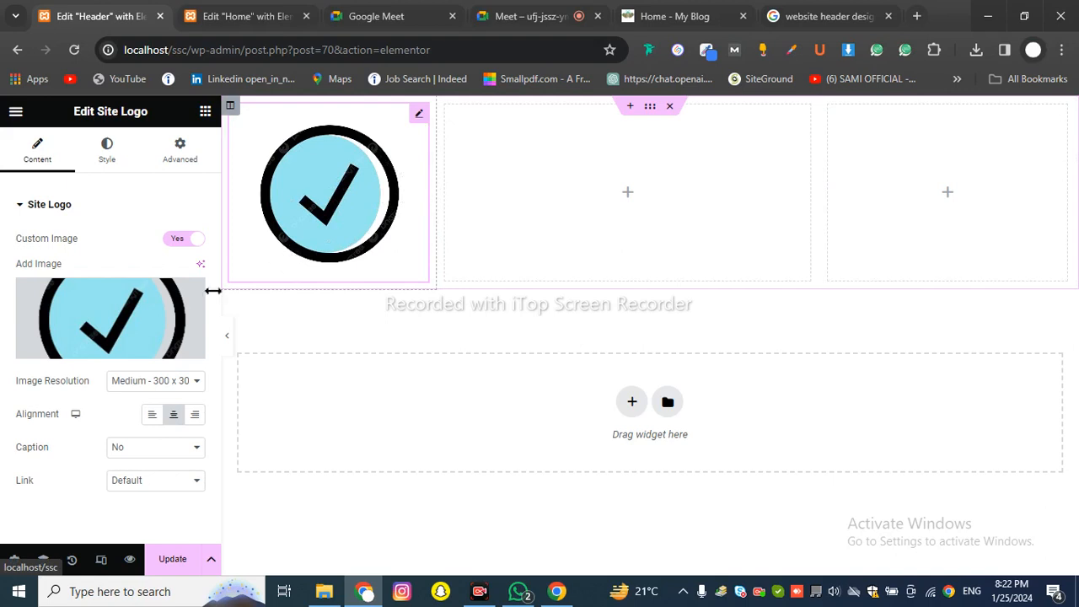
# - Set the logo's image resolution to Full and shrink the logo widget to about a third of its column width
pyautogui.click(114, 381)
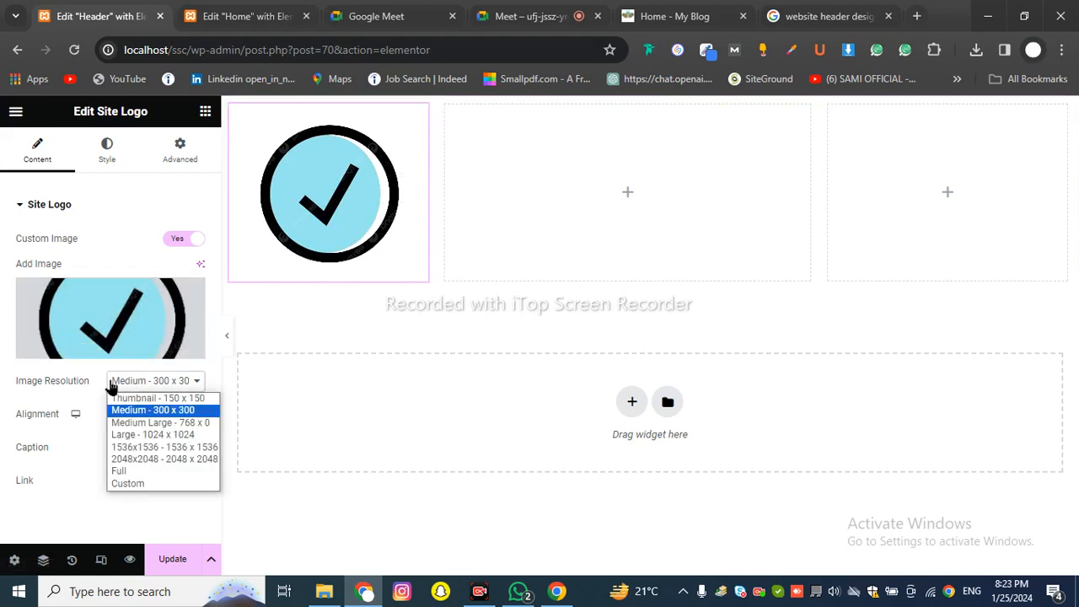
pyautogui.click(117, 471)
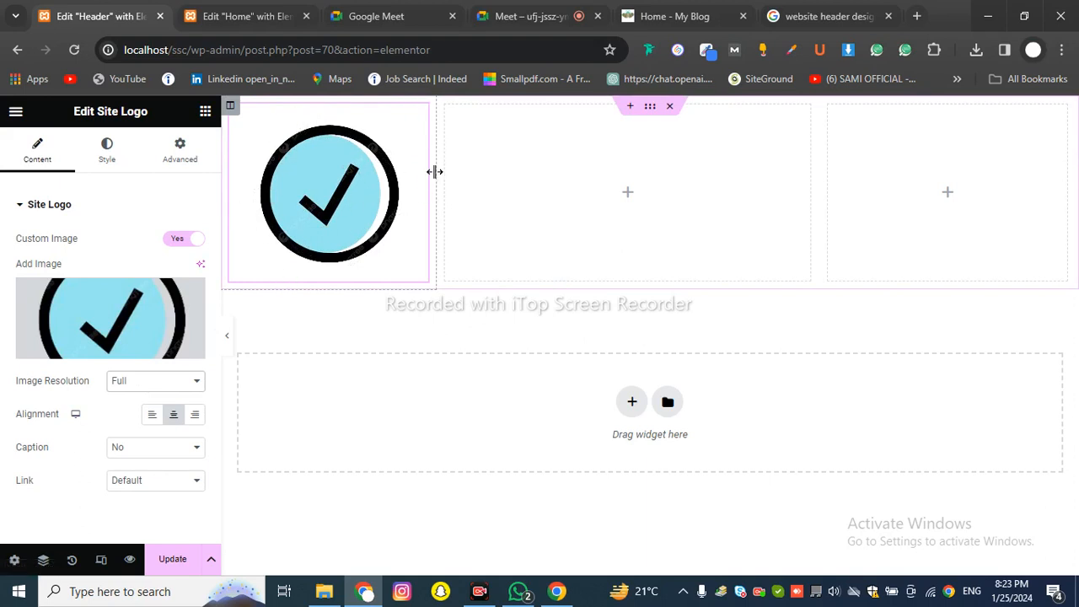
pyautogui.moveTo(429, 199); pyautogui.dragTo(299, 141)
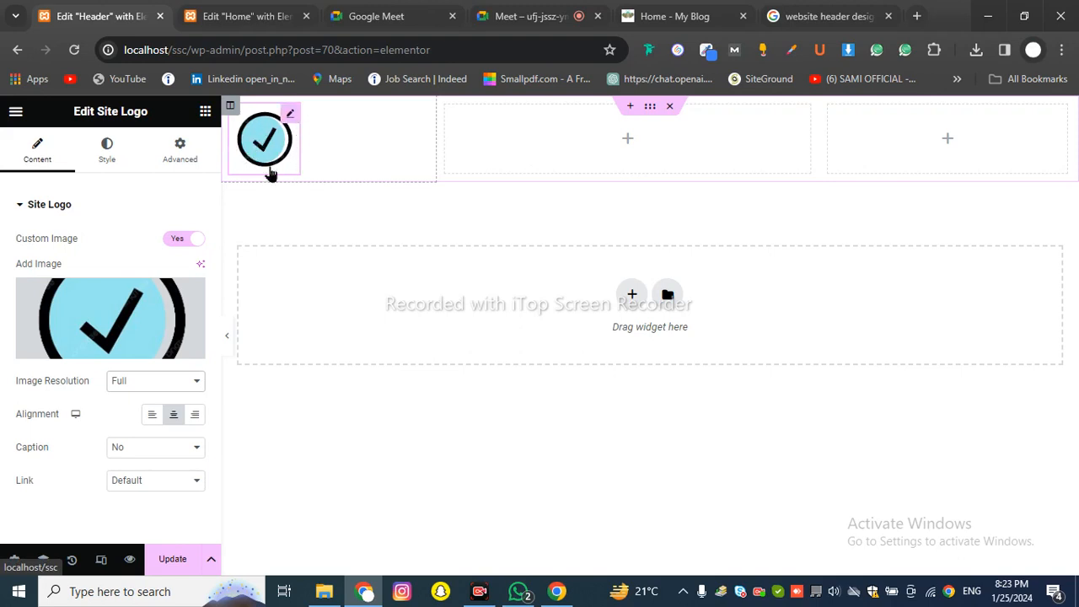
# - Search the widgets for "menu" and add the HFB Navigation Menu widget to the middle column
pyautogui.click(207, 113)
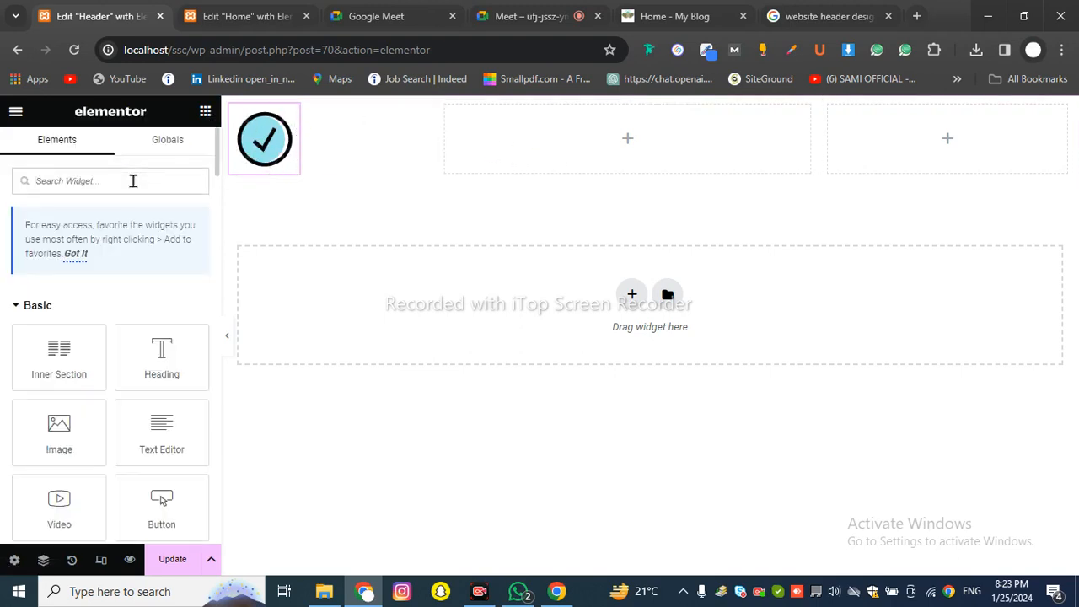
pyautogui.write('nav')
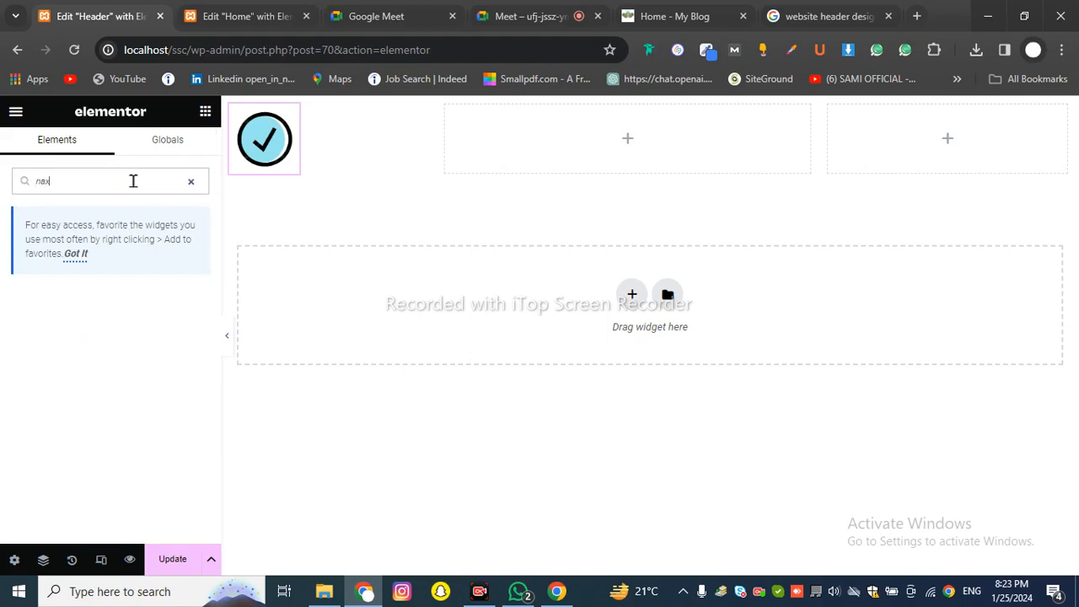
pyautogui.press('BackSpace')
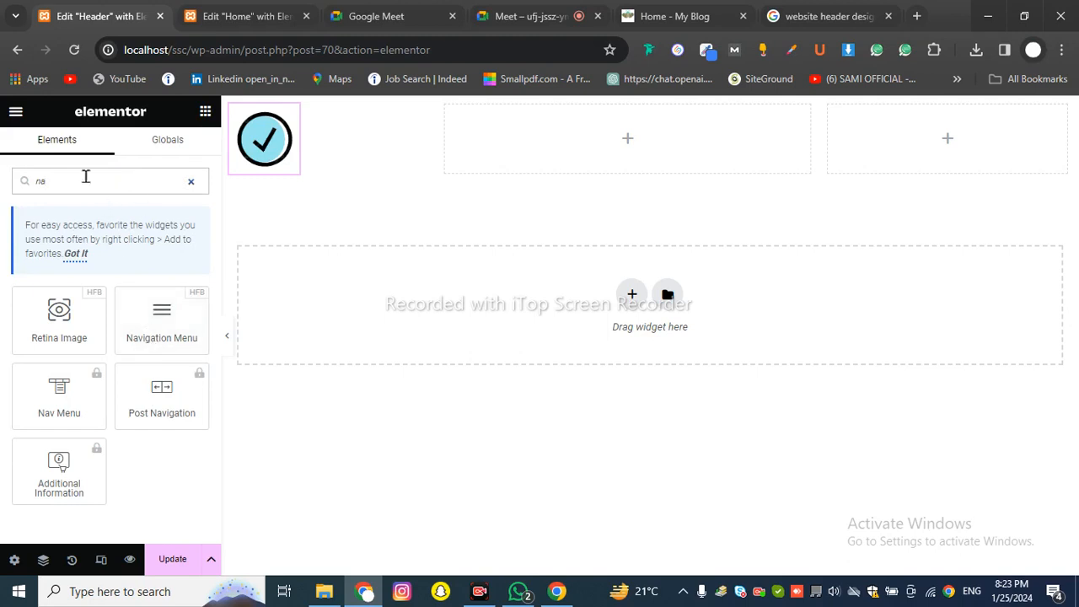
pyautogui.moveTo(46, 181); pyautogui.dragTo(29, 184)
pyautogui.write('menu')
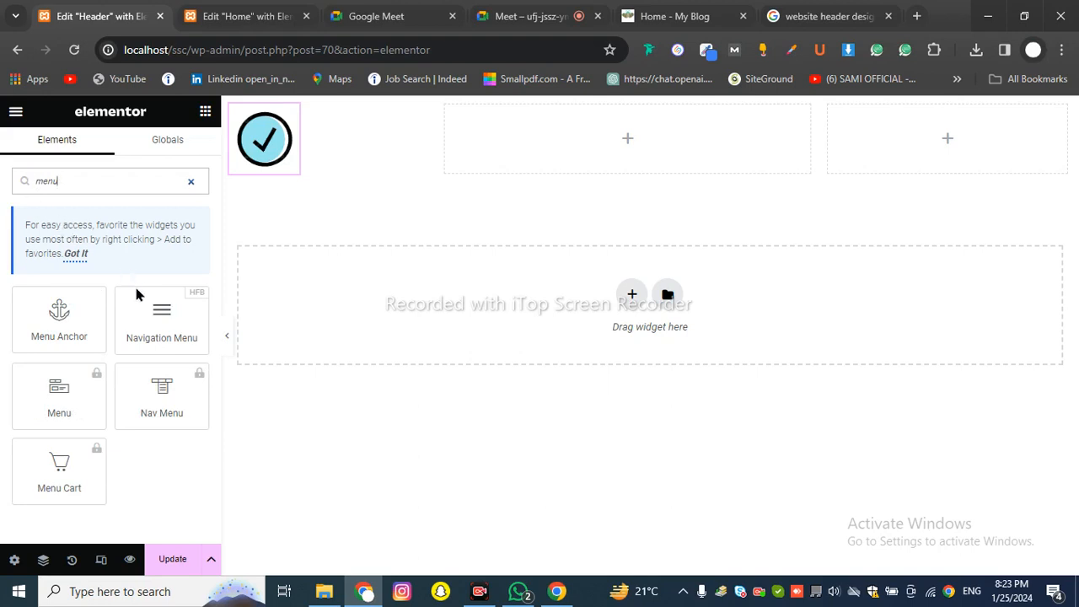
pyautogui.moveTo(156, 310); pyautogui.dragTo(531, 150)
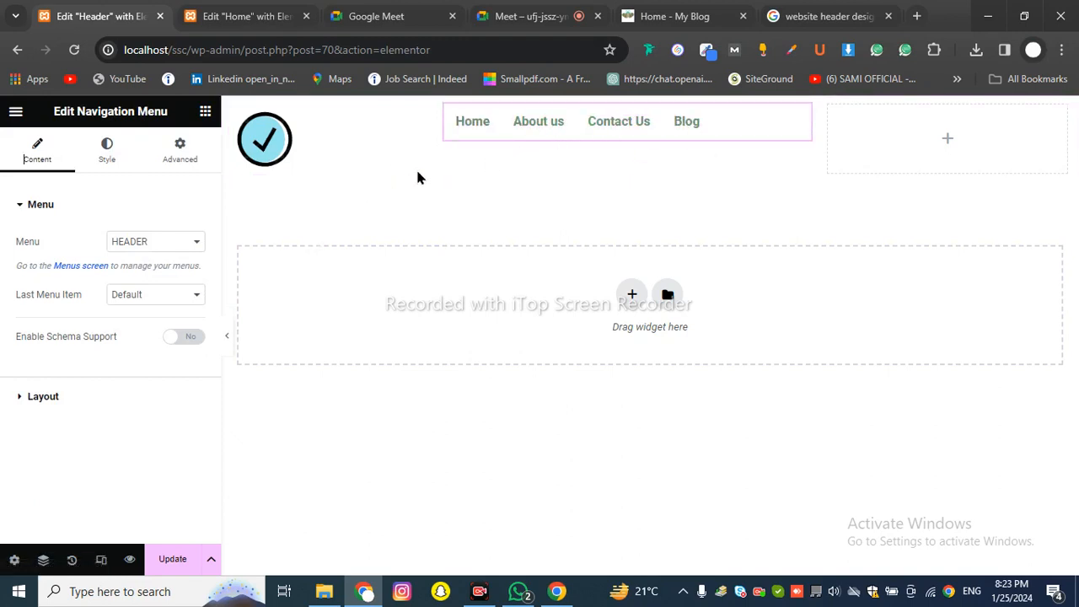
# - Keep HEADER as the navigation menu's source and narrow the logo column further to widen the menu column
pyautogui.click(180, 246)
pyautogui.click(181, 247)
pyautogui.moveTo(435, 147); pyautogui.dragTo(390, 148)
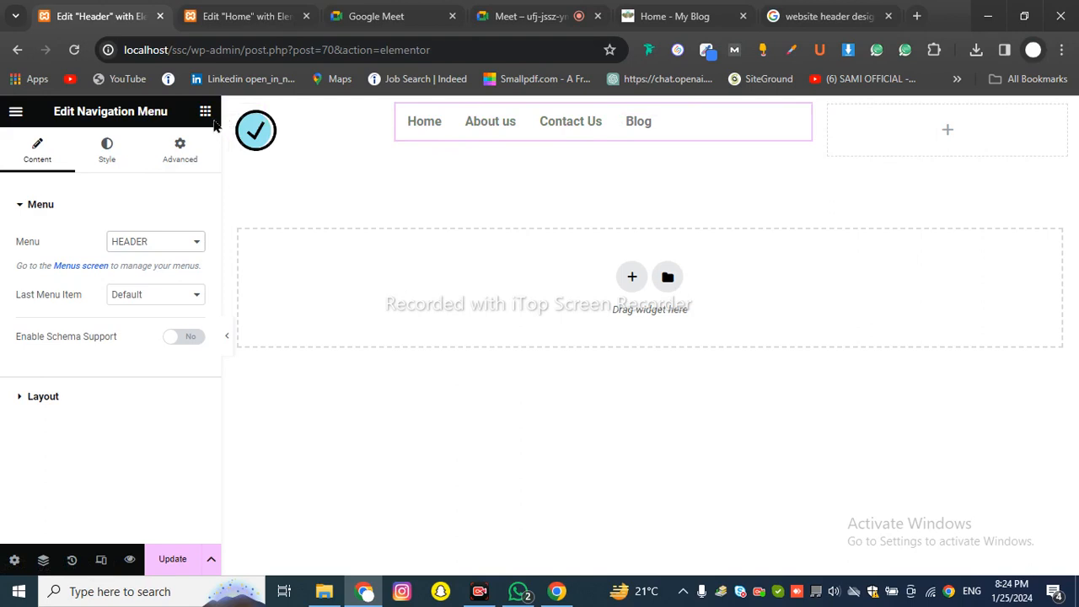
# - Search the widget library for the Button widget and add it to the empty third column of the header
pyautogui.click(204, 111)
pyautogui.scroll(-3, 151, 331)
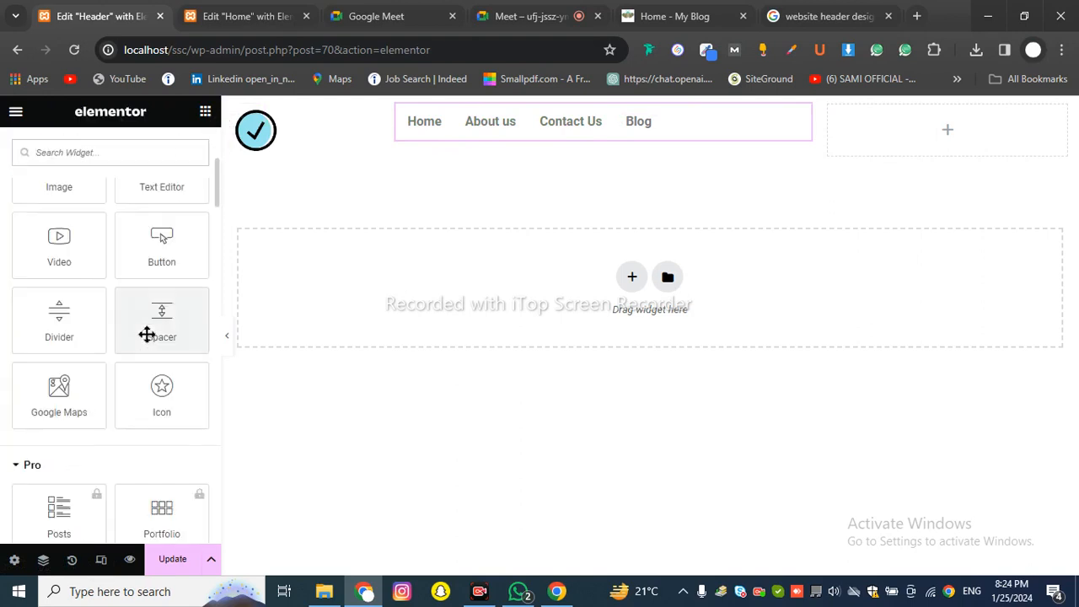
pyautogui.scroll(-3, 148, 337)
pyautogui.scroll(-2, 145, 337)
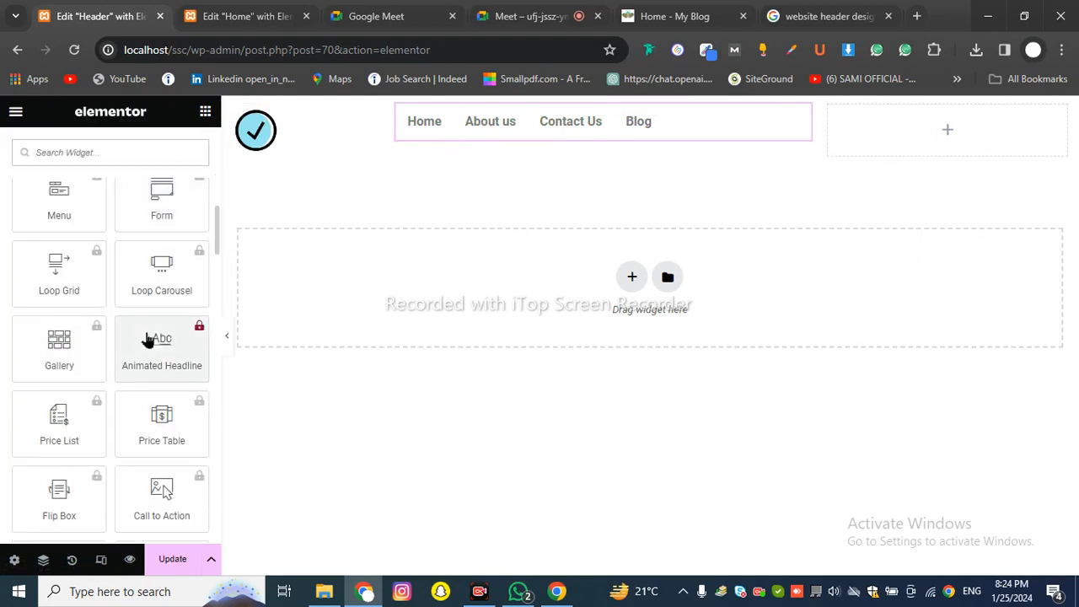
pyautogui.scroll(10, 139, 317)
pyautogui.write('butoo')
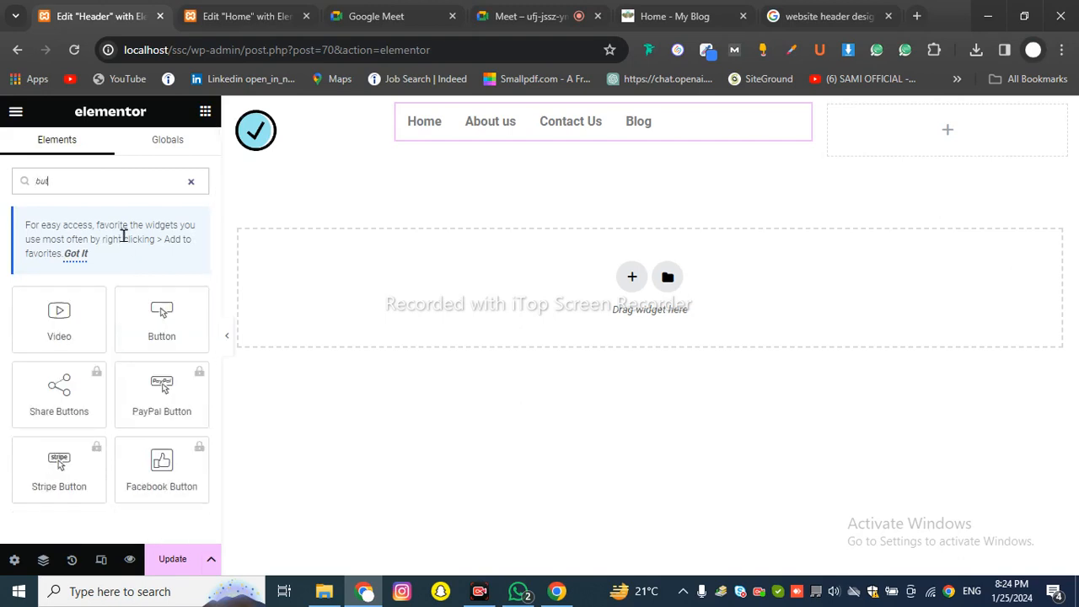
pyautogui.press('BackSpace')
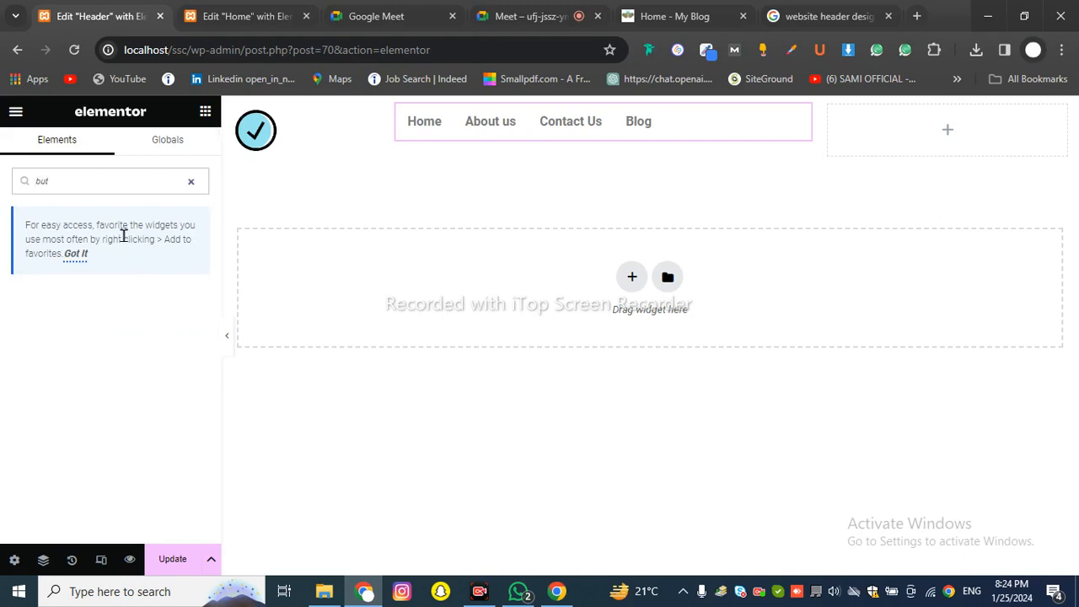
pyautogui.write('t')
pyautogui.moveTo(67, 312); pyautogui.dragTo(872, 144)
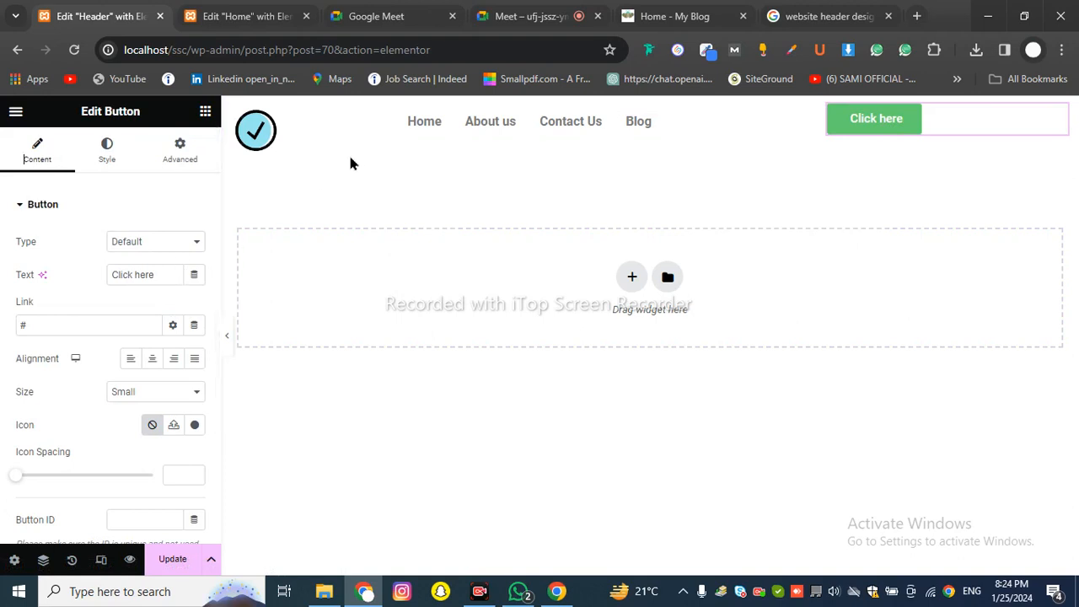
# - Preview the header without the editing panel and restore the panel
pyautogui.click(414, 132)
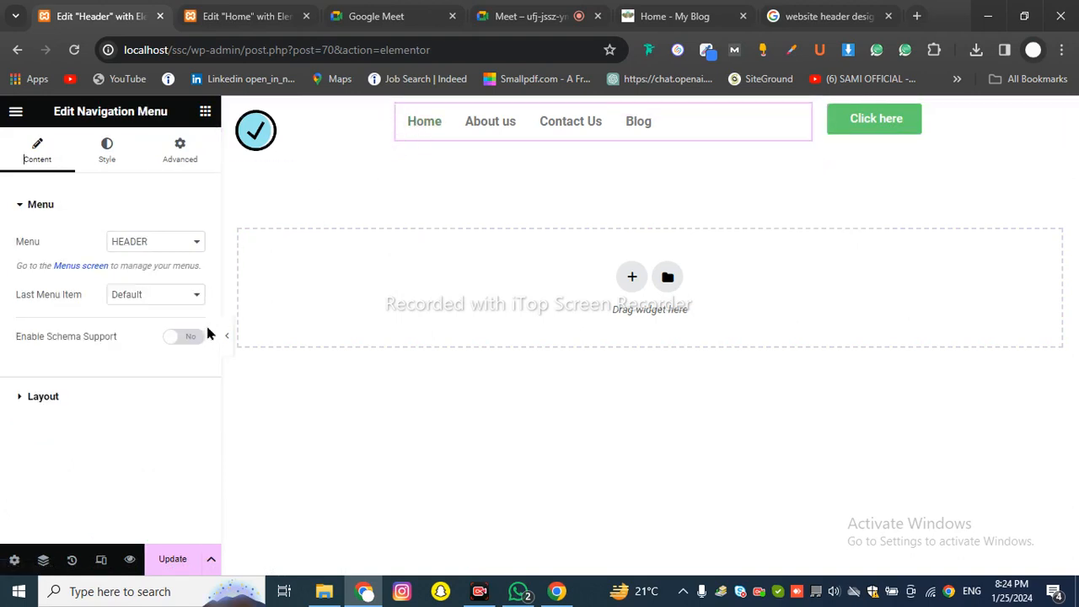
pyautogui.click(226, 337)
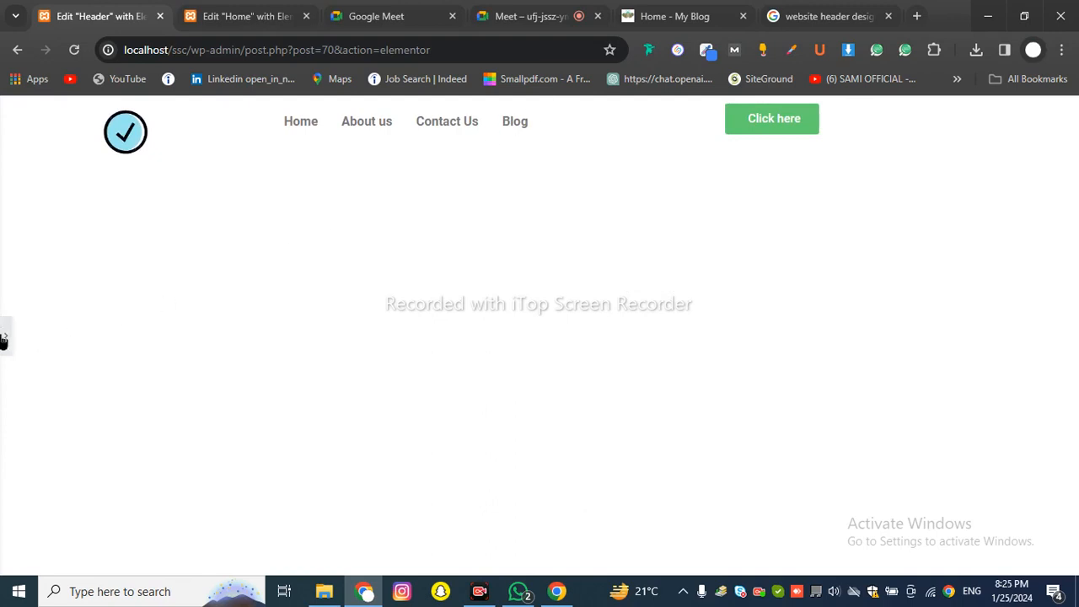
pyautogui.click(4, 335)
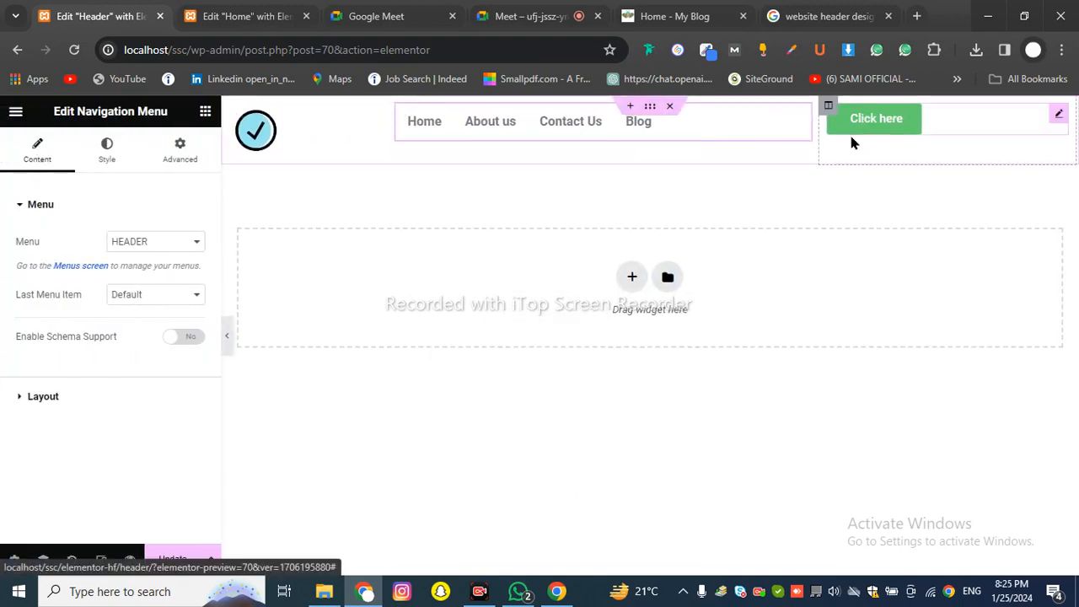
# - Add an equal four-column section and an equal six-column section below the header section
pyautogui.click(632, 278)
pyautogui.click(666, 312)
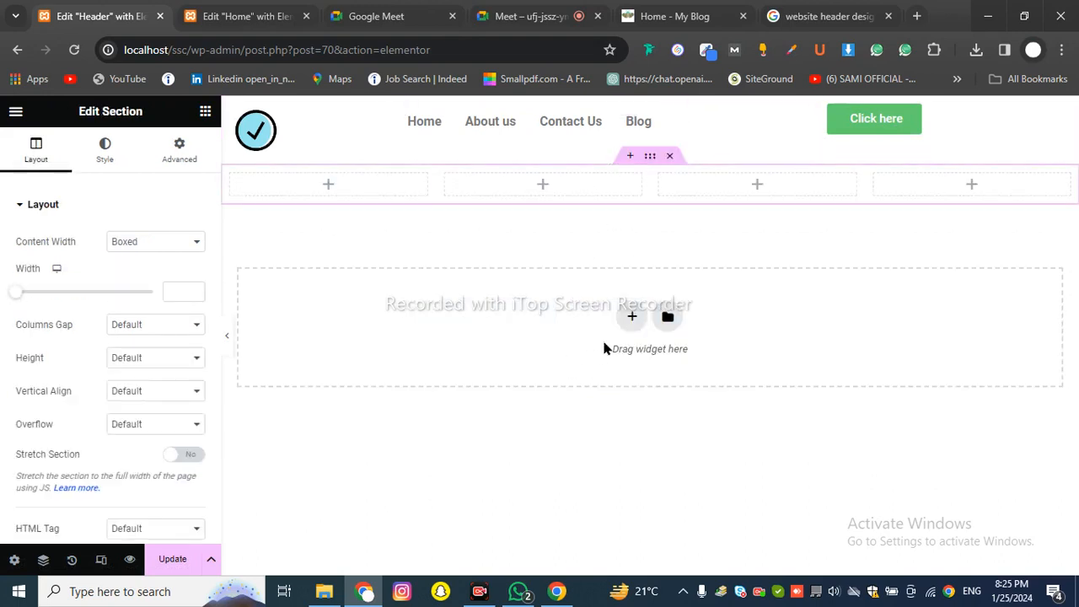
pyautogui.click(634, 317)
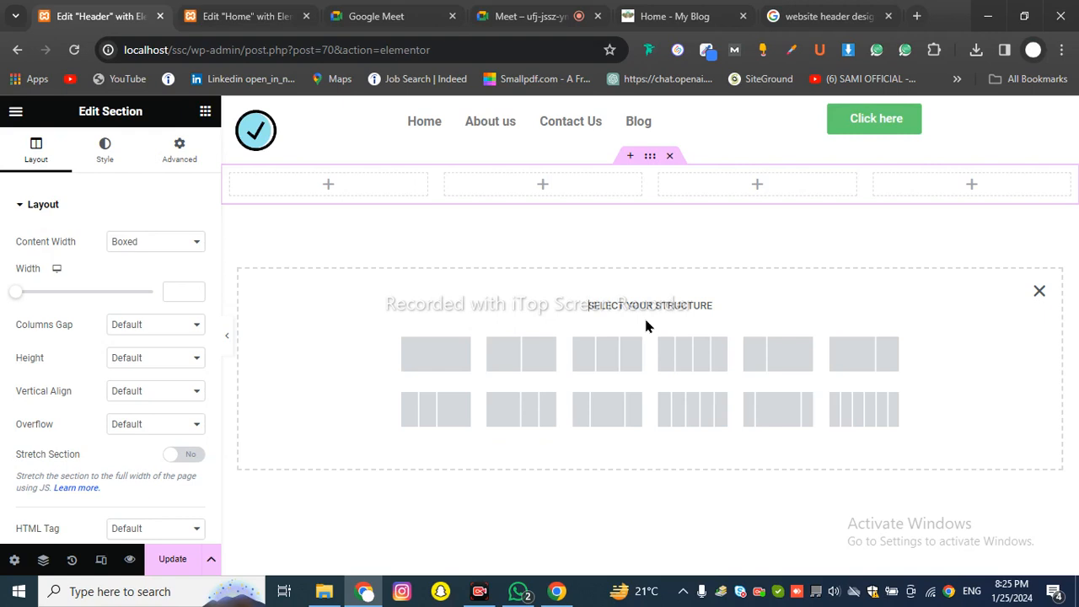
pyautogui.click(873, 413)
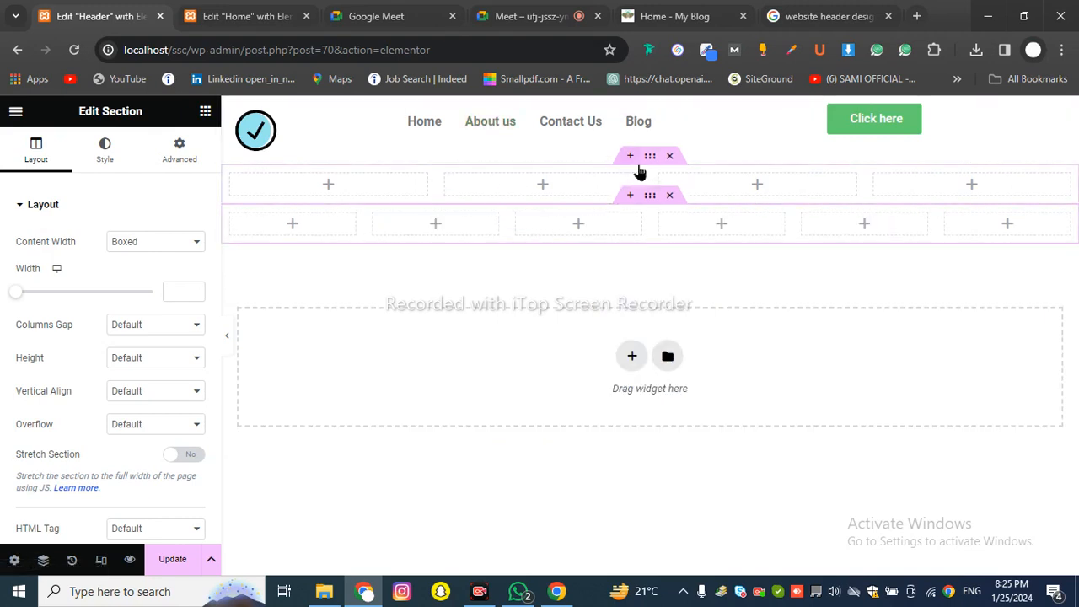
# - Open the Layout settings of the header's navigation menu
pyautogui.click(617, 140)
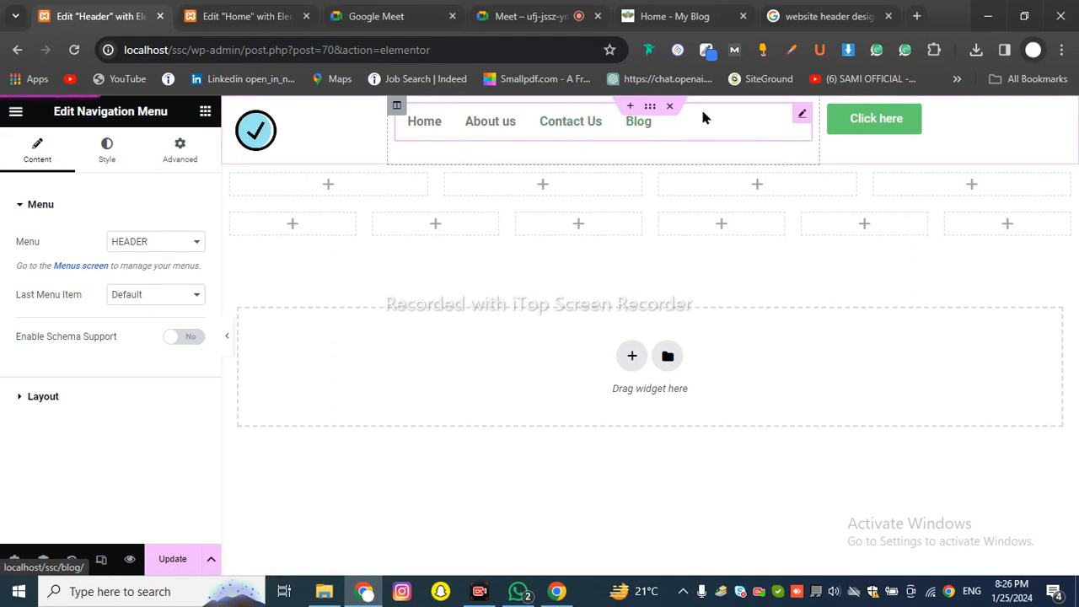
pyautogui.moveTo(801, 113); pyautogui.dragTo(787, 113)
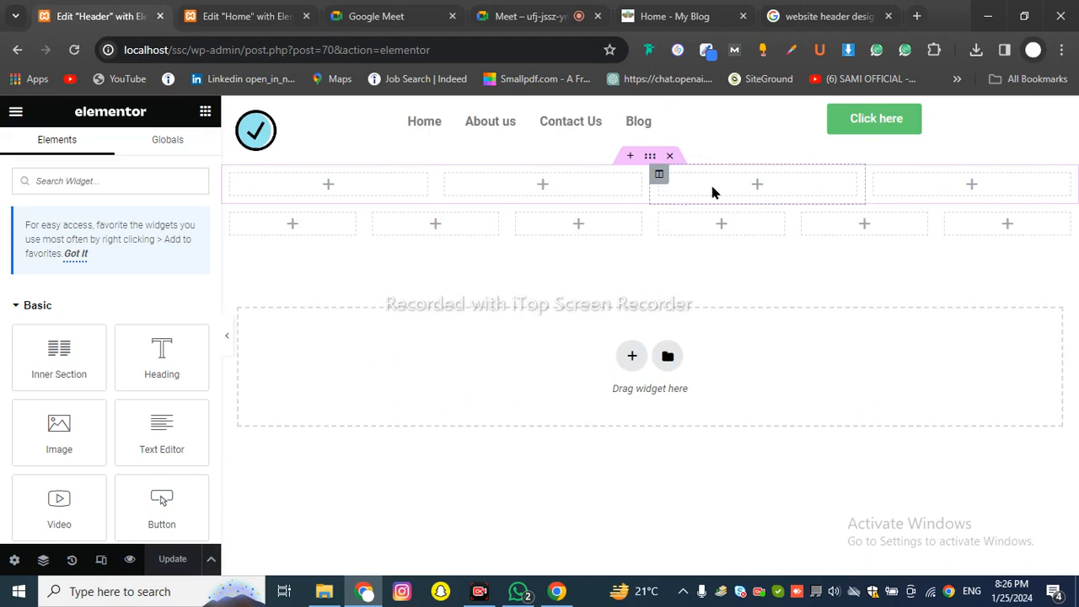
pyautogui.click(604, 135)
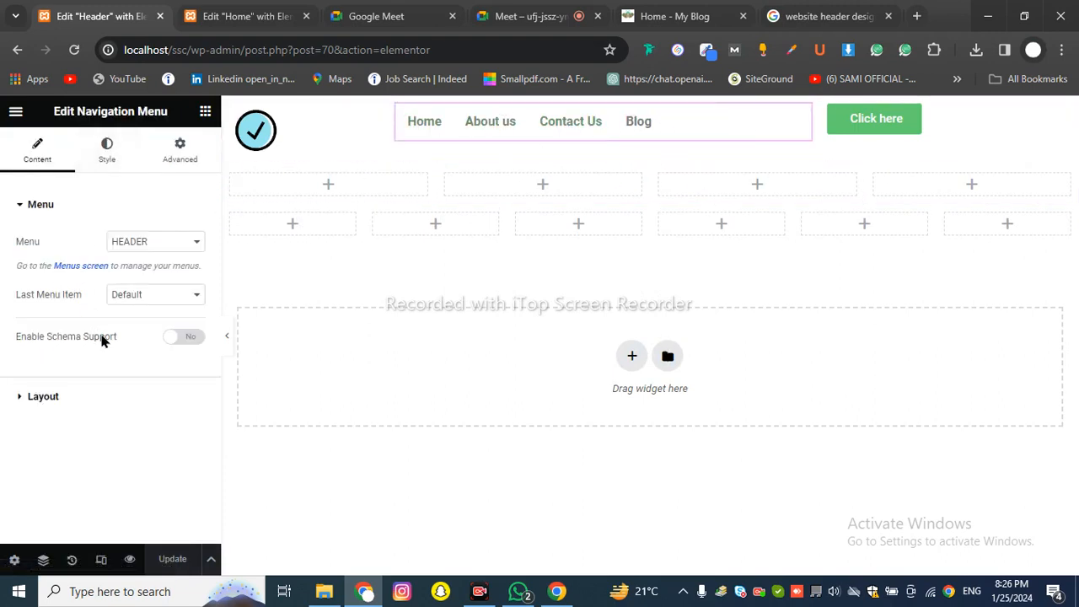
pyautogui.click(80, 398)
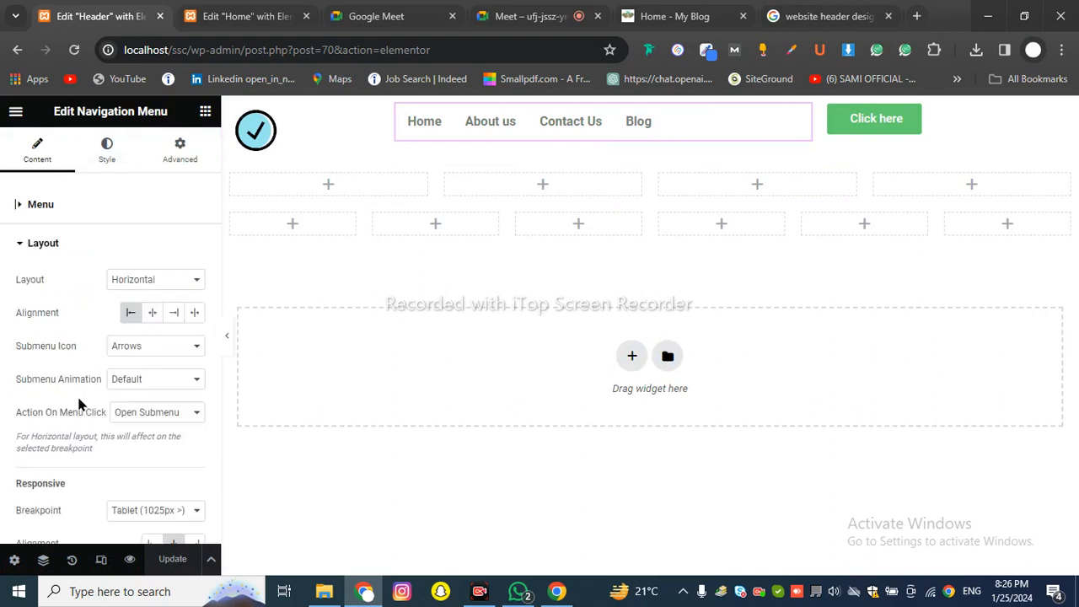
# - Try the Vertical, Expanded and Flyout layouts on the navigation menu and return it to Horizontal
pyautogui.click(141, 284)
pyautogui.click(135, 307)
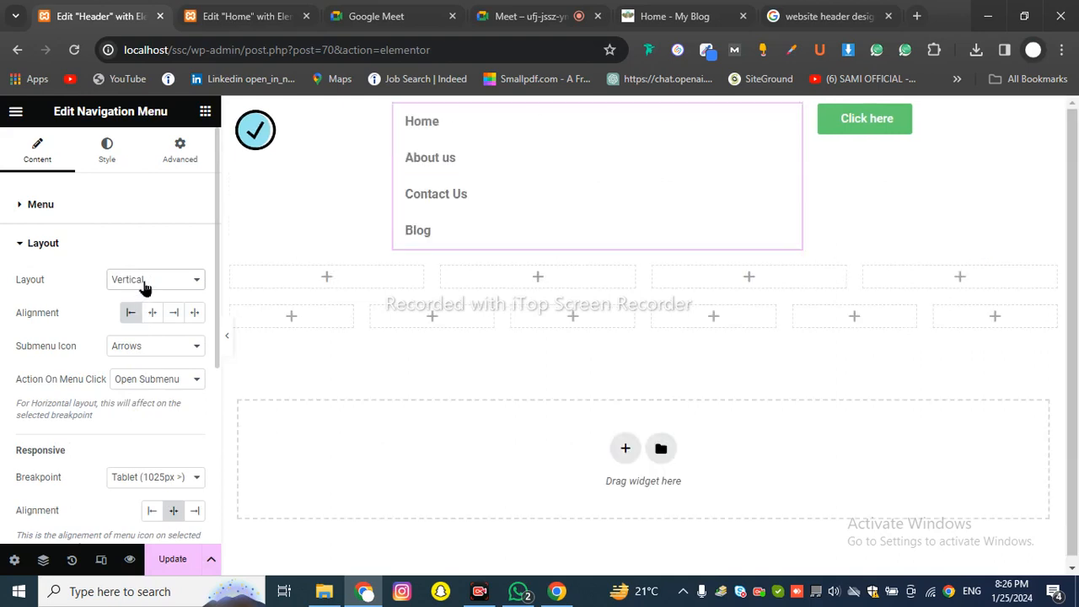
pyautogui.click(144, 285)
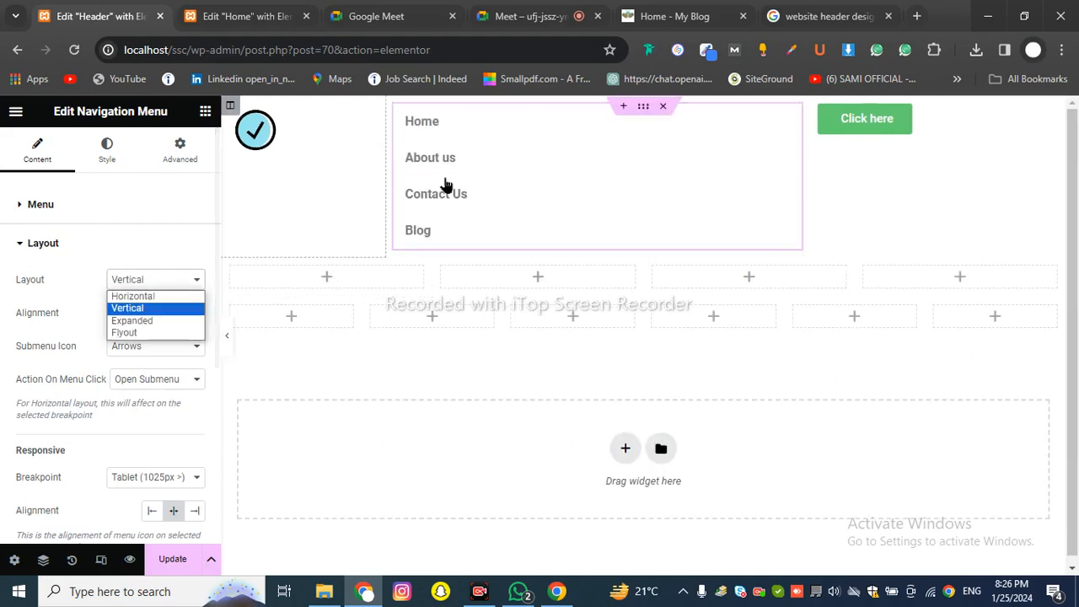
pyautogui.click(137, 322)
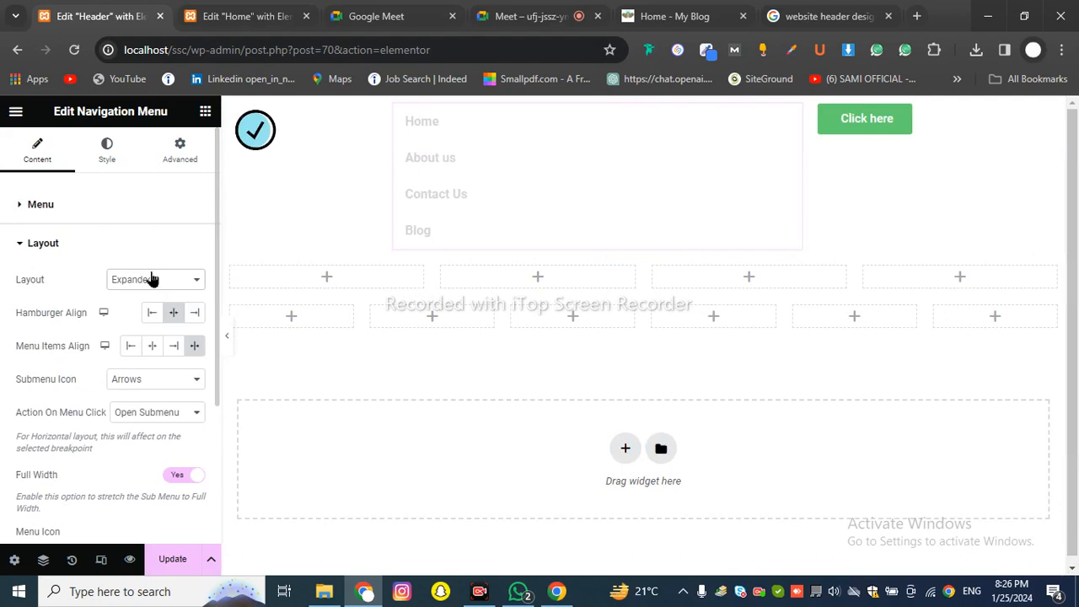
pyautogui.click(152, 279)
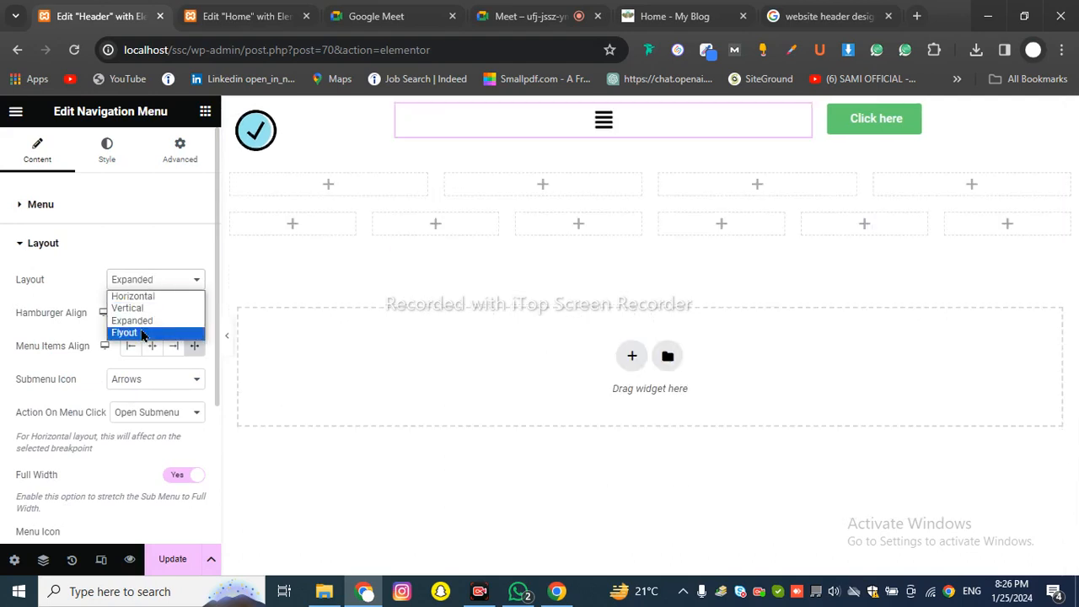
pyautogui.click(140, 332)
pyautogui.click(148, 284)
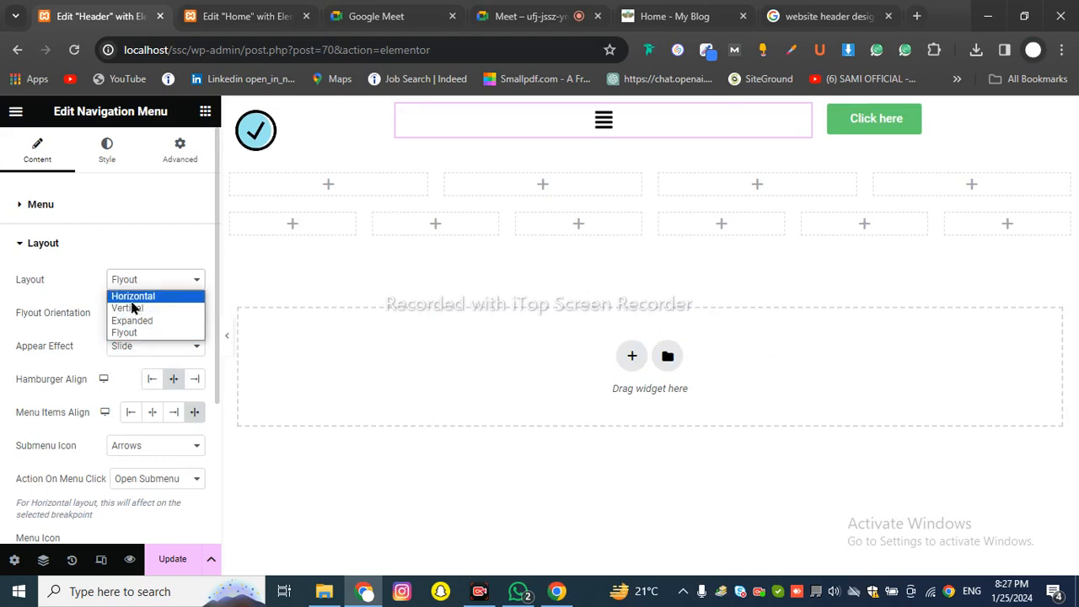
pyautogui.click(133, 297)
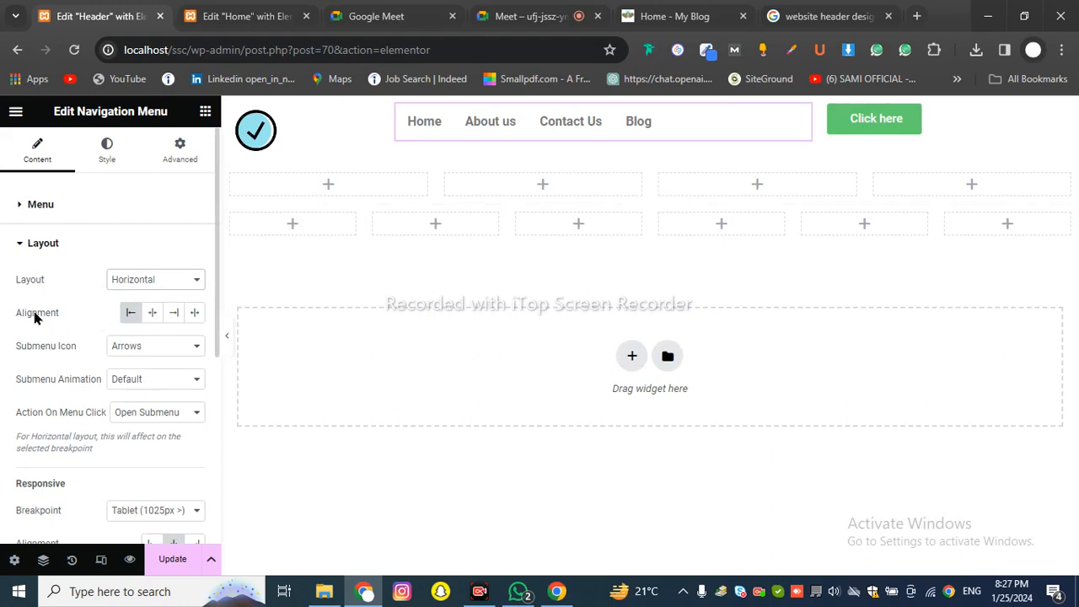
# - Center the navigation menu items in their column and review the responsive and menu icon settings
pyautogui.click(151, 321)
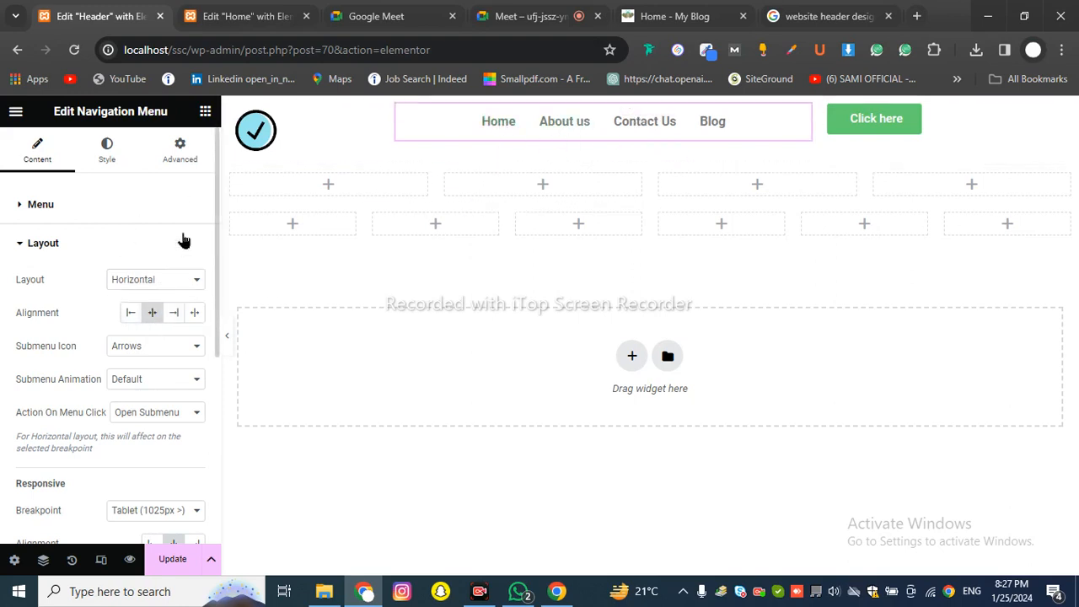
pyautogui.scroll(-3, 179, 268)
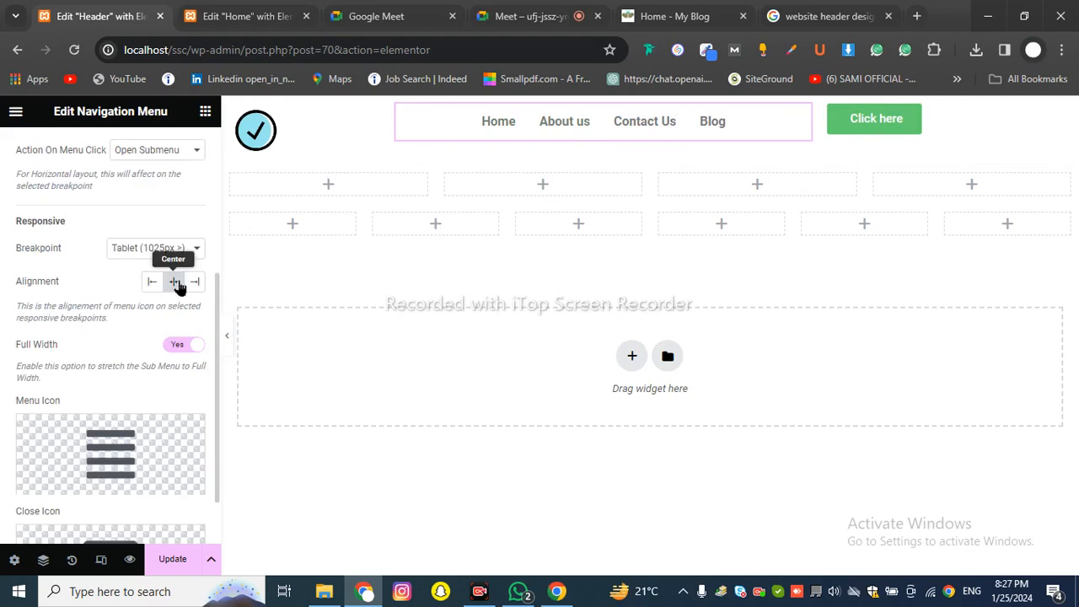
pyautogui.scroll(-1, 122, 268)
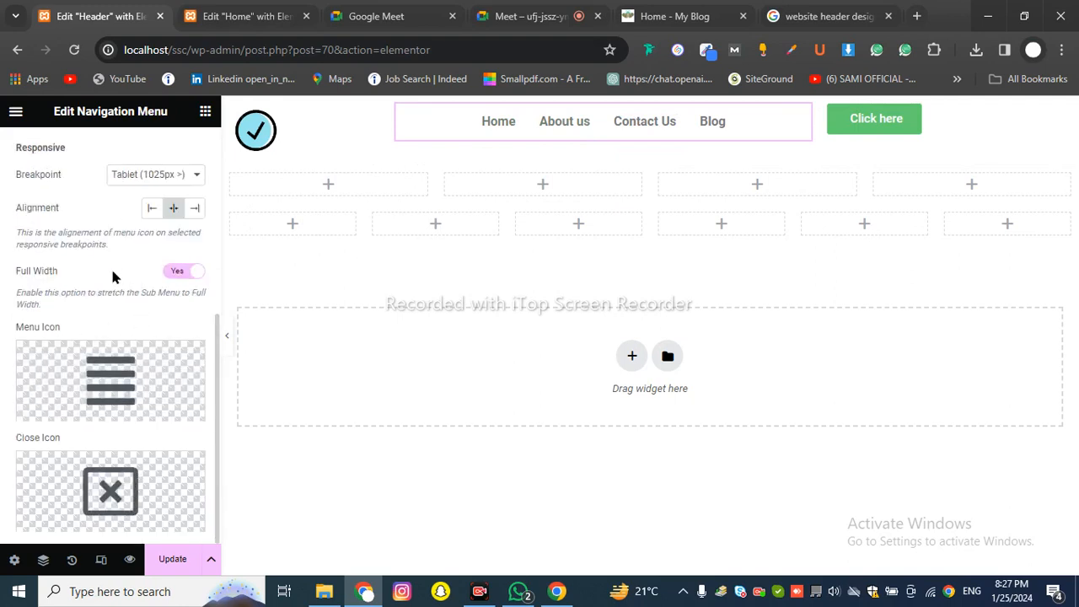
pyautogui.moveTo(94, 381)
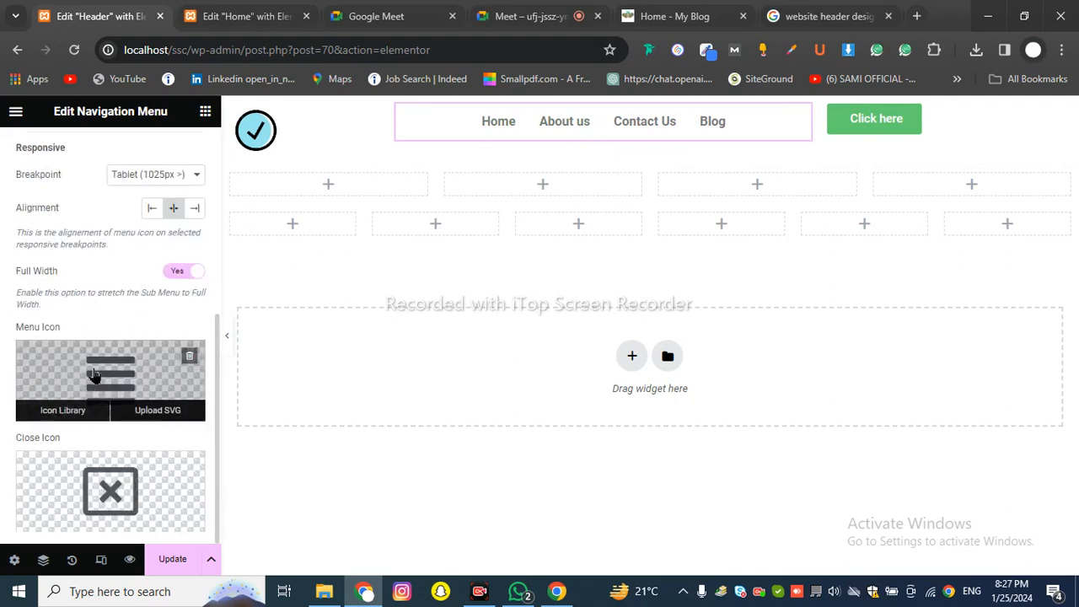
pyautogui.moveTo(120, 488)
pyautogui.scroll(5, 74, 308)
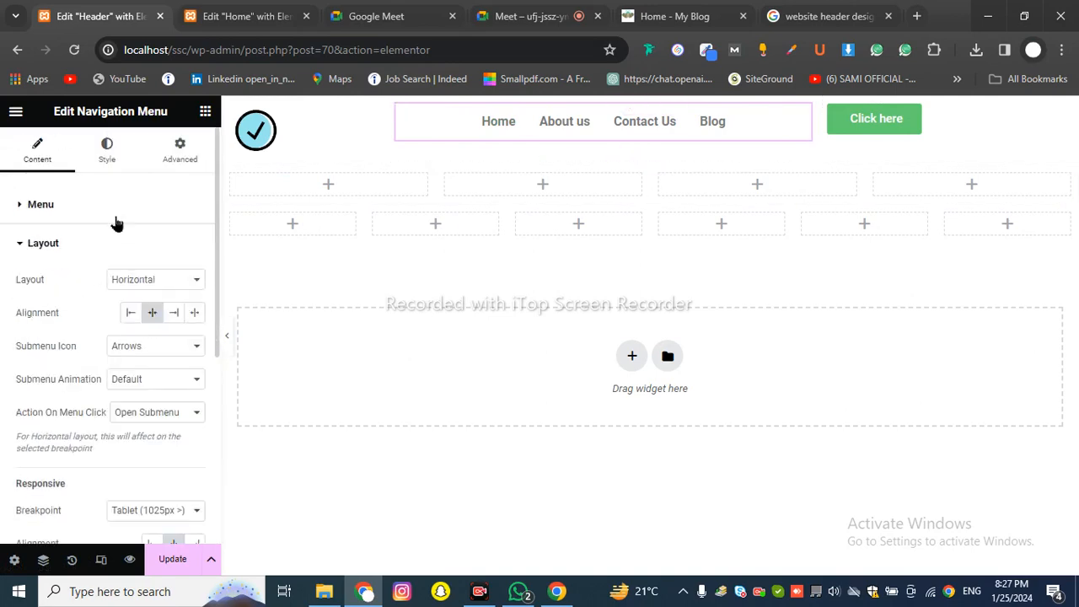
# - Set the main menu's typography family to Montserrat
pyautogui.click(107, 164)
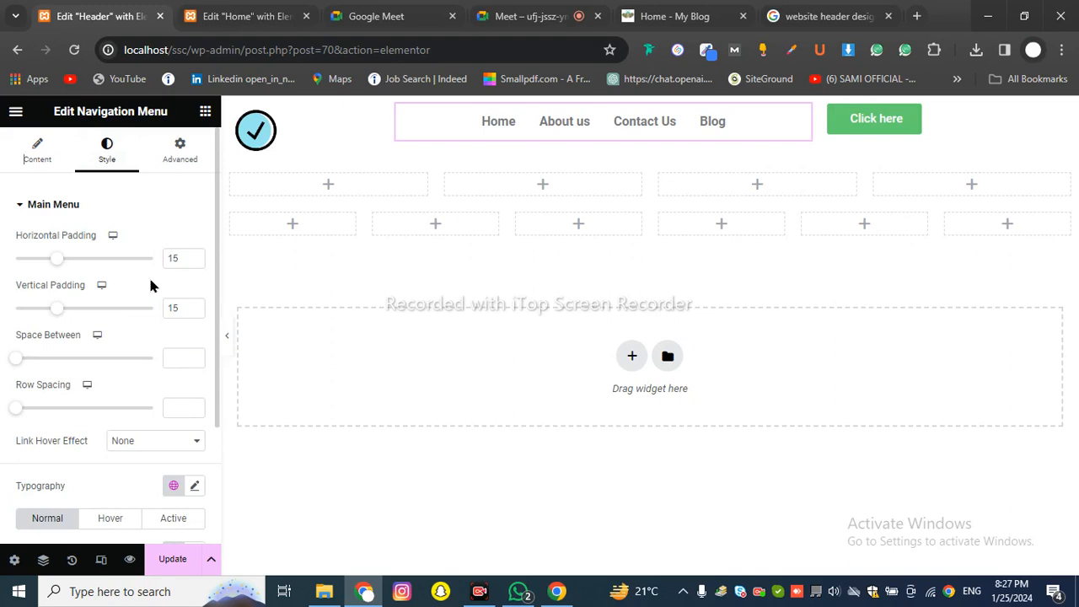
pyautogui.scroll(-2, 160, 318)
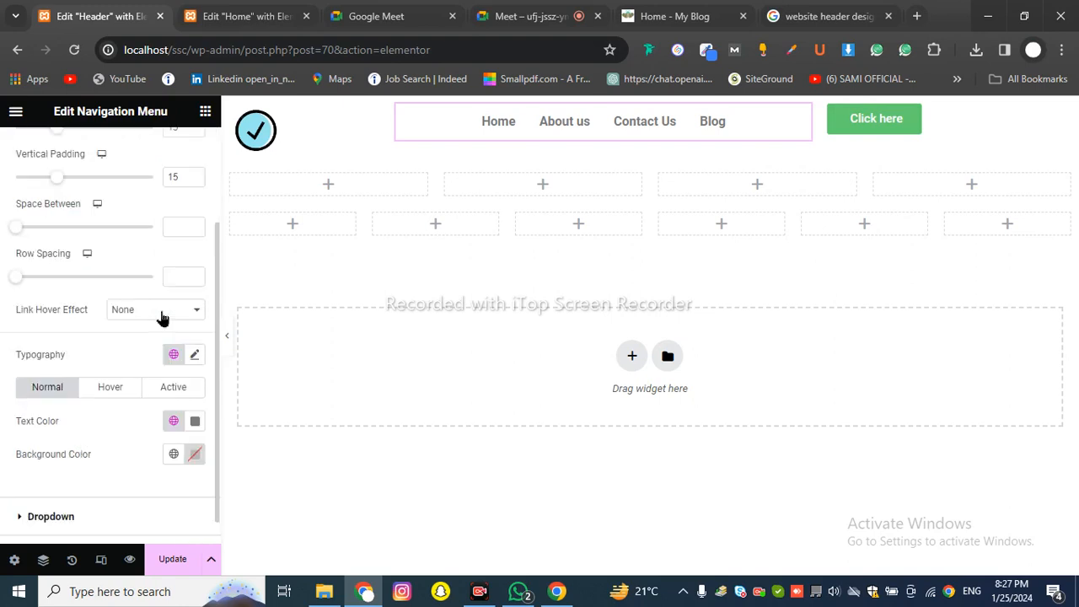
pyautogui.click(195, 355)
pyautogui.scroll(-2, 152, 325)
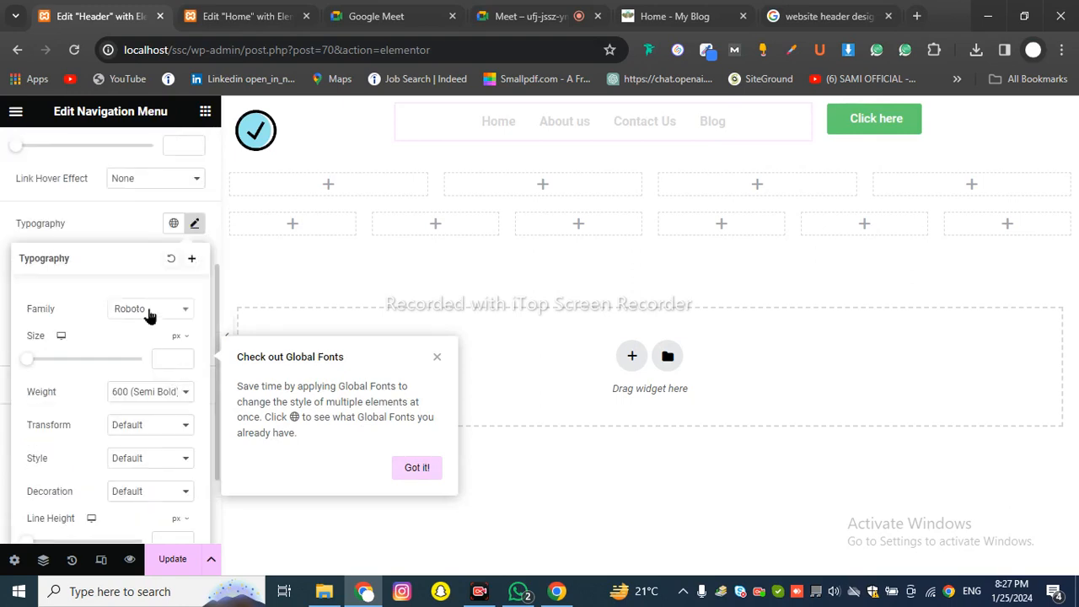
pyautogui.click(150, 310)
pyautogui.write('m')
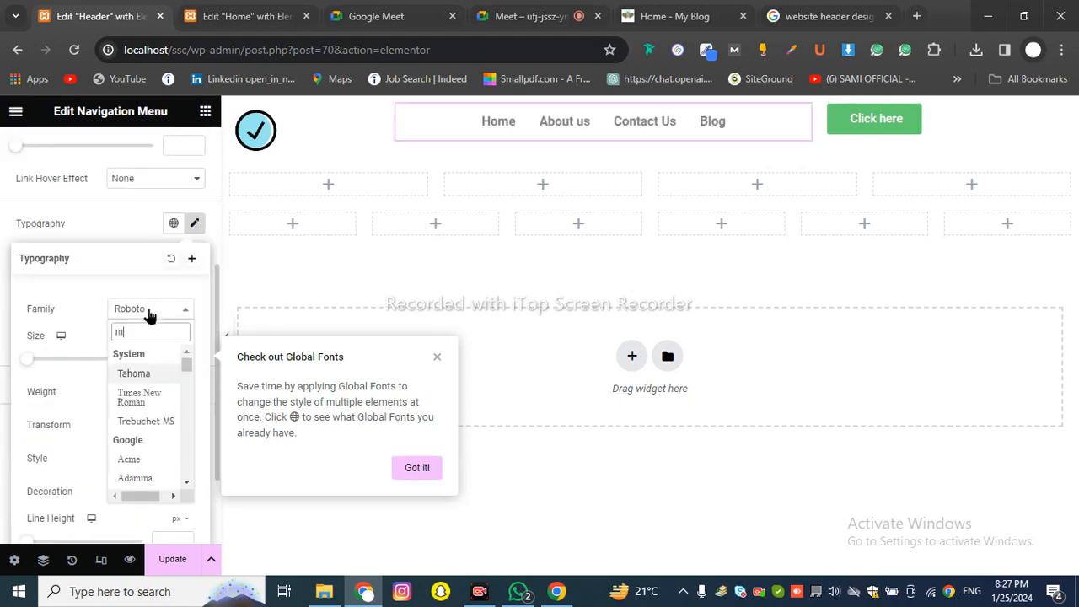
pyautogui.write('ont')
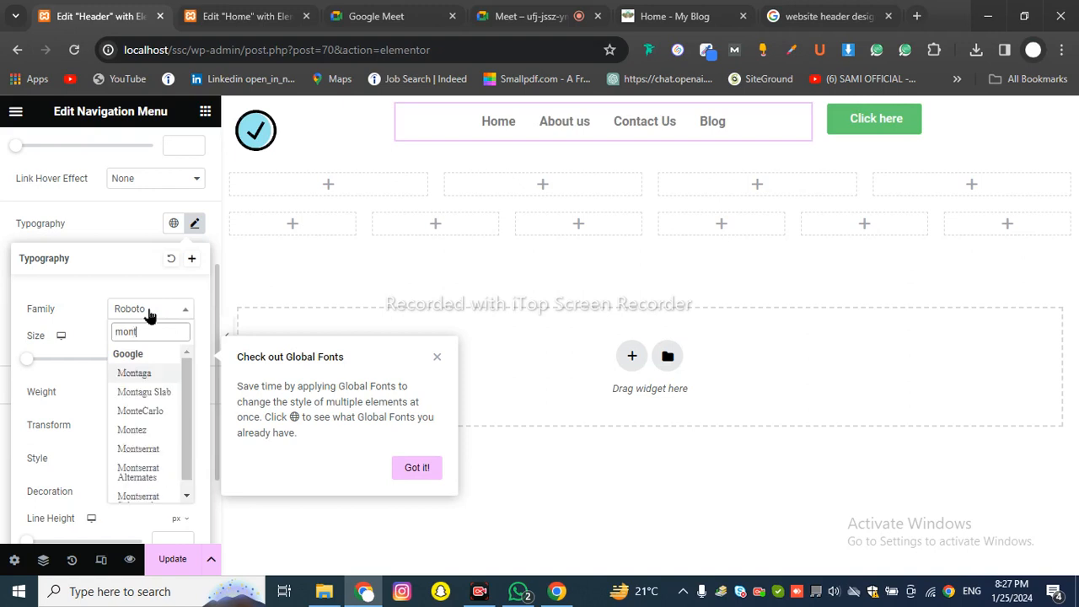
pyautogui.write('s')
pyautogui.press('Return')
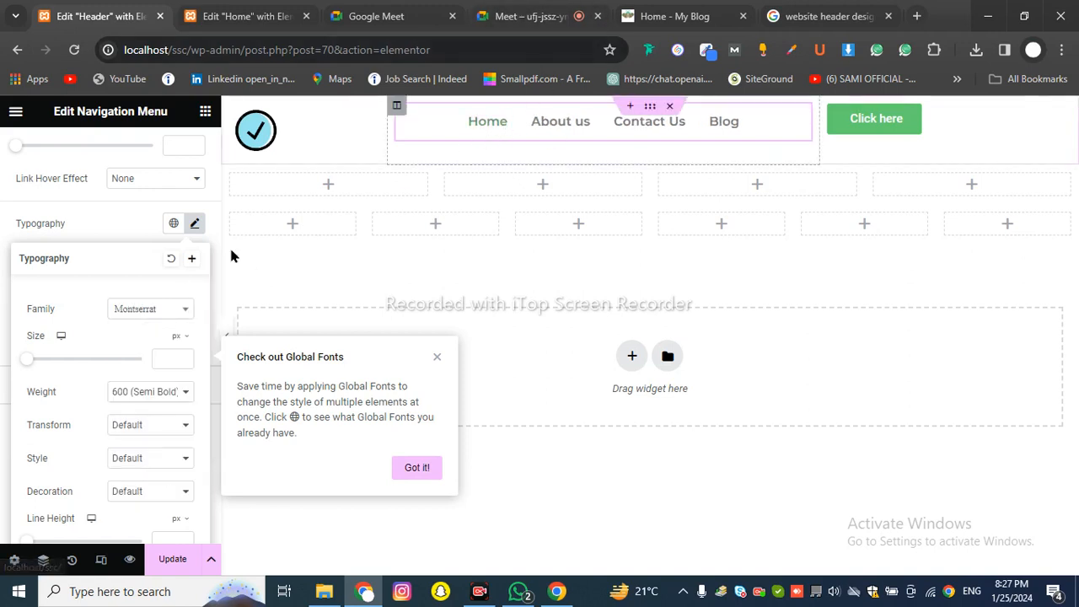
# - Try the 700 (Bold) and 400 (Normal) weights on the main menu text and settle on 500 (Medium)
pyautogui.scroll(-2, 126, 332)
pyautogui.click(147, 273)
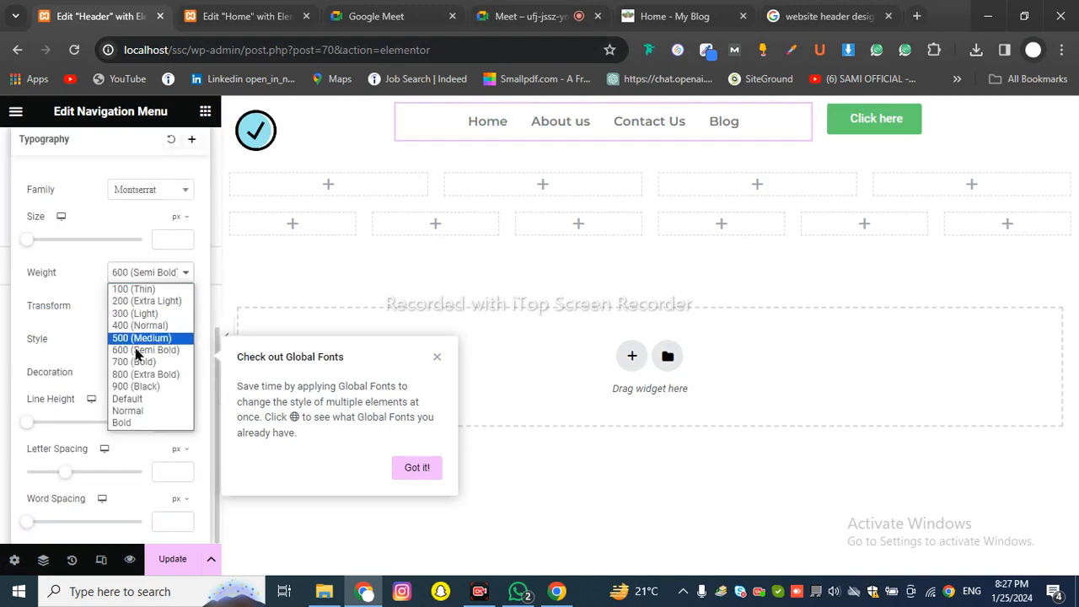
pyautogui.click(135, 362)
pyautogui.click(151, 279)
pyautogui.click(145, 326)
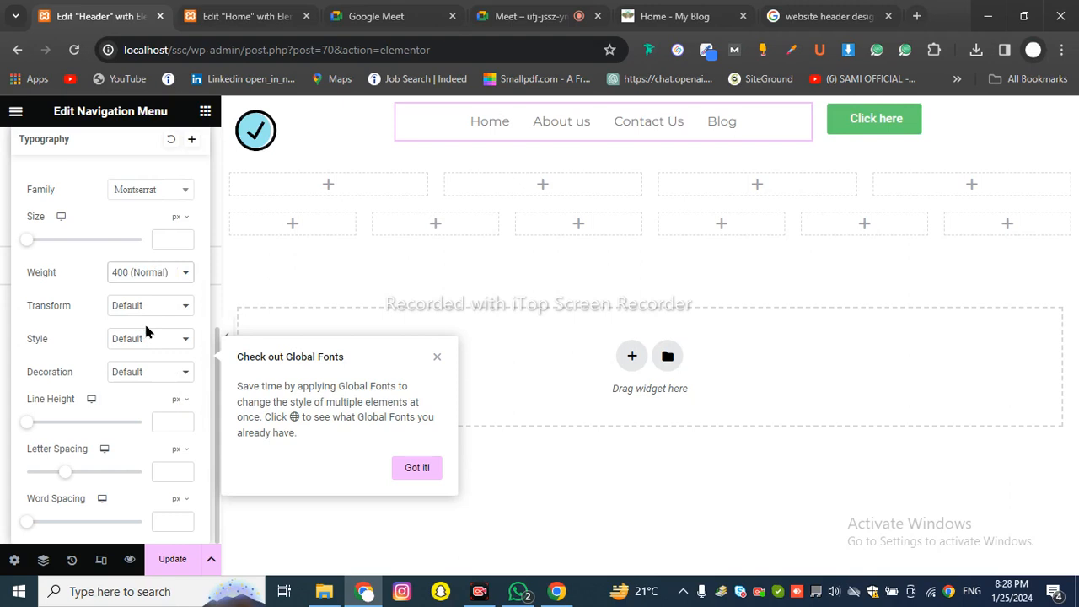
pyautogui.click(140, 274)
pyautogui.click(132, 338)
pyautogui.scroll(5, 150, 258)
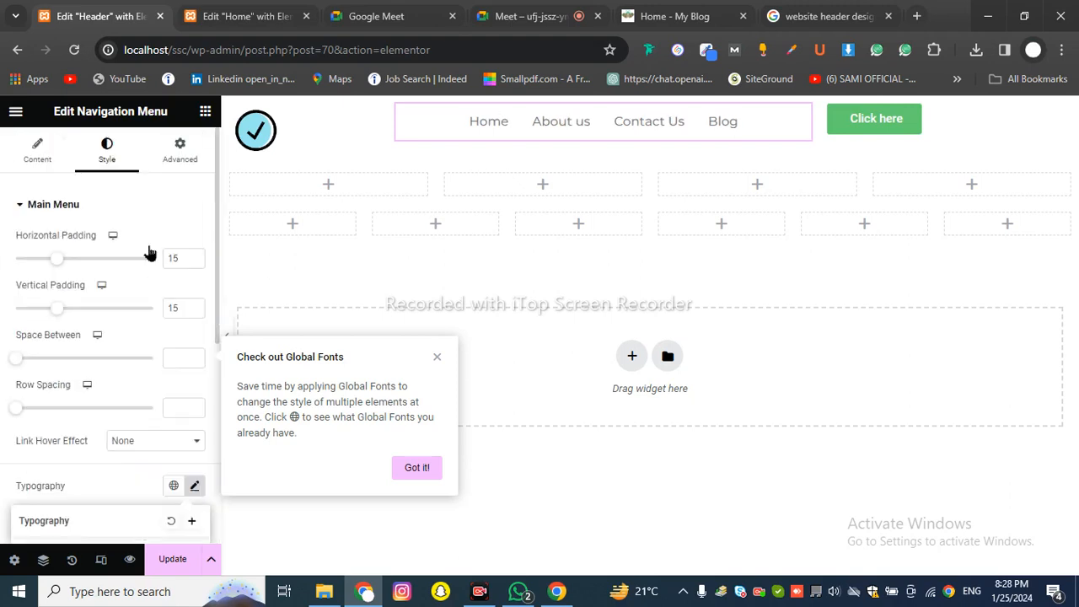
# - Change the navigation menu's normal text color to a near-black shade
pyautogui.scroll(-3, 144, 280)
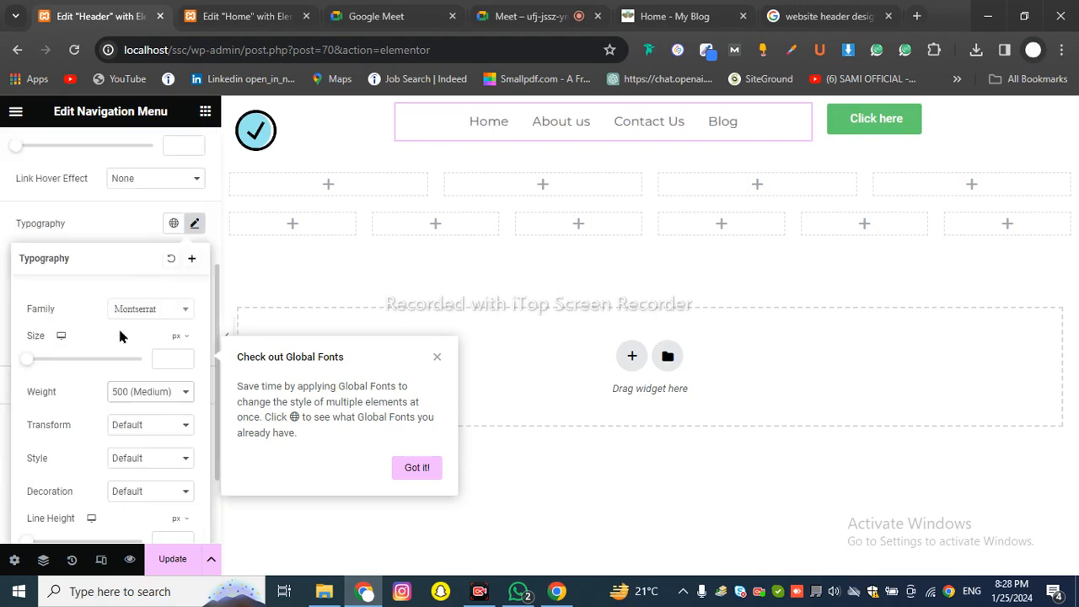
pyautogui.click(119, 219)
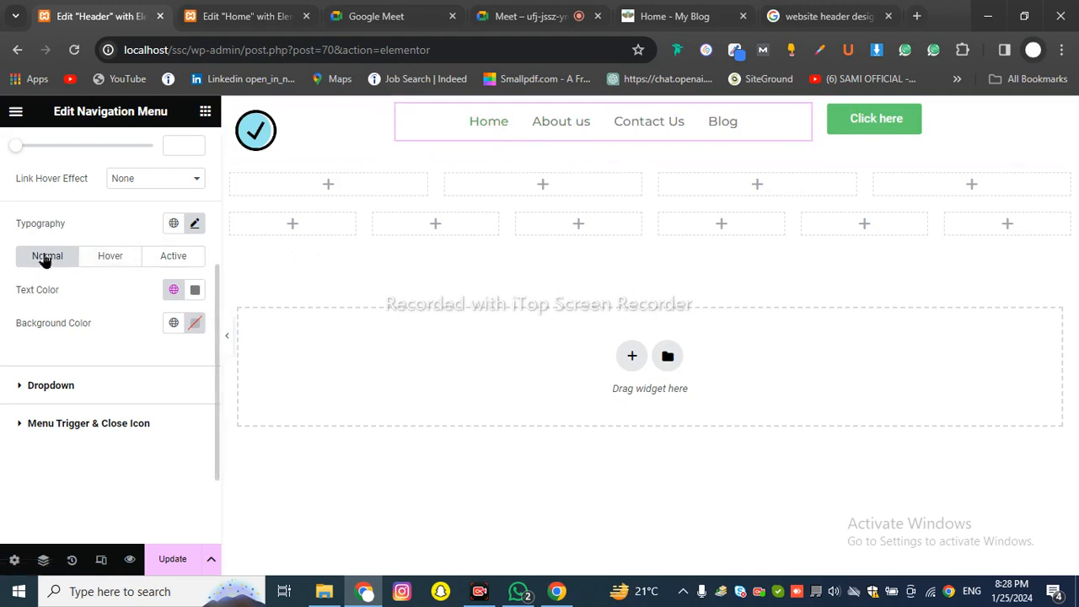
pyautogui.click(193, 291)
pyautogui.click(282, 198)
pyautogui.moveTo(281, 197); pyautogui.dragTo(140, 267)
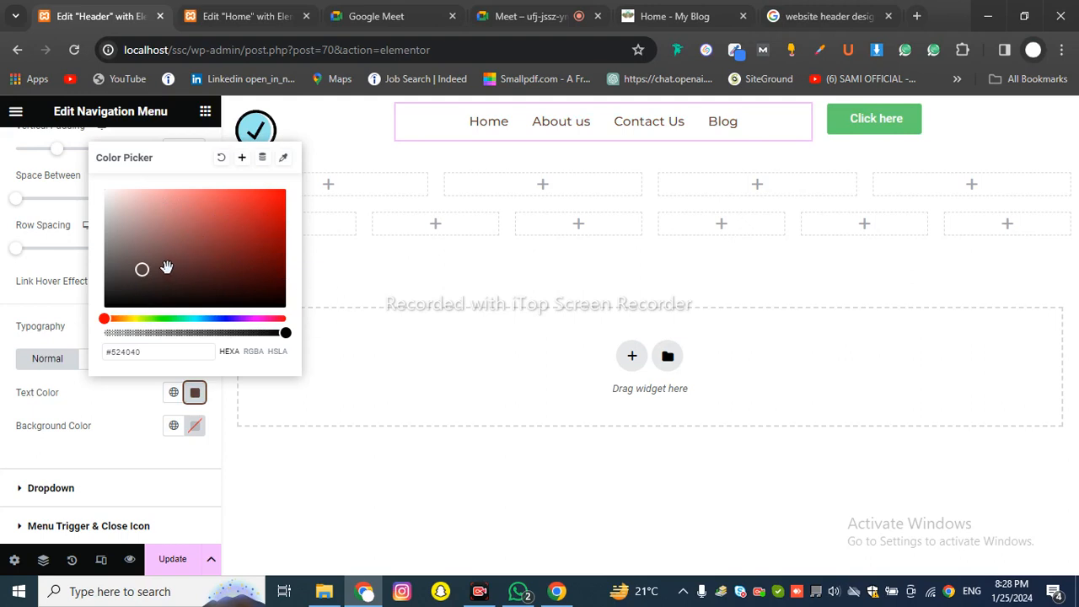
pyautogui.click(139, 273)
pyautogui.moveTo(139, 273); pyautogui.dragTo(105, 288)
pyautogui.click(79, 401)
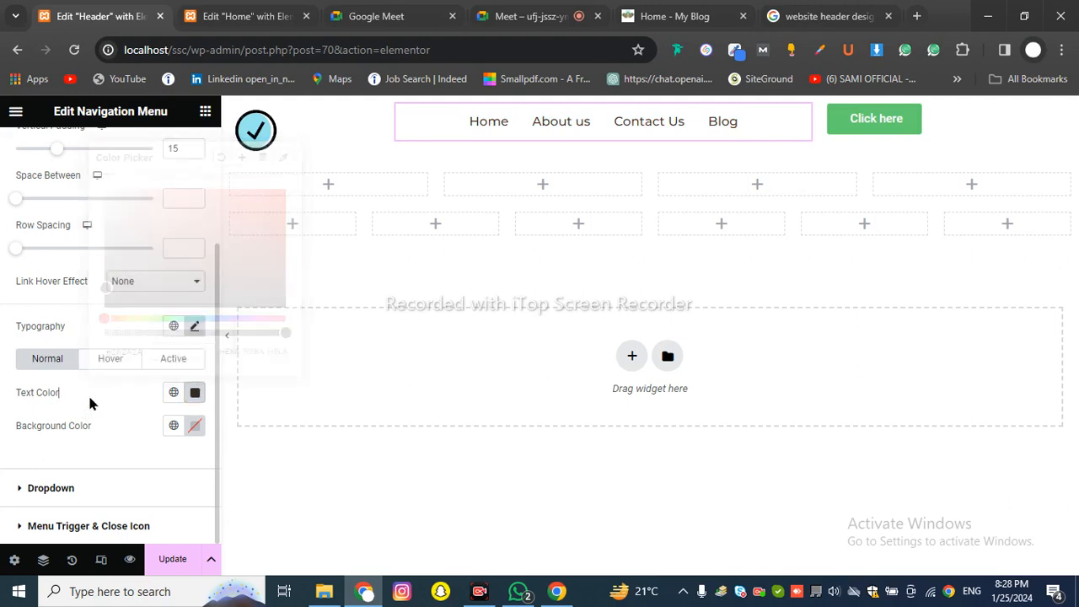
# - Try bright blue #2CB9DB as the navigation menu's hover text color
pyautogui.click(109, 362)
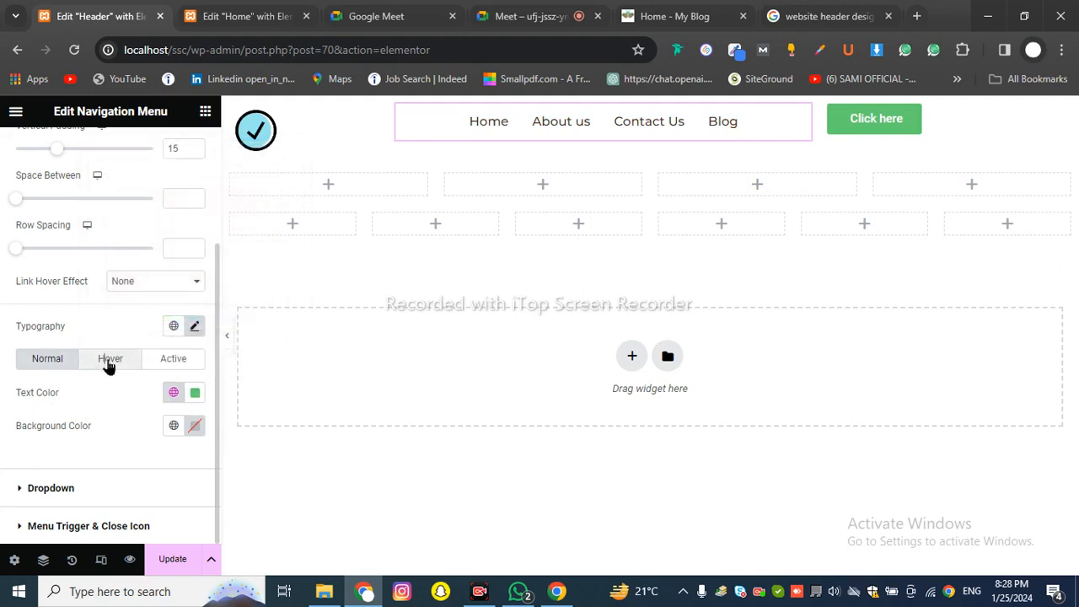
pyautogui.click(194, 394)
pyautogui.moveTo(224, 240); pyautogui.dragTo(212, 287)
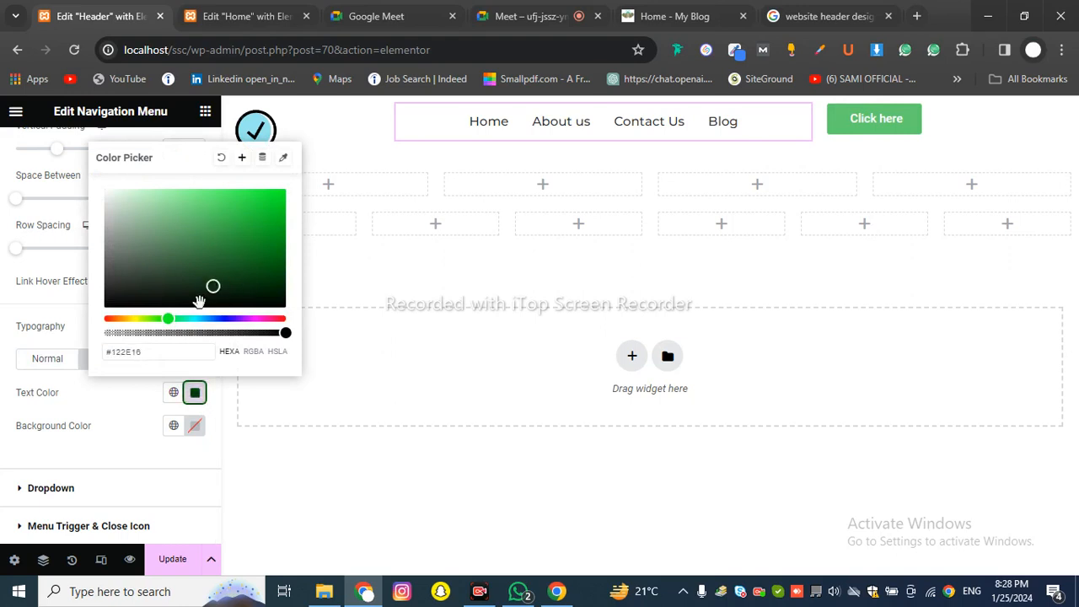
pyautogui.moveTo(169, 318); pyautogui.dragTo(249, 205)
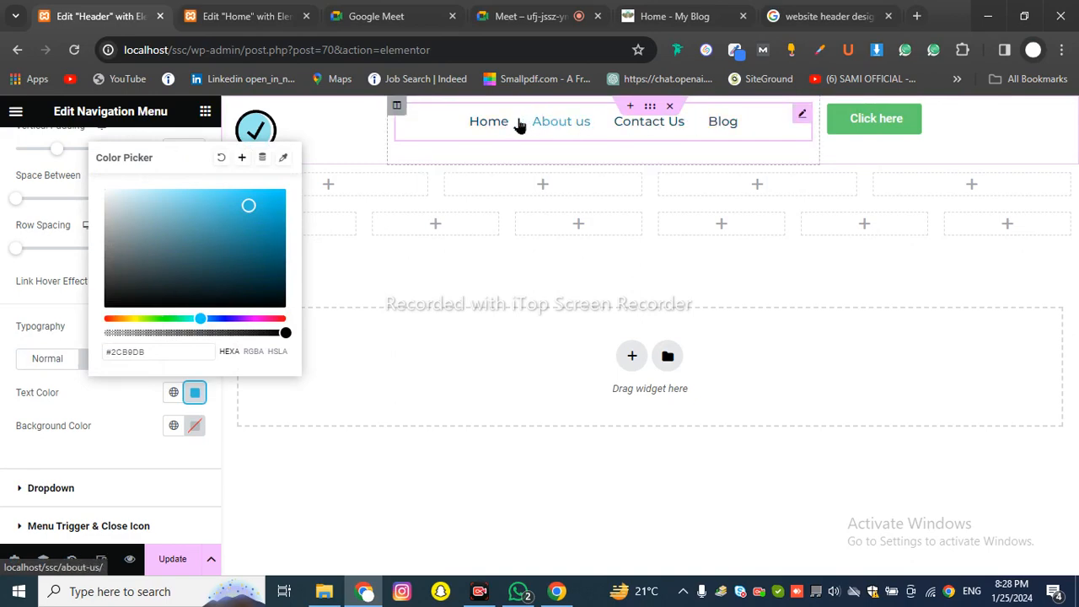
pyautogui.click(134, 394)
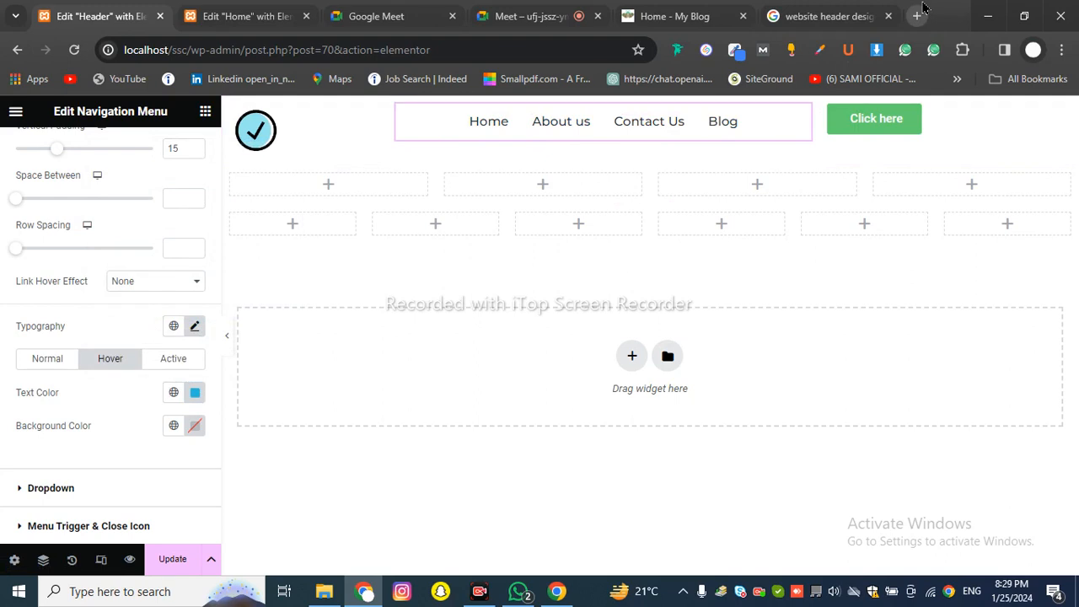
# - Sample the light blue inside the logo with the color picker extension and copy its hex code #97e7f0
pyautogui.click(817, 51)
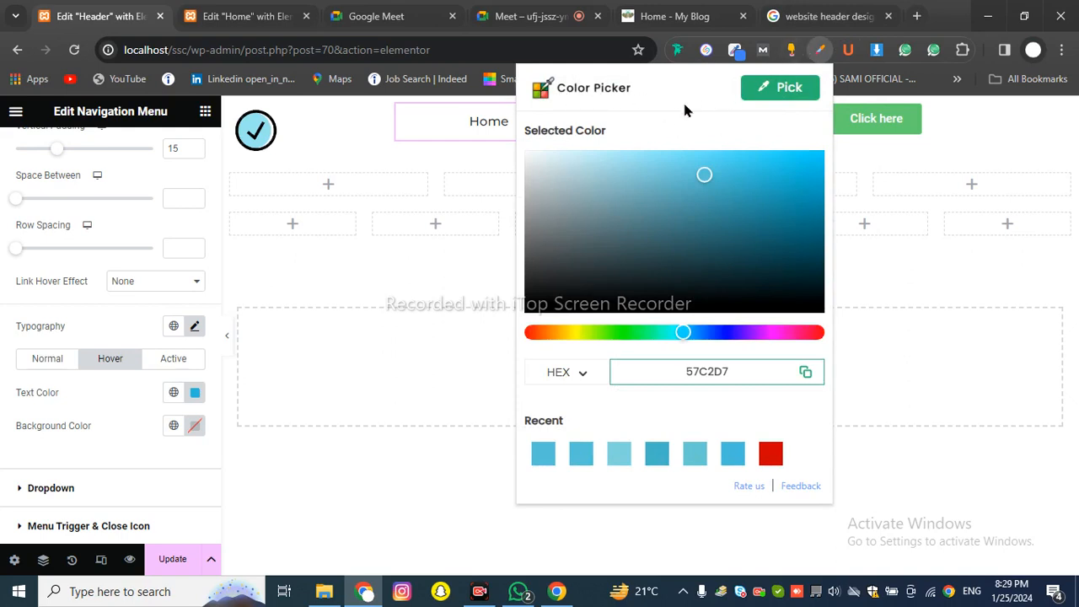
pyautogui.click(772, 89)
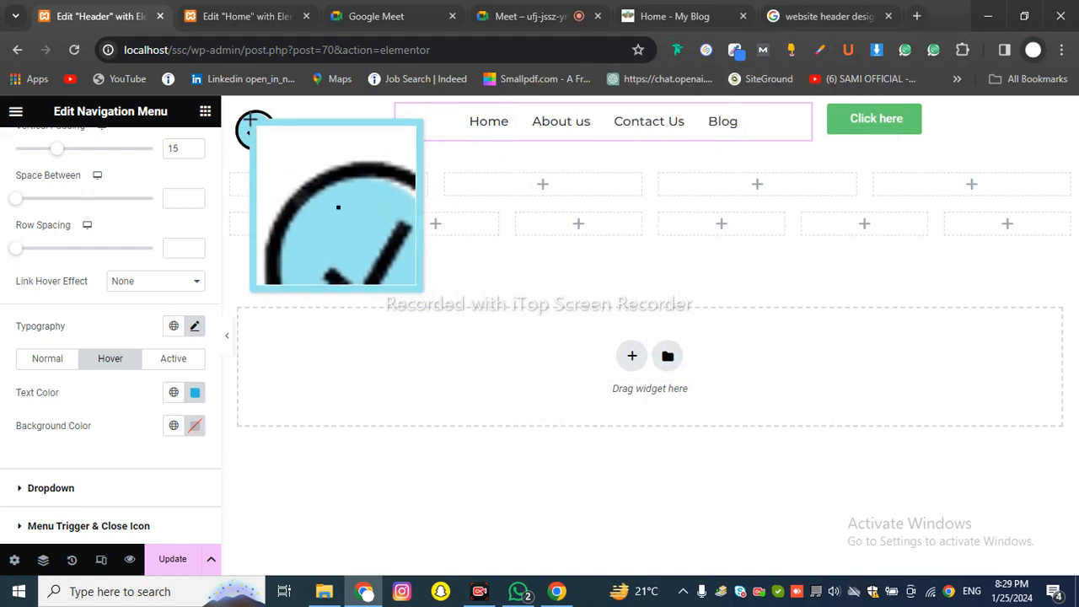
pyautogui.click(338, 207)
pyautogui.click(379, 168)
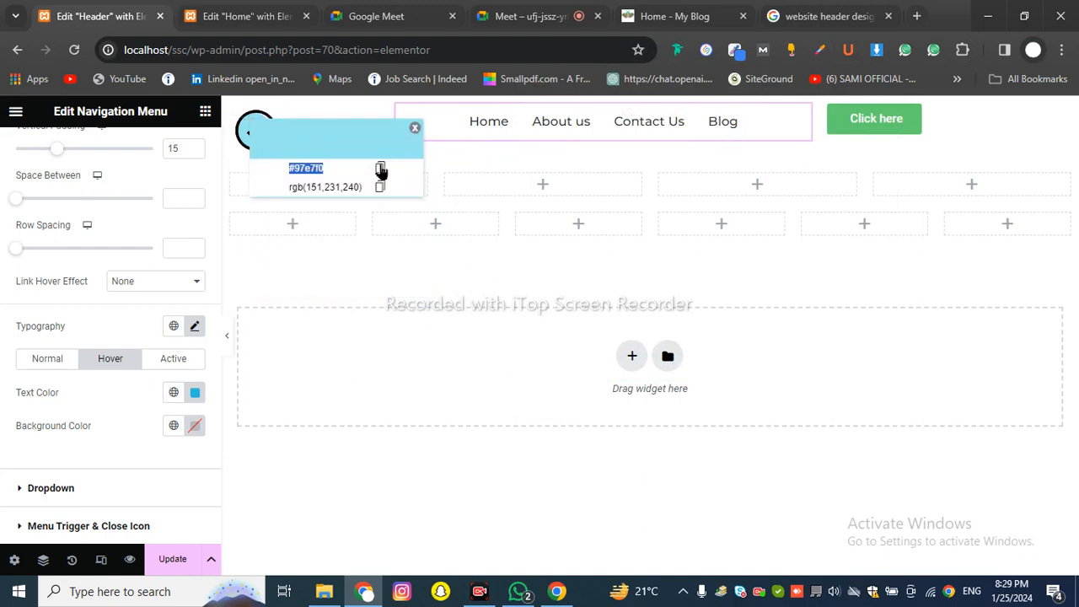
pyautogui.click(417, 125)
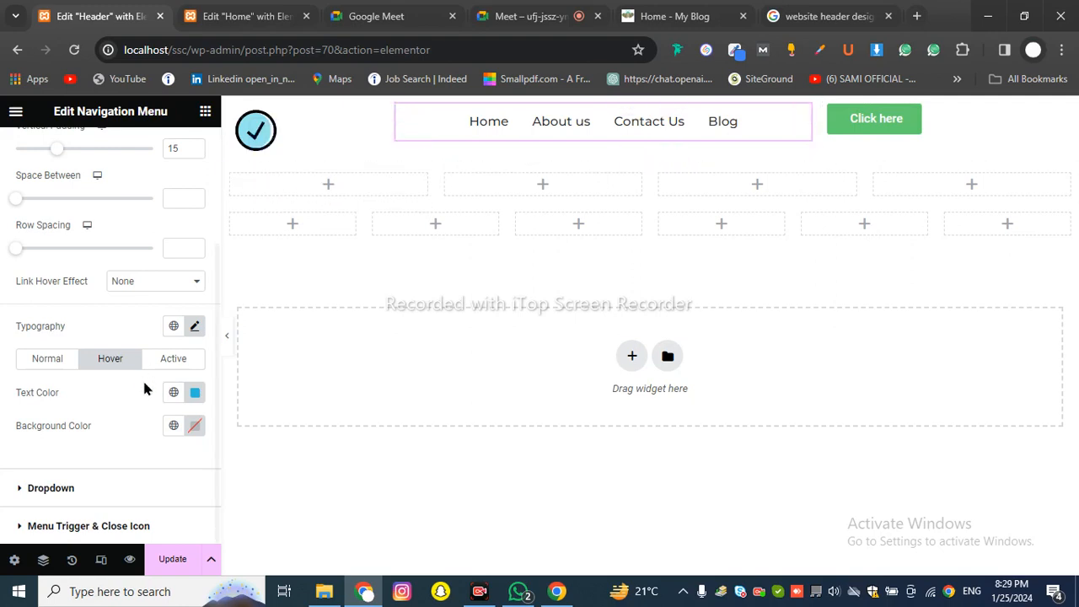
# - Set the navigation menu's hover text color to the copied logo color #97e7f0
pyautogui.click(193, 394)
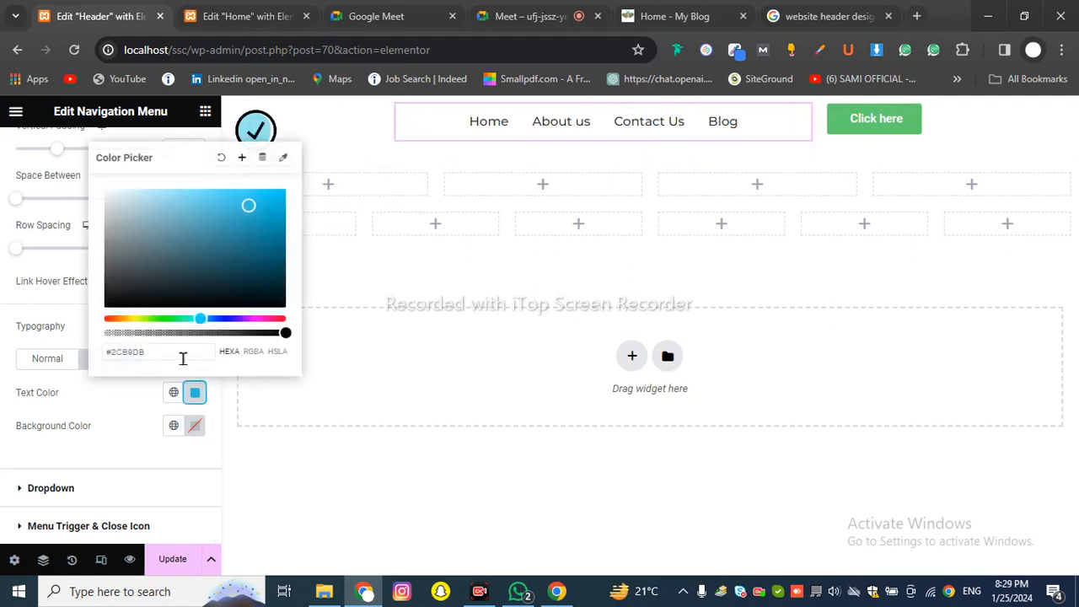
pyautogui.hotkey('ctrl', 'a')
pyautogui.hotkey('ctrl', 'v')
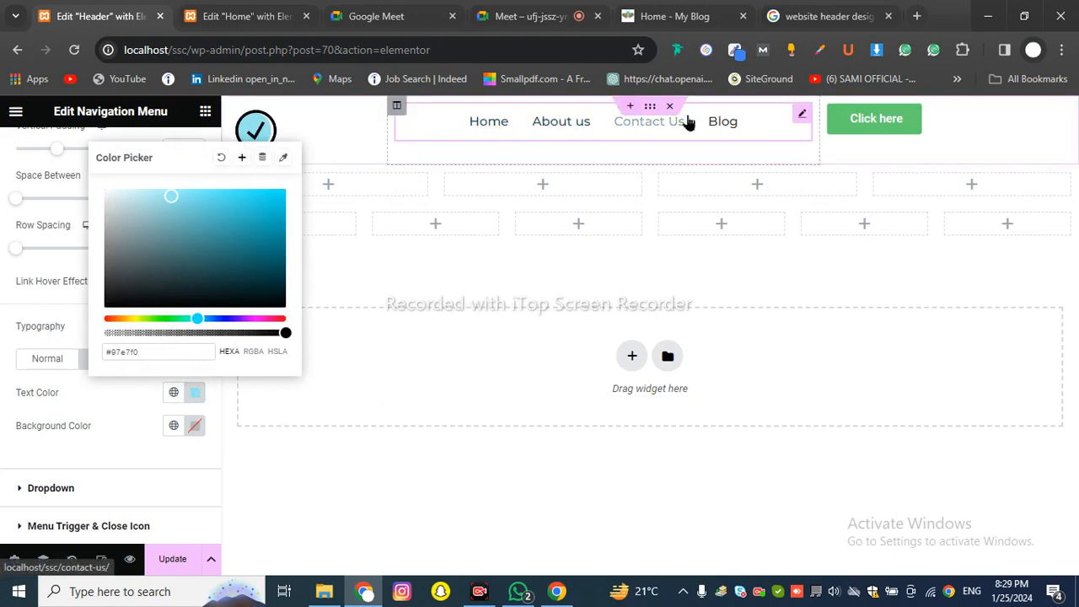
pyautogui.click(66, 316)
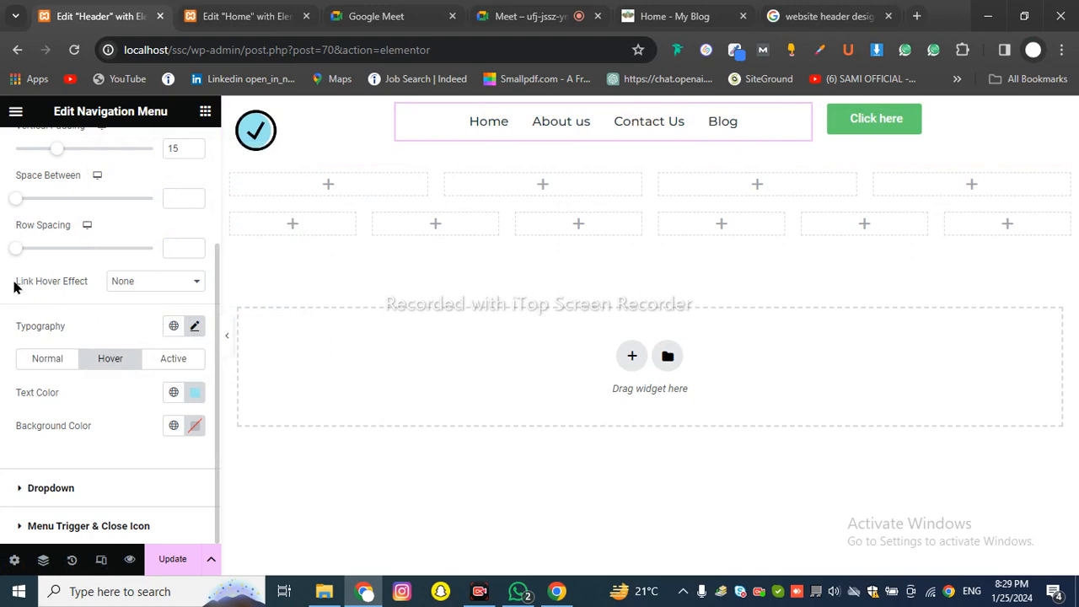
# - Apply the Underline link hover effect to the menu, try the Slide animation and settle on Grow
pyautogui.click(143, 286)
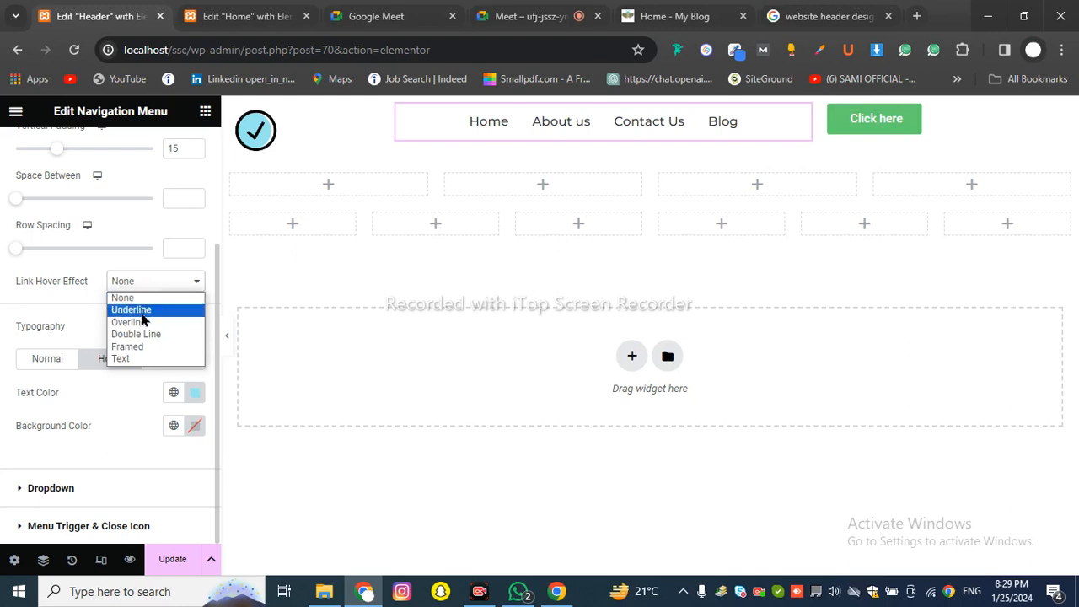
pyautogui.click(142, 314)
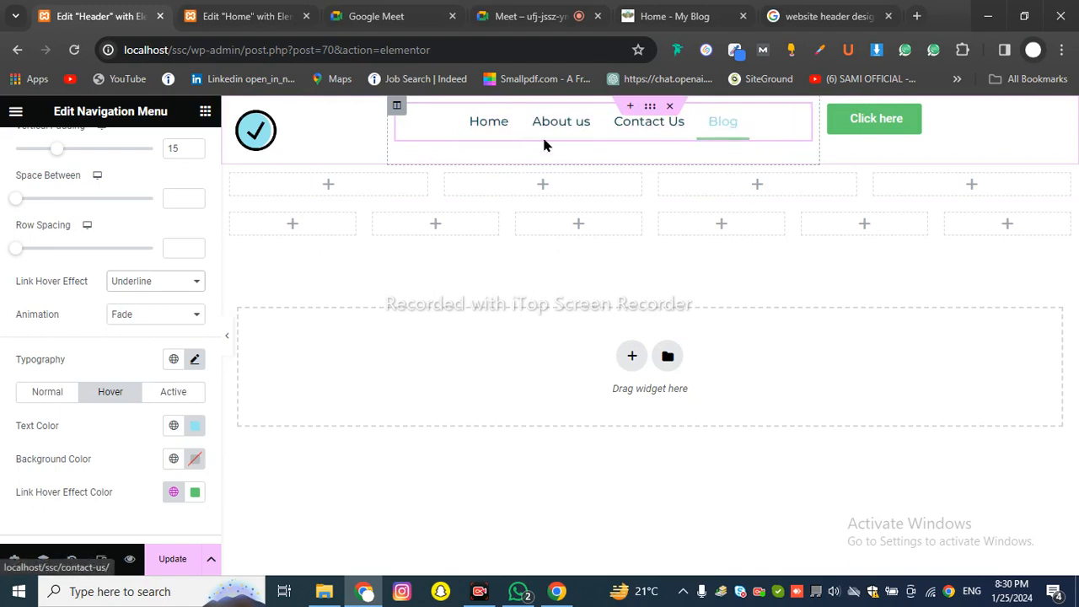
pyautogui.click(123, 321)
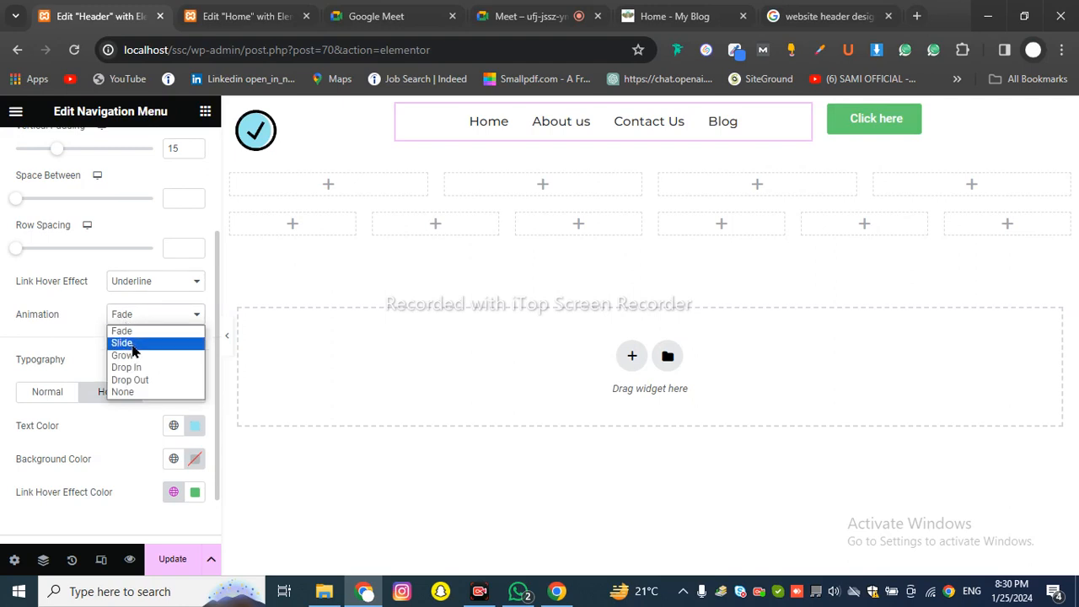
pyautogui.click(122, 343)
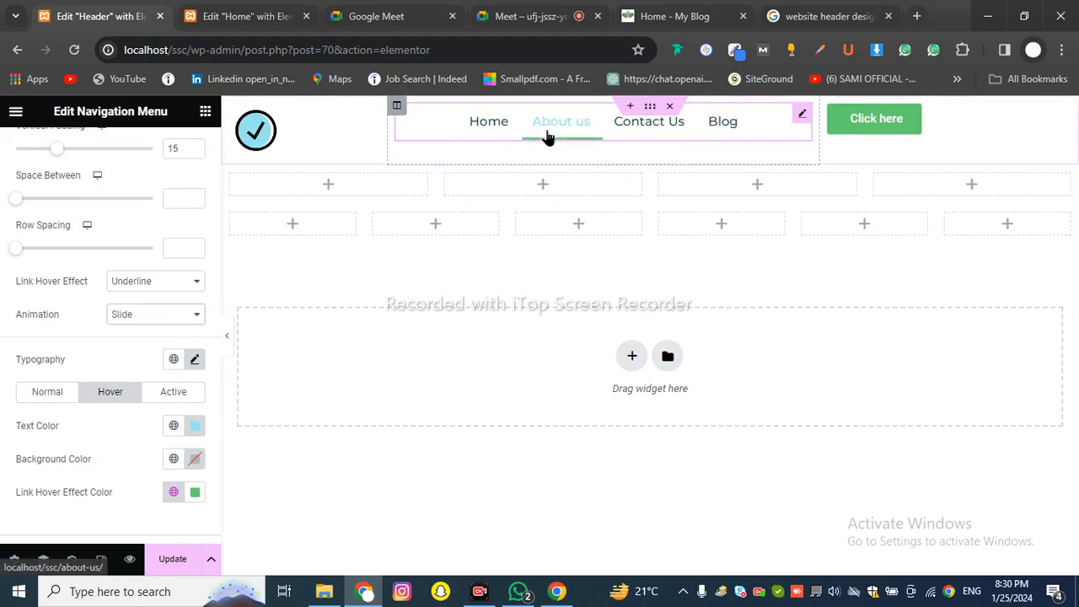
pyautogui.click(158, 313)
pyautogui.click(140, 355)
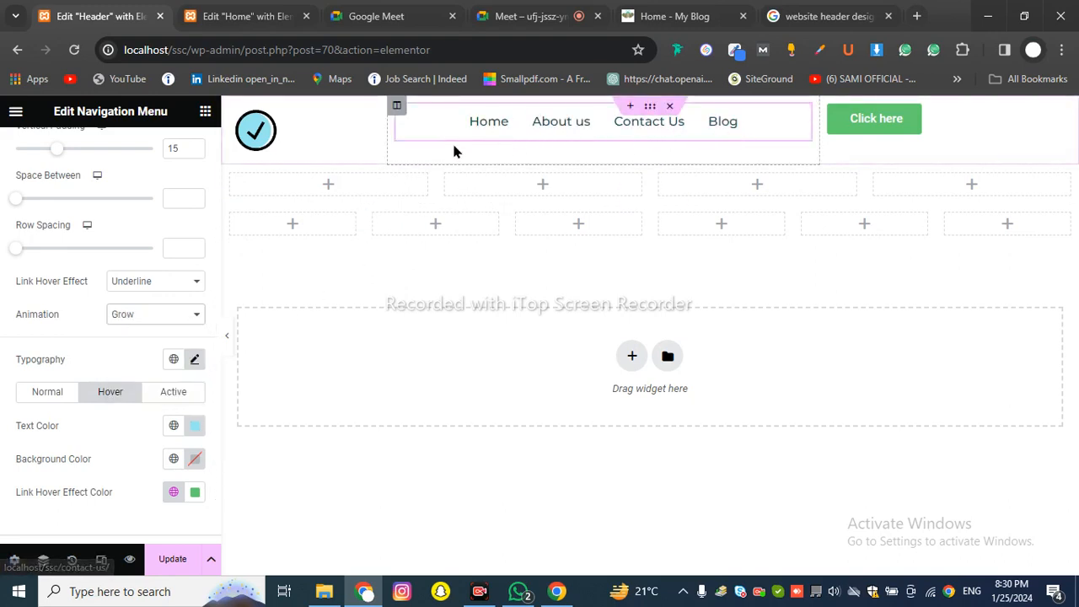
# - Set the menu's link hover effect color to #97e7f0 so the underline matches the hover text
pyautogui.scroll(-1, 140, 378)
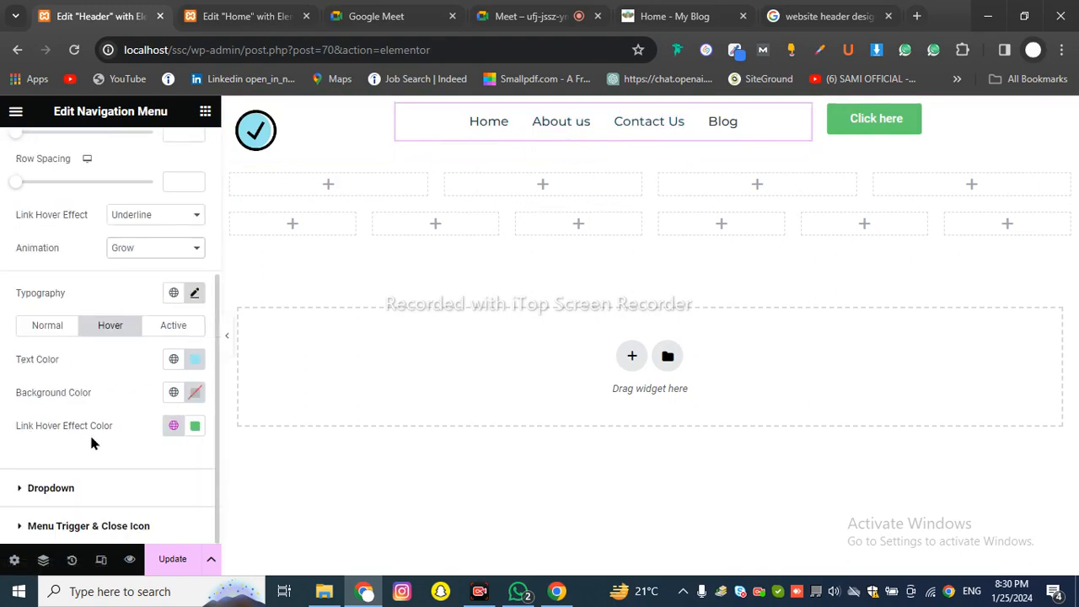
pyautogui.click(195, 425)
pyautogui.moveTo(185, 388); pyautogui.dragTo(84, 388)
pyautogui.rightClick(128, 386)
pyautogui.scroll(-1, 180, 164)
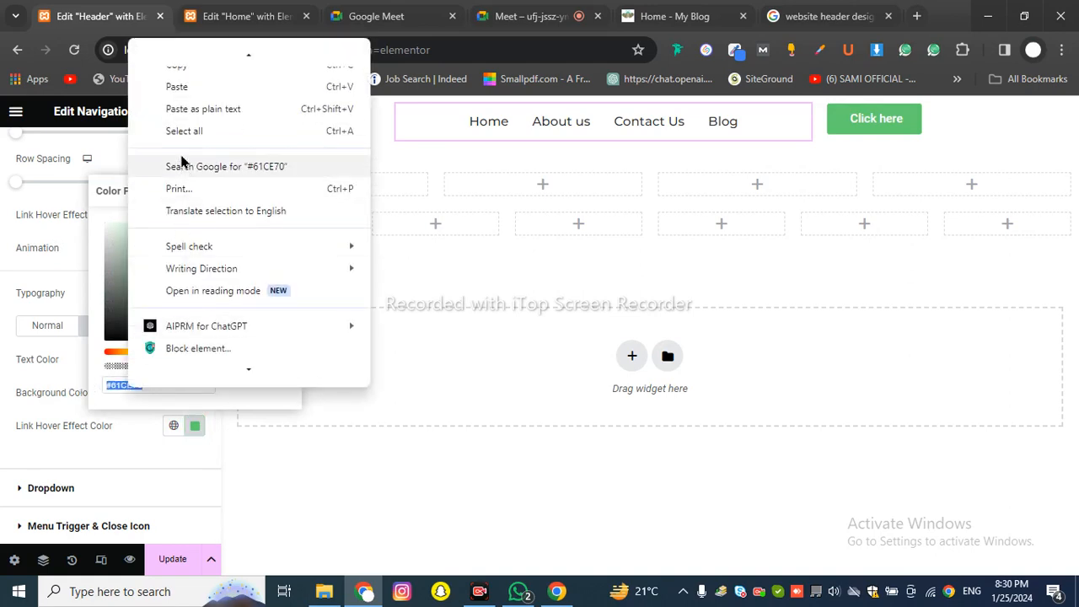
pyautogui.scroll(1, 180, 141)
pyautogui.click(177, 136)
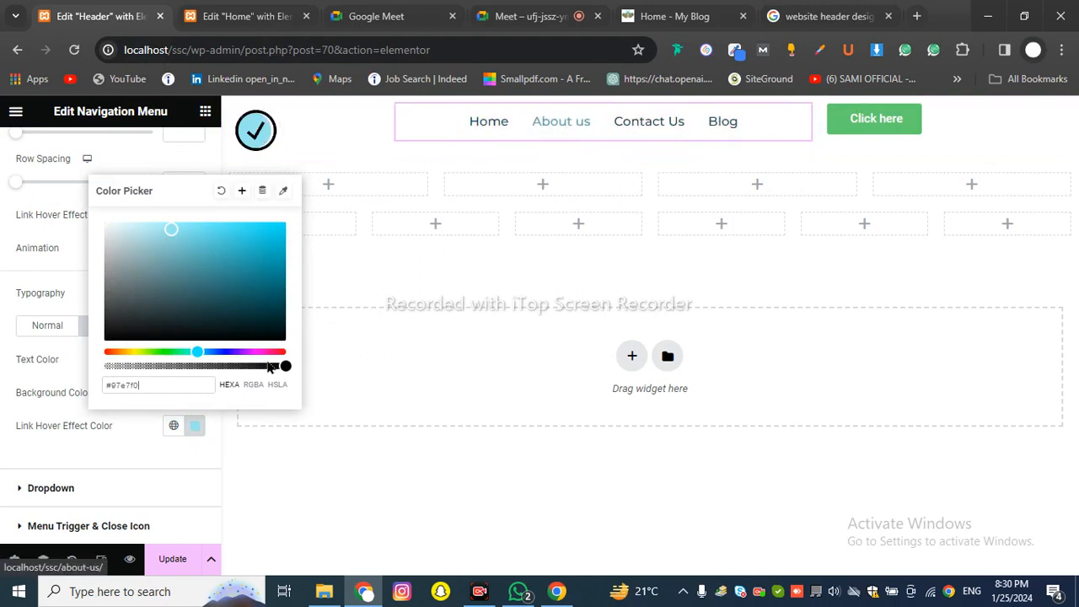
pyautogui.click(133, 455)
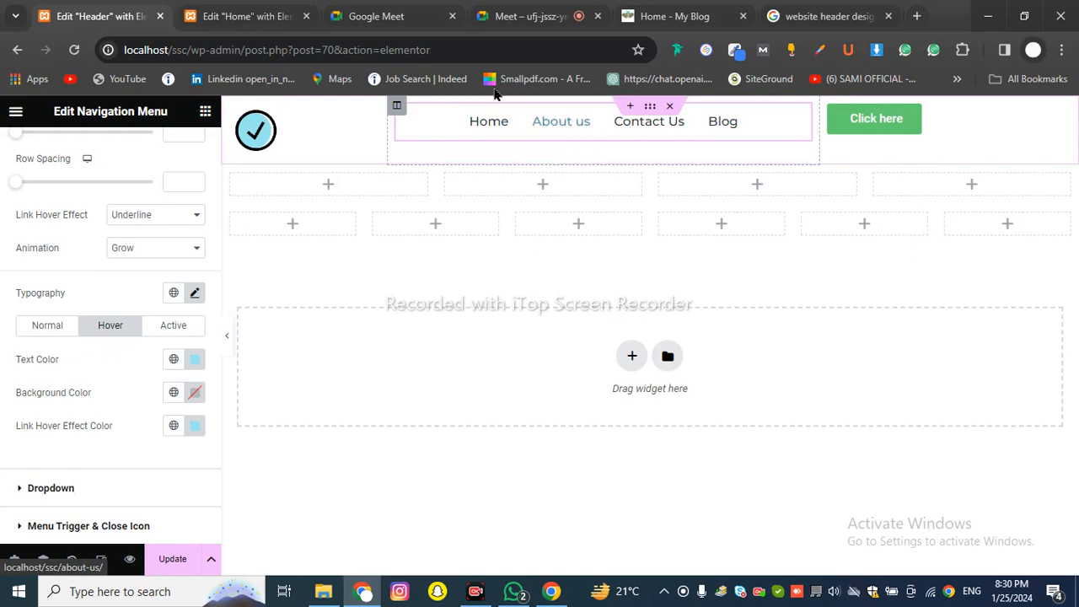
# - Switch to the Google Meet call to check the chat while toggling the microphone, and return to the Header template
pyautogui.click(525, 16)
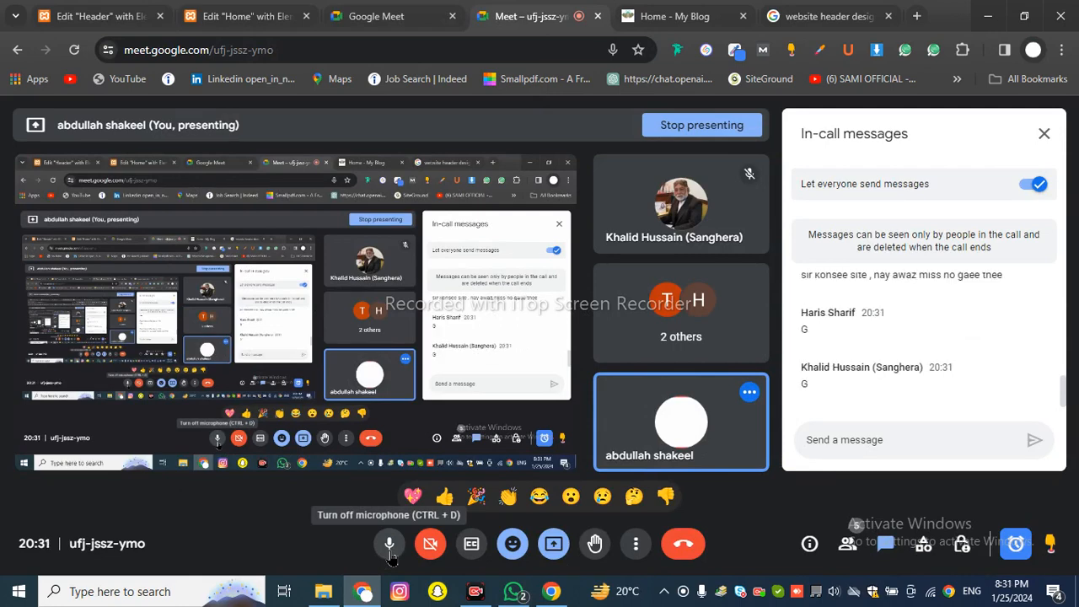
pyautogui.click(390, 556)
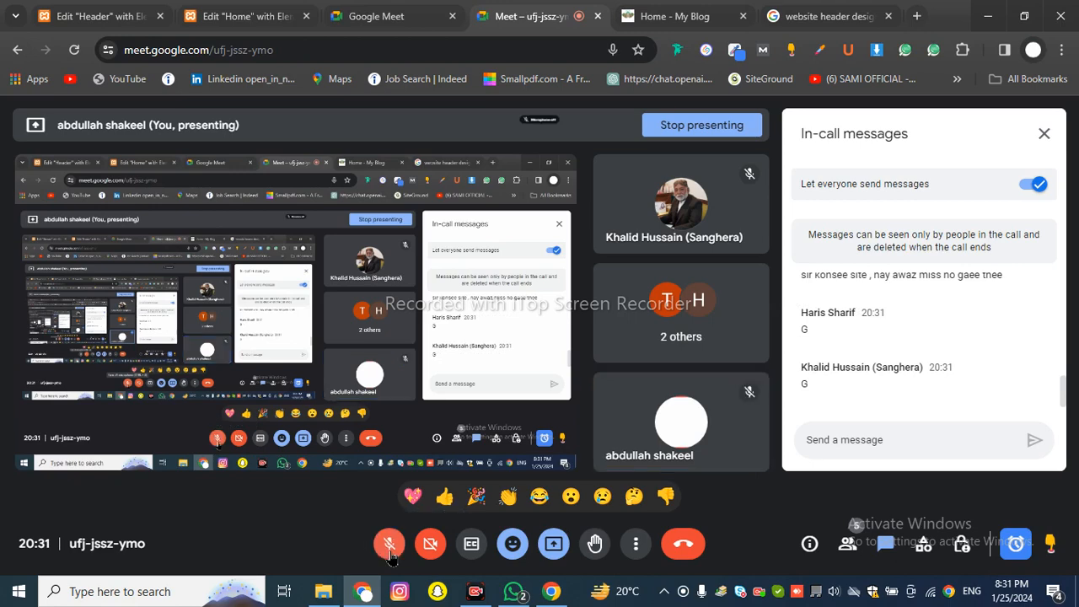
pyautogui.click(390, 555)
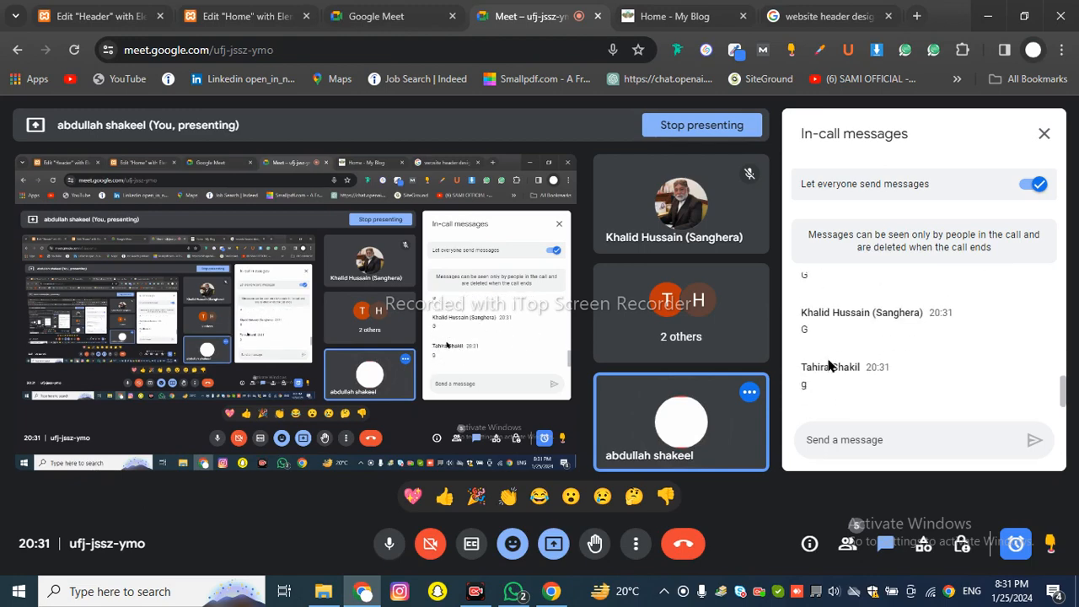
pyautogui.click(389, 546)
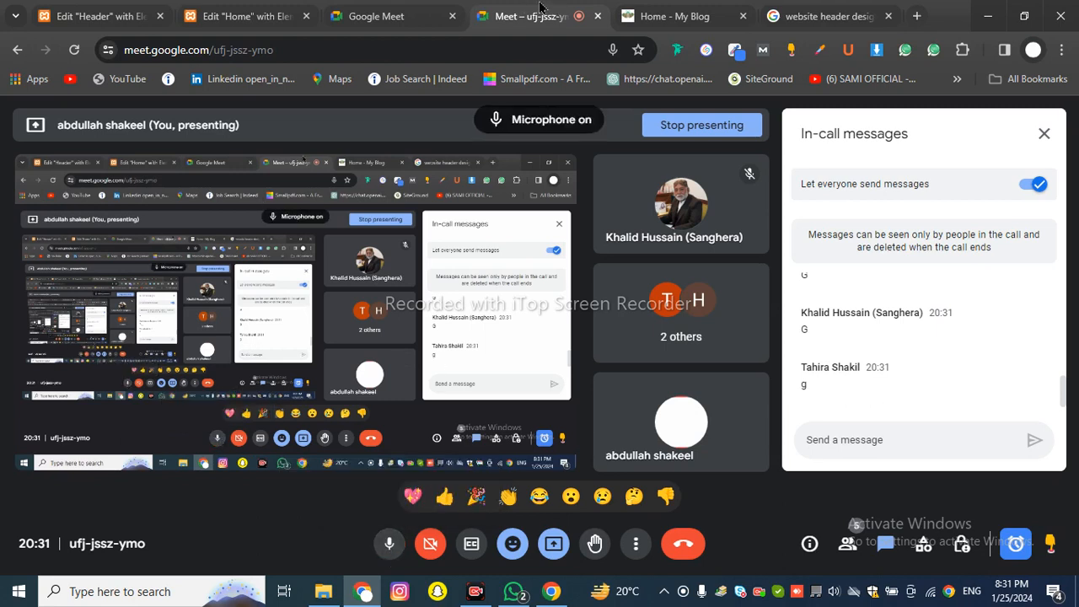
pyautogui.click(245, 16)
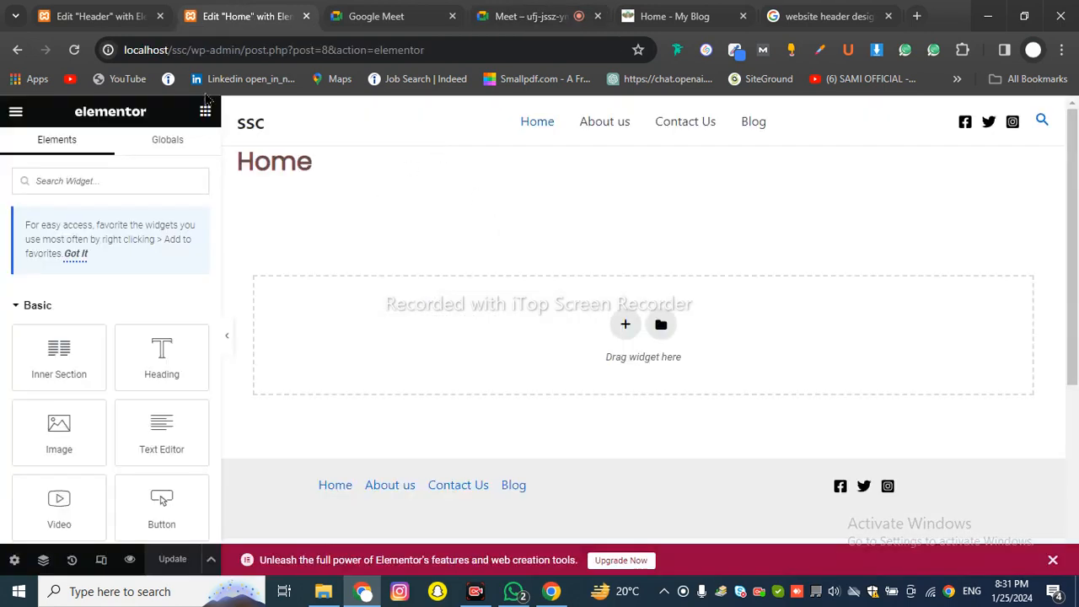
pyautogui.click(92, 16)
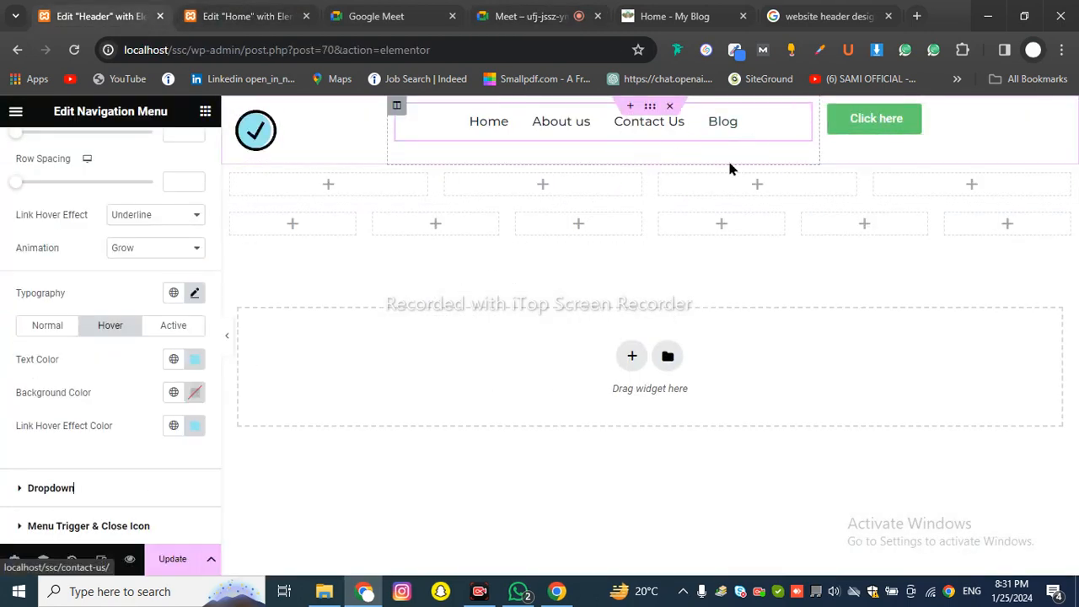
# - Keep the header button's type at Default and change its text to "lOGIN"
pyautogui.click(863, 129)
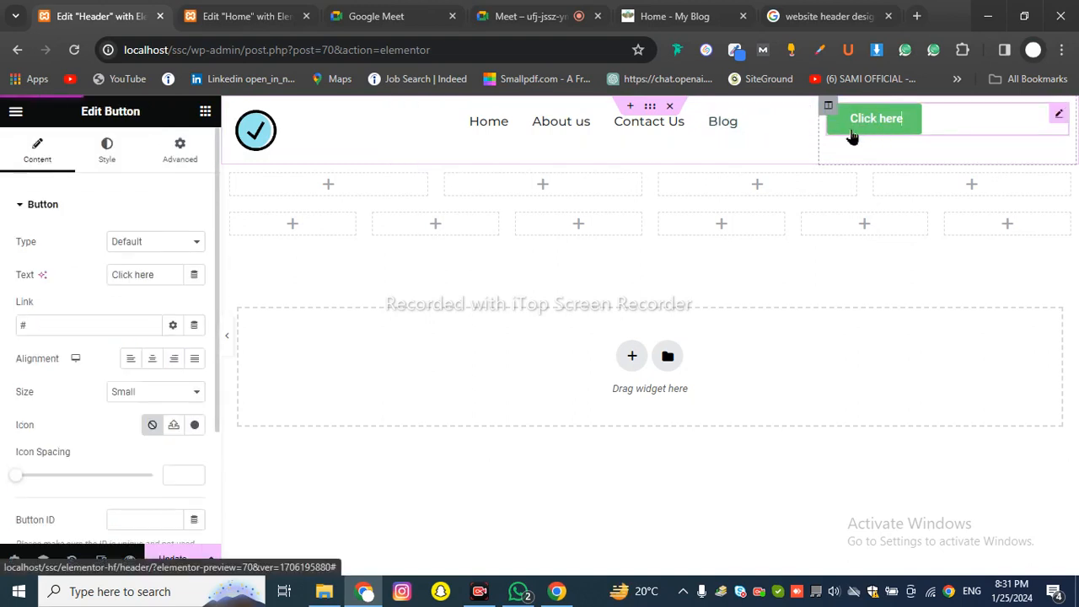
pyautogui.click(127, 243)
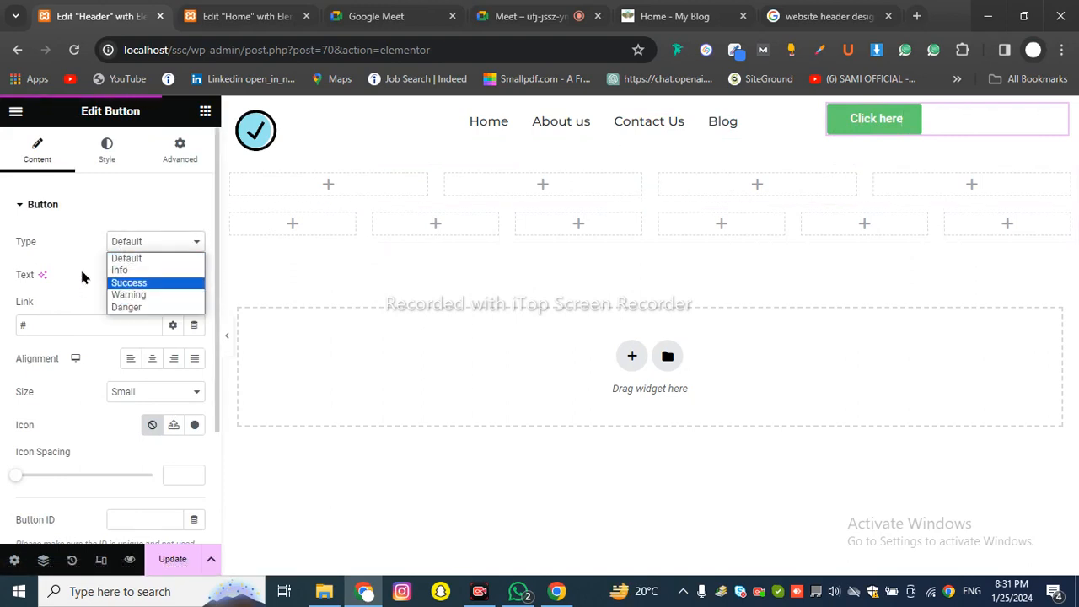
pyautogui.click(120, 263)
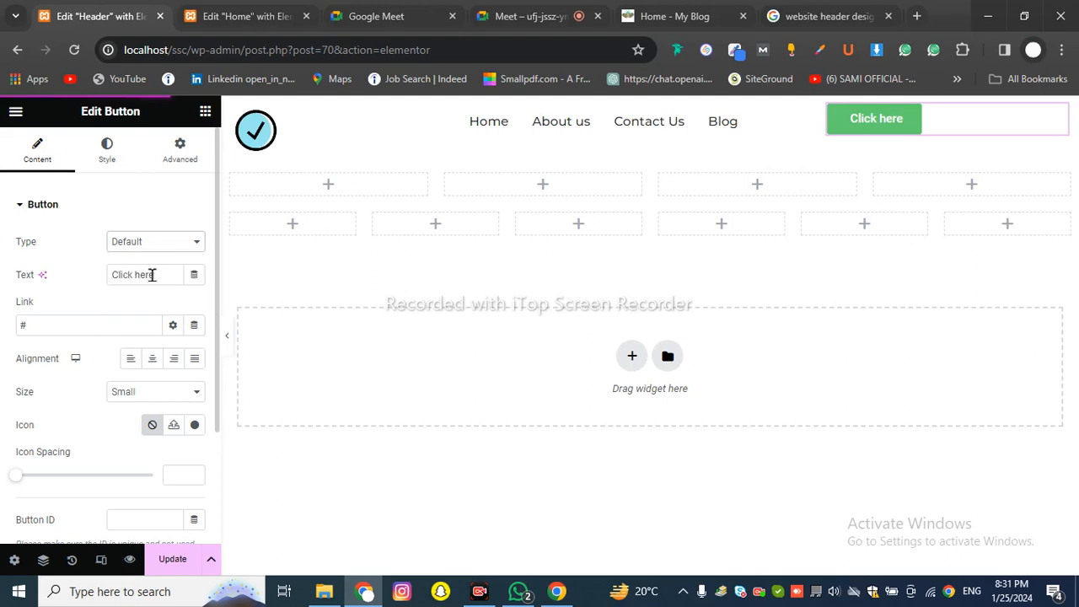
pyautogui.moveTo(132, 274); pyautogui.dragTo(108, 274)
pyautogui.write('j')
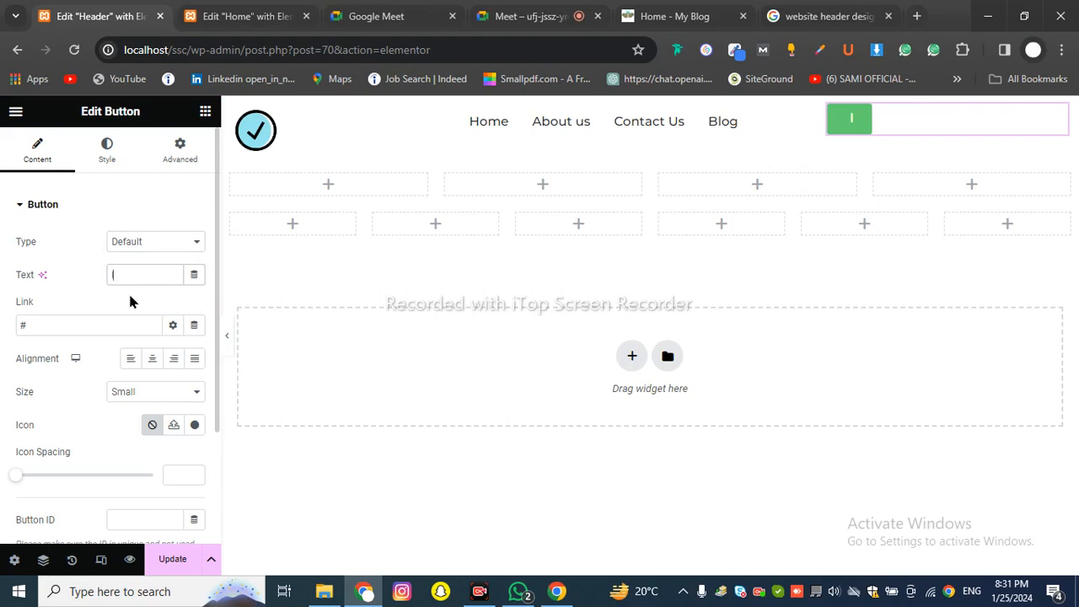
pyautogui.write('OGIN')
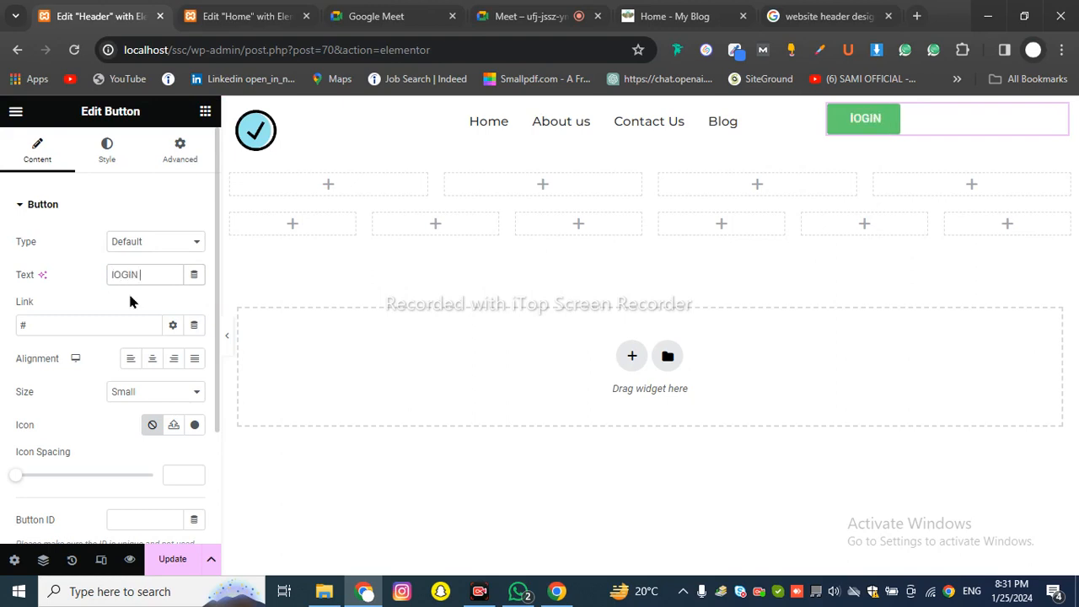
# - Select the # placeholder in the header button's link
pyautogui.click(53, 324)
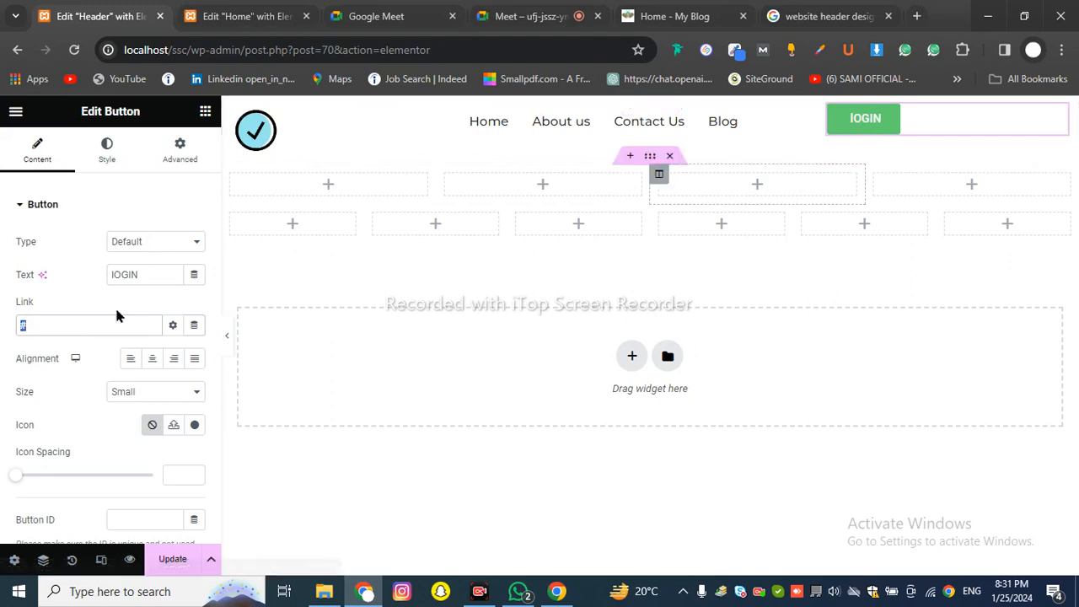
pyautogui.rightClick(39, 325)
pyautogui.click(19, 327)
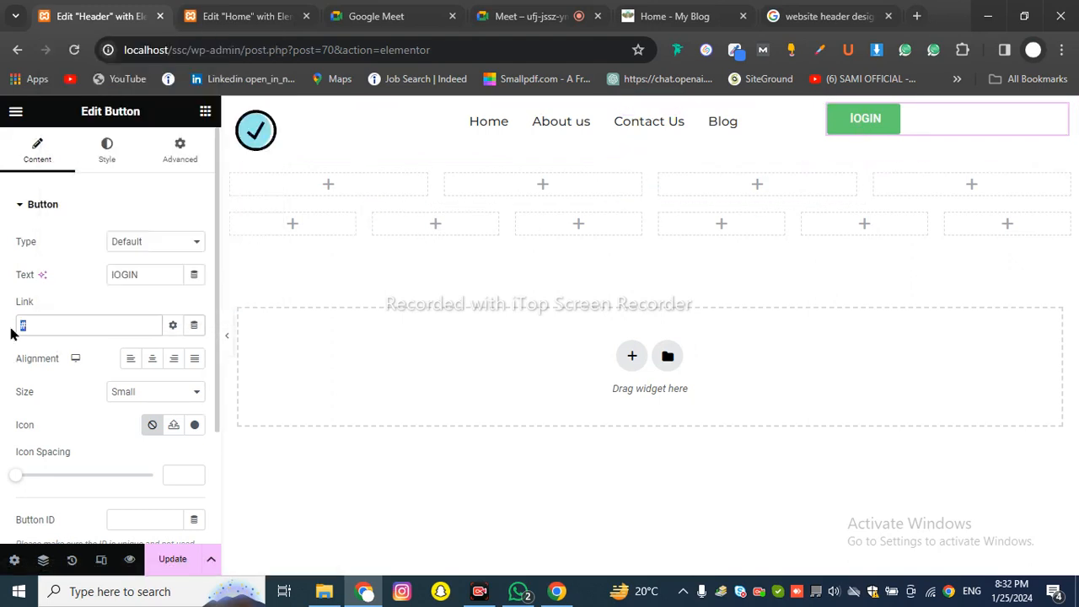
# - Clear the login button's link and center-align the button in its column
pyautogui.press('BackSpace')
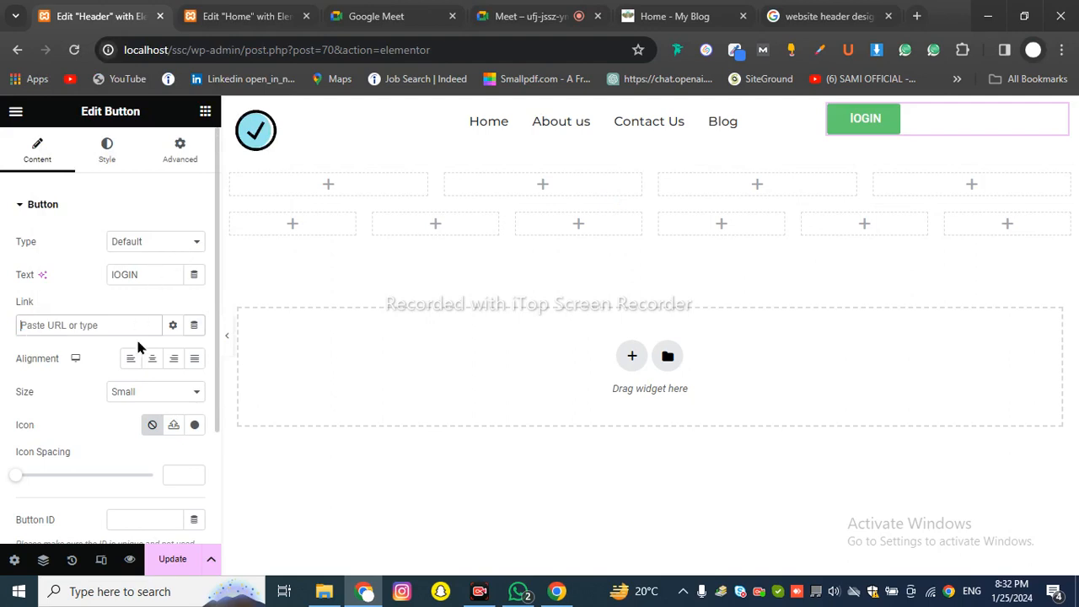
pyautogui.scroll(-2, 153, 327)
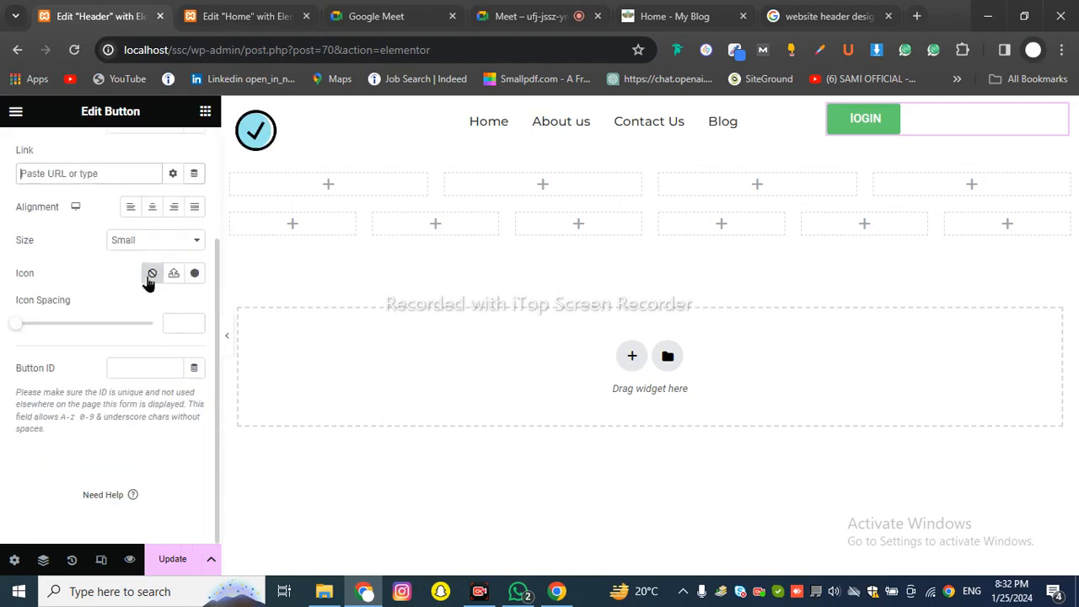
pyautogui.click(152, 208)
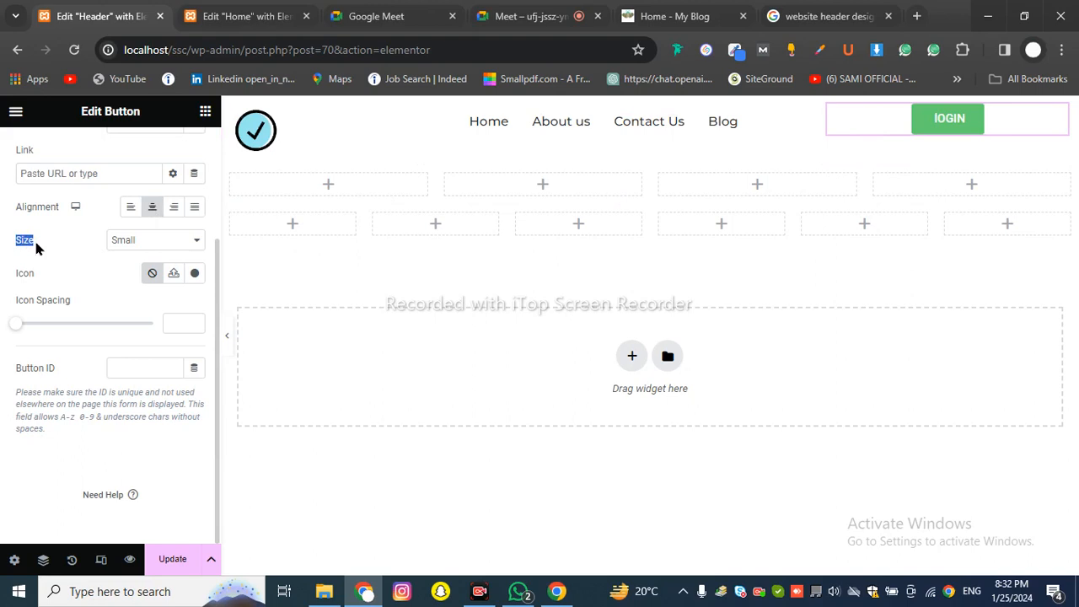
# - Try the Large size on the login button and set it back to Small
pyautogui.click(124, 242)
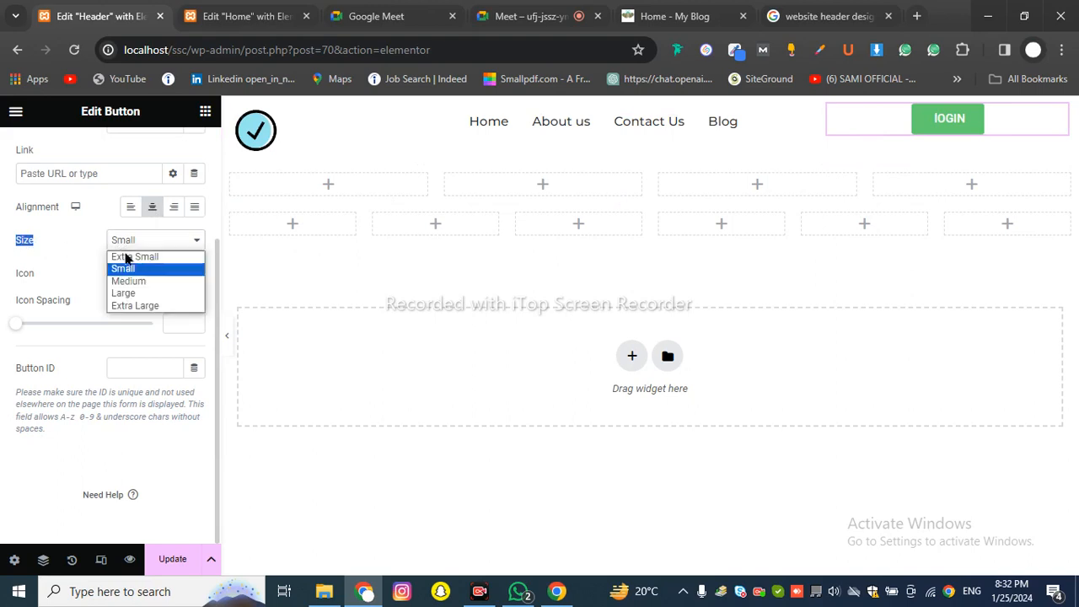
pyautogui.click(124, 293)
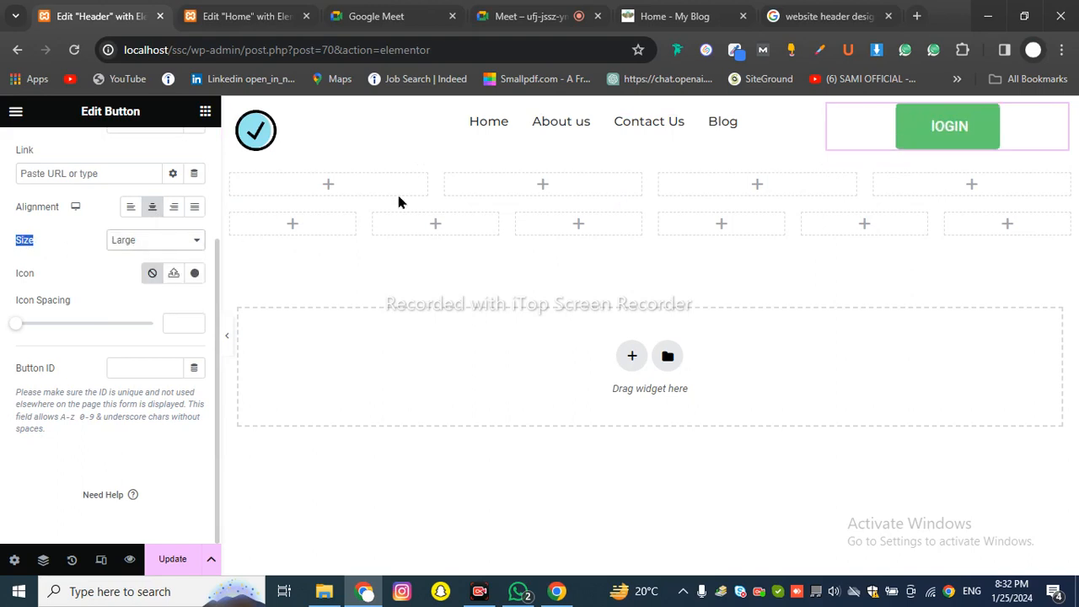
pyautogui.click(145, 240)
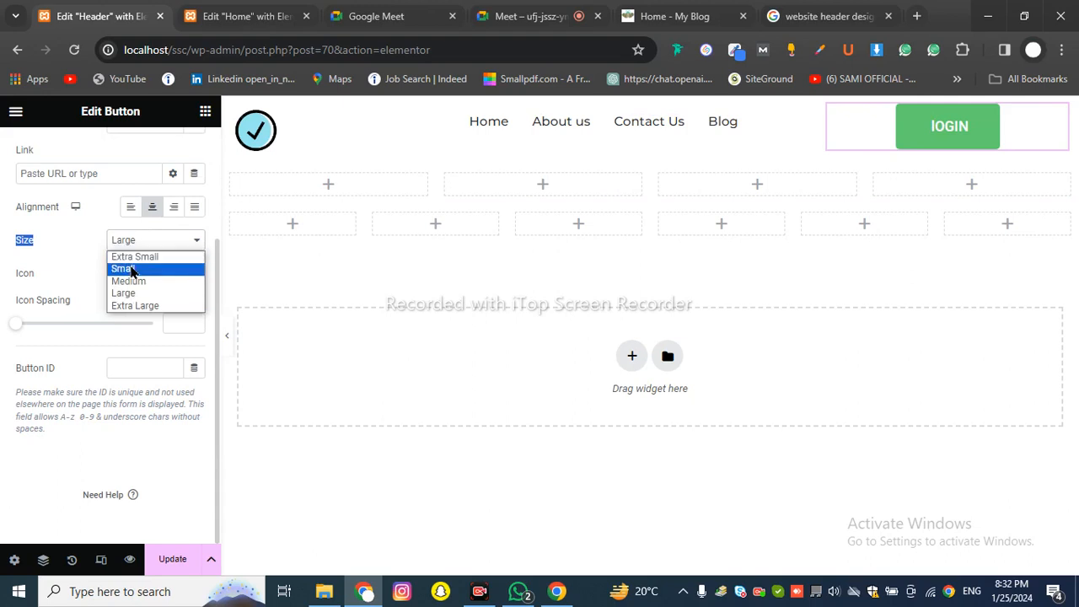
pyautogui.click(130, 269)
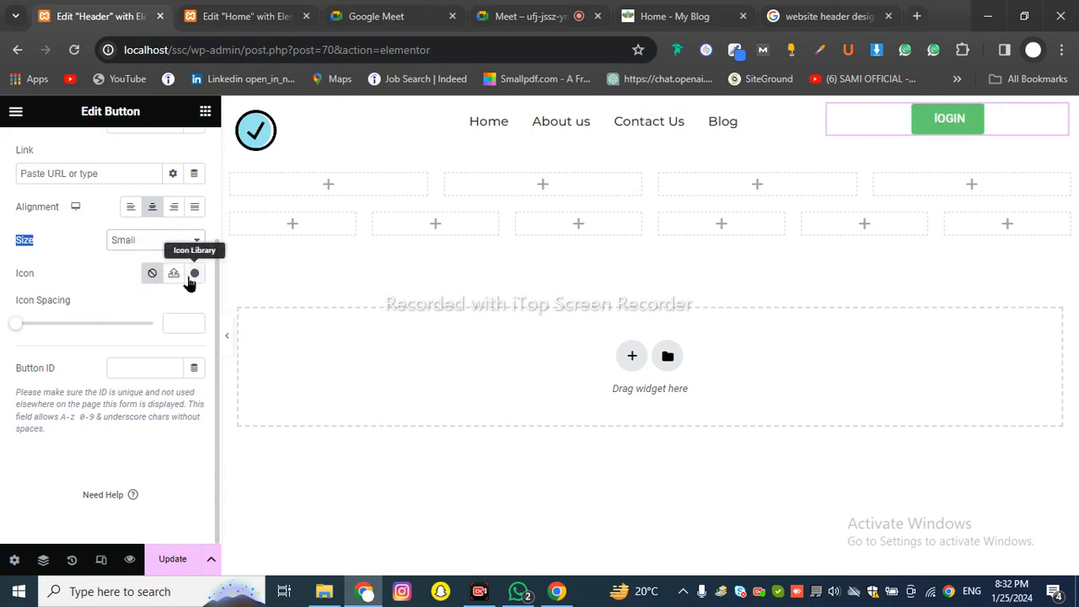
# - Insert the right-pointing chevron from the icon library as the login button's icon
pyautogui.click(191, 282)
pyautogui.scroll(-4, 595, 309)
pyautogui.scroll(-12, 596, 324)
pyautogui.scroll(-10, 607, 333)
pyautogui.scroll(-6, 687, 352)
pyautogui.scroll(-6, 687, 357)
pyautogui.scroll(-3, 687, 357)
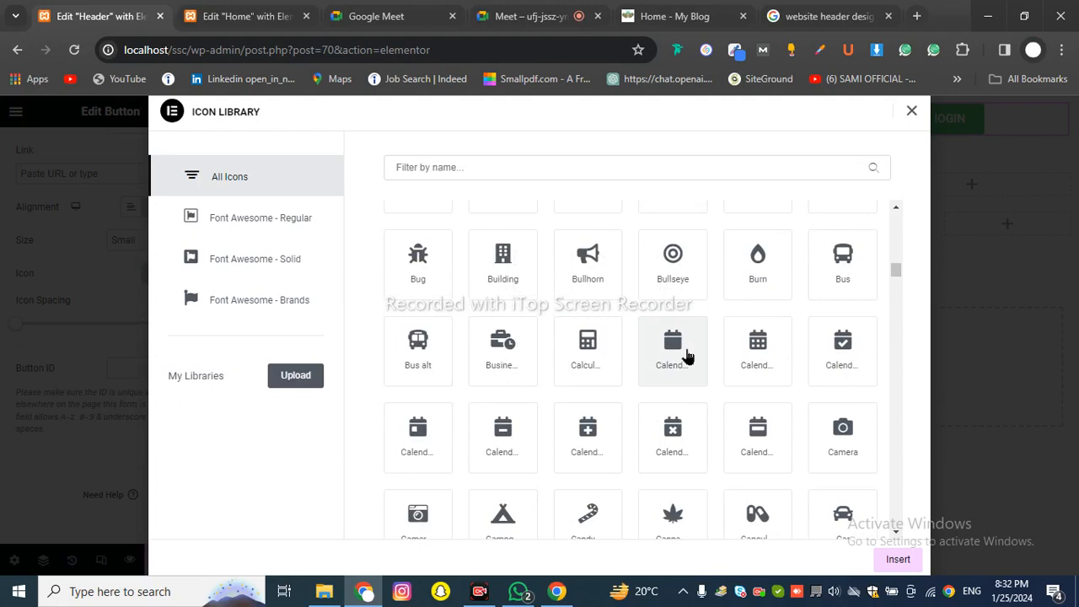
pyautogui.scroll(-1, 687, 357)
pyautogui.scroll(-3, 687, 357)
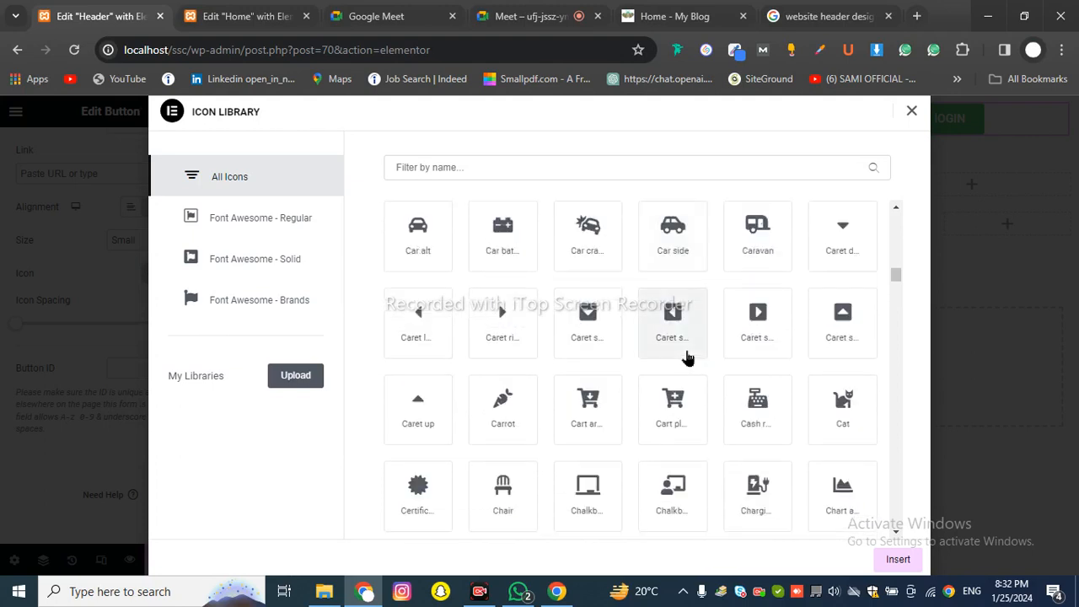
pyautogui.scroll(-3, 685, 357)
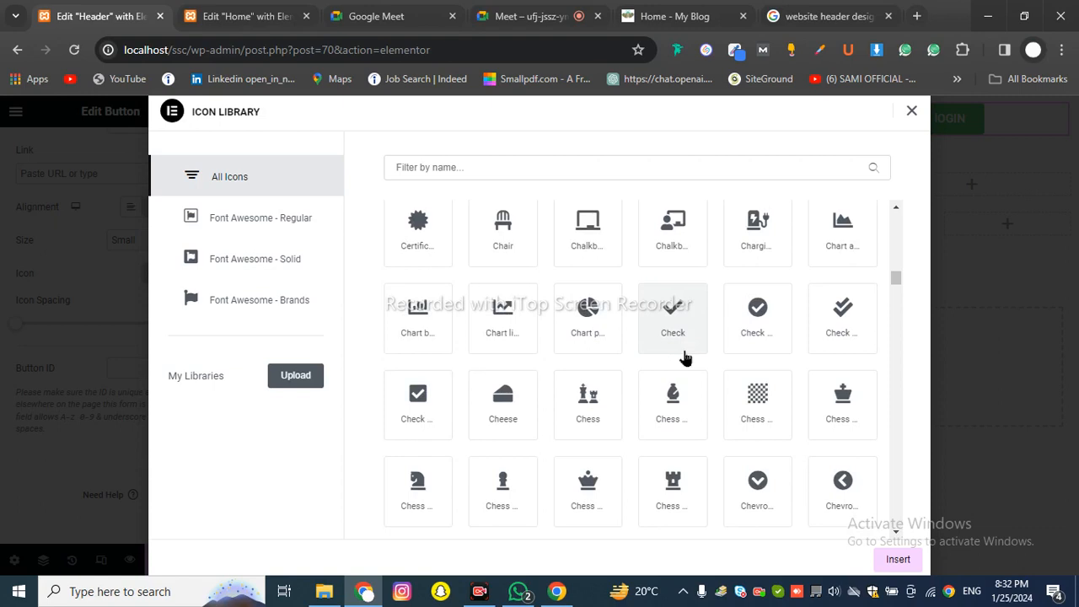
pyautogui.scroll(-2, 685, 357)
pyautogui.scroll(-2, 683, 357)
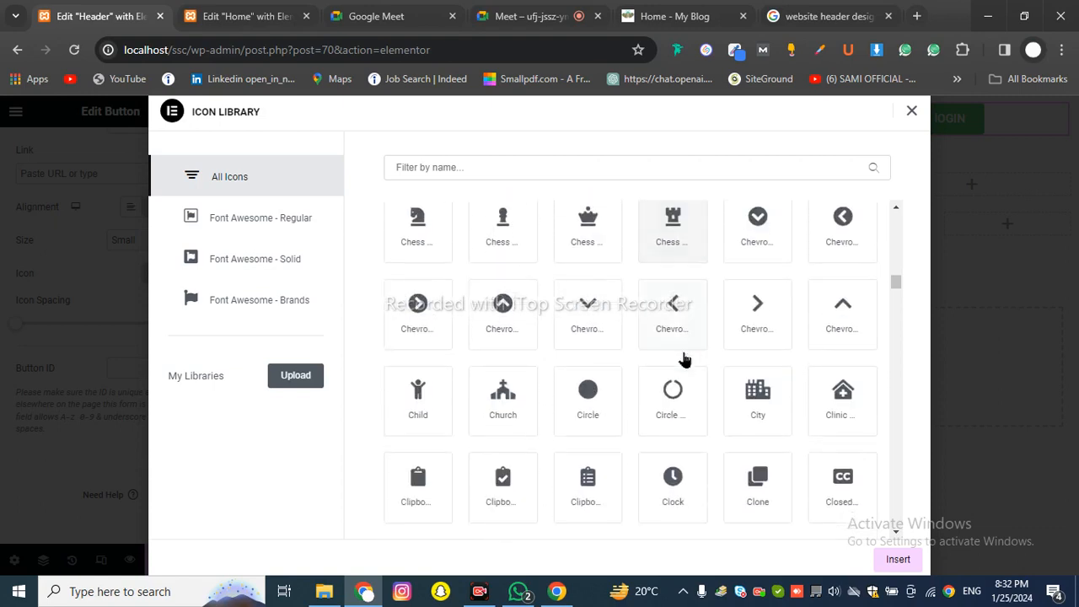
pyautogui.click(756, 327)
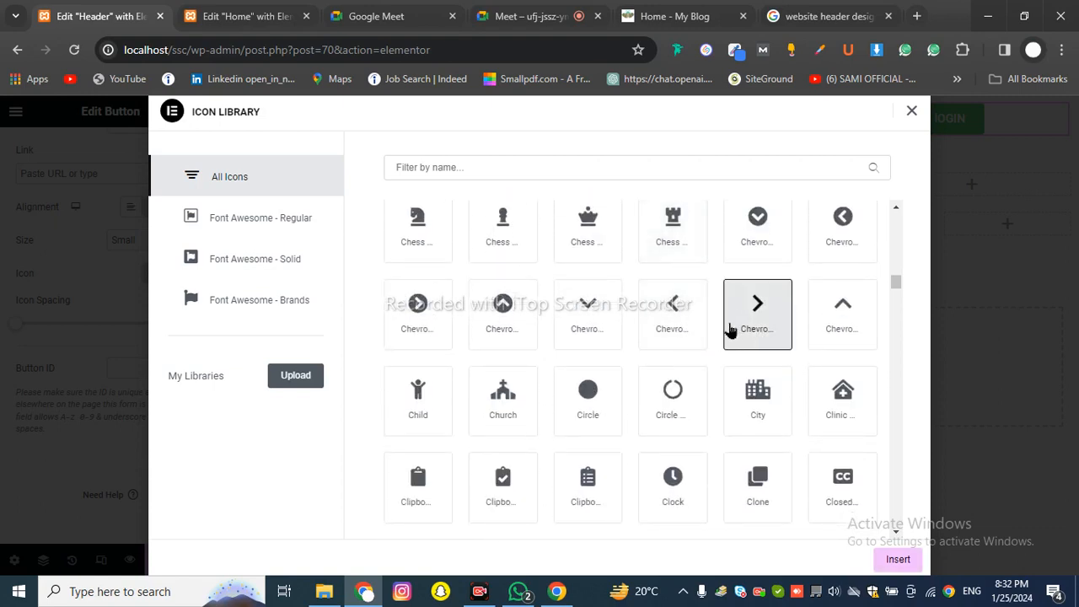
pyautogui.scroll(-2, 730, 330)
pyautogui.scroll(-9, 730, 331)
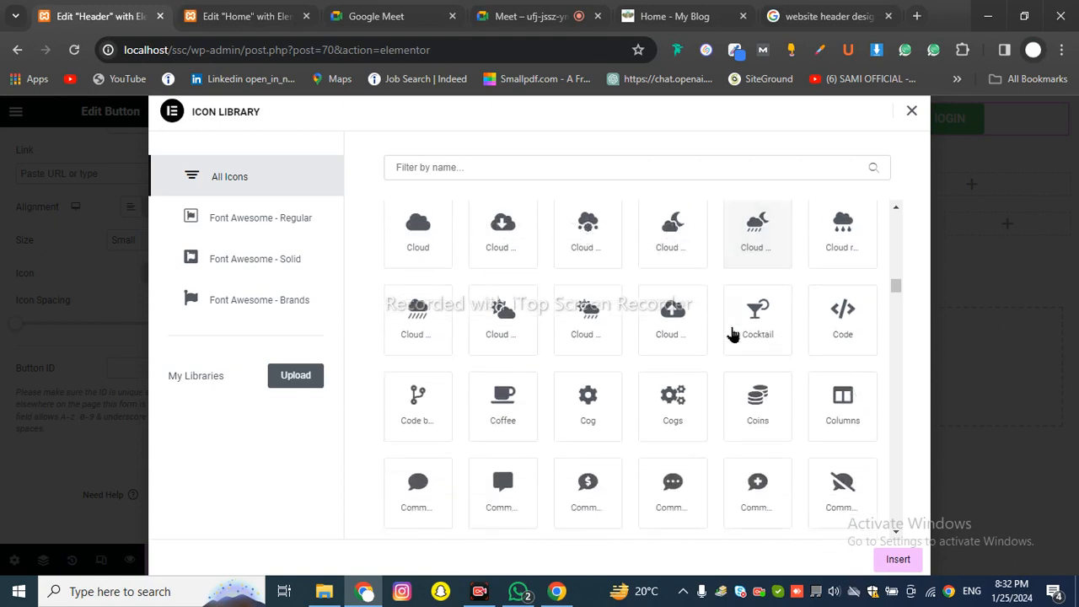
pyautogui.scroll(-5, 649, 356)
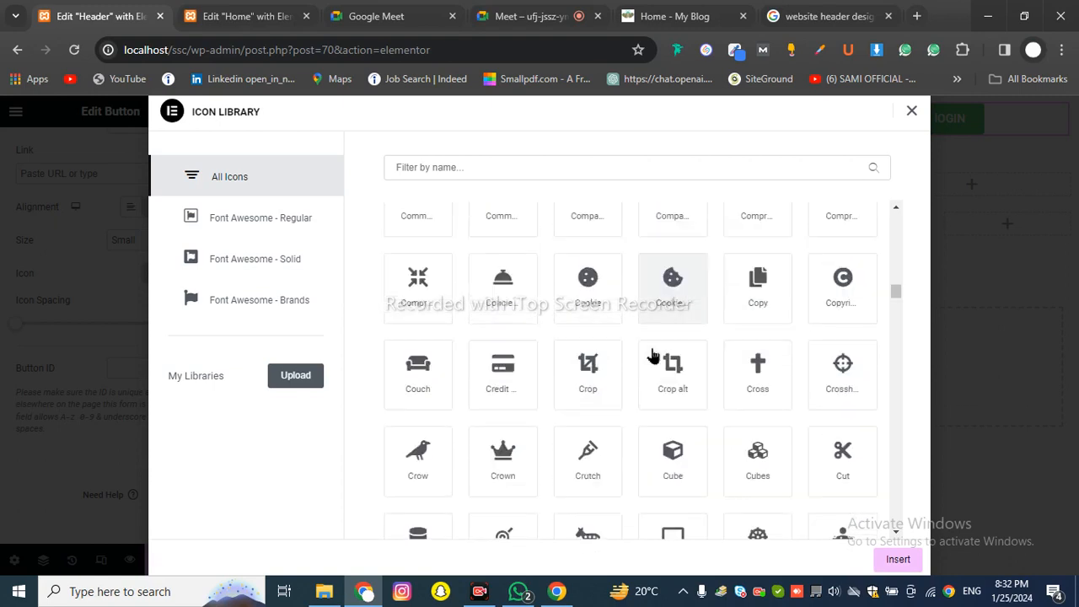
pyautogui.scroll(-7, 650, 356)
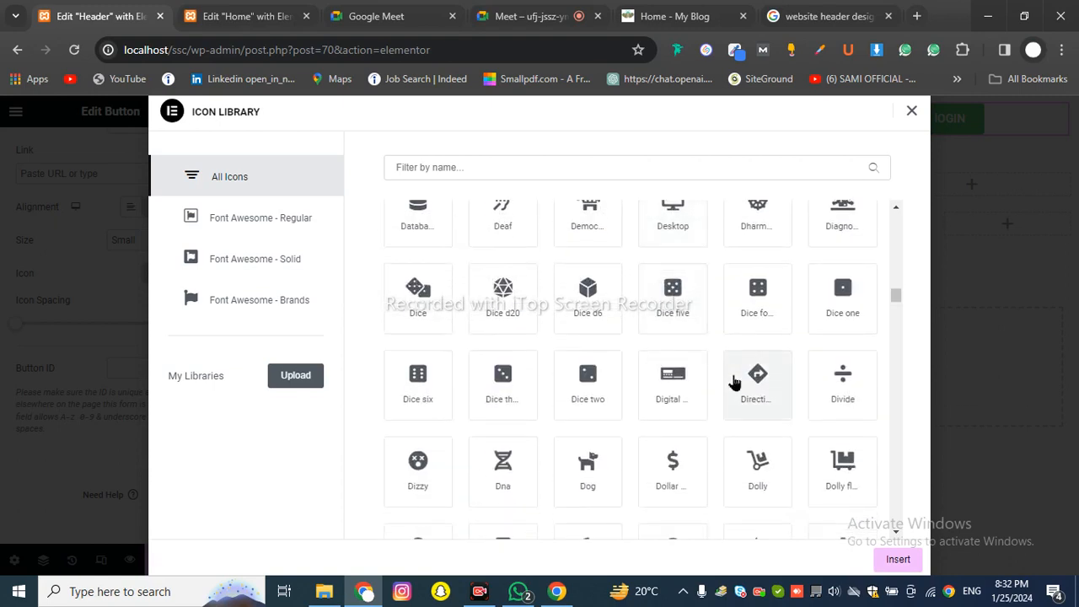
pyautogui.scroll(-9, 734, 383)
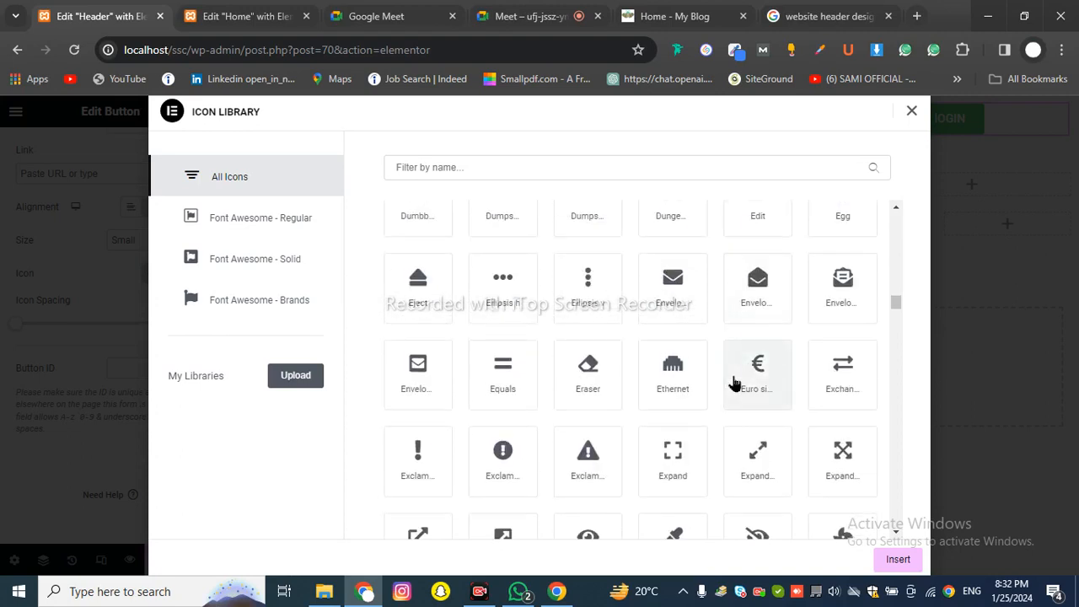
pyautogui.scroll(-3, 735, 382)
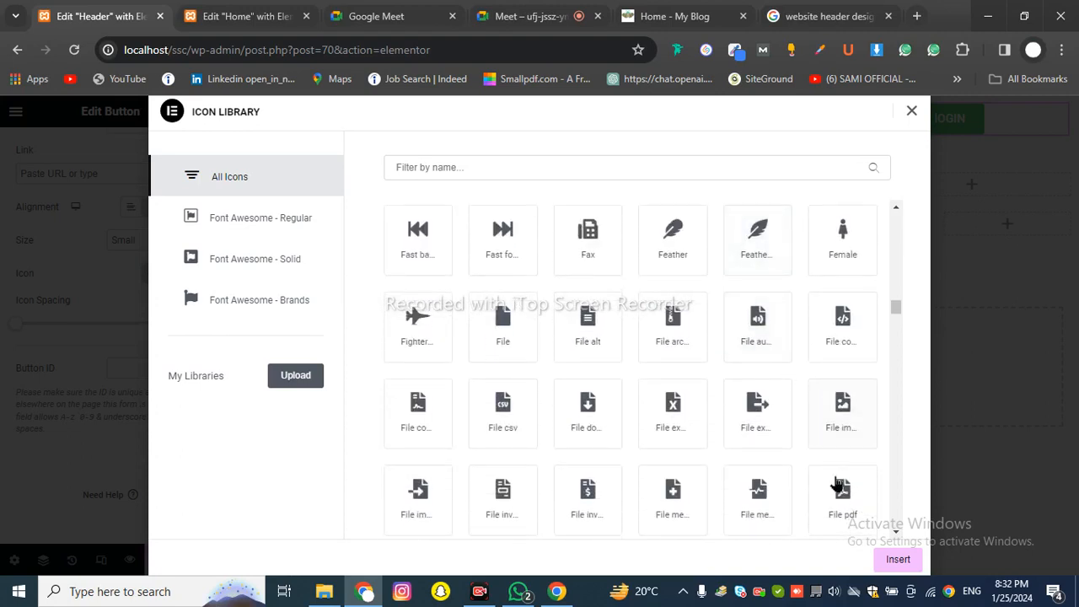
pyautogui.click(895, 560)
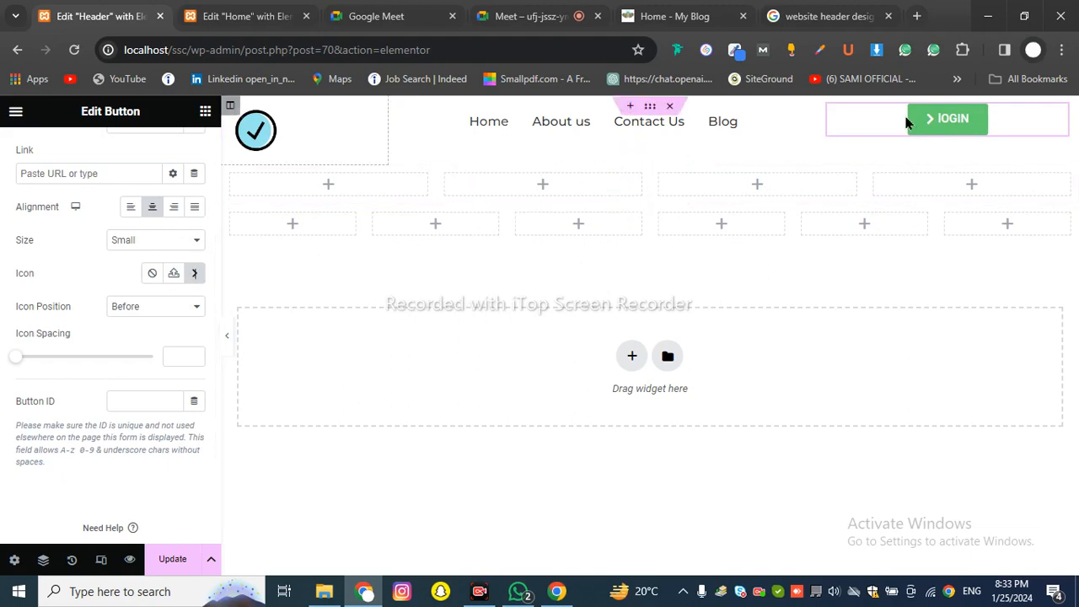
# - Place the chevron icon after the login button's text with an icon spacing of 9
pyautogui.click(120, 310)
pyautogui.click(124, 333)
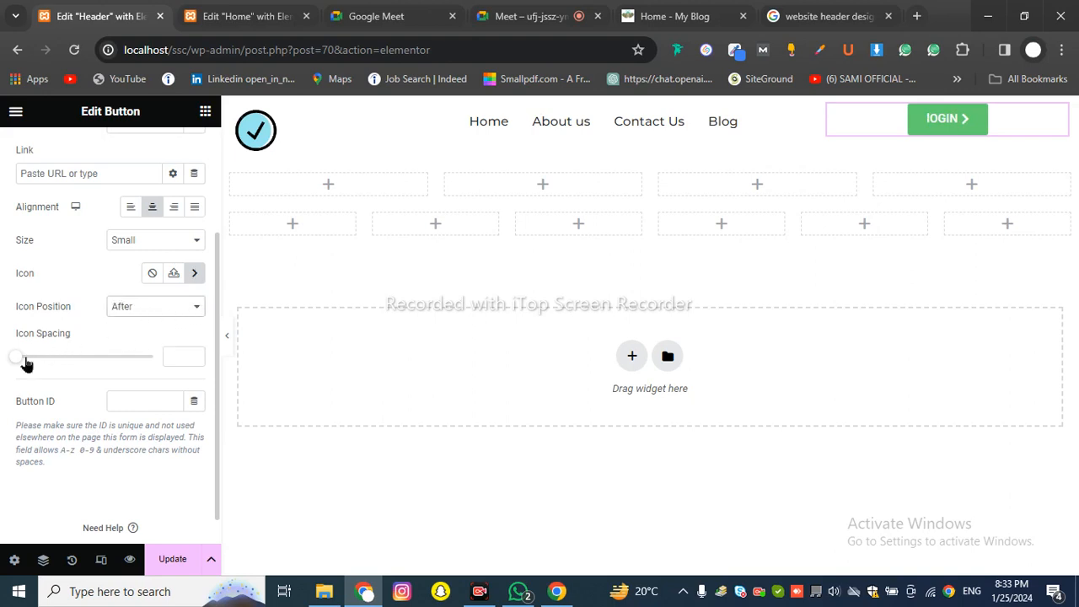
pyautogui.moveTo(14, 367); pyautogui.dragTo(40, 366)
pyautogui.scroll(2, 67, 354)
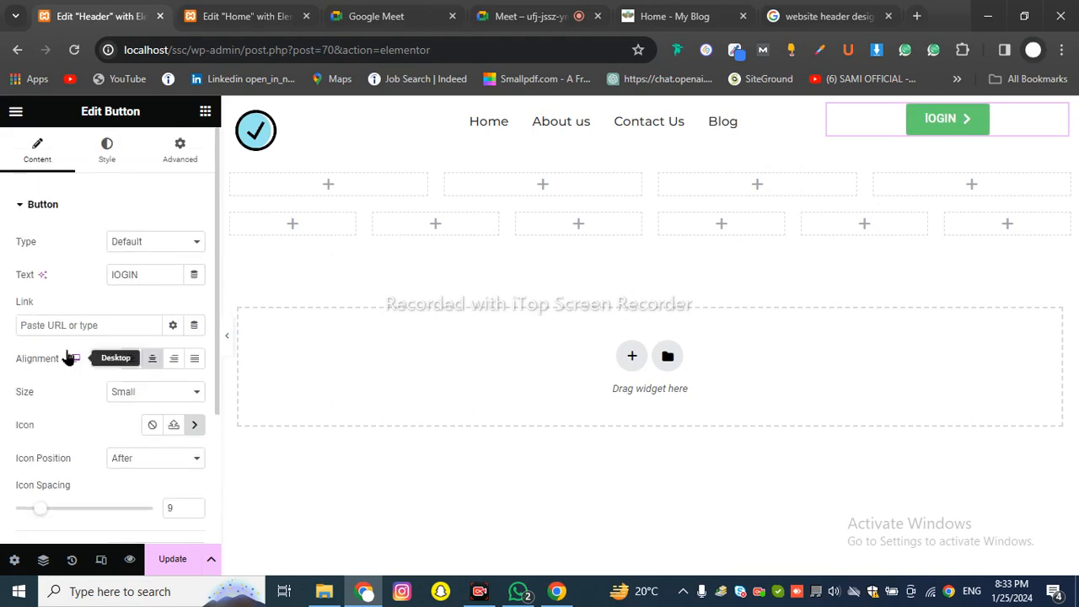
pyautogui.scroll(-3, 56, 402)
pyautogui.moveTo(11, 371)
pyautogui.mouseDown()
pyautogui.moveTo(83, 366)
pyautogui.moveTo(6, 366)
pyautogui.mouseUp()
pyautogui.click(55, 365)
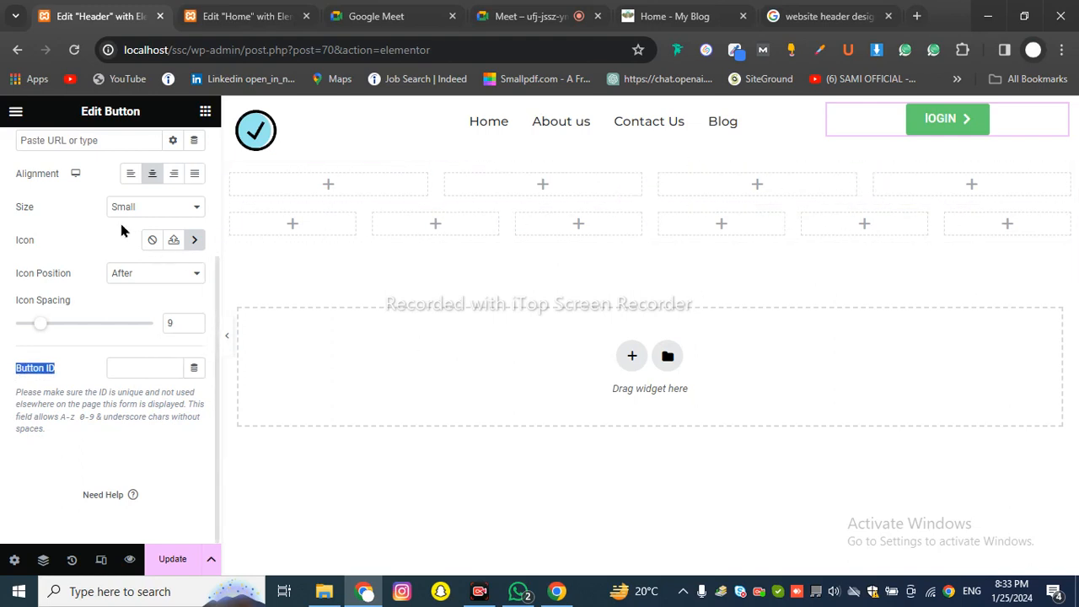
pyautogui.scroll(3, 121, 224)
pyautogui.scroll(-3, 107, 282)
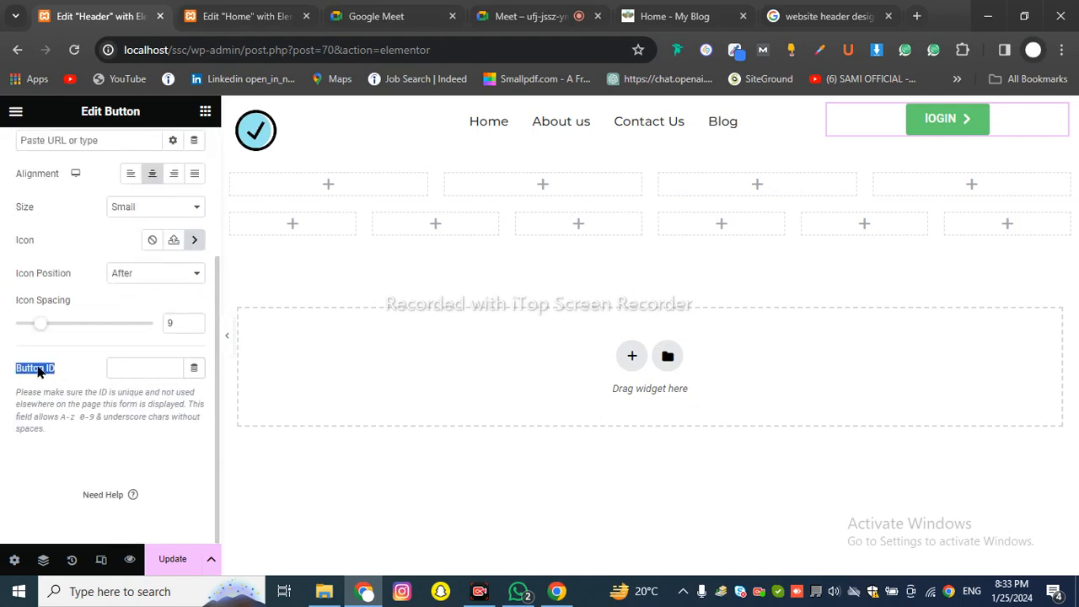
pyautogui.scroll(3, 76, 362)
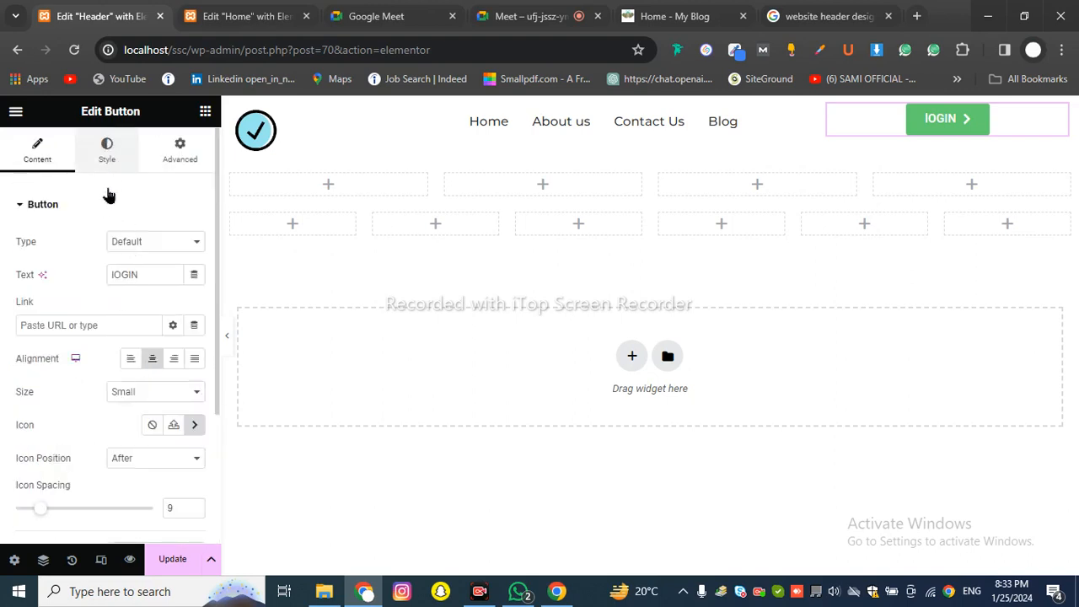
# - Set the login button's normal-state background color to #97e7f0
pyautogui.click(106, 150)
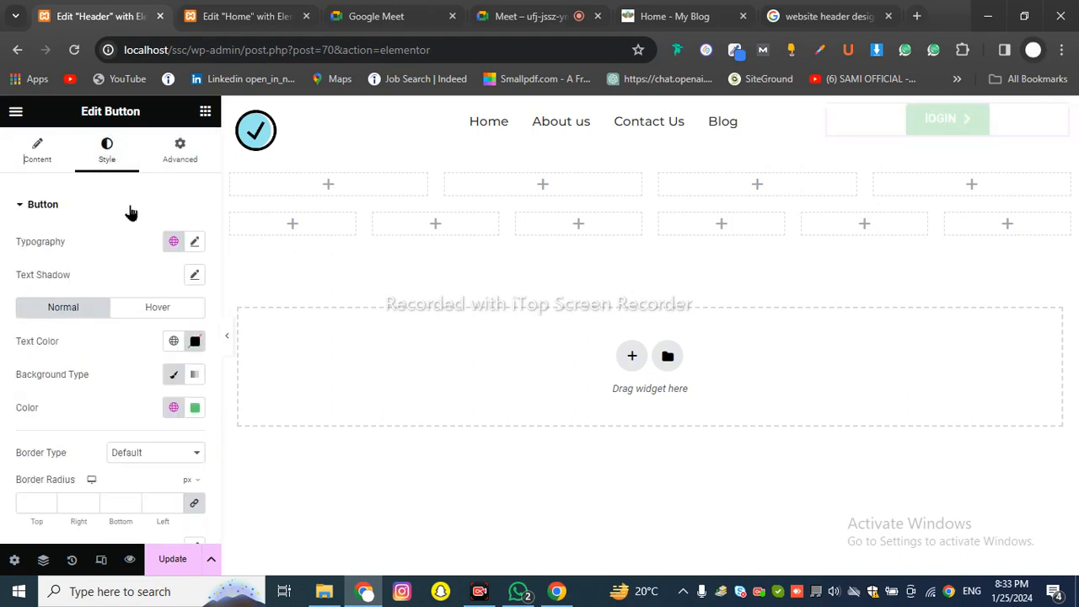
pyautogui.scroll(-3, 139, 240)
pyautogui.scroll(2, 173, 257)
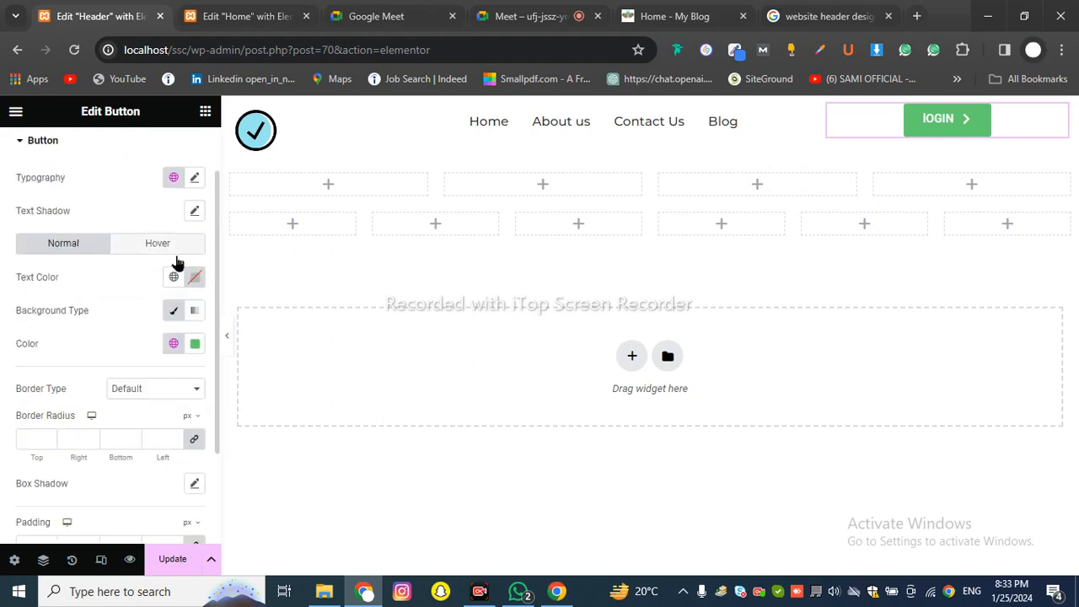
pyautogui.click(195, 343)
pyautogui.moveTo(270, 438); pyautogui.dragTo(196, 438)
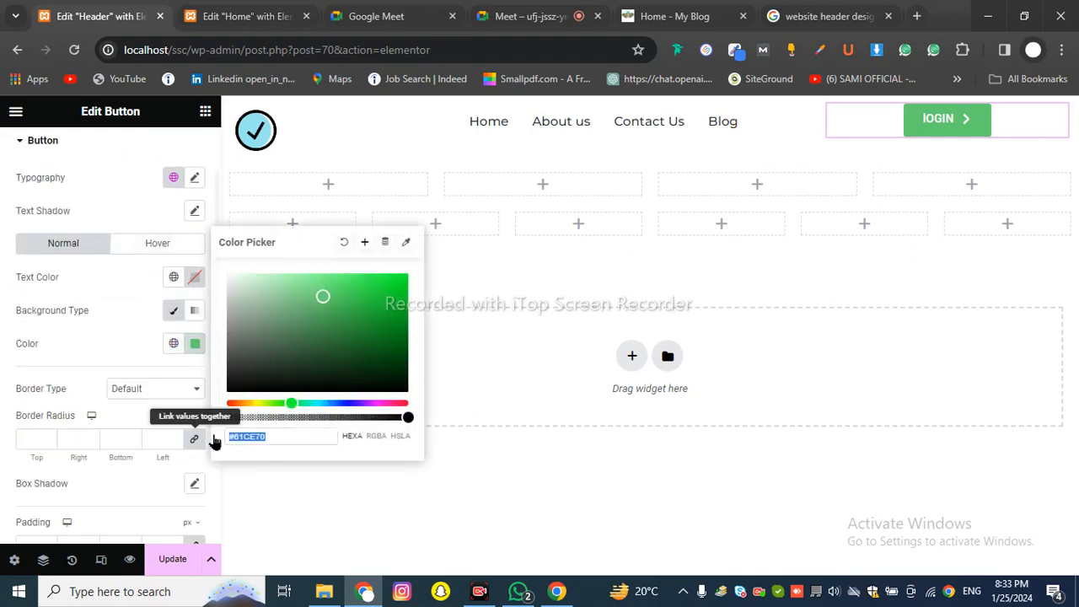
pyautogui.rightClick(275, 443)
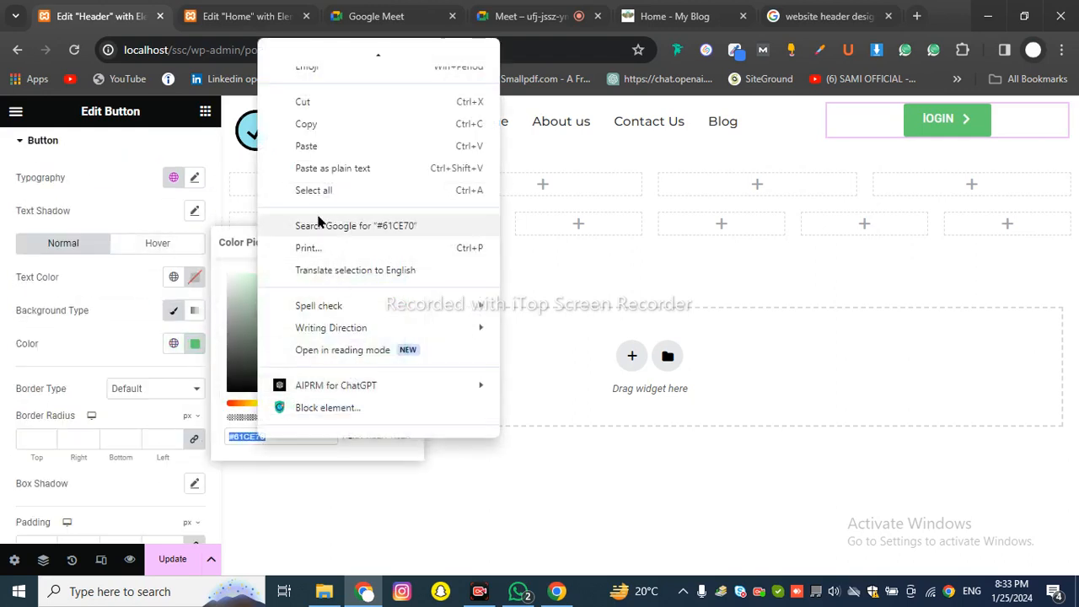
pyautogui.click(314, 145)
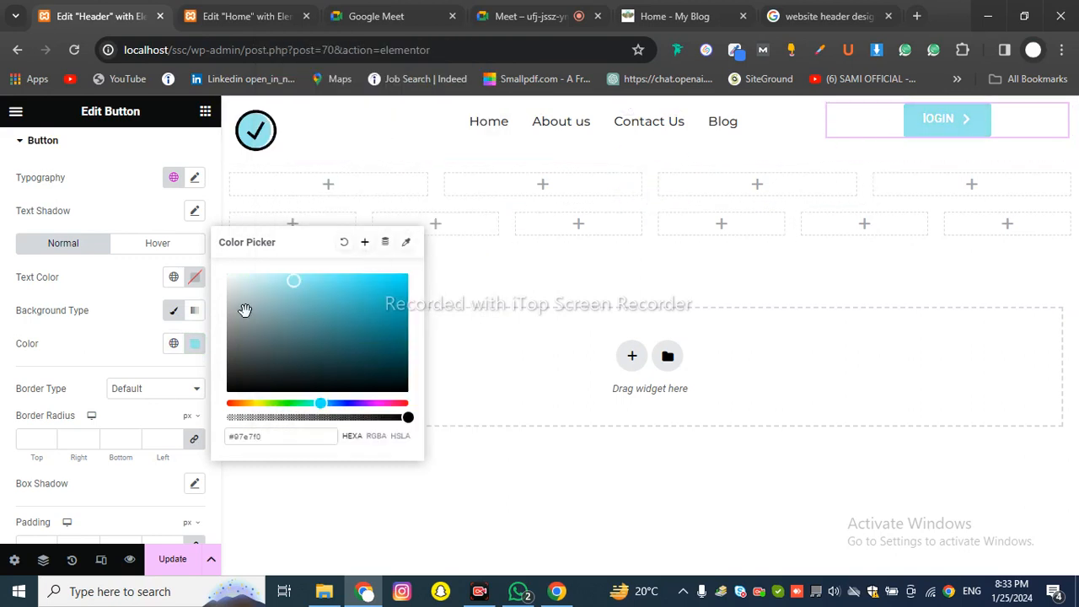
pyautogui.click(88, 348)
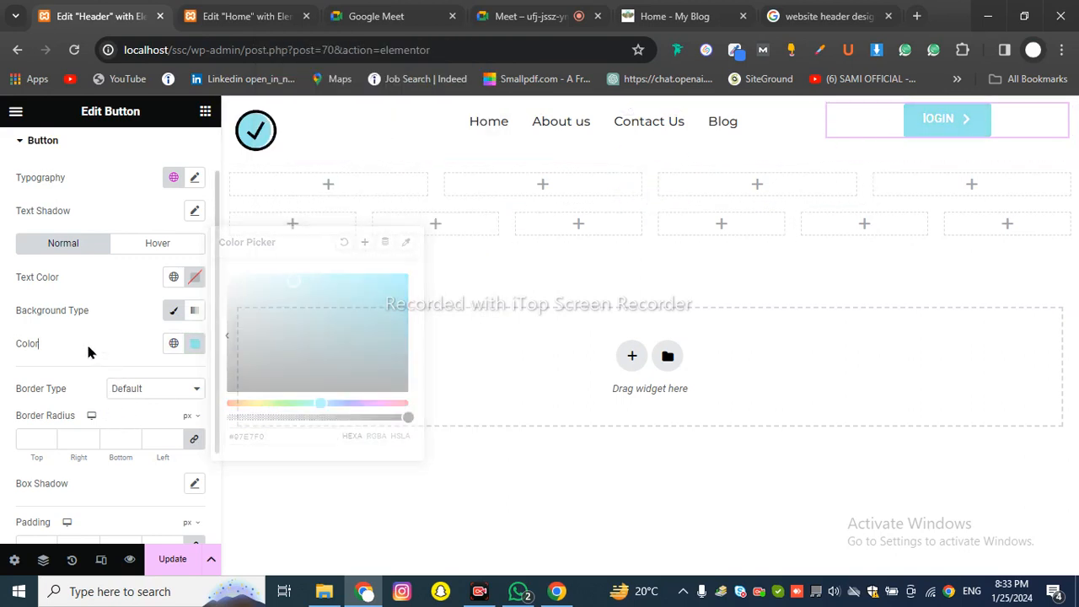
# - Try a linked border radius of 19 px on the login button and clear it again
pyautogui.click(47, 437)
pyautogui.click(47, 438)
pyautogui.click(47, 438)
pyautogui.click(47, 437)
pyautogui.click(48, 438)
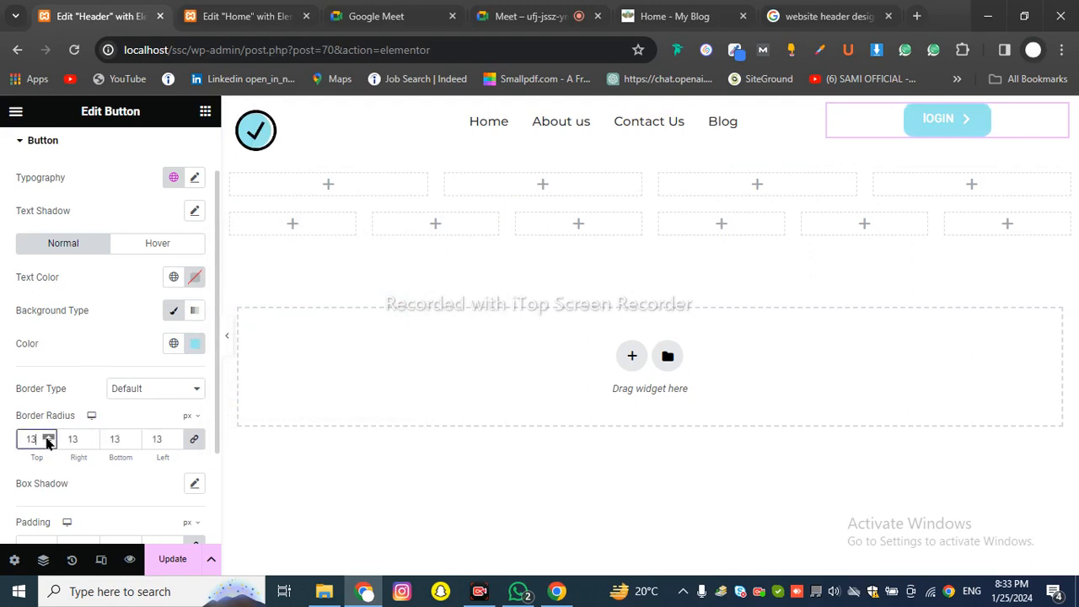
pyautogui.click(47, 438)
pyautogui.click(47, 438)
pyautogui.click(48, 437)
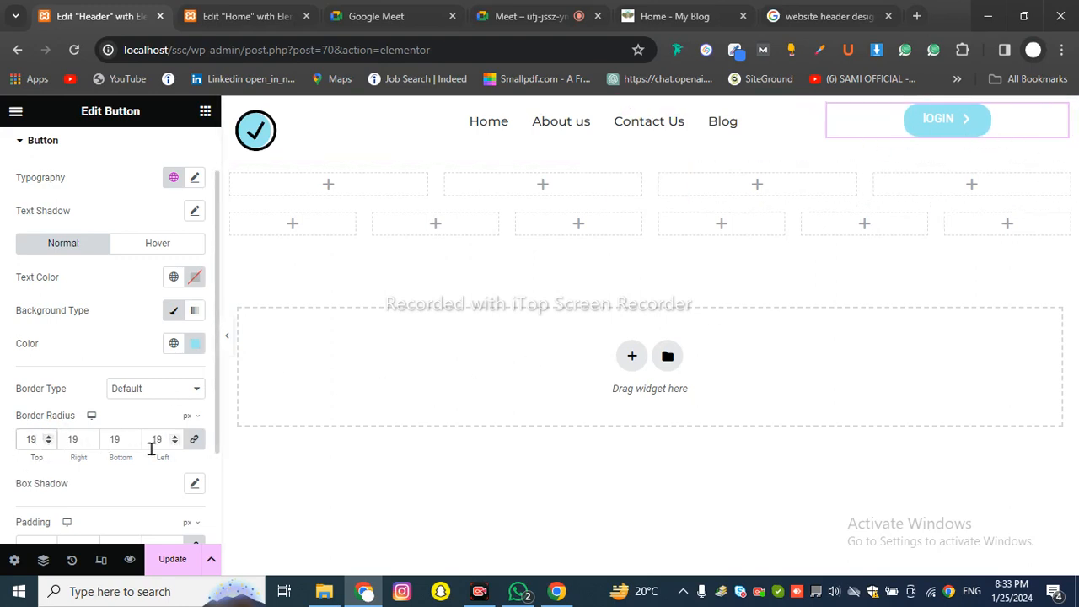
pyautogui.press('BackSpace')
# - Try the Shrink hover animation on the login button and replace it with Pulse
pyautogui.scroll(-2, 81, 397)
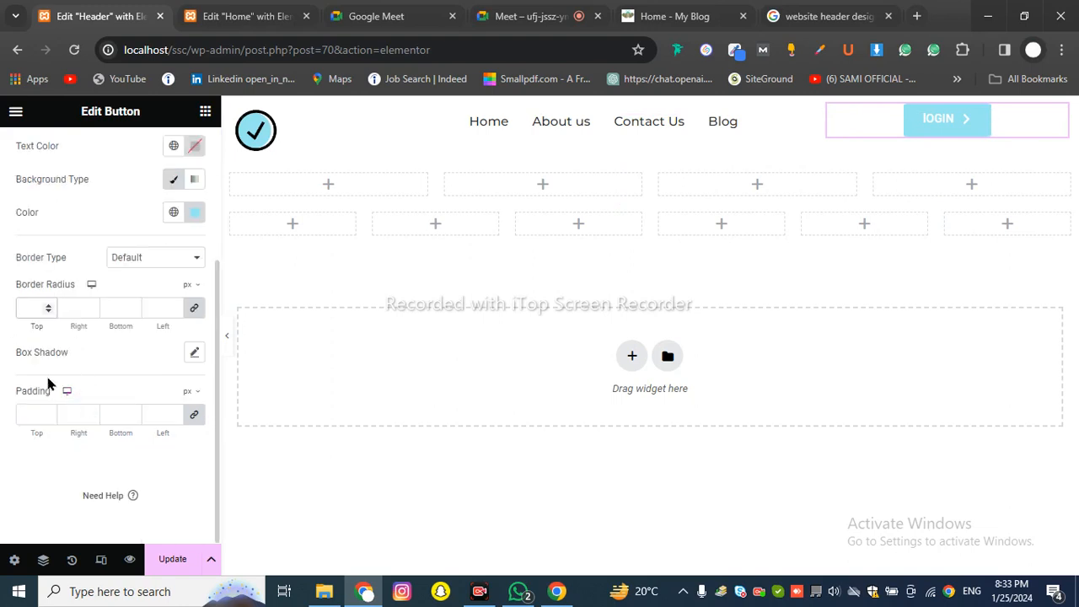
pyautogui.scroll(3, 114, 337)
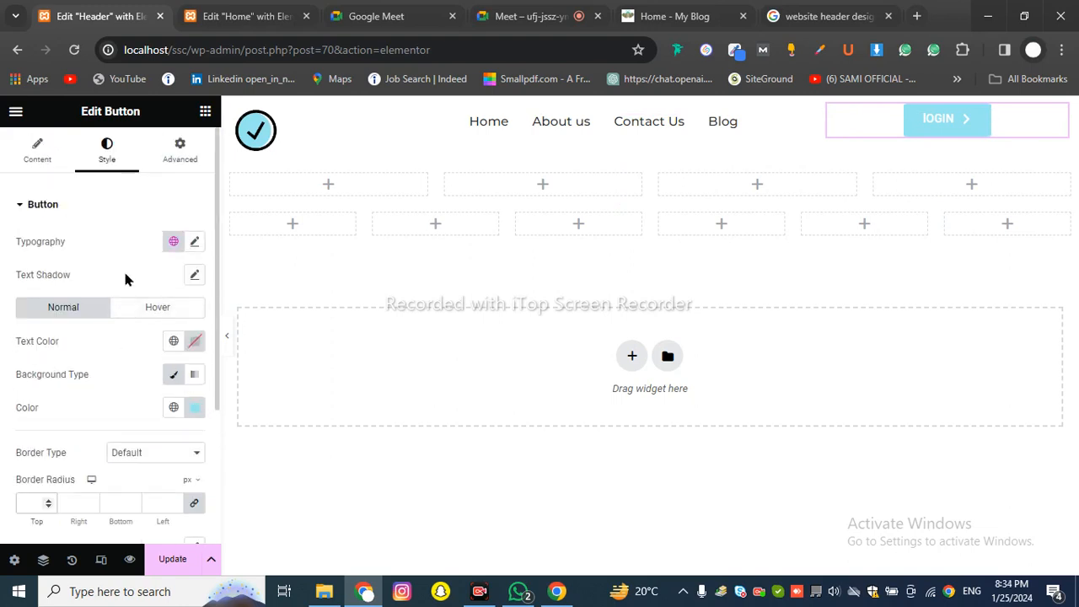
pyautogui.click(148, 312)
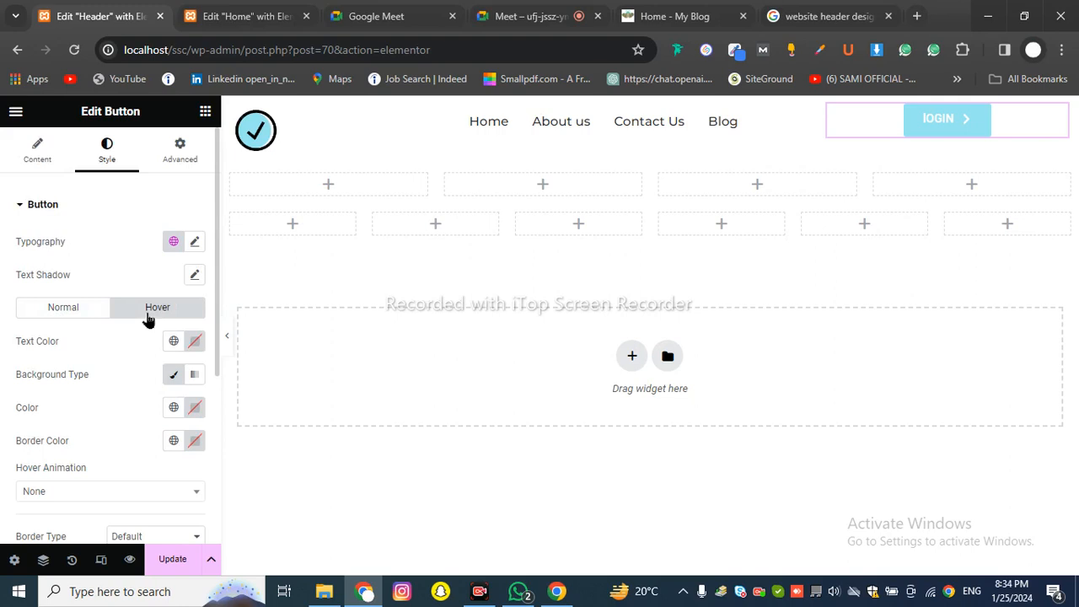
pyautogui.scroll(-2, 144, 321)
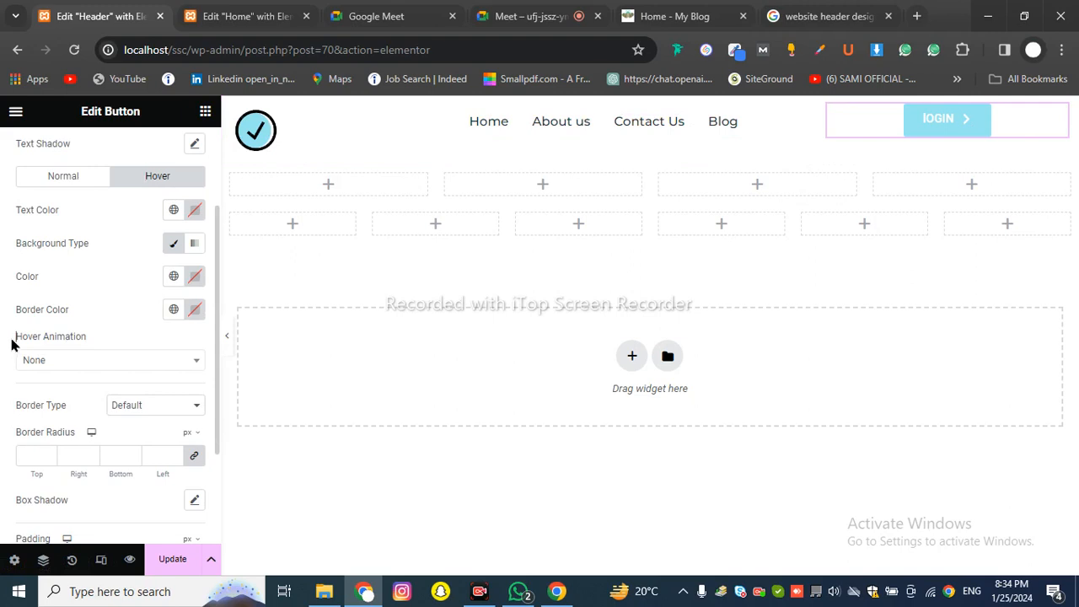
pyautogui.click(94, 360)
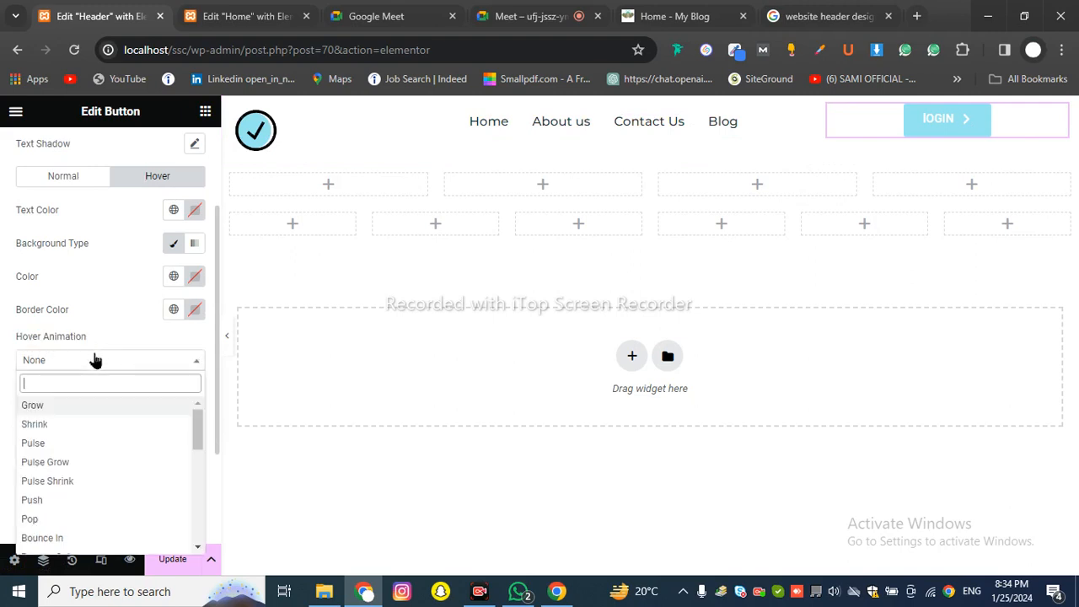
pyautogui.click(38, 424)
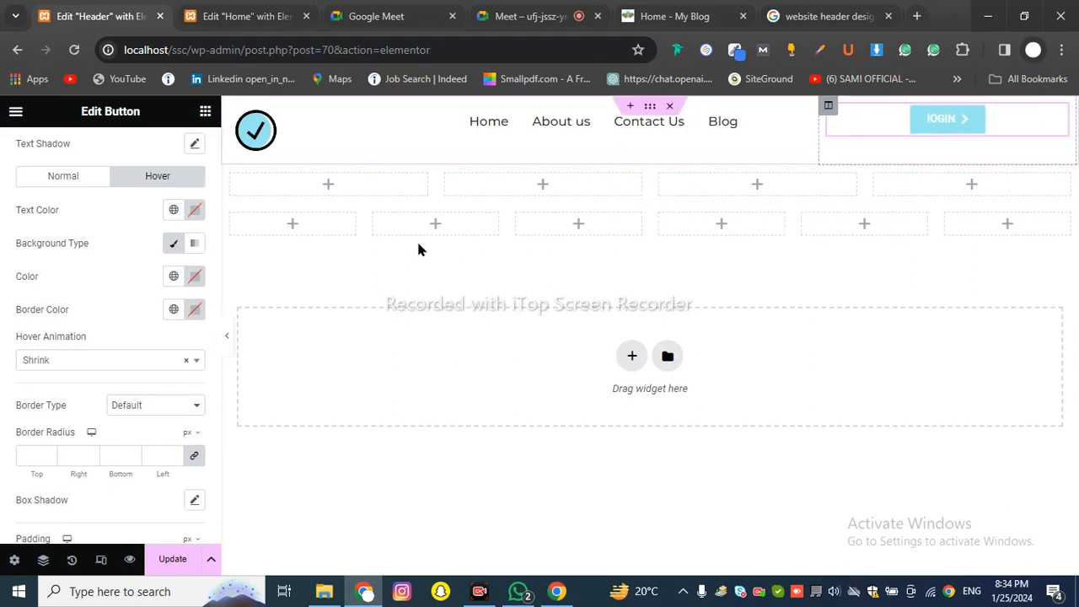
pyautogui.click(132, 368)
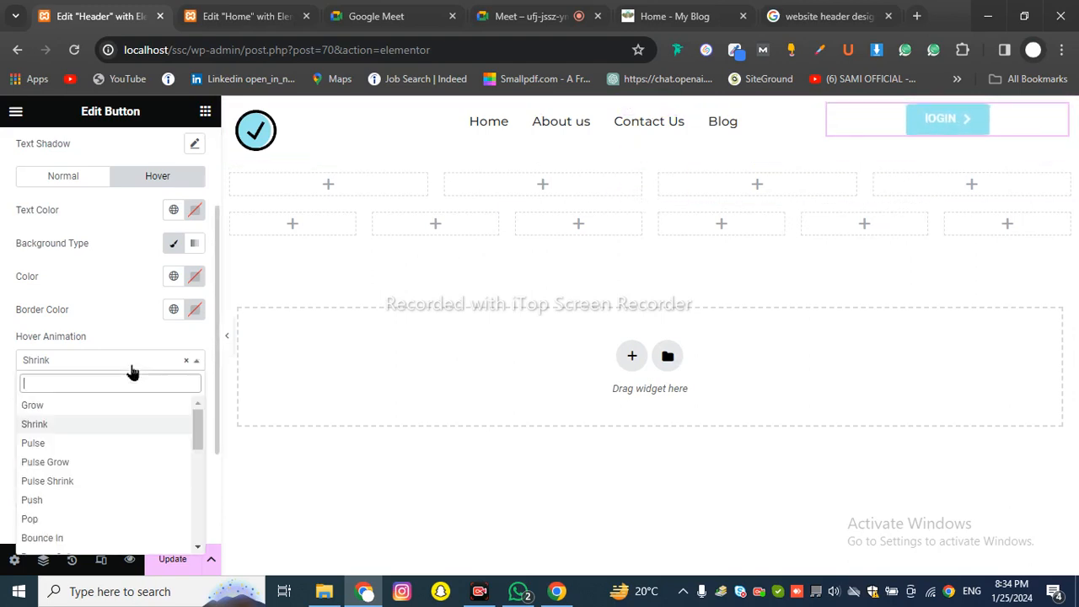
pyautogui.click(63, 445)
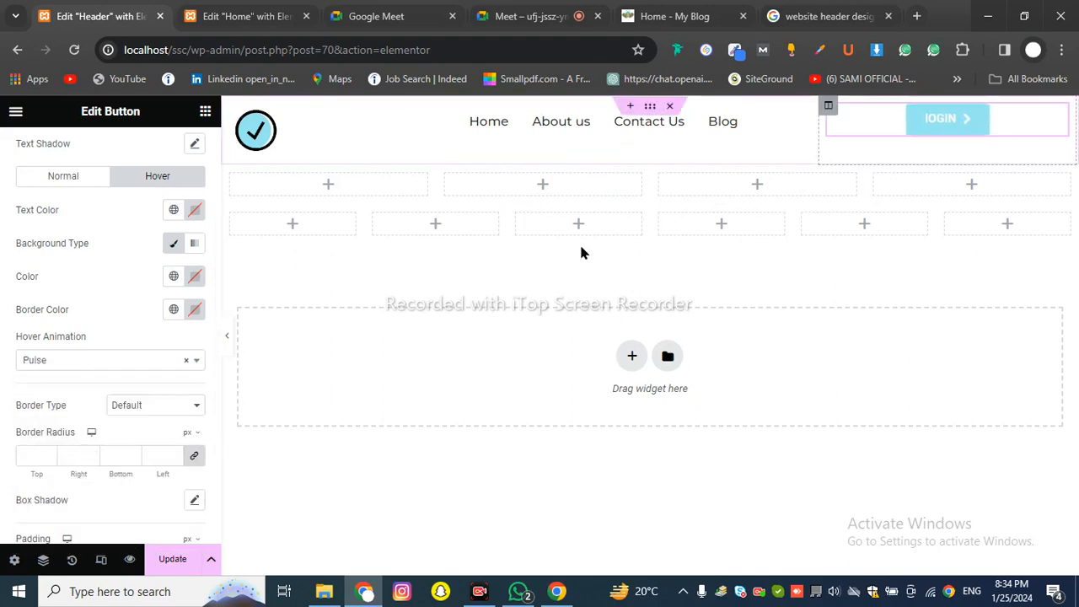
# - Look through the hover animations available for the login button, keeping Pulse selected
pyautogui.click(139, 363)
pyautogui.scroll(-5, 143, 430)
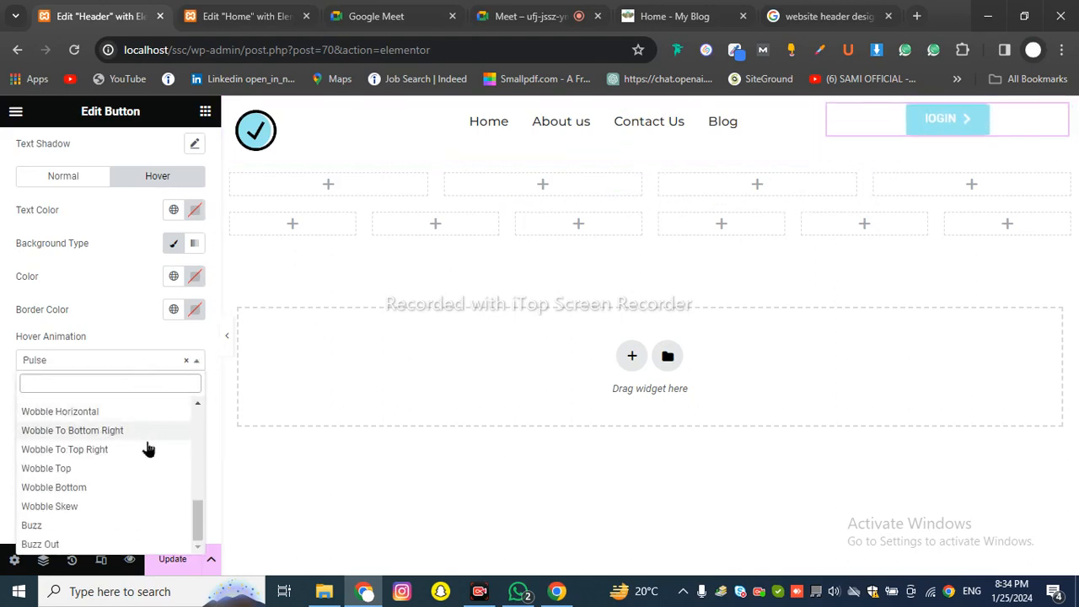
pyautogui.scroll(5, 146, 449)
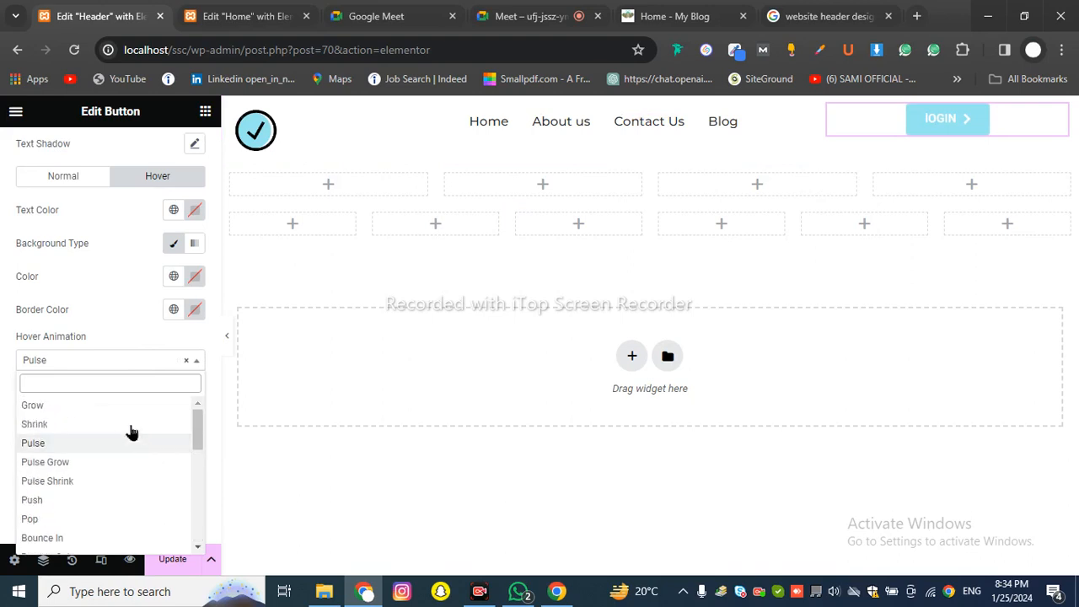
pyautogui.scroll(-10, 118, 426)
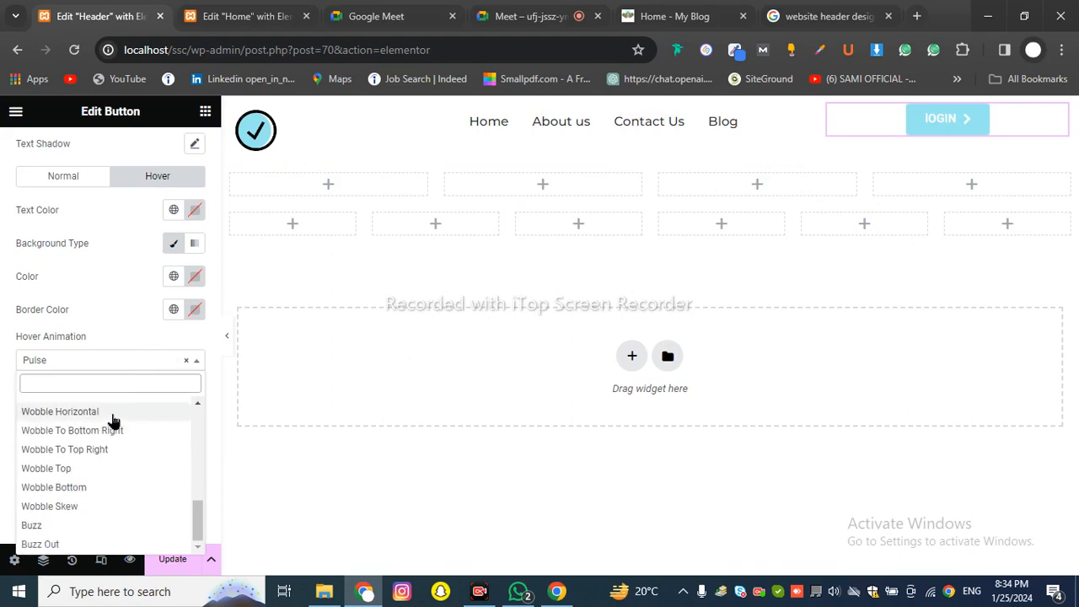
pyautogui.scroll(10, 113, 419)
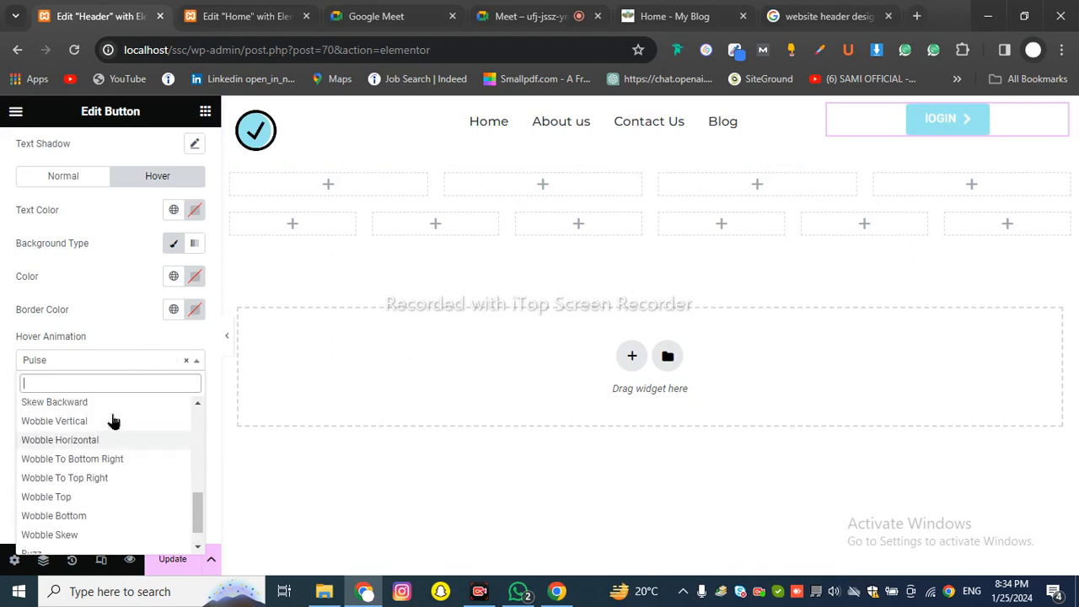
pyautogui.click(121, 327)
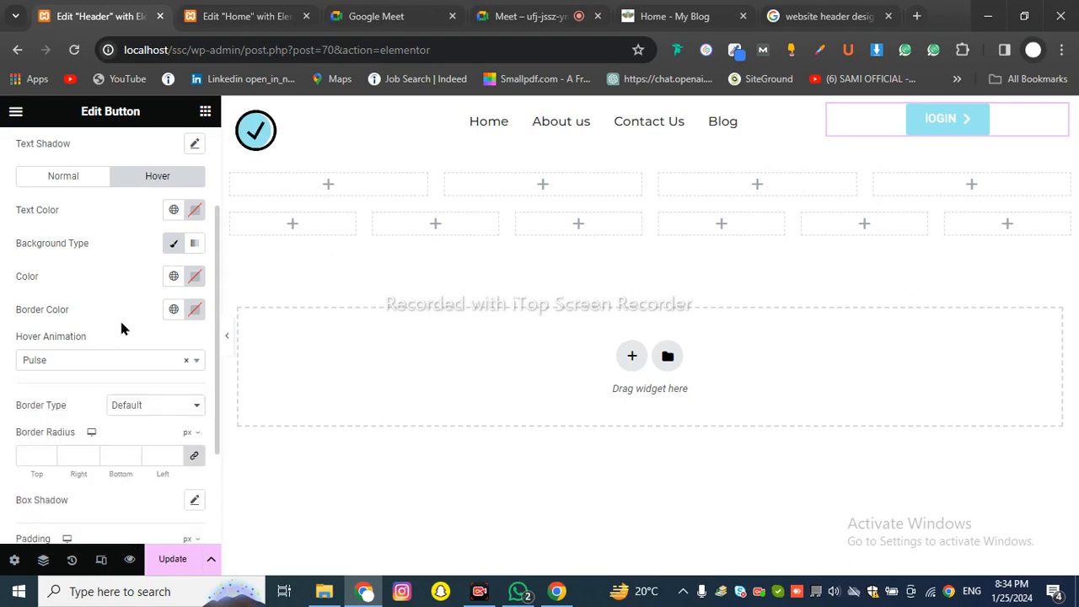
# - Preview the header with the editing panel hidden and bring the panel back
pyautogui.scroll(-2, 137, 380)
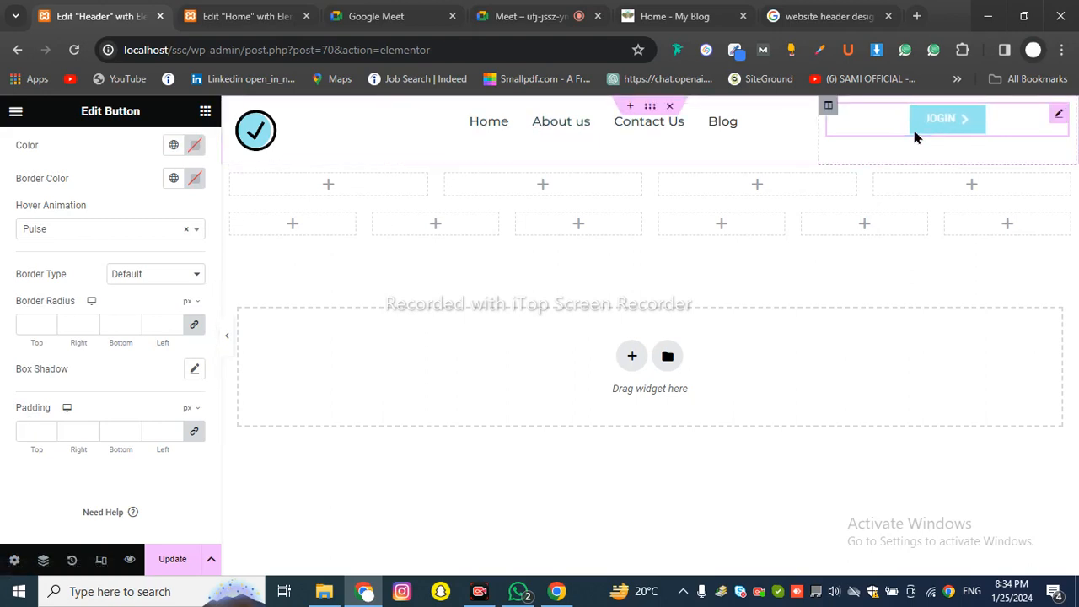
pyautogui.click(227, 337)
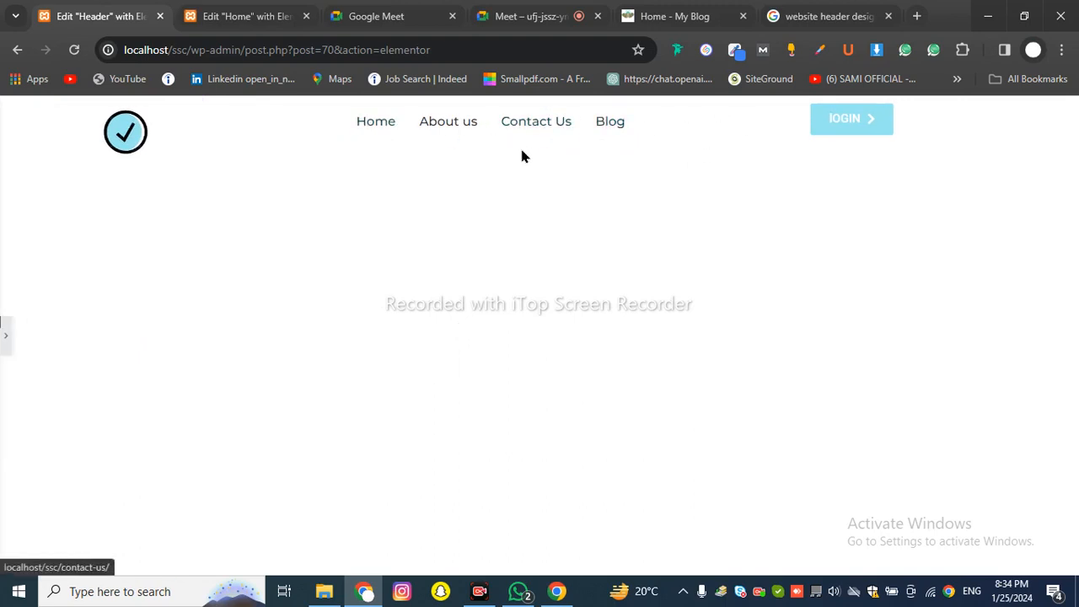
pyautogui.click(2, 336)
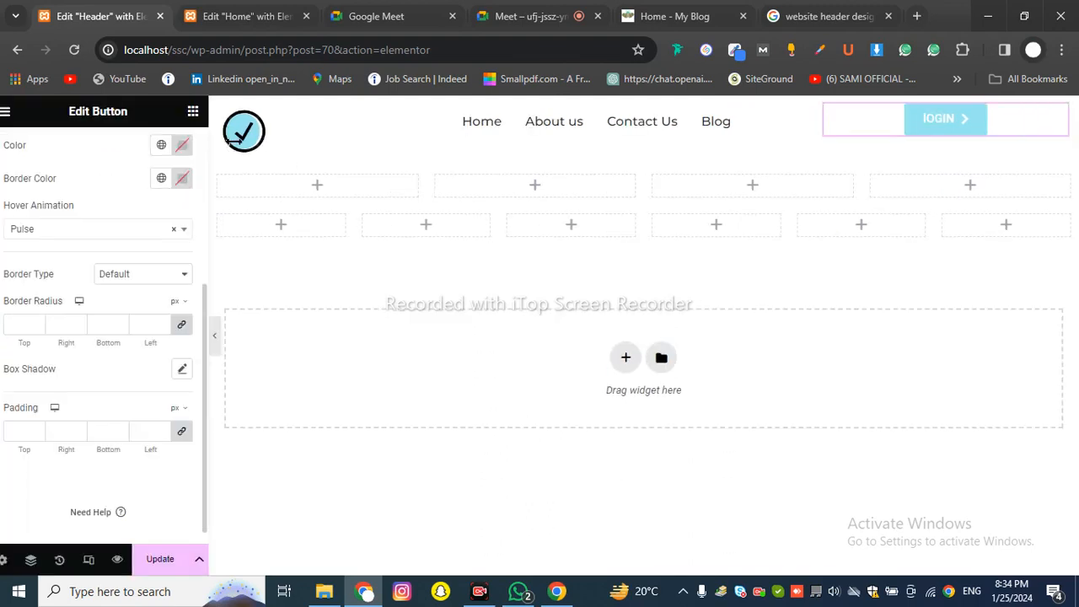
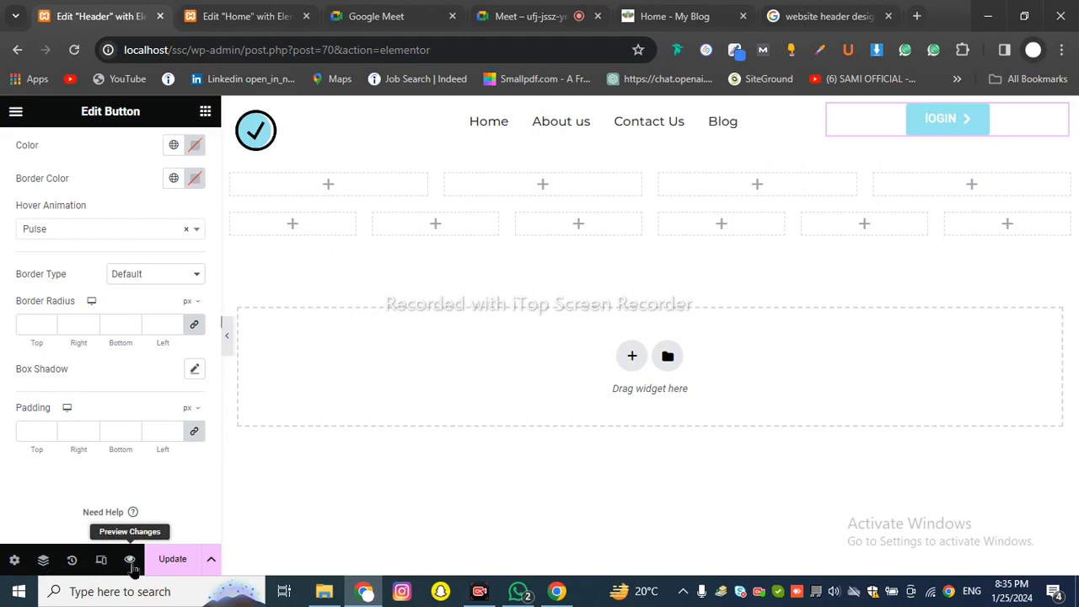
# - Check the header's responsive layout in the mobile portrait, tablet and desktop views, and close the responsive mode
pyautogui.click(101, 562)
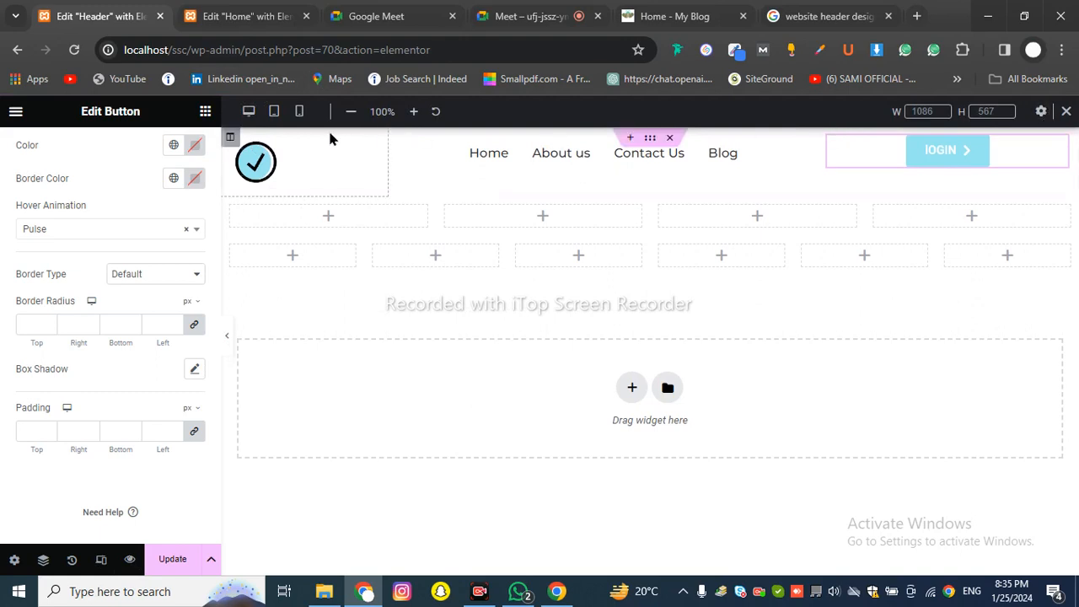
pyautogui.click(302, 118)
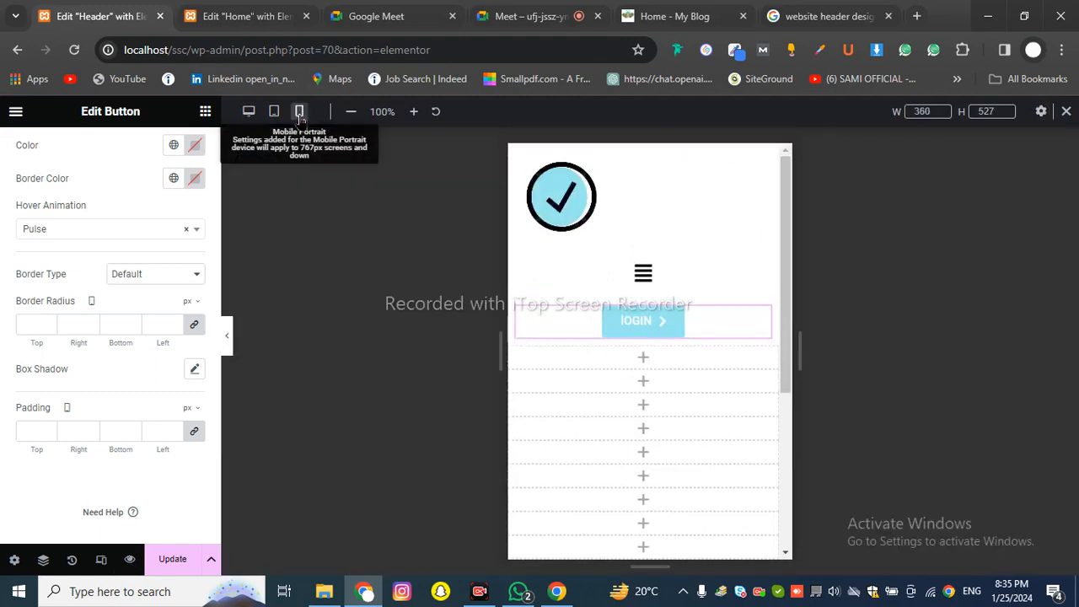
pyautogui.scroll(-3, 631, 295)
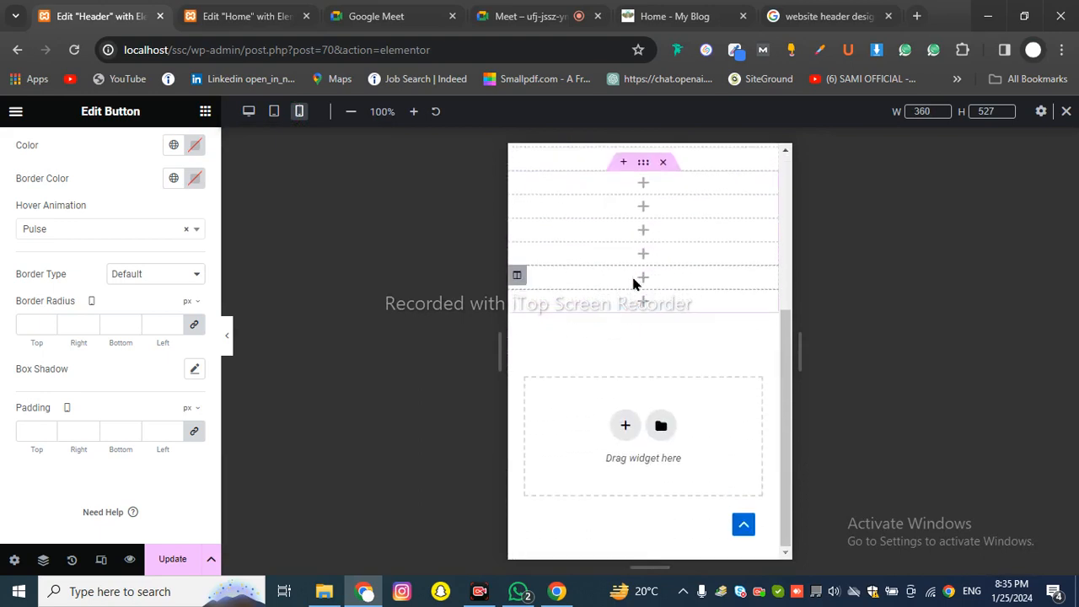
pyautogui.scroll(3, 632, 284)
pyautogui.scroll(-1, 640, 253)
pyautogui.scroll(2, 658, 302)
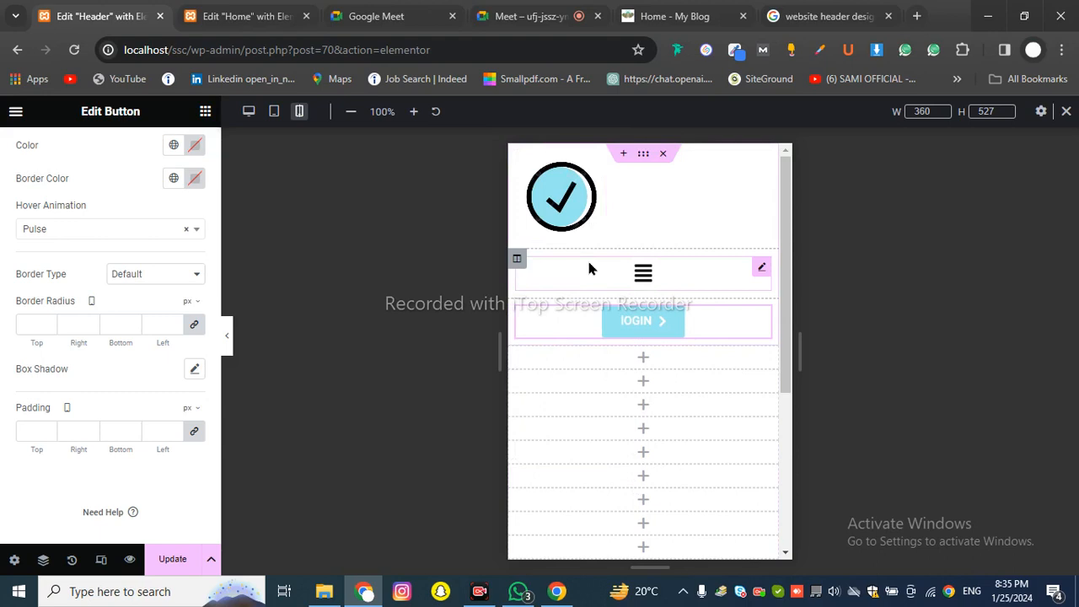
pyautogui.click(274, 111)
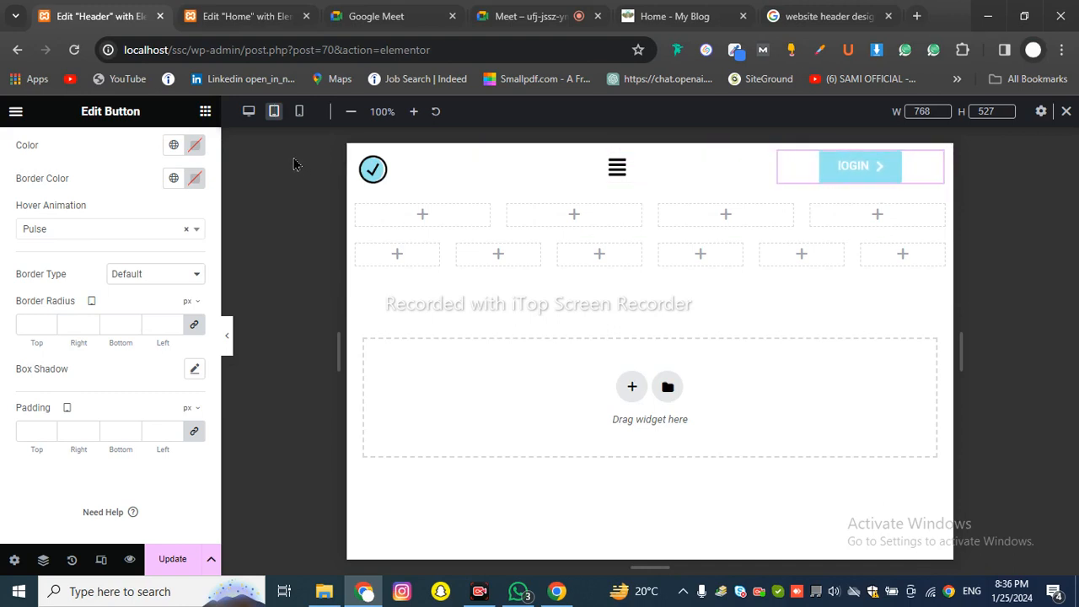
pyautogui.click(250, 113)
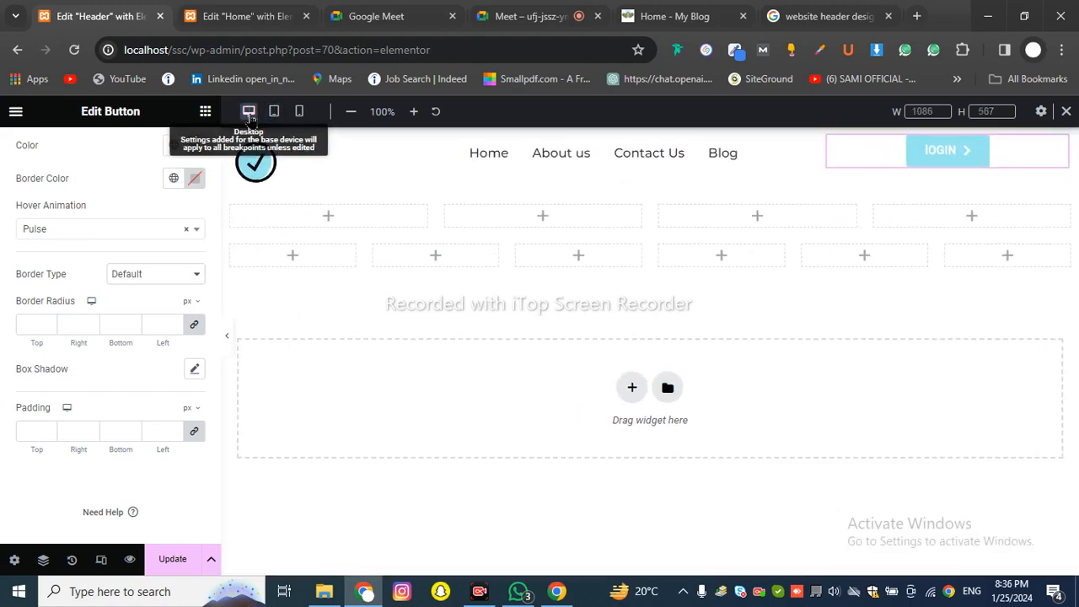
pyautogui.click(1064, 110)
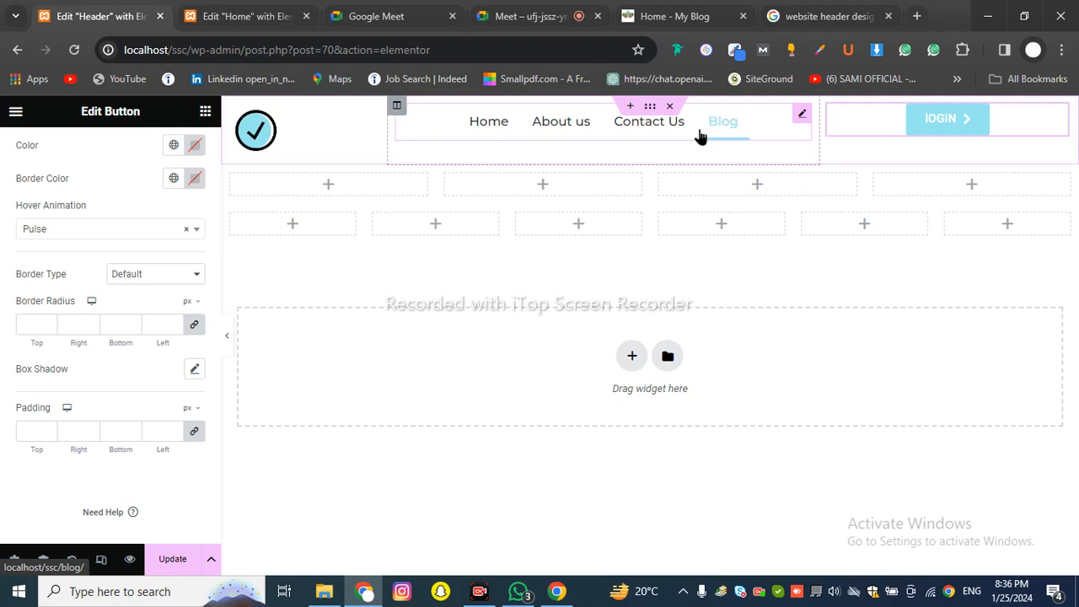
# - Show the header section in the mobile portrait view and open the settings of the logo's column
pyautogui.click(649, 108)
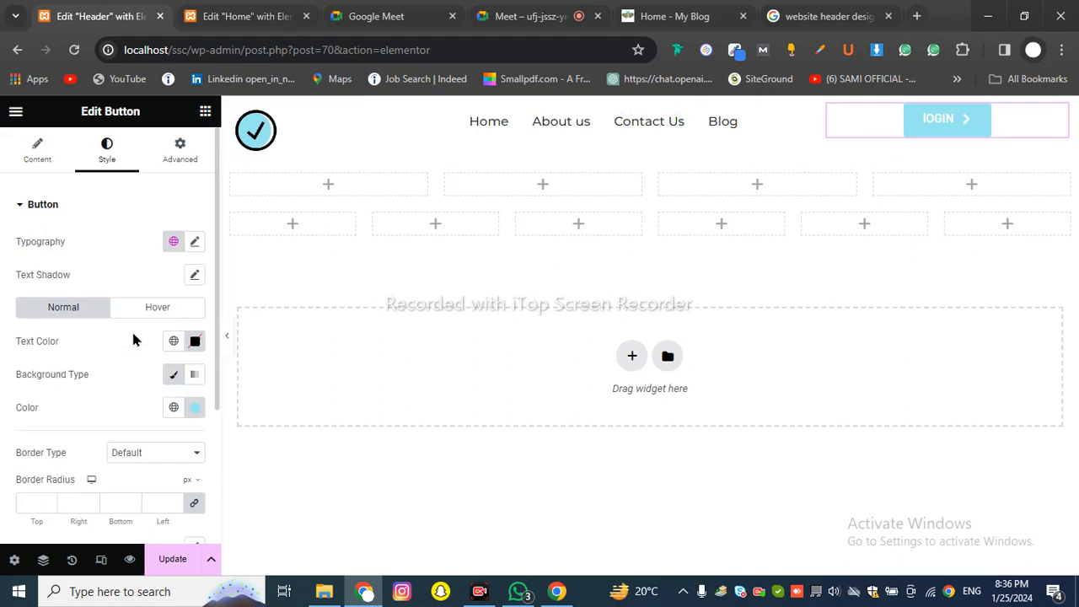
pyautogui.scroll(-3, 130, 330)
pyautogui.click(651, 108)
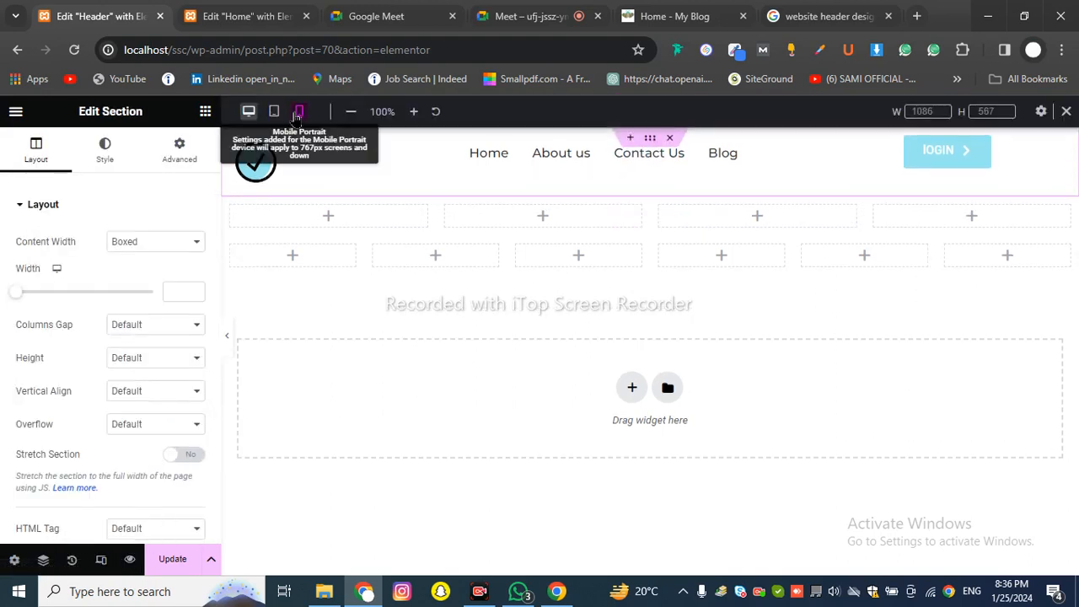
pyautogui.click(299, 111)
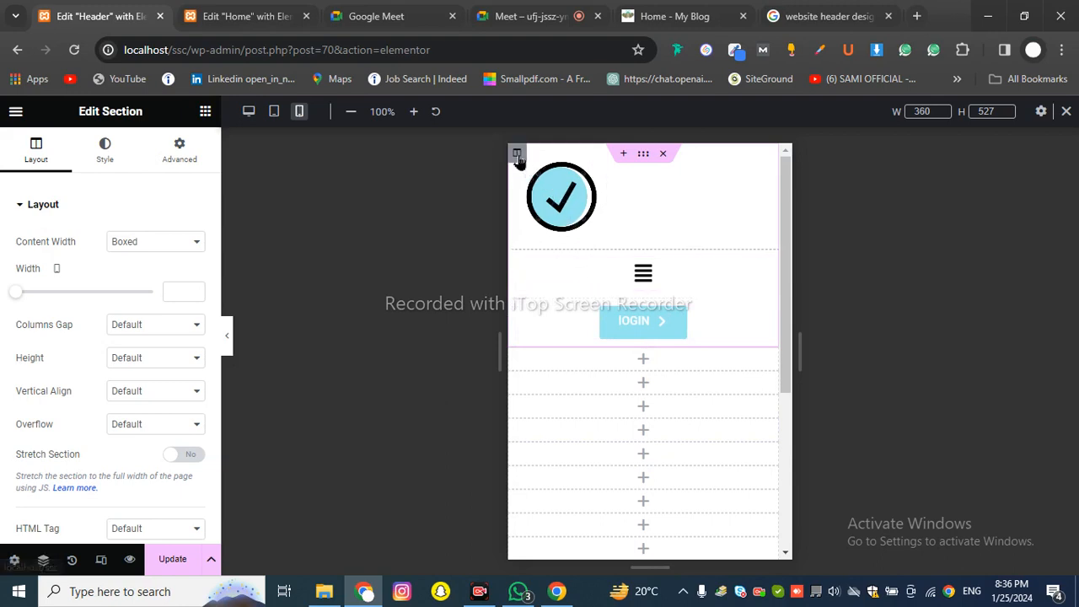
pyautogui.click(517, 152)
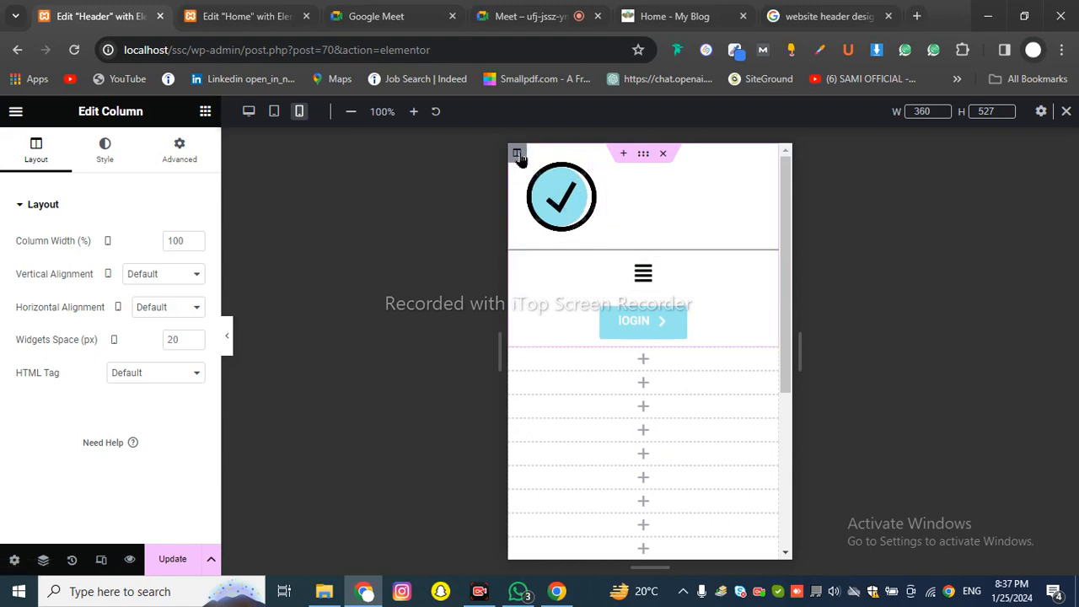
# - Try a mobile column width of 30% for the logo's column and restore it to 100%
pyautogui.click(194, 241)
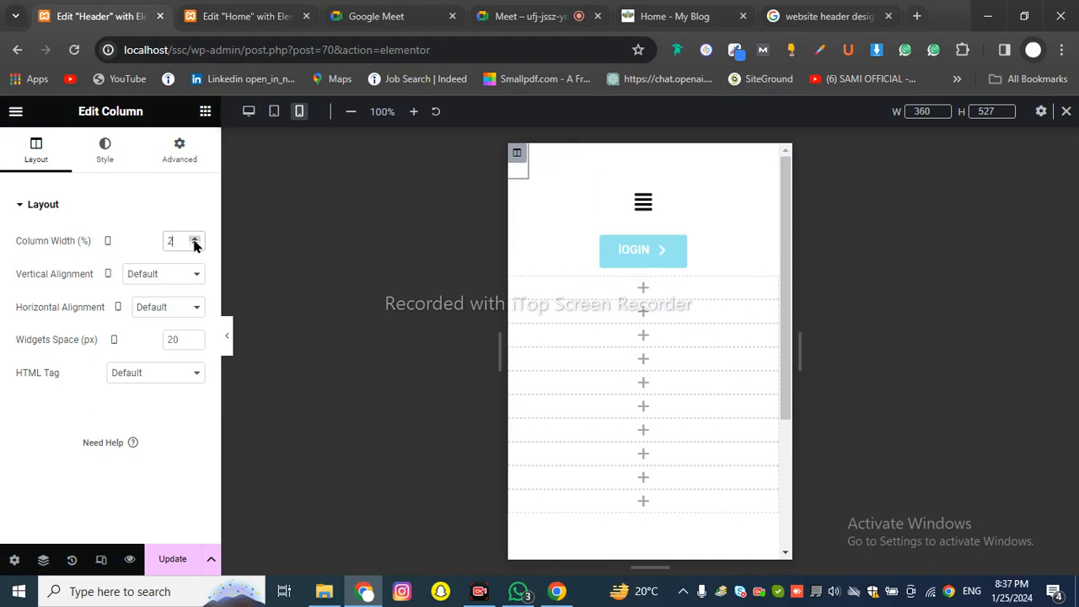
pyautogui.moveTo(180, 241); pyautogui.dragTo(157, 243)
pyautogui.write('30')
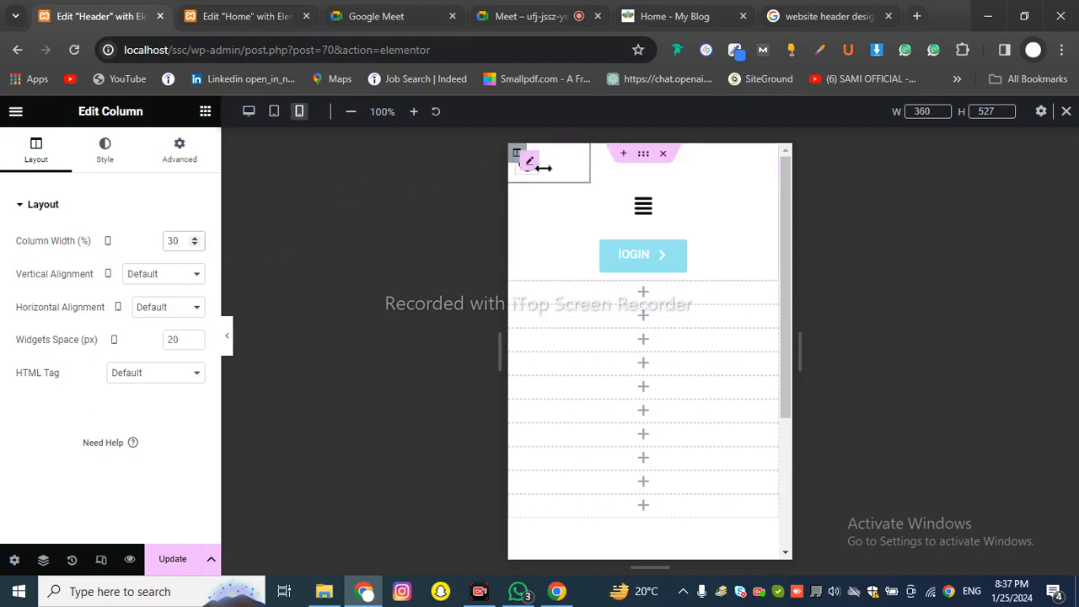
pyautogui.press('BackSpace')
pyautogui.press('BackSpace')
pyautogui.write('100')
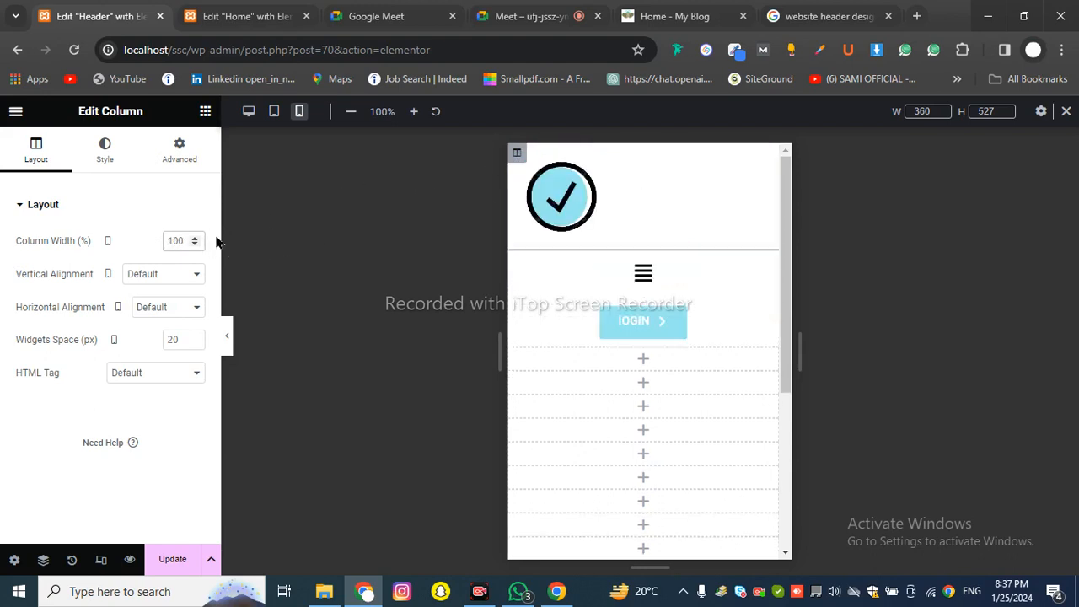
# - Set the logo column's width to 50% for the mobile view
pyautogui.press('BackSpace')
pyautogui.press('BackSpace')
pyautogui.press('BackSpace')
pyautogui.write('50')
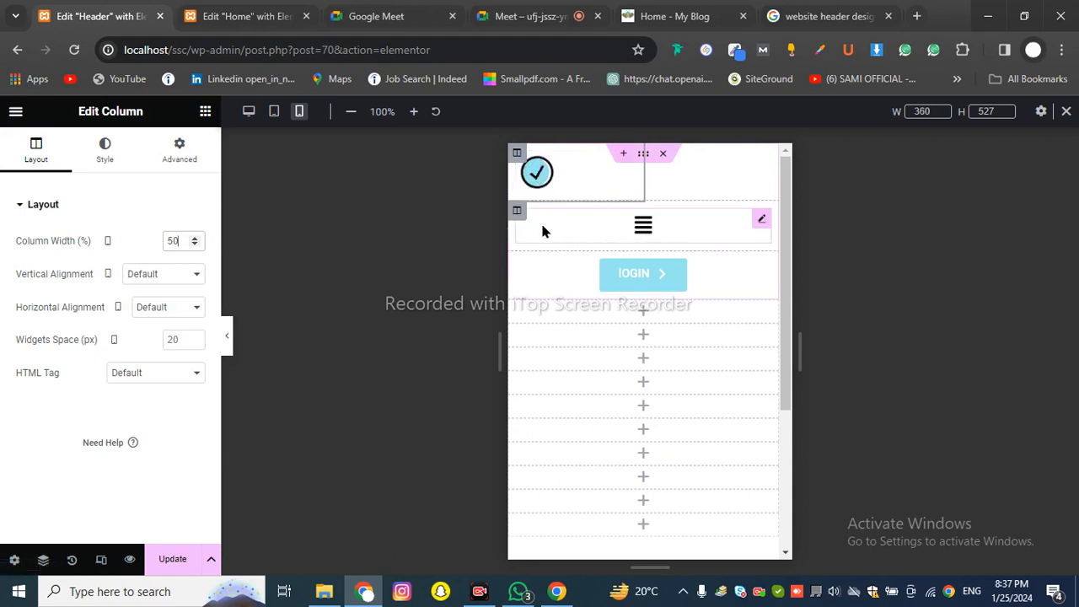
# - Set the navigation menu column's width to 50% for the mobile view
pyautogui.click(517, 213)
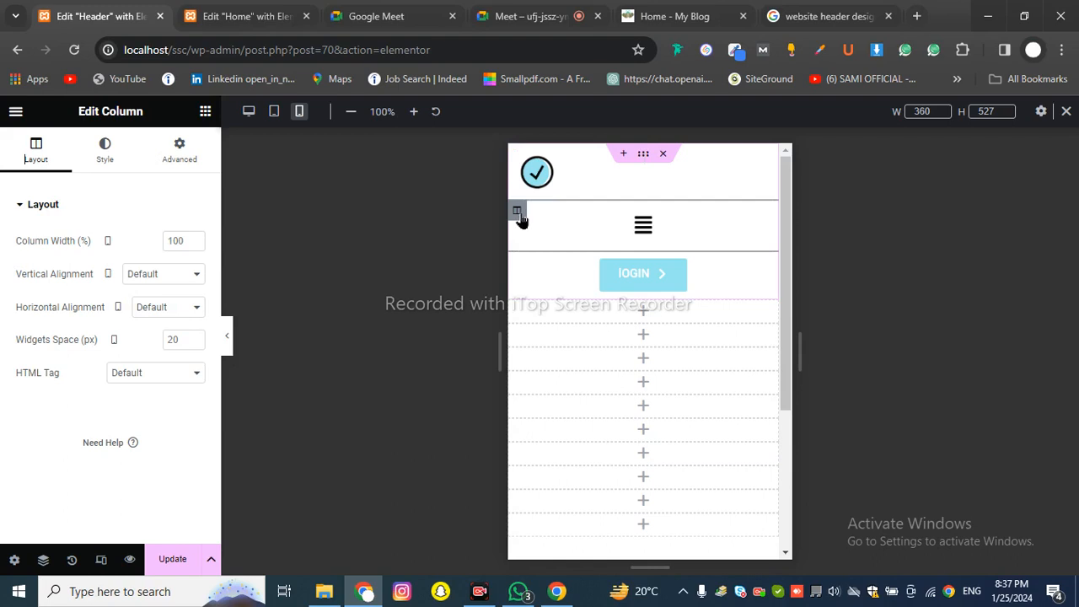
pyautogui.click(575, 220)
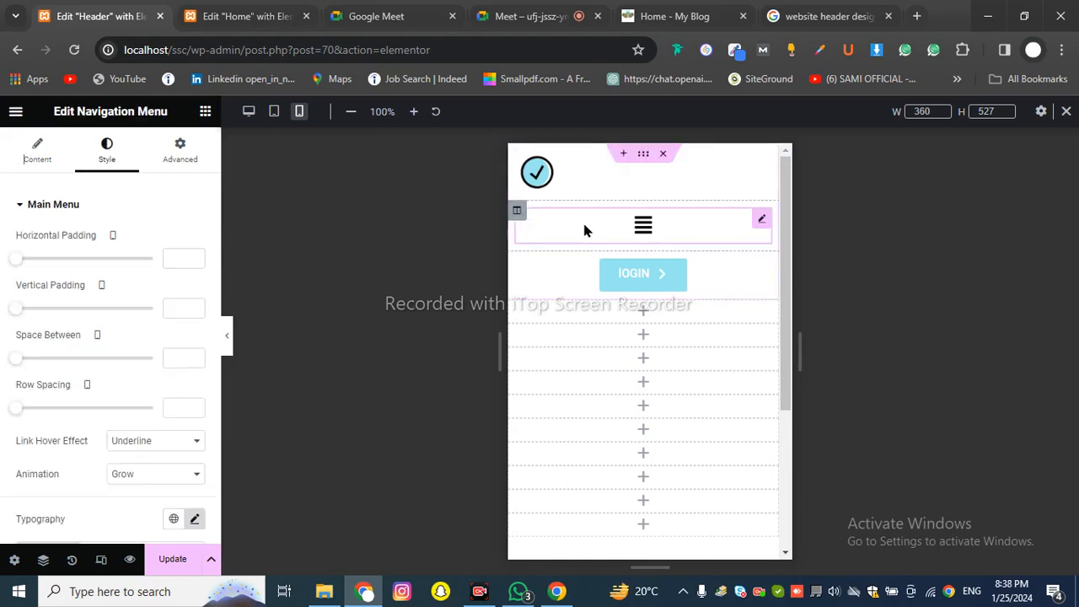
pyautogui.click(38, 161)
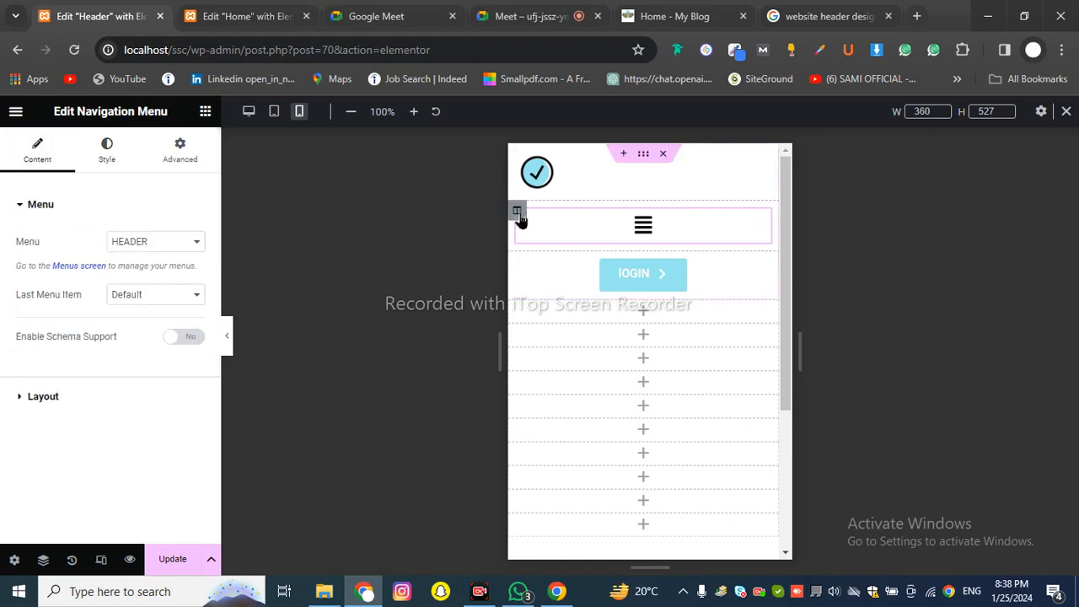
pyautogui.click(519, 214)
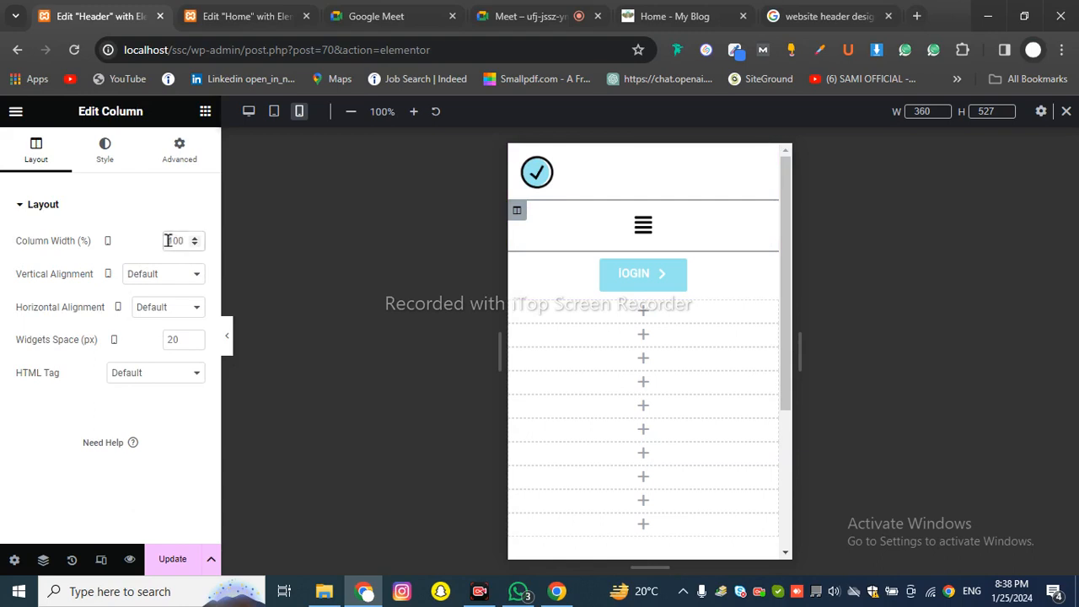
pyautogui.write('2')
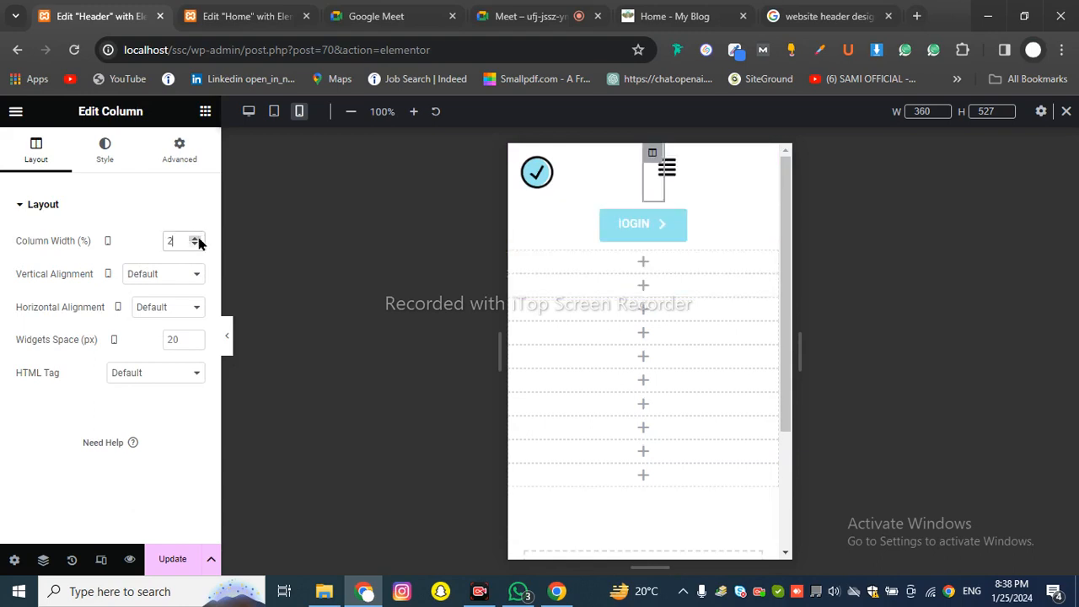
pyautogui.press('BackSpace')
pyautogui.write('50')
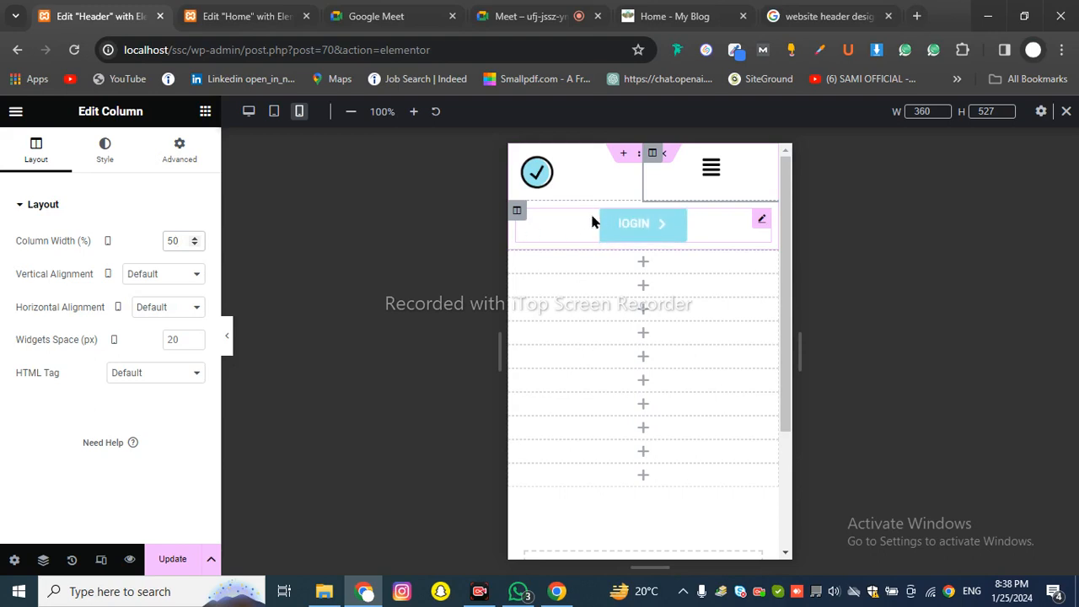
# - Look through the navigation menu's content, style and advanced settings for an option that controls the menu icon's alignment
pyautogui.click(697, 172)
pyautogui.click(708, 171)
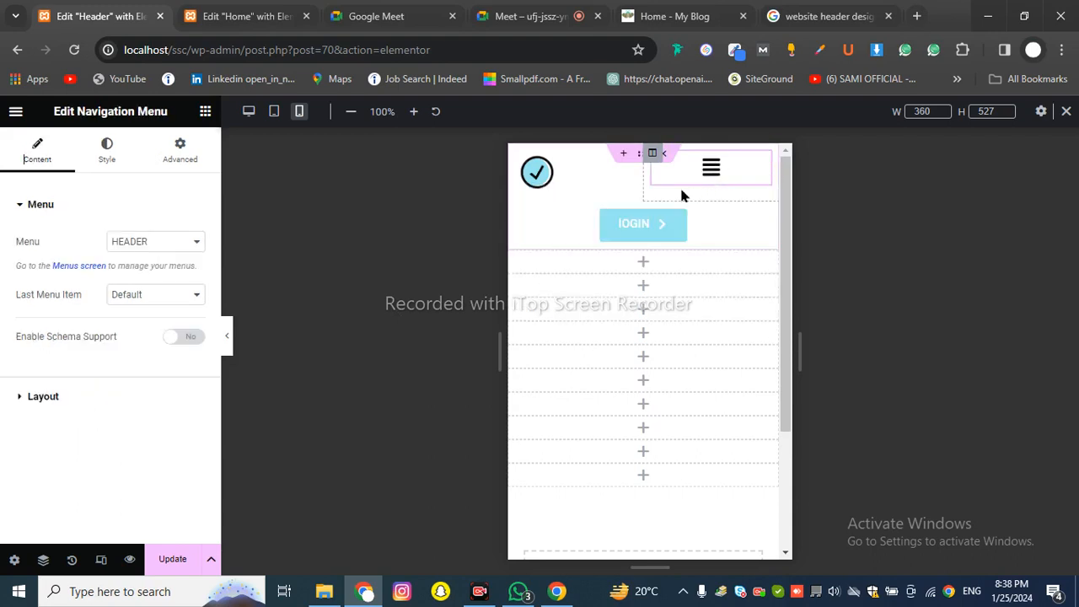
pyautogui.click(107, 152)
pyautogui.scroll(-3, 122, 387)
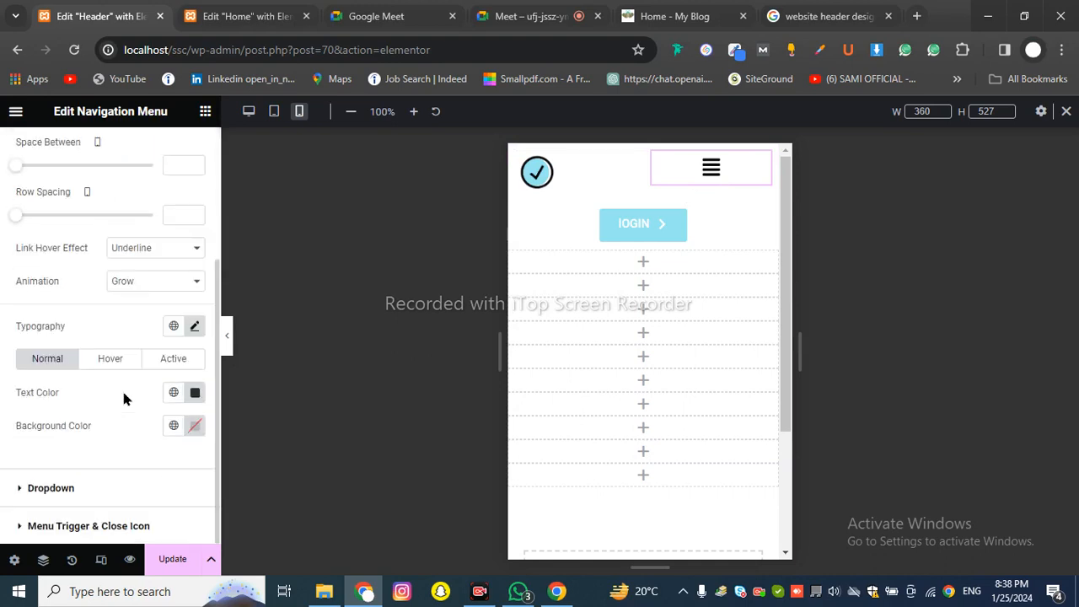
pyautogui.scroll(3, 122, 387)
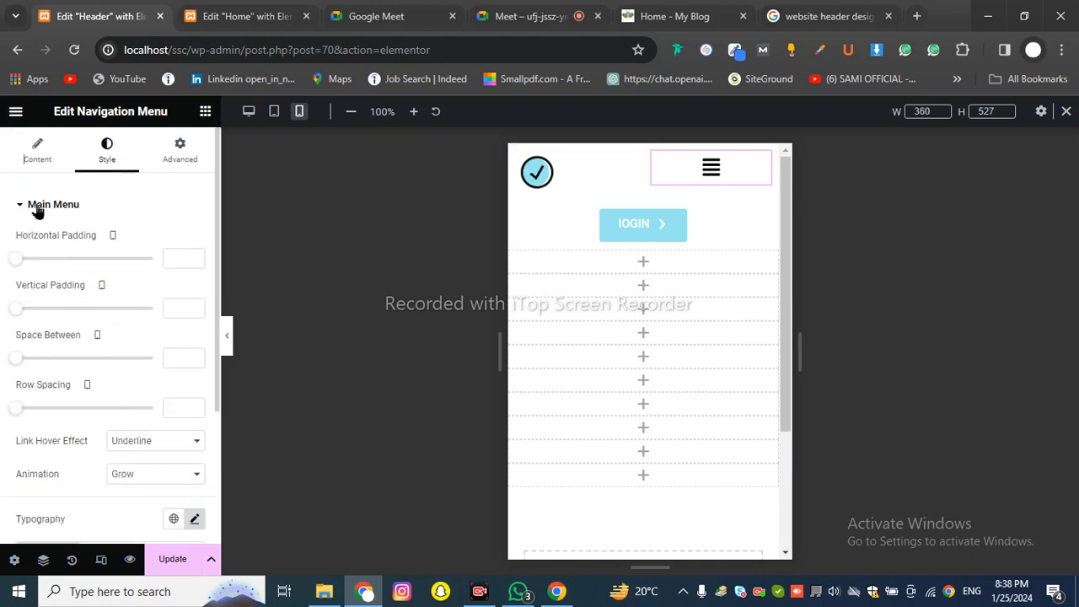
pyautogui.click(39, 160)
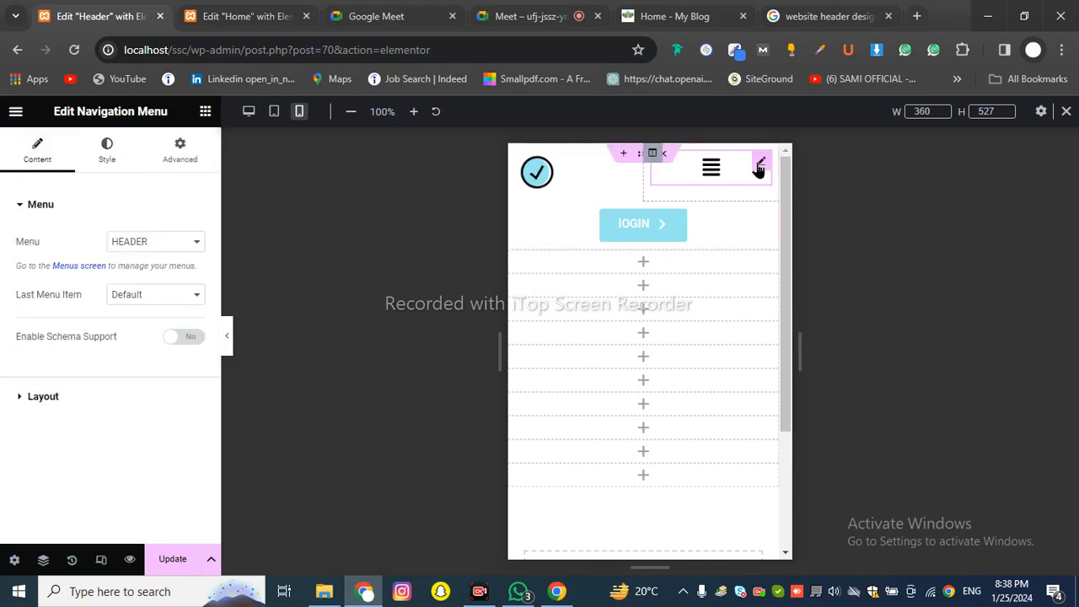
pyautogui.click(118, 162)
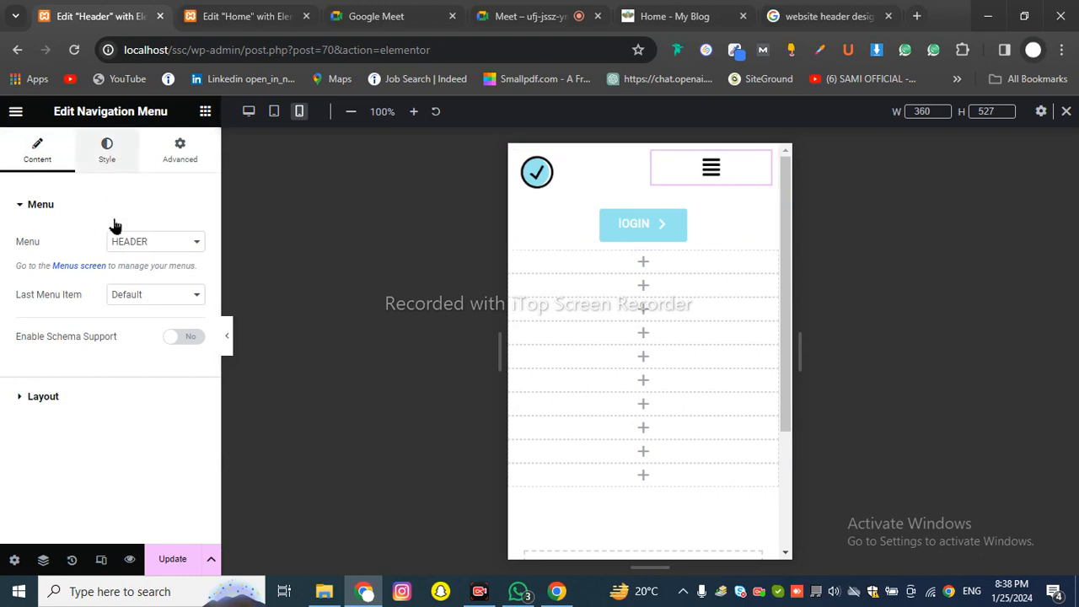
pyautogui.scroll(-3, 118, 269)
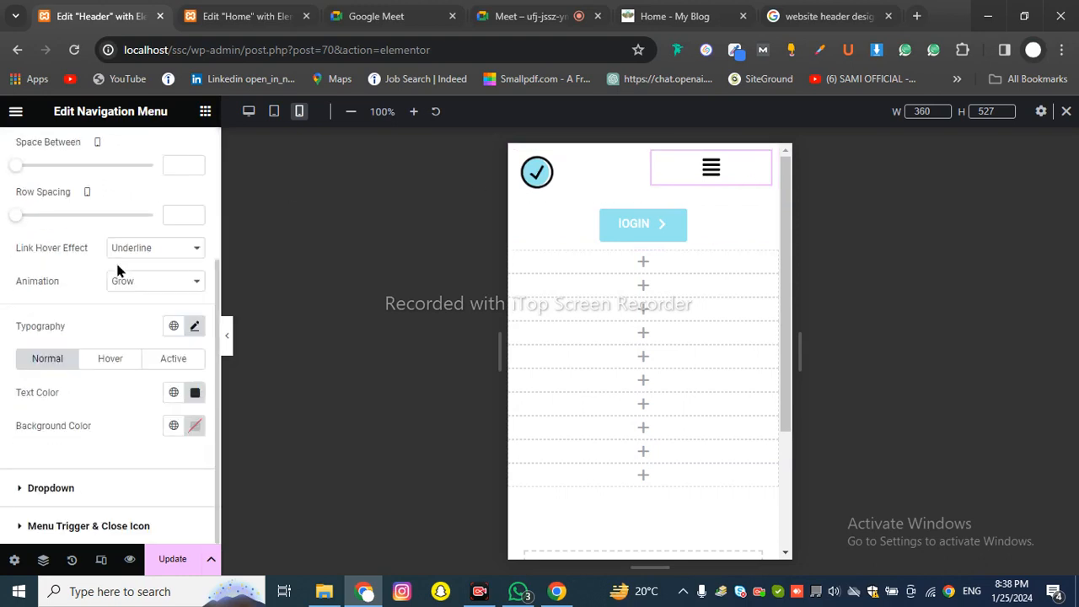
pyautogui.scroll(3, 118, 270)
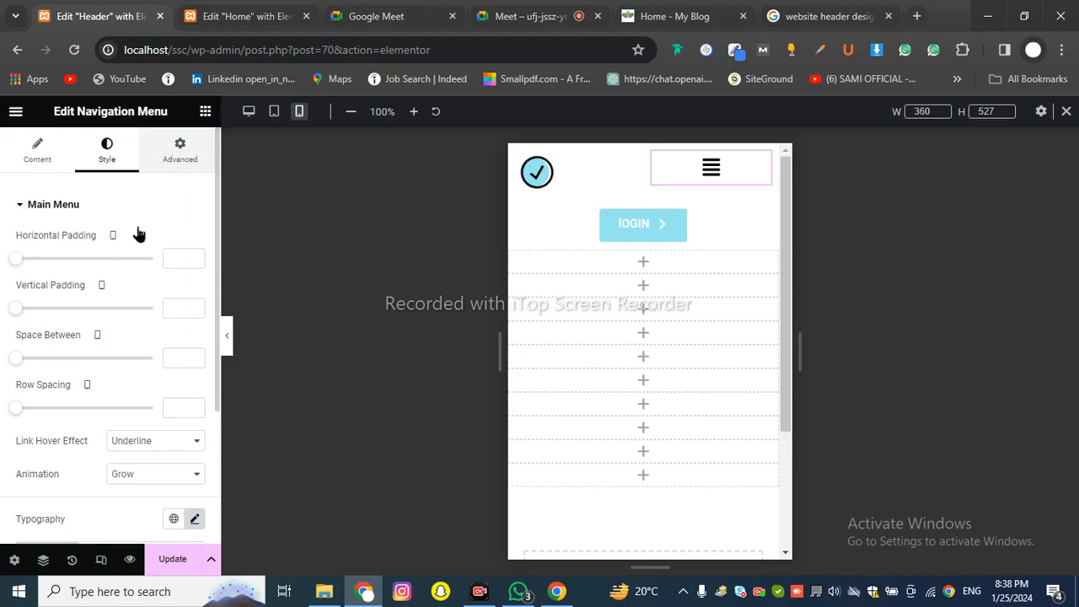
pyautogui.click(180, 150)
pyautogui.scroll(-3, 118, 267)
pyautogui.scroll(3, 117, 267)
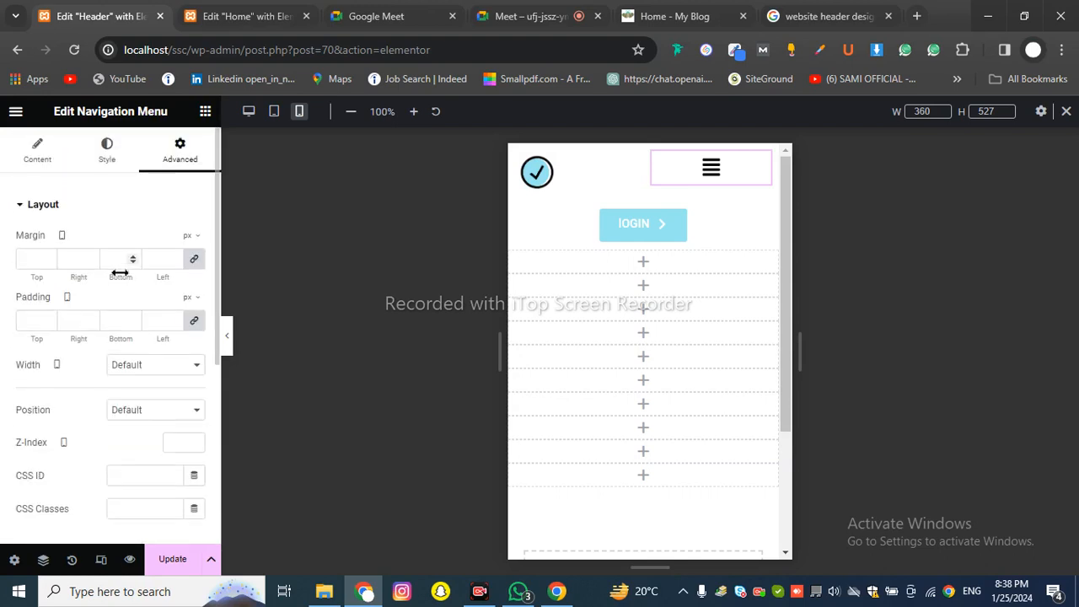
pyautogui.scroll(-3, 101, 321)
pyautogui.scroll(-1, 85, 320)
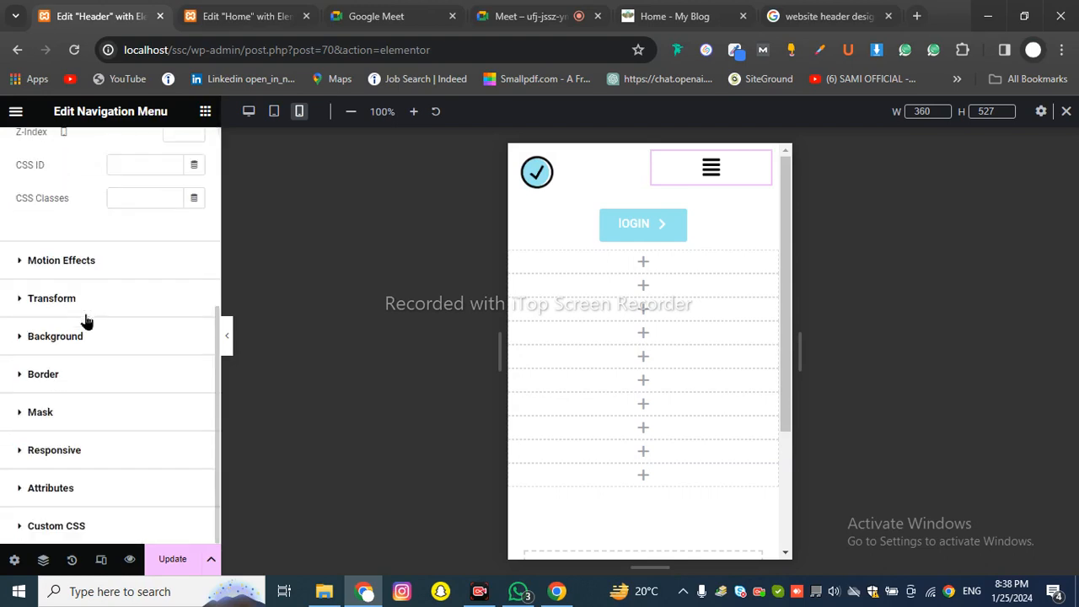
pyautogui.click(87, 381)
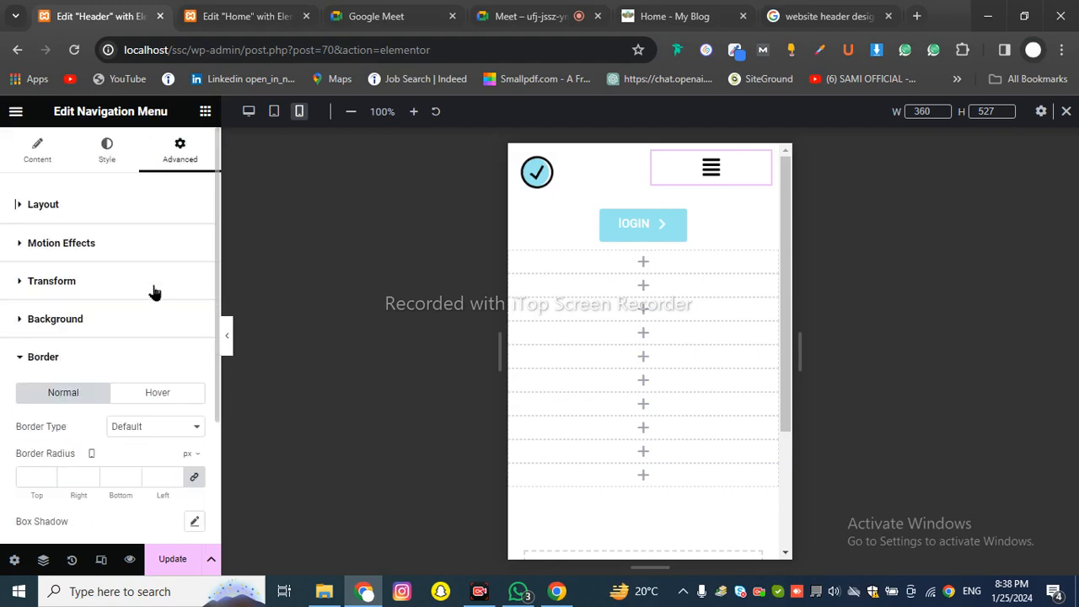
pyautogui.click(117, 160)
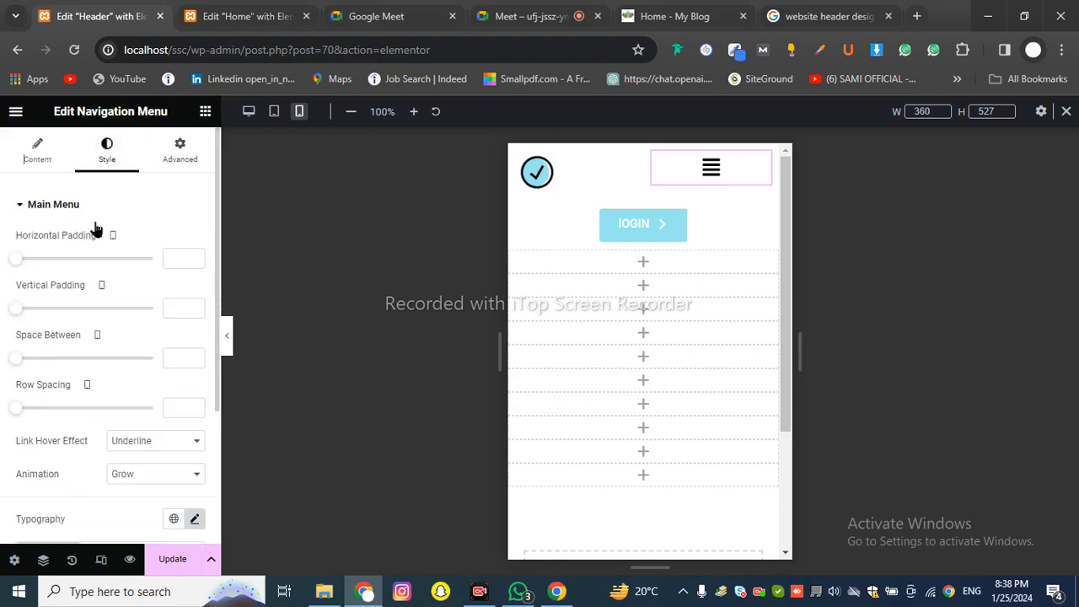
pyautogui.scroll(-3, 97, 253)
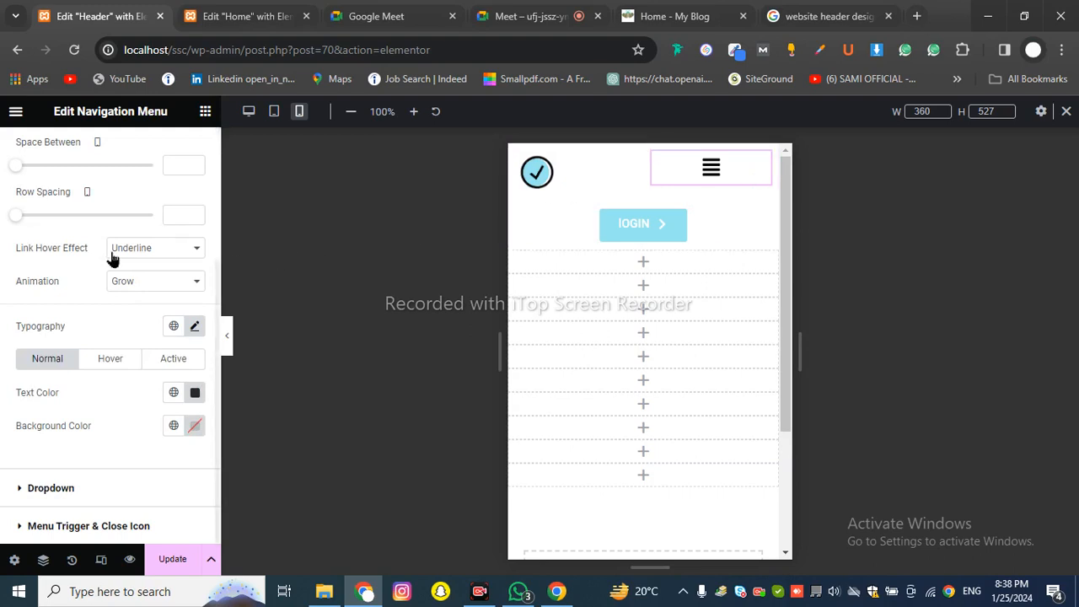
pyautogui.scroll(3, 109, 244)
pyautogui.click(42, 160)
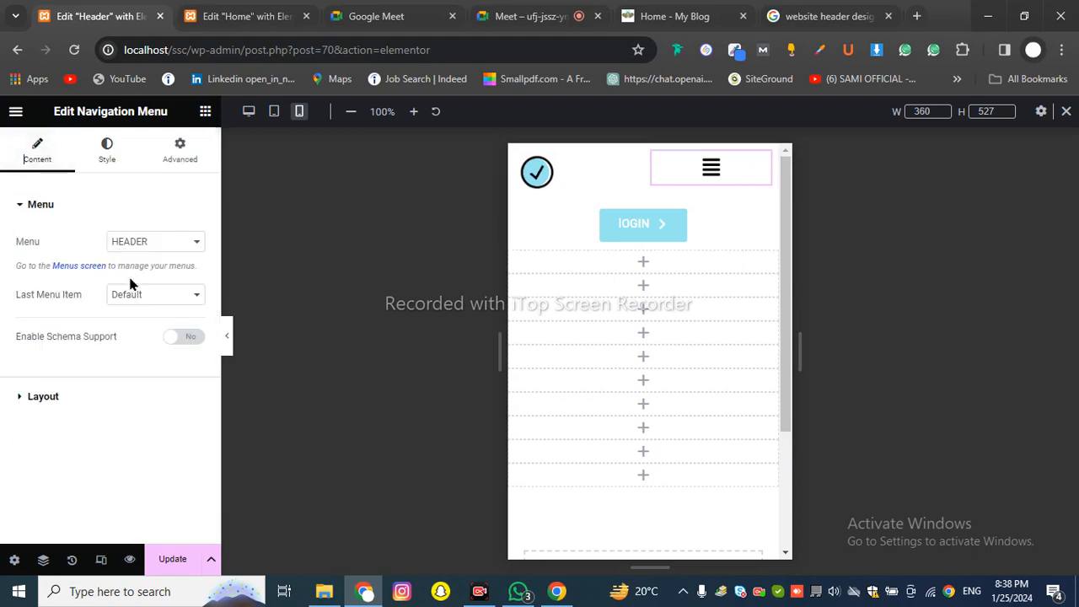
# - Set the navigation menu's layout alignment to right and preview the mobile header without the editing controls
pyautogui.click(122, 398)
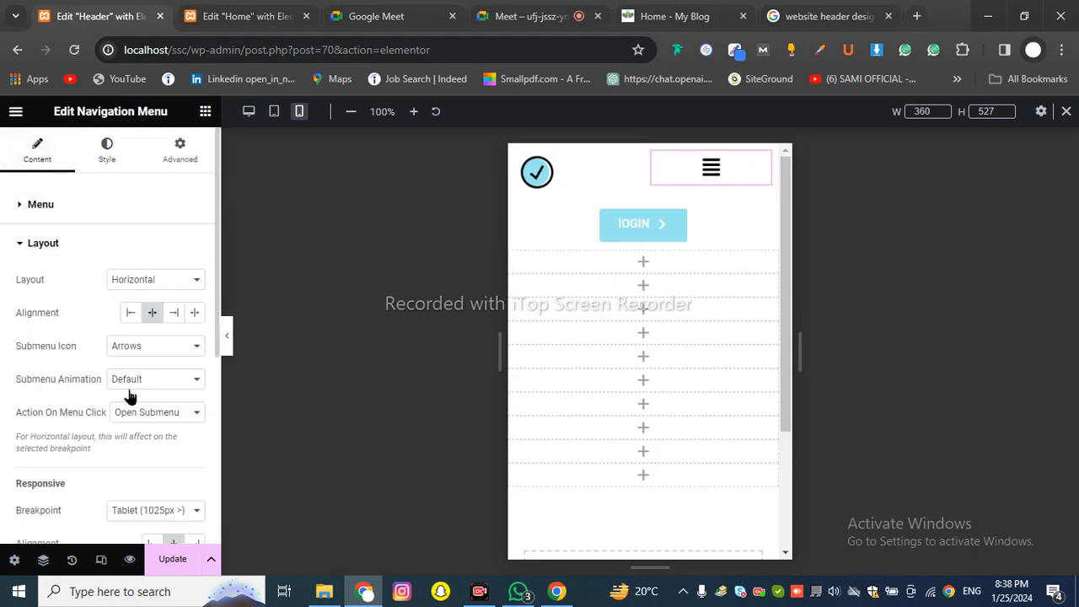
pyautogui.click(175, 317)
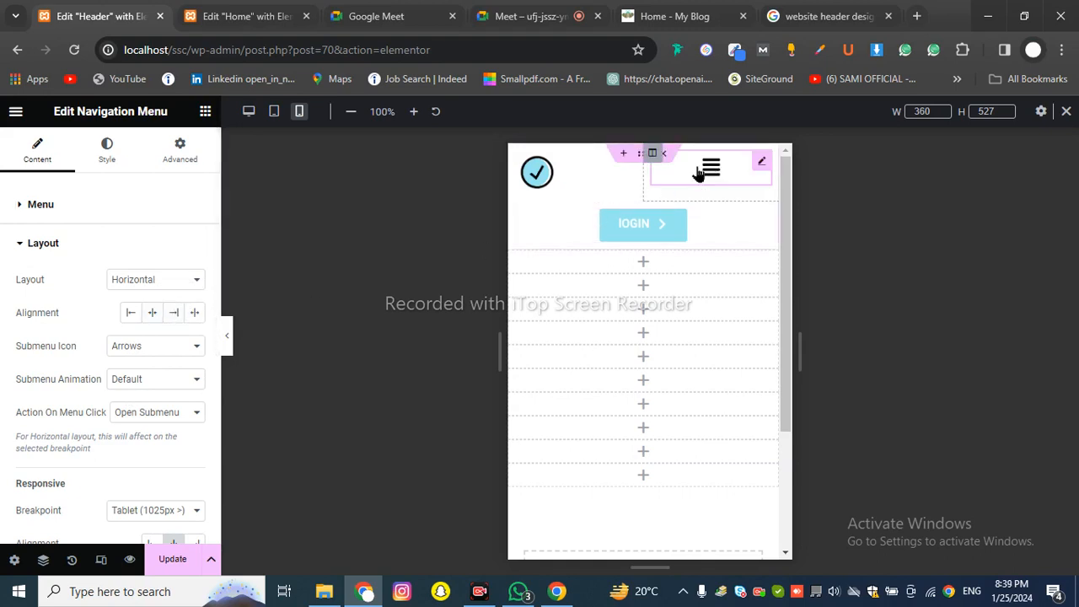
pyautogui.click(176, 316)
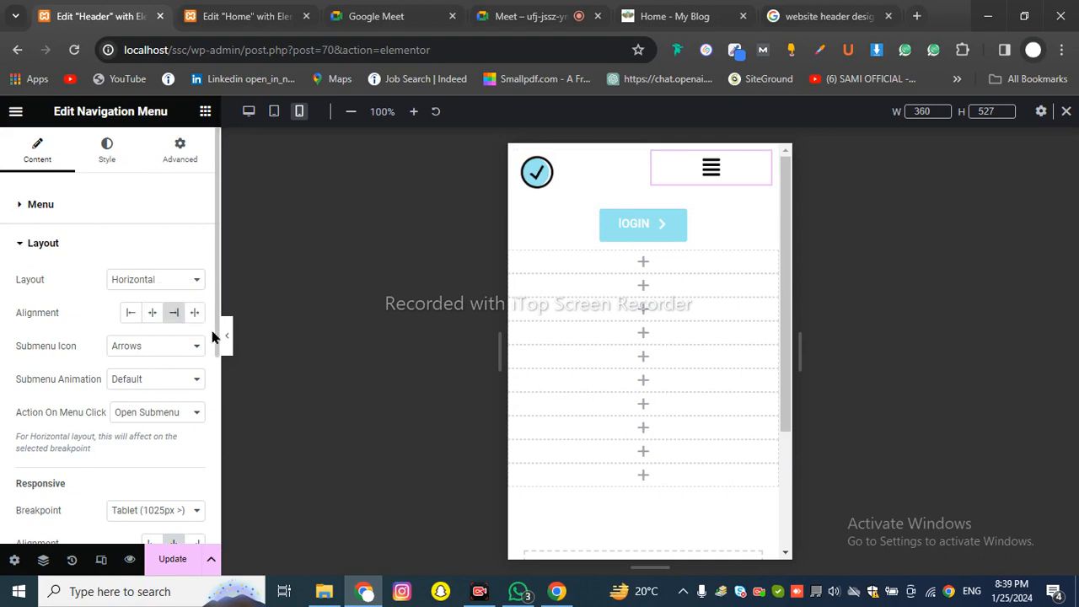
pyautogui.click(225, 345)
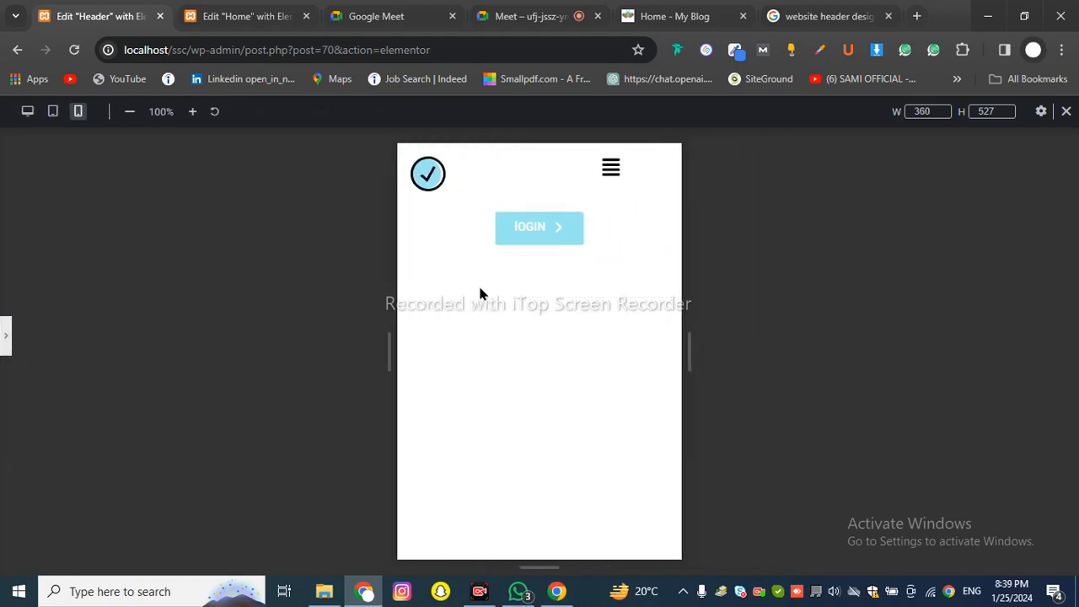
pyautogui.click(5, 337)
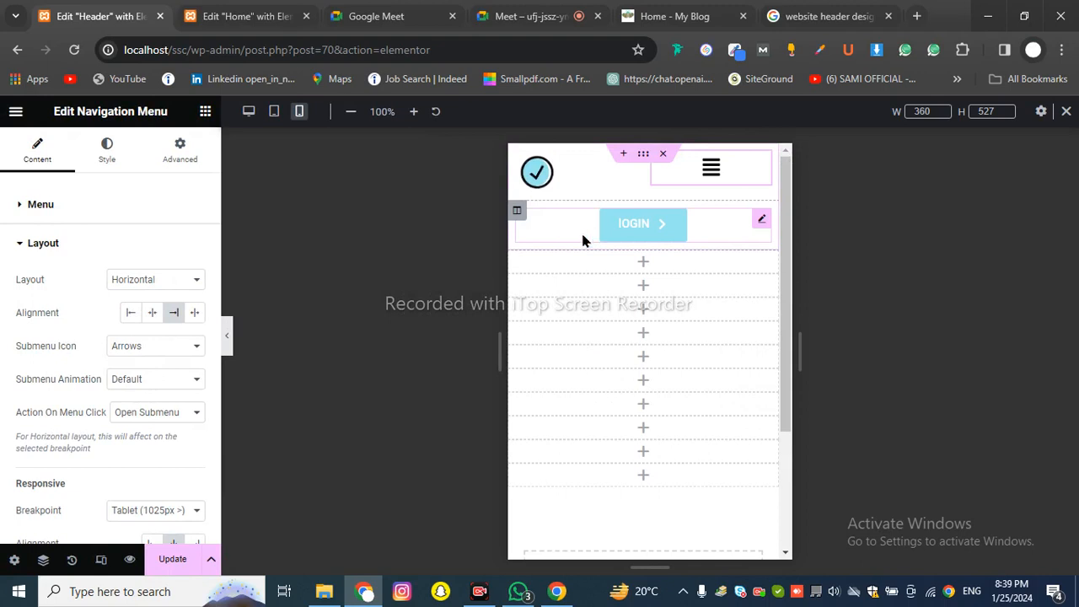
# - Select the login button and compare the header in the desktop and mobile portrait views
pyautogui.click(632, 221)
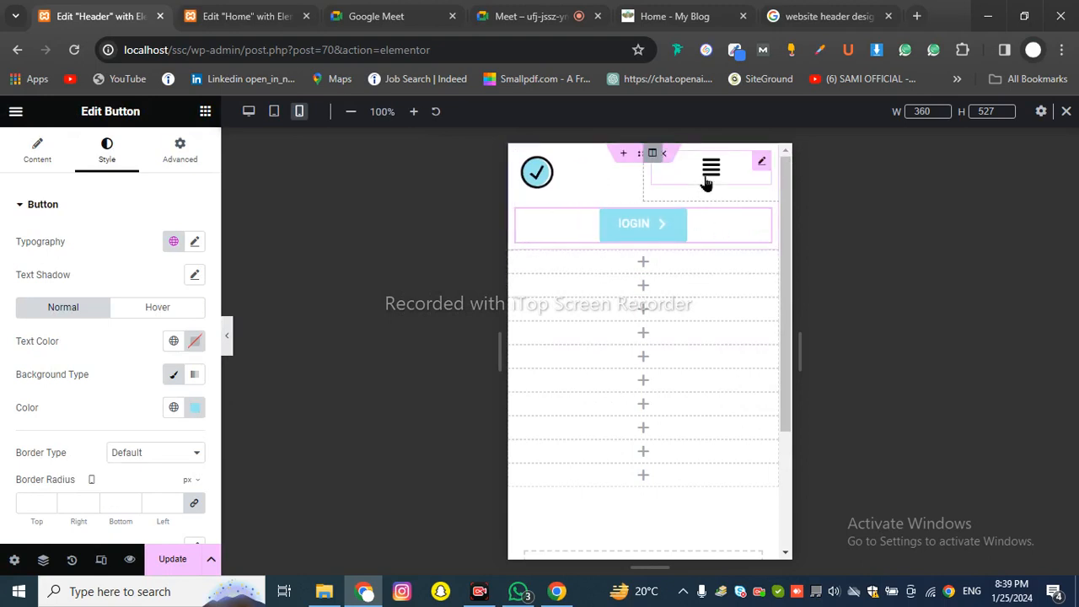
pyautogui.click(249, 112)
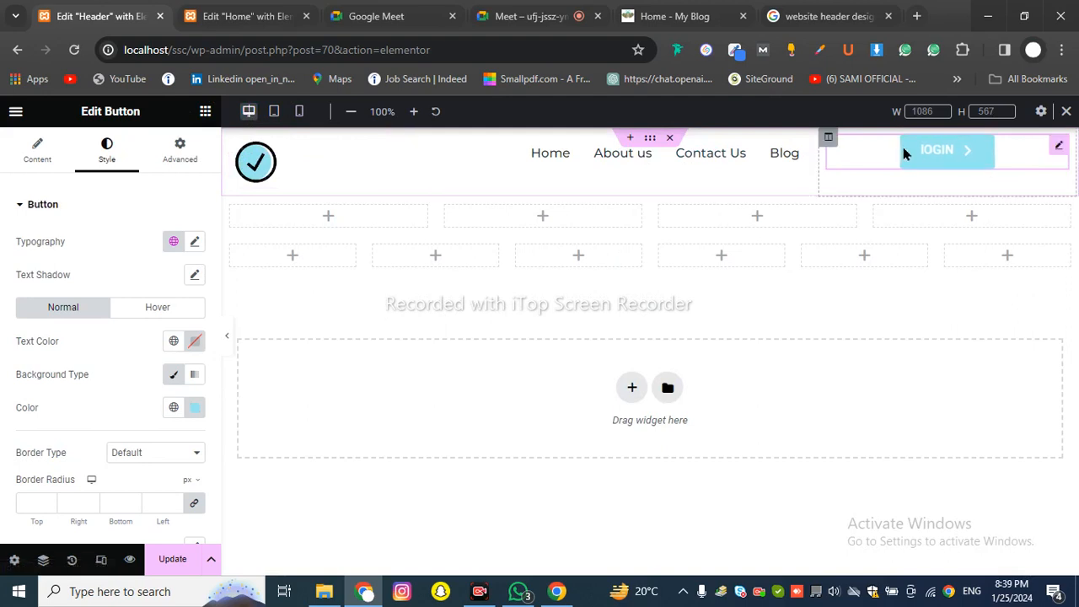
pyautogui.click(300, 112)
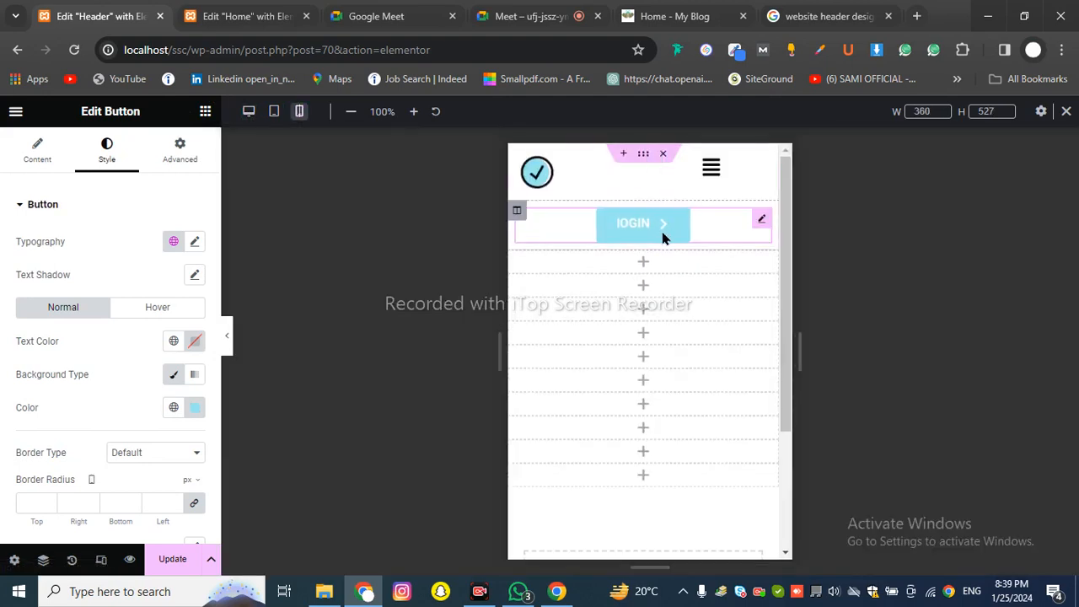
# - Hide the login button's column on mobile portrait through its responsive visibility settings
pyautogui.click(517, 211)
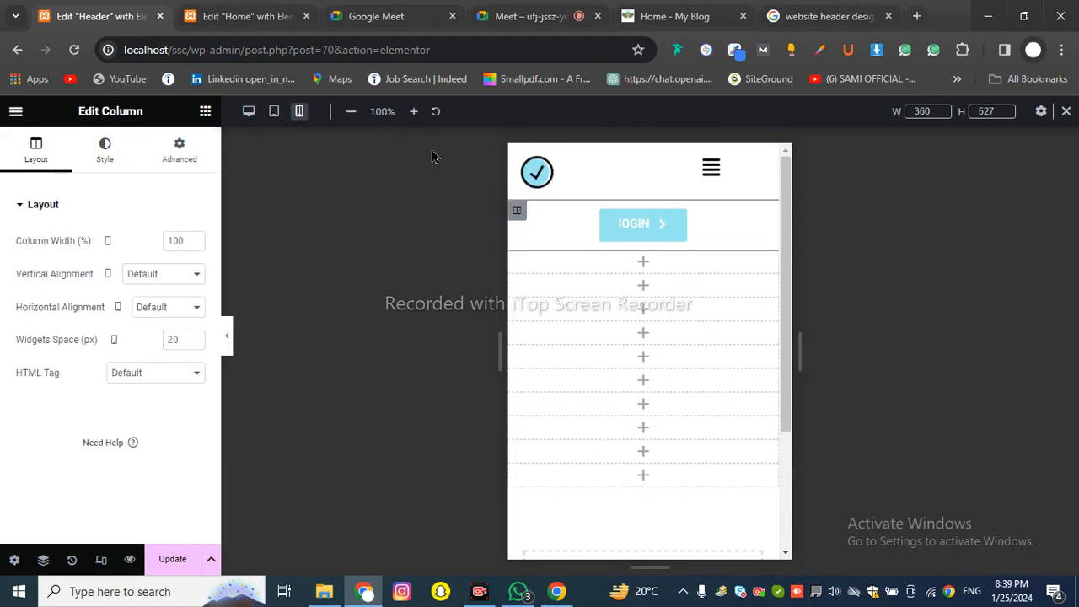
pyautogui.click(177, 165)
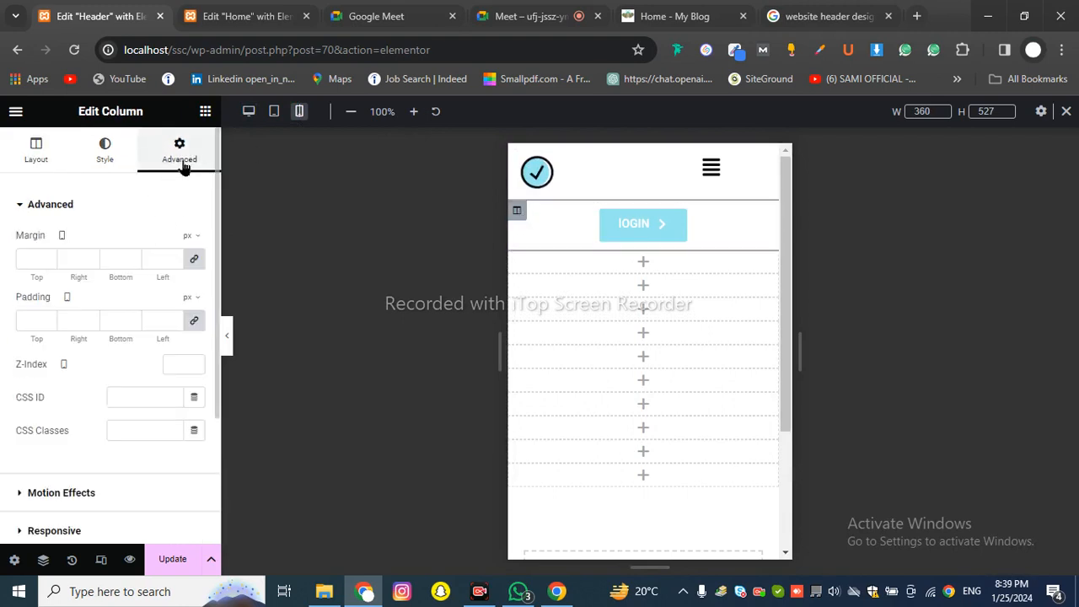
pyautogui.scroll(-2, 107, 329)
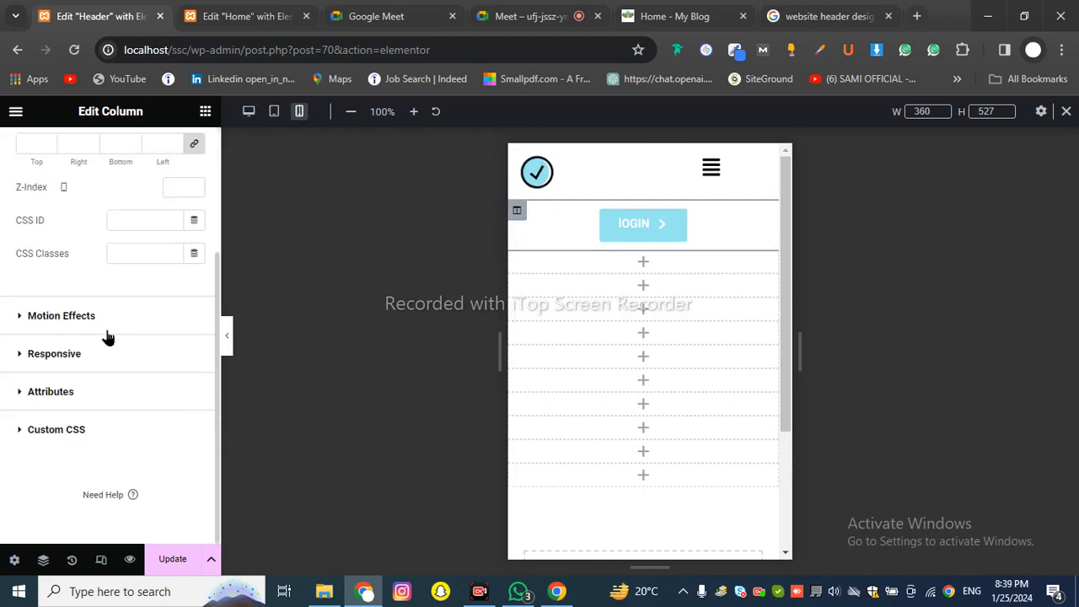
pyautogui.click(62, 357)
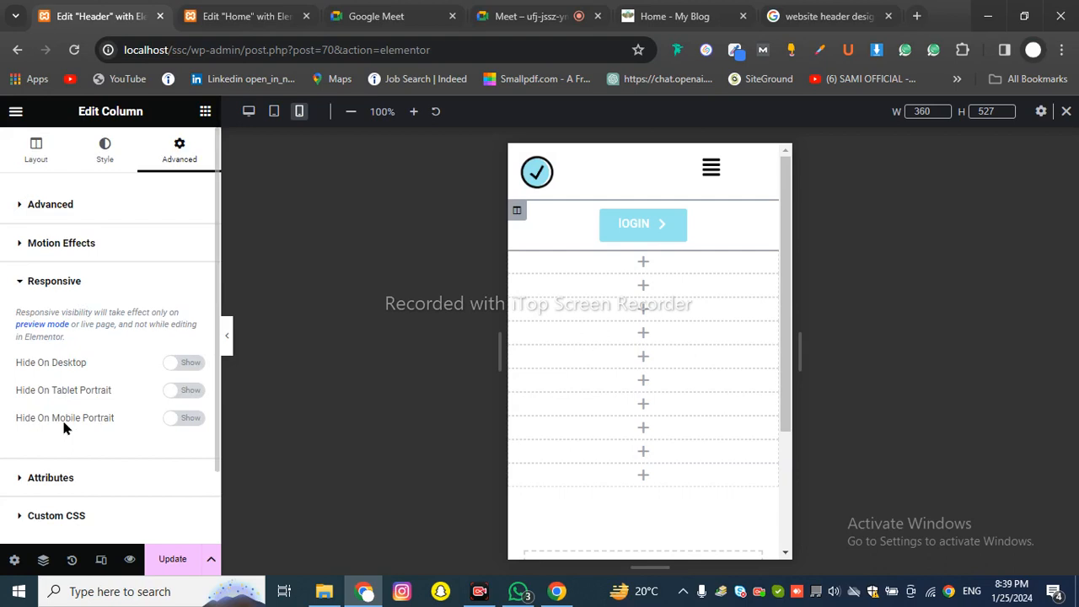
pyautogui.click(187, 419)
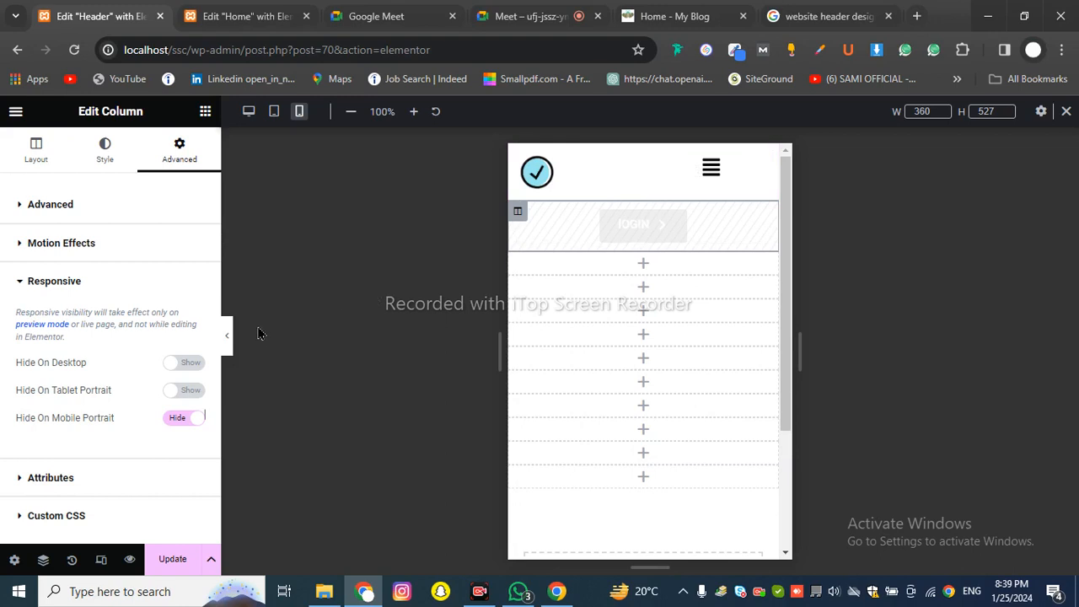
# - Preview the mobile header without the editing controls, test its menu icon, and return to editing
pyautogui.click(228, 337)
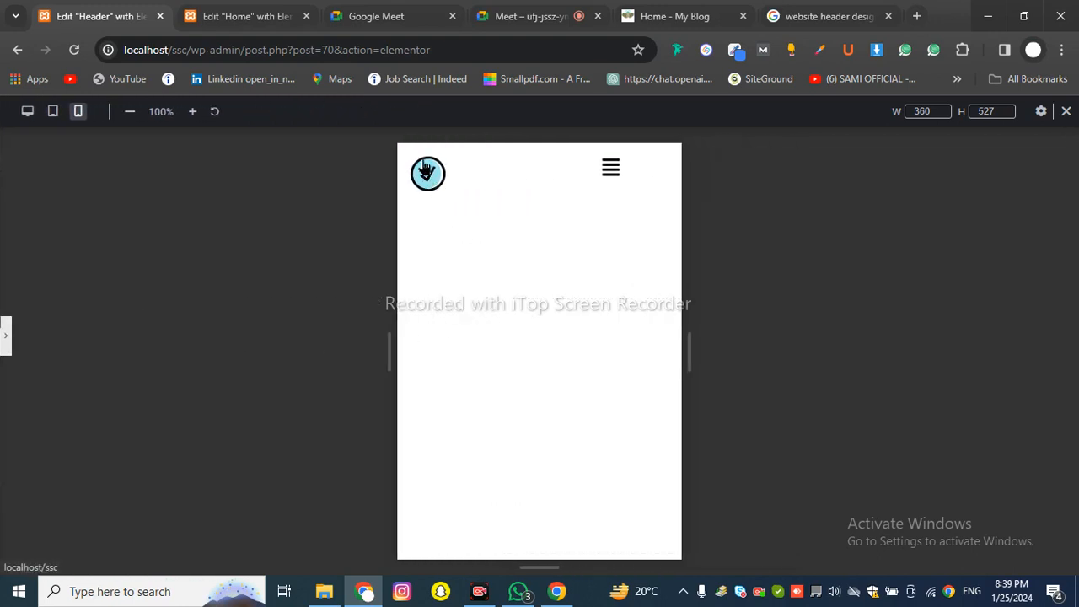
pyautogui.click(610, 170)
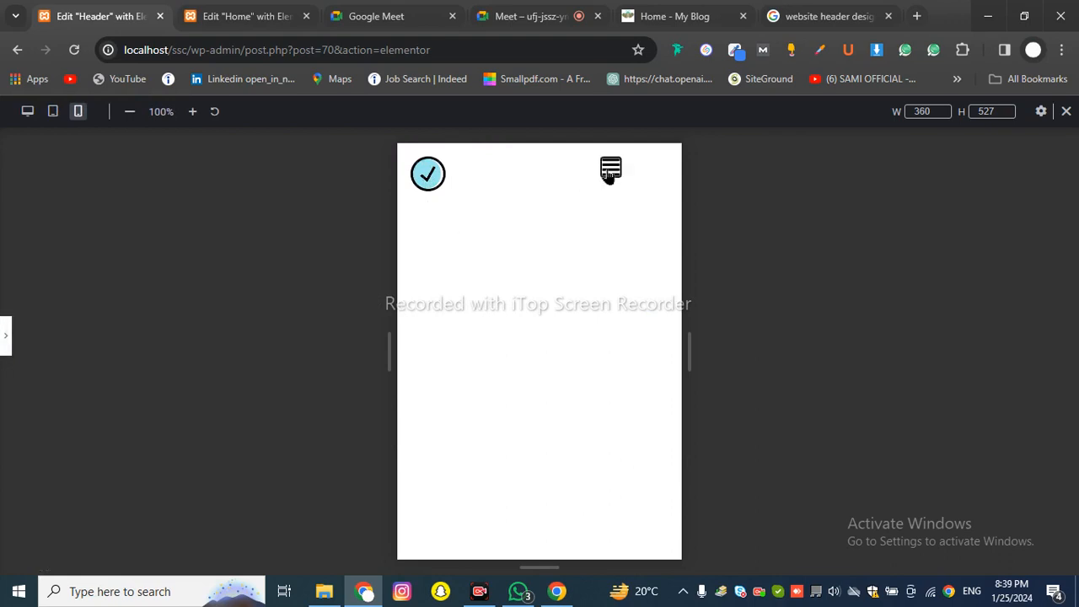
pyautogui.click(611, 170)
pyautogui.click(6, 336)
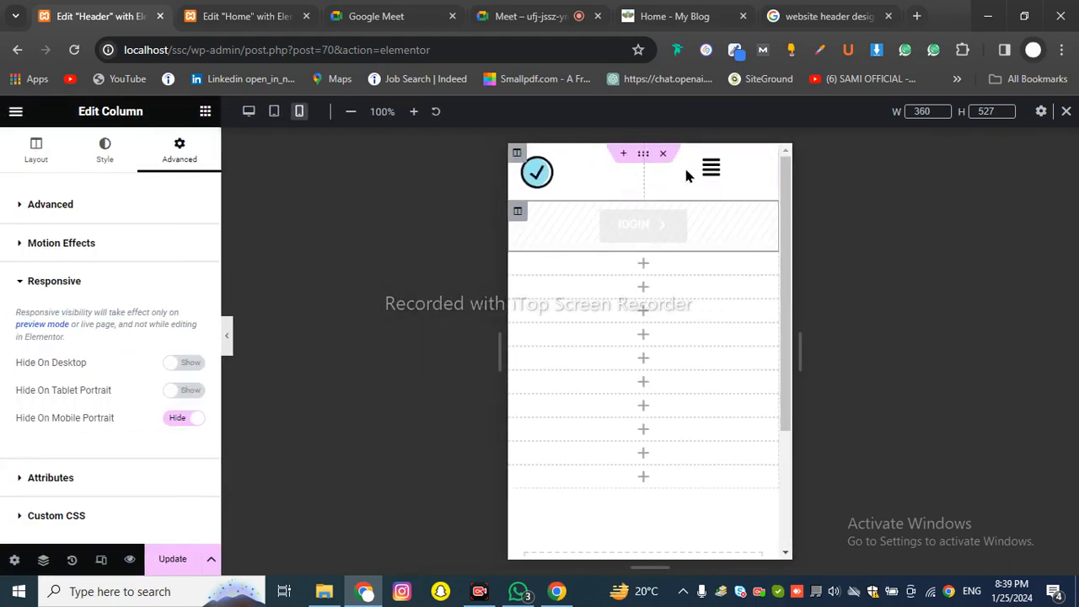
# - Unlink the navigation menu's margin values in the mobile view and set its left margin to 100 px
pyautogui.click(706, 172)
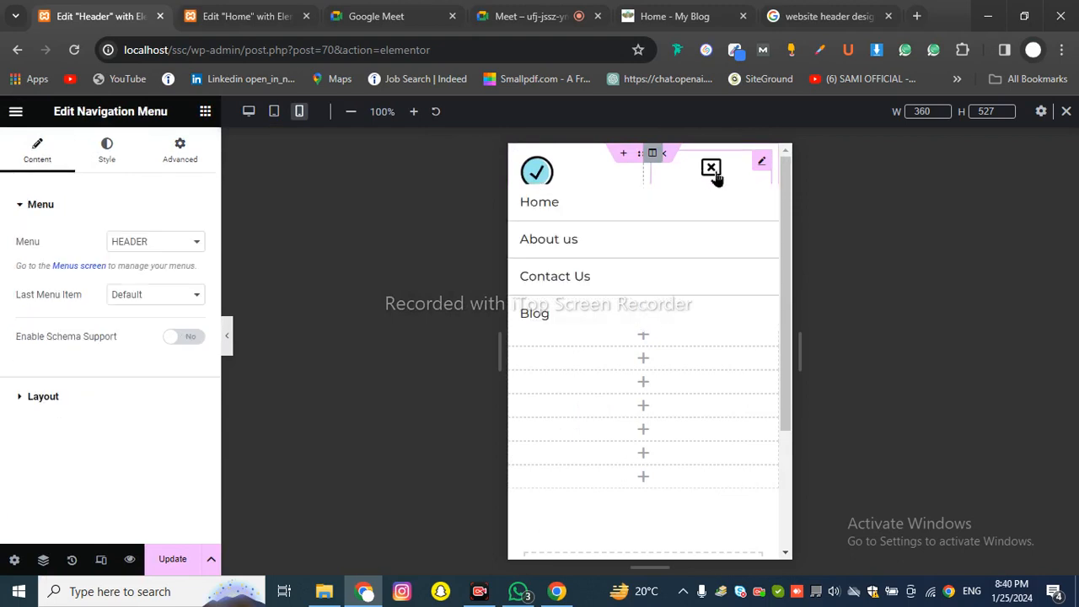
pyautogui.click(712, 173)
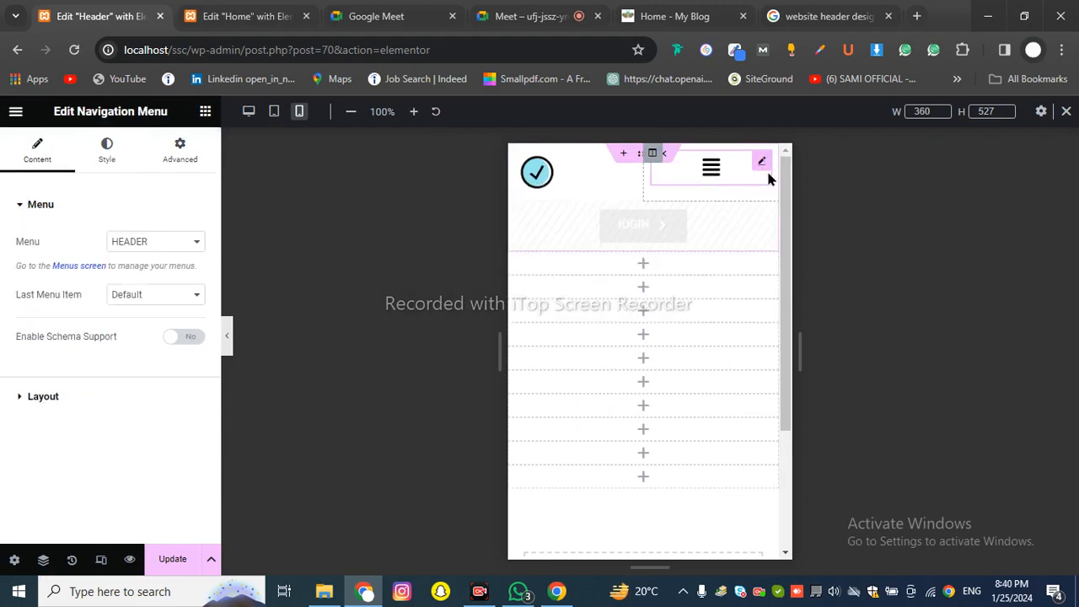
pyautogui.click(179, 149)
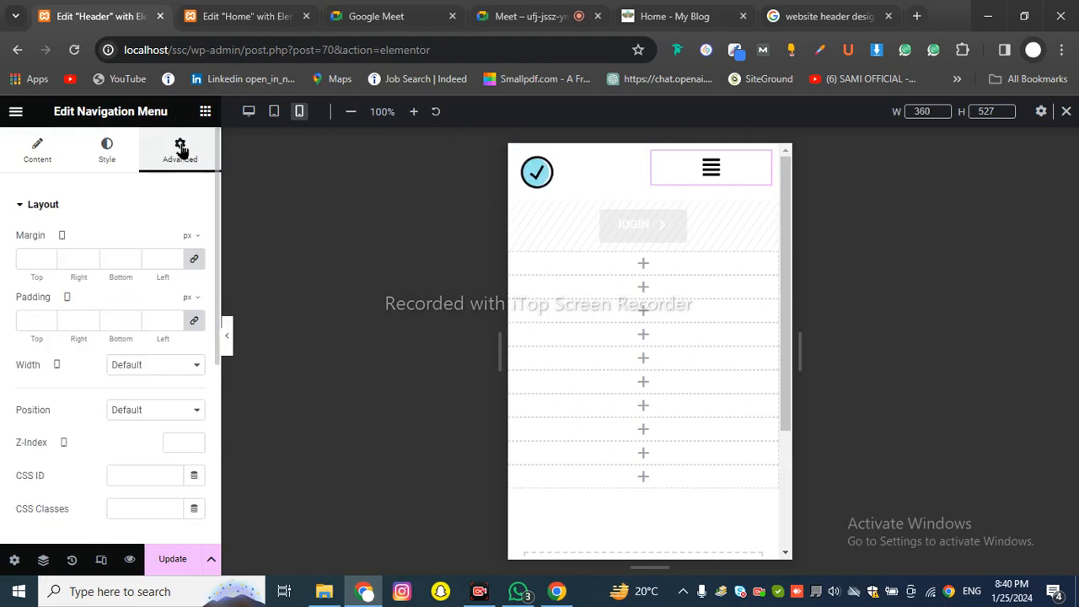
pyautogui.click(194, 261)
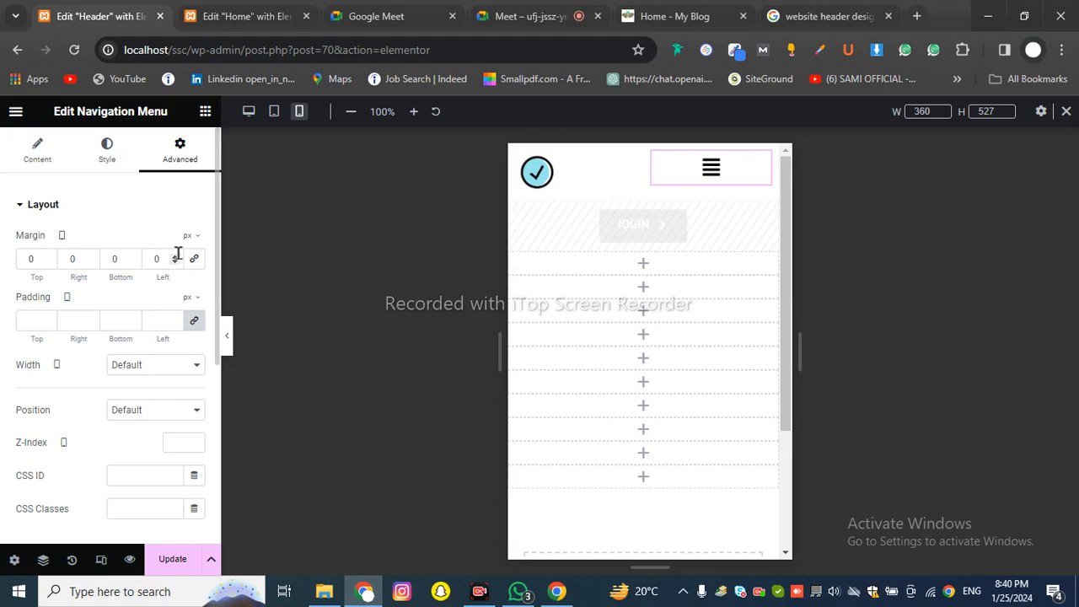
pyautogui.click(177, 260)
pyautogui.doubleClick(177, 259)
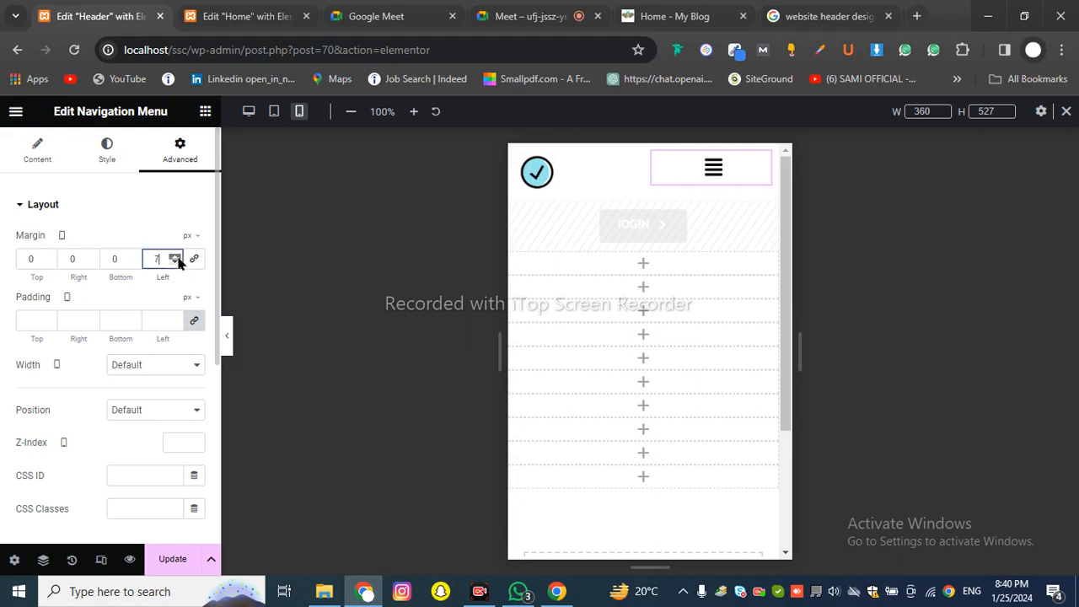
pyautogui.click(177, 258)
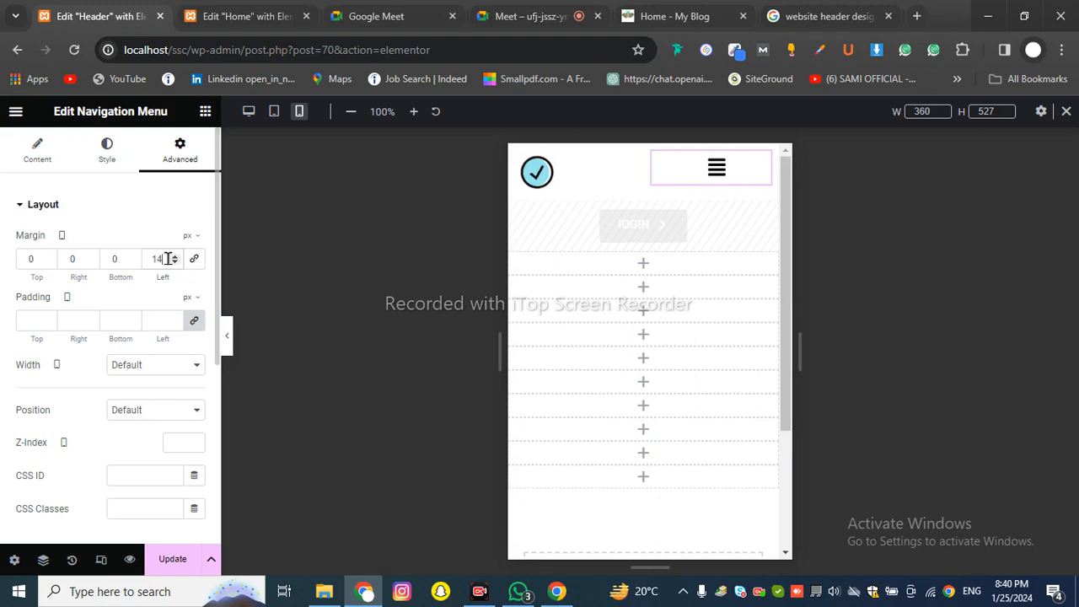
pyautogui.doubleClick(153, 257)
pyautogui.write('50')
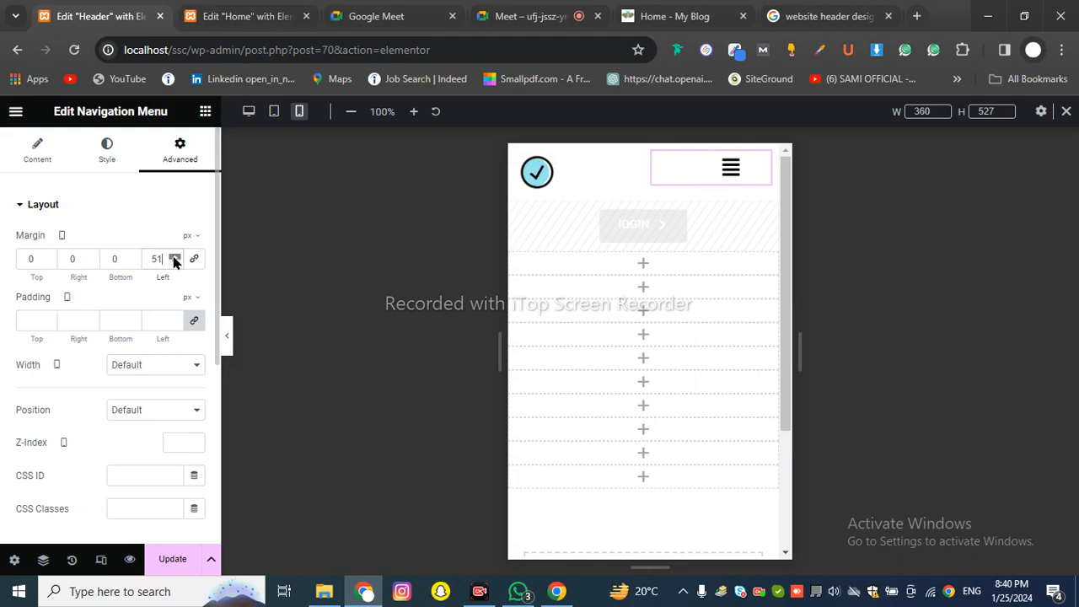
pyautogui.click(175, 258)
pyautogui.click(175, 258)
pyautogui.click(174, 257)
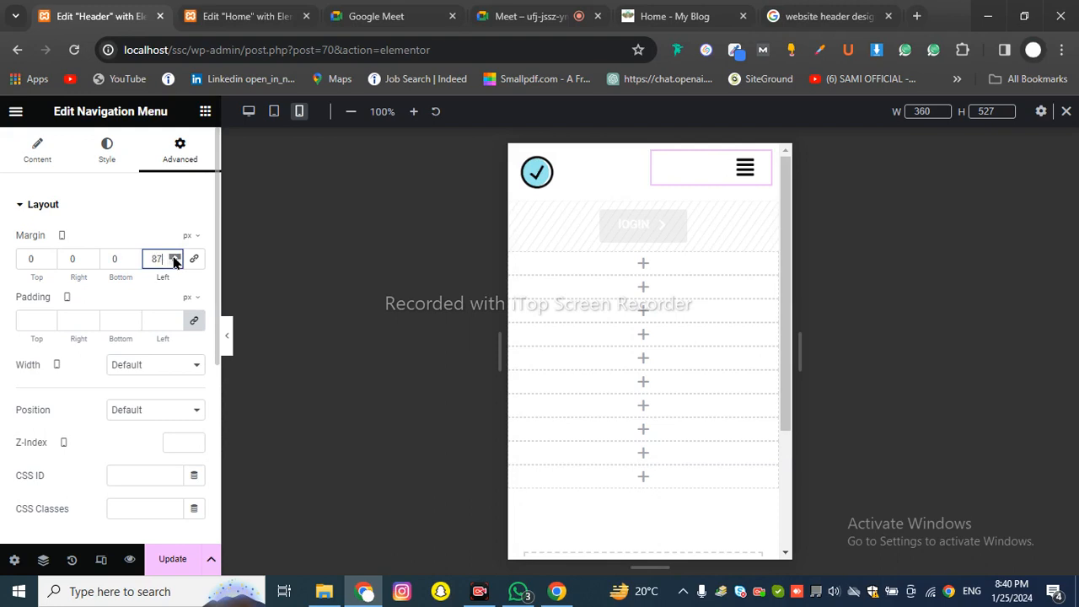
pyautogui.click(174, 257)
pyautogui.click(175, 257)
pyautogui.click(175, 258)
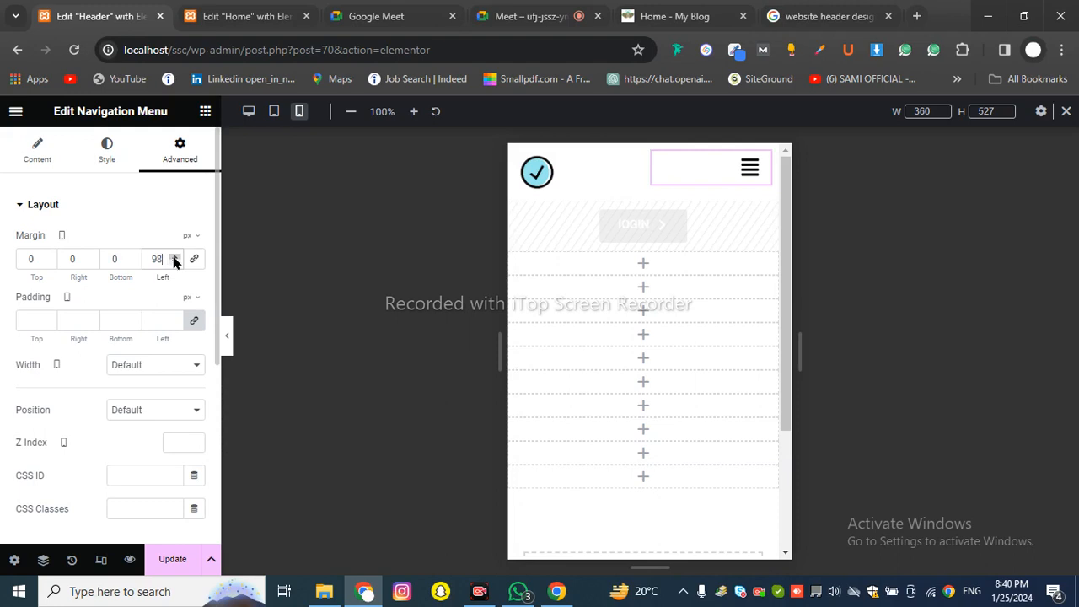
pyautogui.click(174, 257)
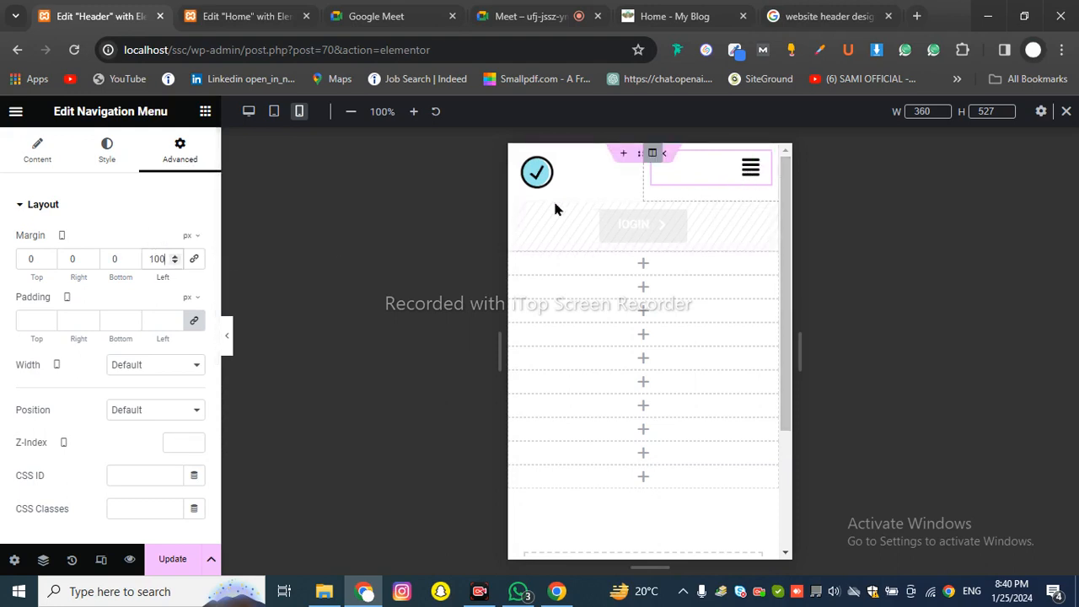
# - Shrink the site logo slightly in the mobile view, then preview the header without editing controls and test its menu icon
pyautogui.moveTo(569, 179)
pyautogui.mouseDown()
pyautogui.moveTo(592, 186)
pyautogui.moveTo(591, 198)
pyautogui.moveTo(554, 184)
pyautogui.mouseUp()
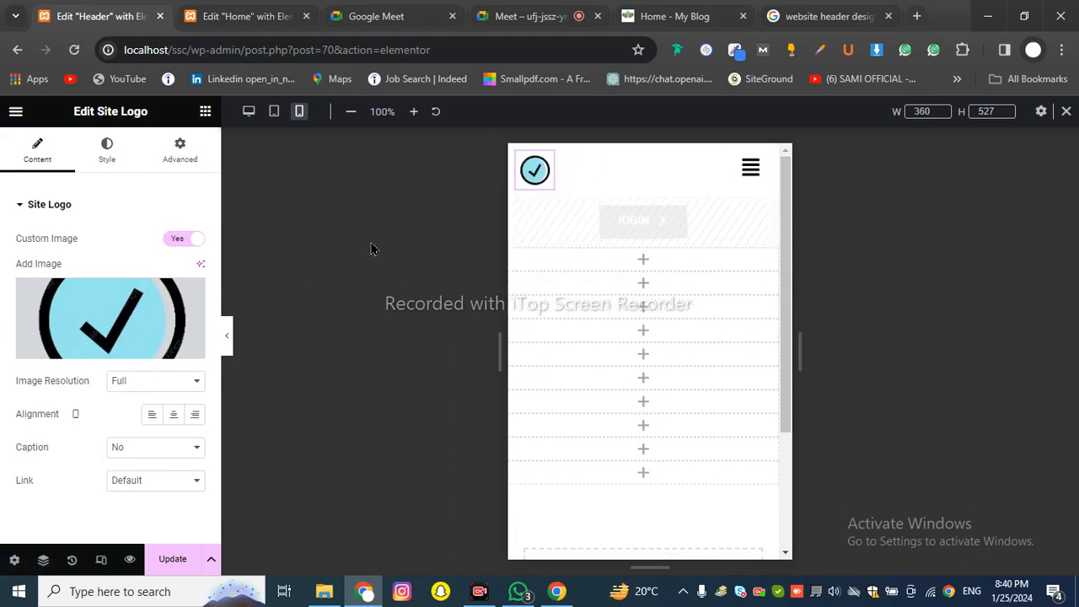
pyautogui.click(226, 344)
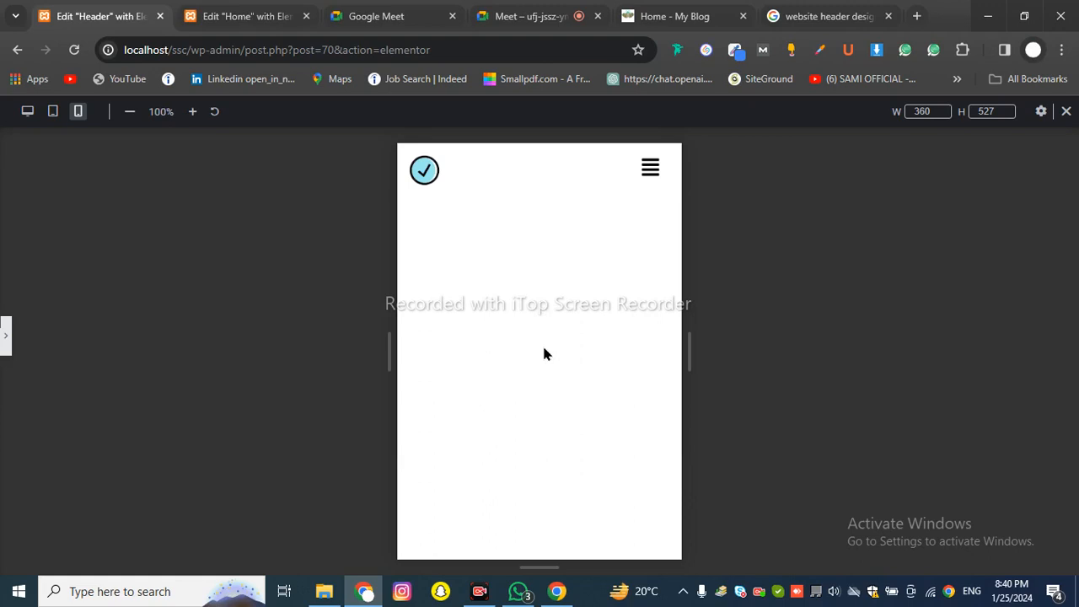
pyautogui.click(650, 166)
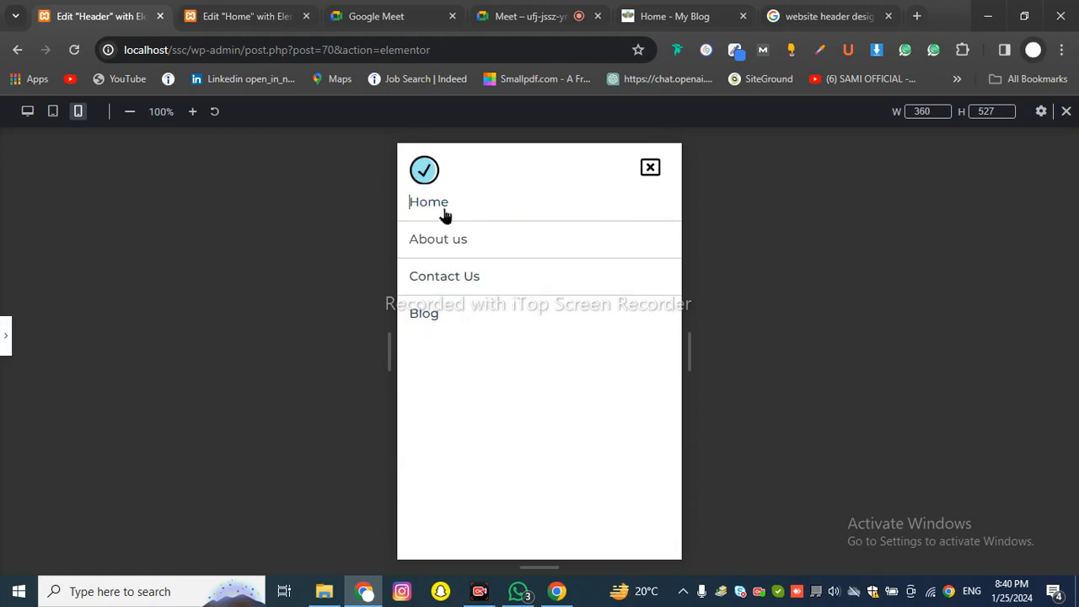
pyautogui.click(651, 173)
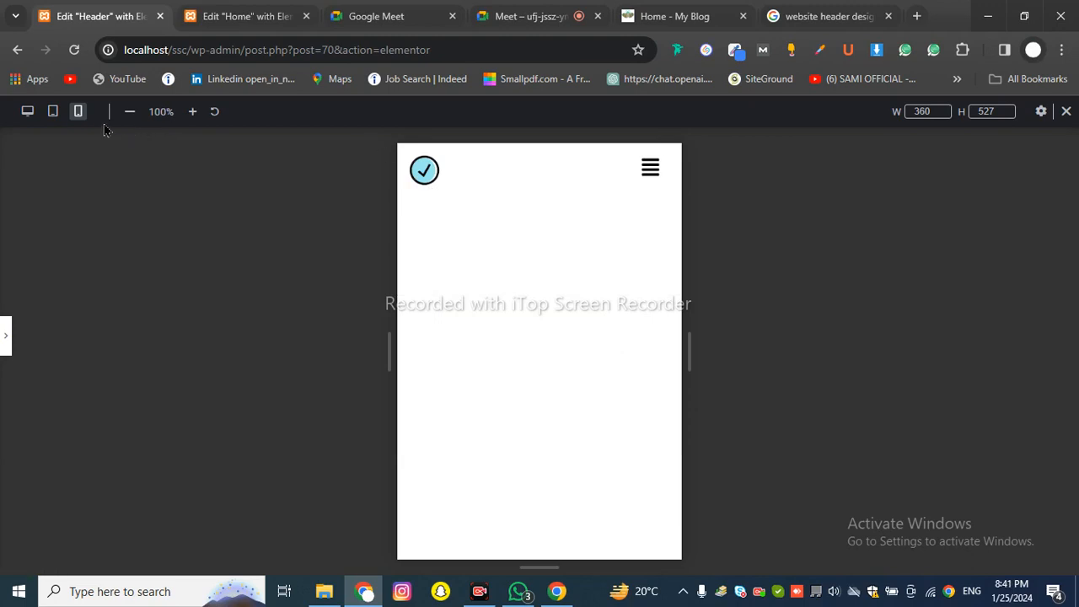
# - Preview the header in the tablet portrait view, test its menu icon, and return to editing
pyautogui.click(53, 112)
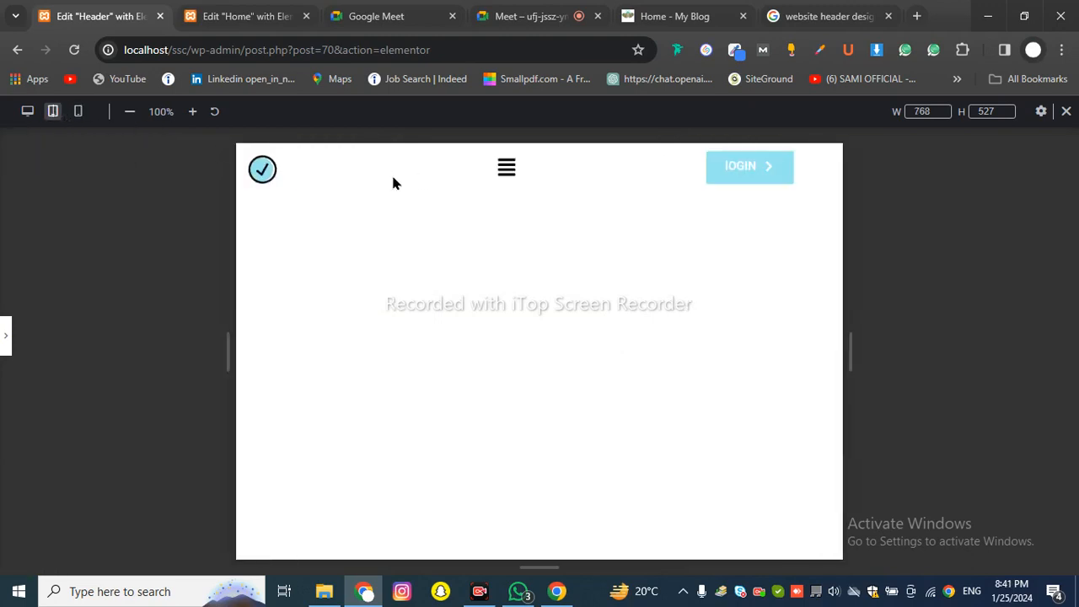
pyautogui.click(508, 170)
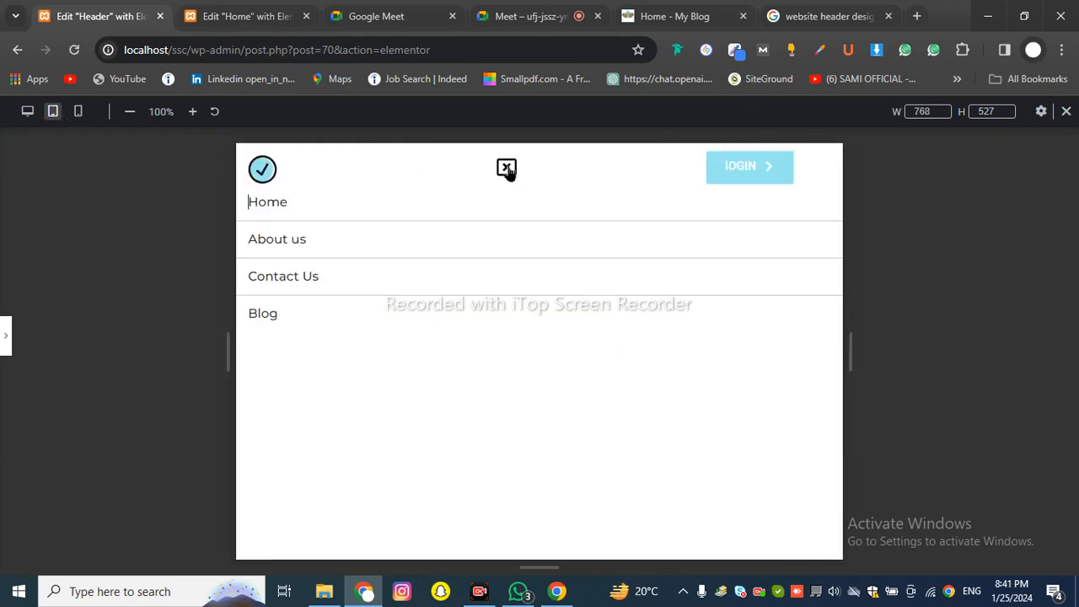
pyautogui.click(507, 171)
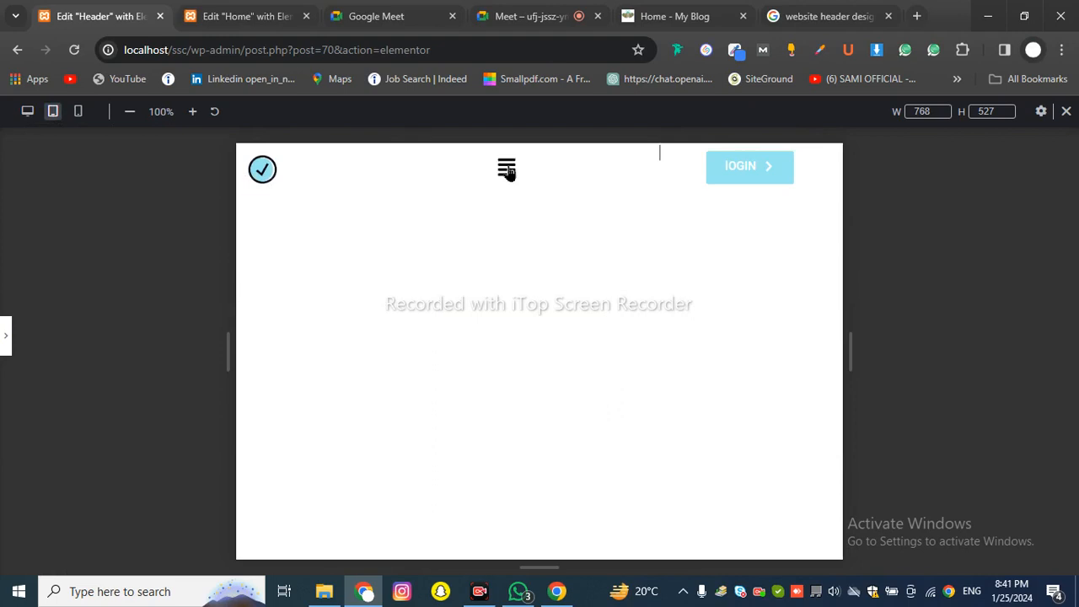
pyautogui.click(5, 336)
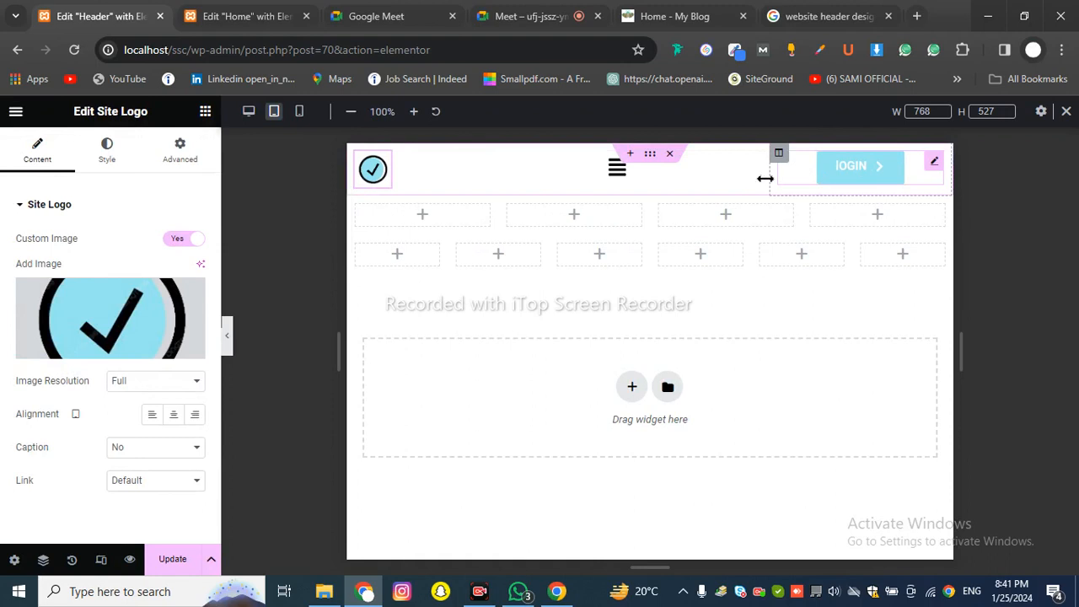
# - Narrow the login button's widget in the tablet view and resize the navigation menu to a custom width of about 447 px
pyautogui.hotkey('ctrl', 'z')
pyautogui.hotkey('ctrl', 'z')
pyautogui.hotkey('ctrl', 'z')
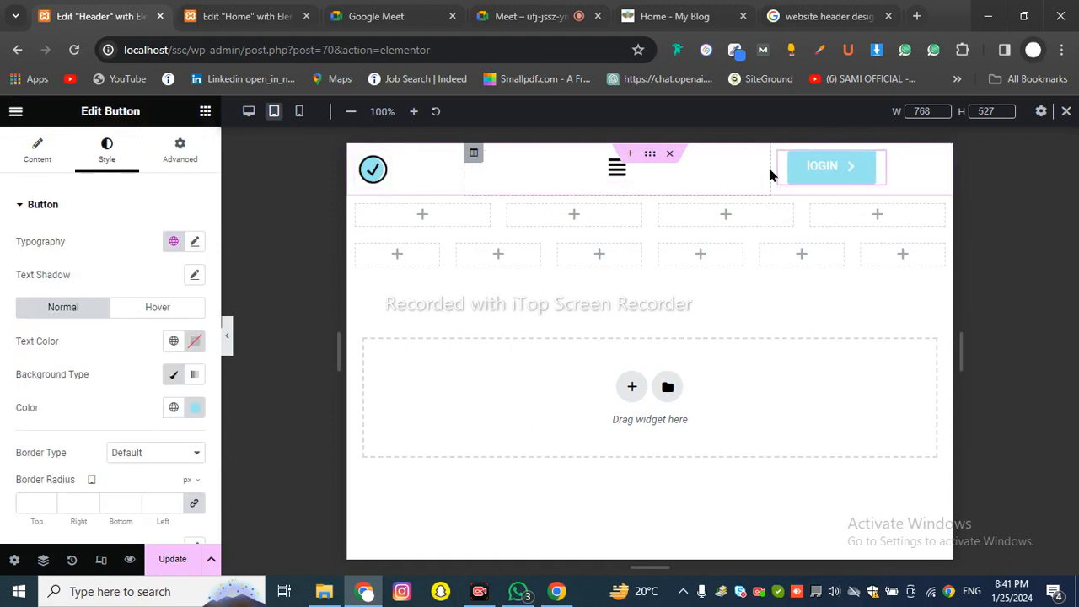
pyautogui.moveTo(763, 183); pyautogui.dragTo(778, 183)
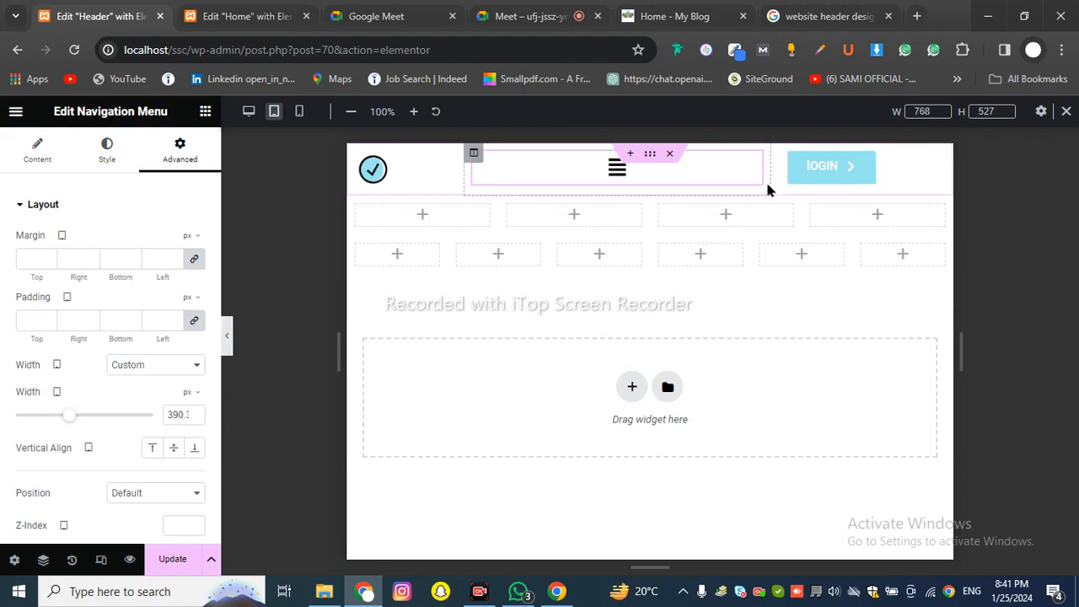
pyautogui.click(616, 168)
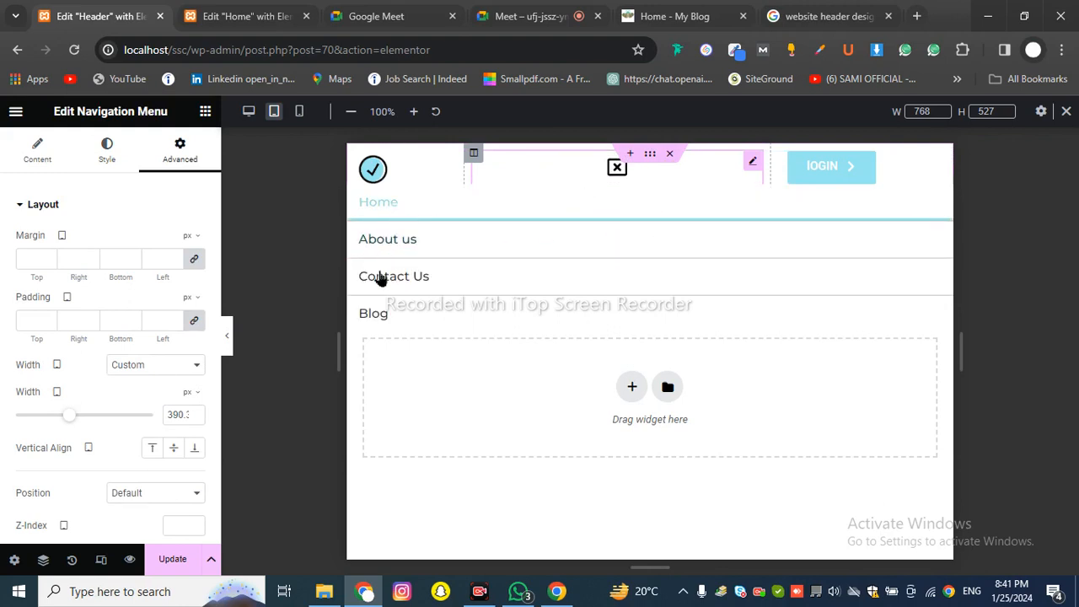
pyautogui.click(617, 168)
pyautogui.moveTo(471, 172); pyautogui.dragTo(523, 168)
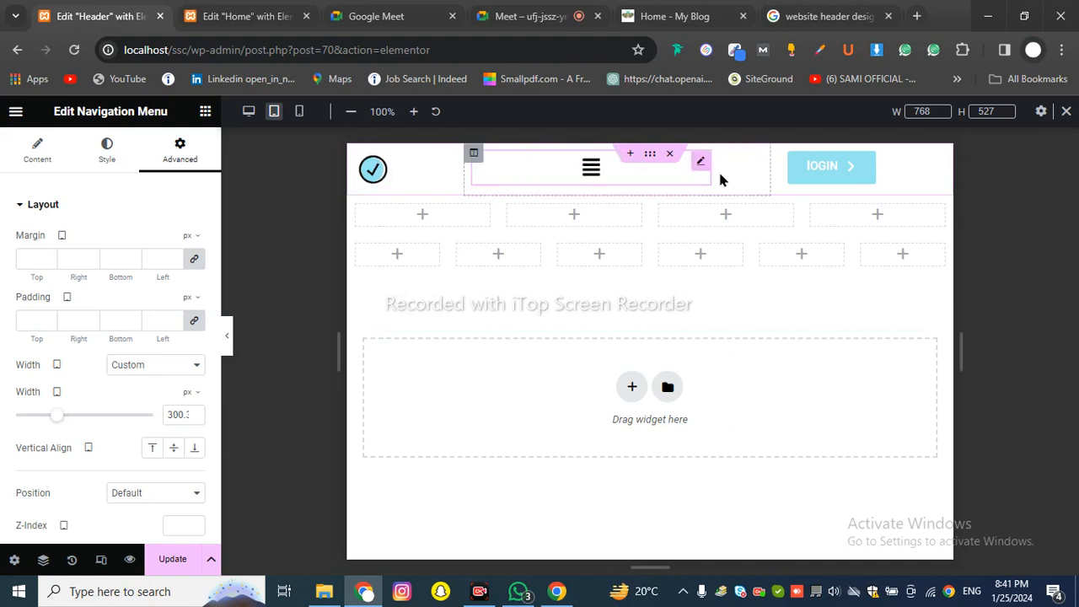
pyautogui.moveTo(712, 178); pyautogui.dragTo(763, 172)
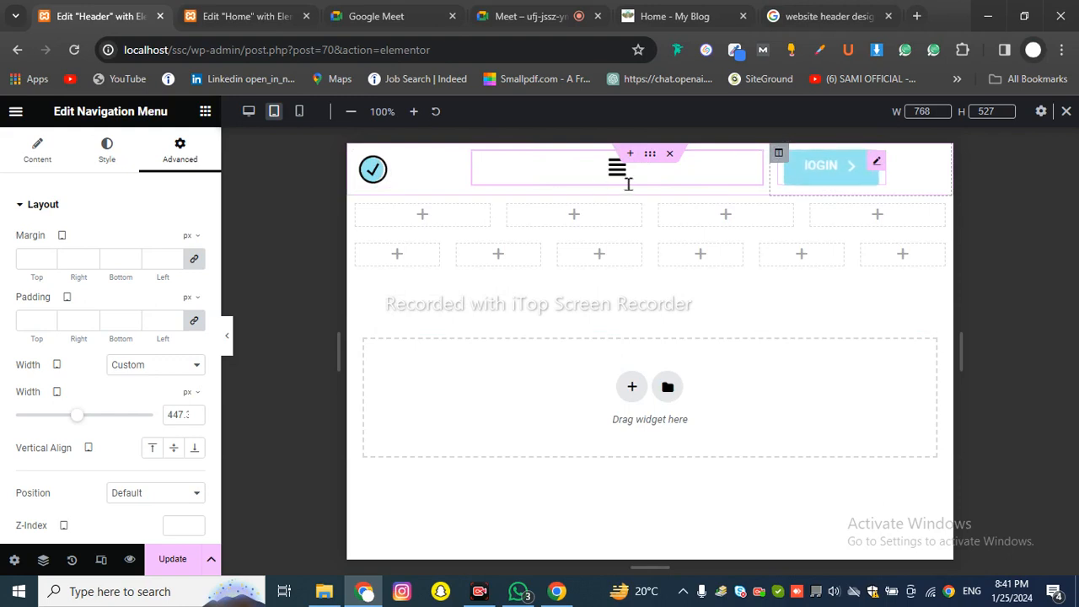
# - Hide the login button's column on tablet portrait through its responsive visibility settings
pyautogui.click(779, 155)
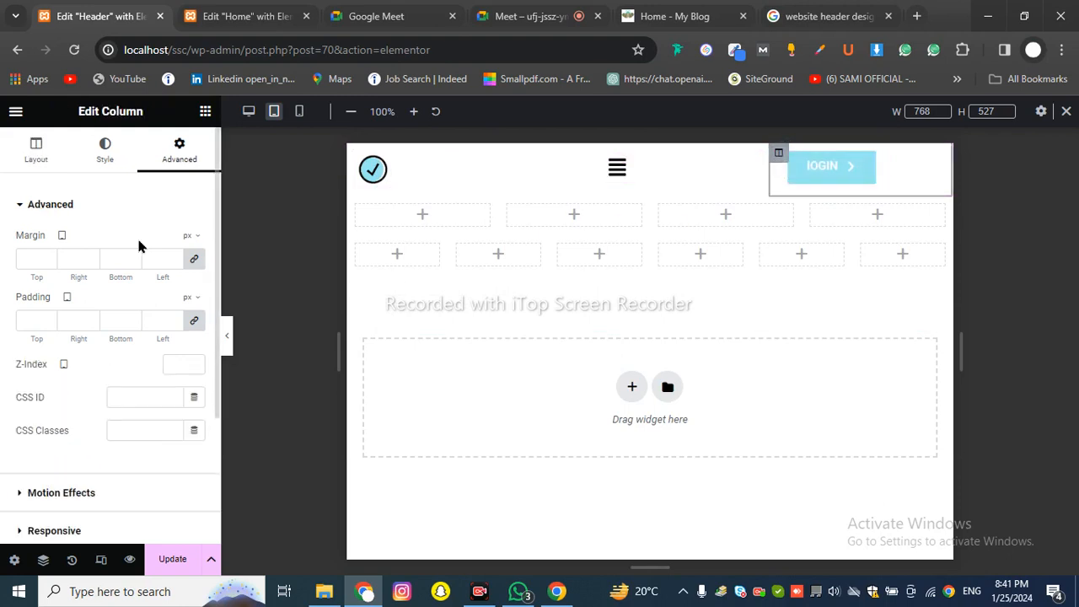
pyautogui.scroll(-2, 109, 362)
pyautogui.click(89, 353)
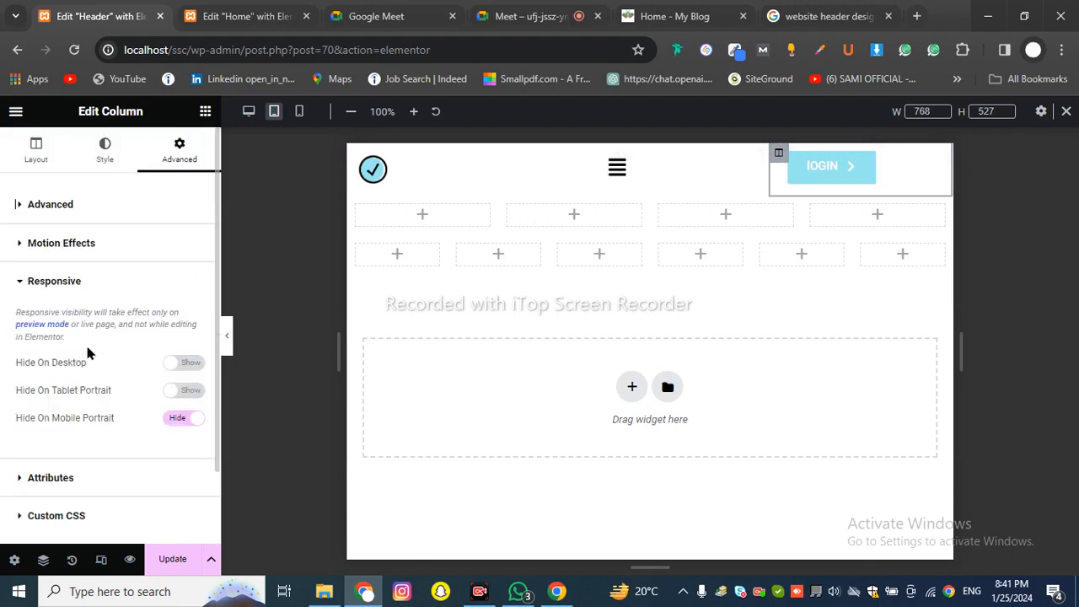
pyautogui.scroll(-2, 169, 320)
pyautogui.click(179, 305)
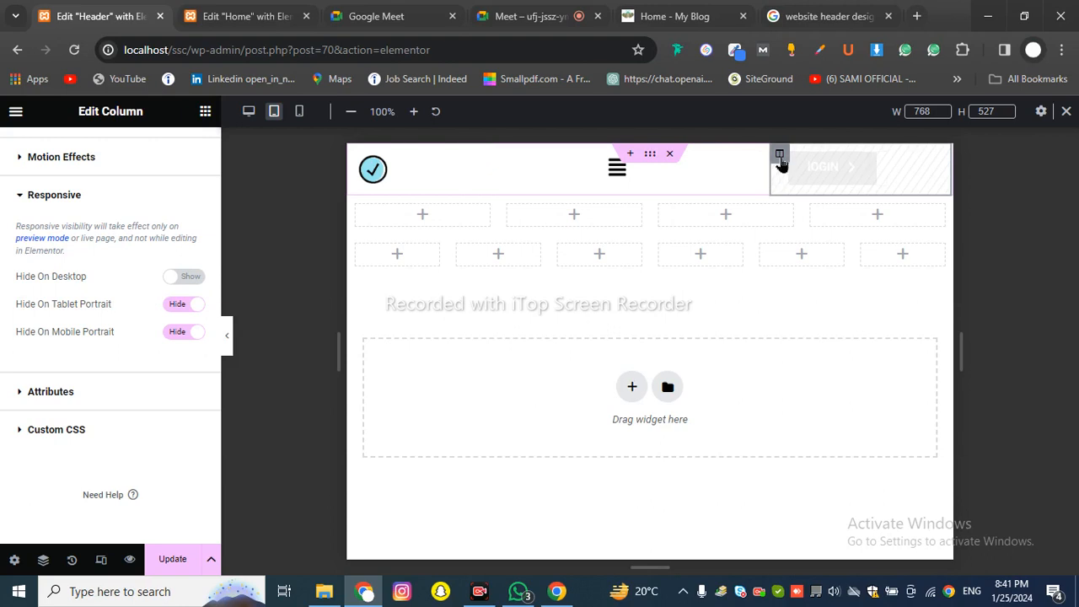
# - Set the login button column's width to 2% for tablet and check the header without the editing controls
pyautogui.scroll(2, 152, 228)
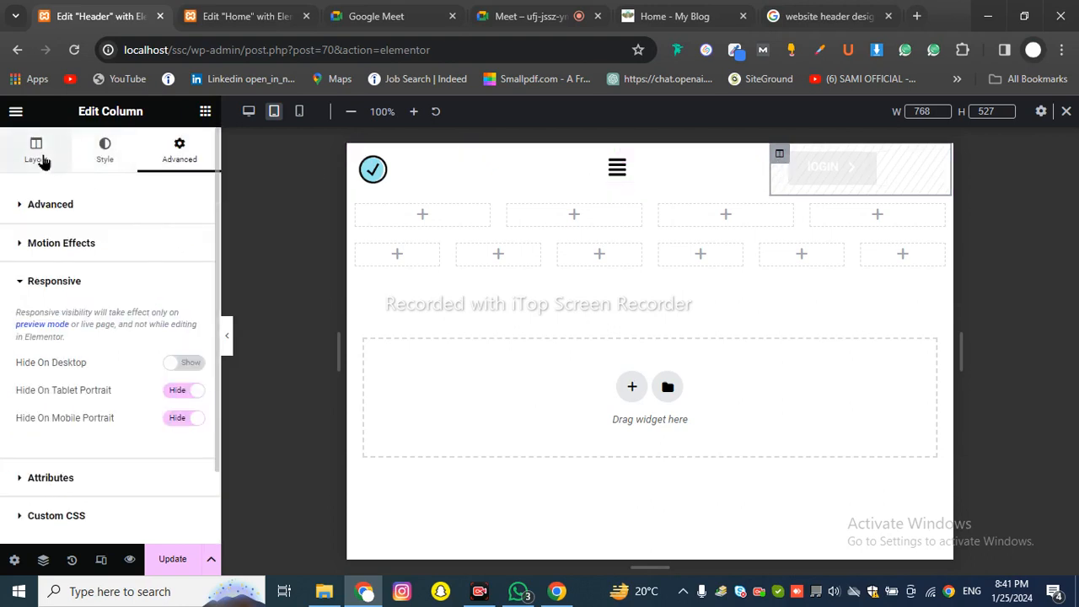
pyautogui.click(40, 156)
pyautogui.click(180, 241)
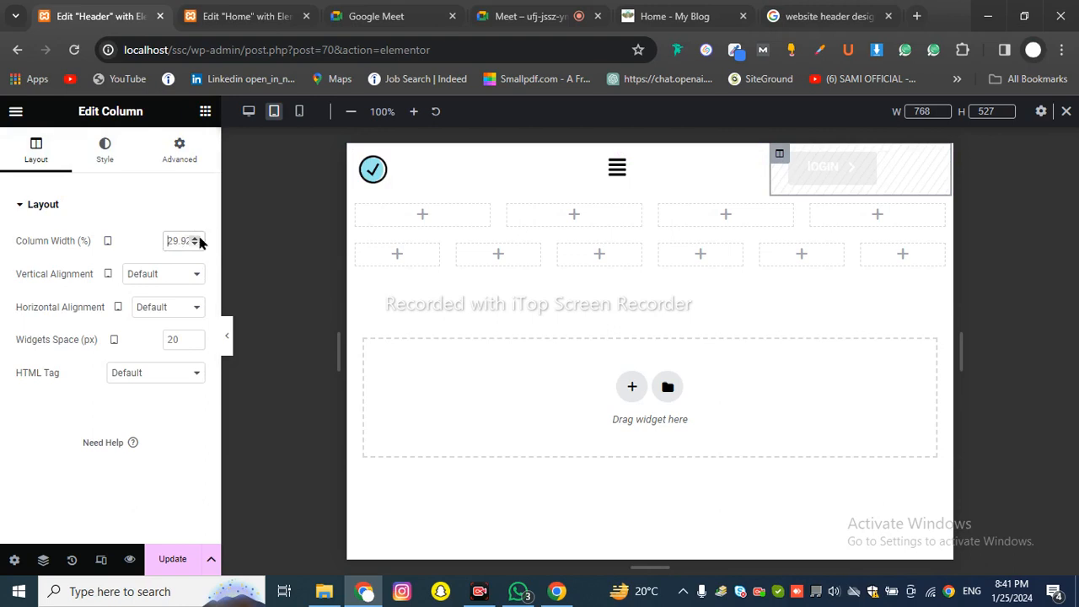
pyautogui.write('2')
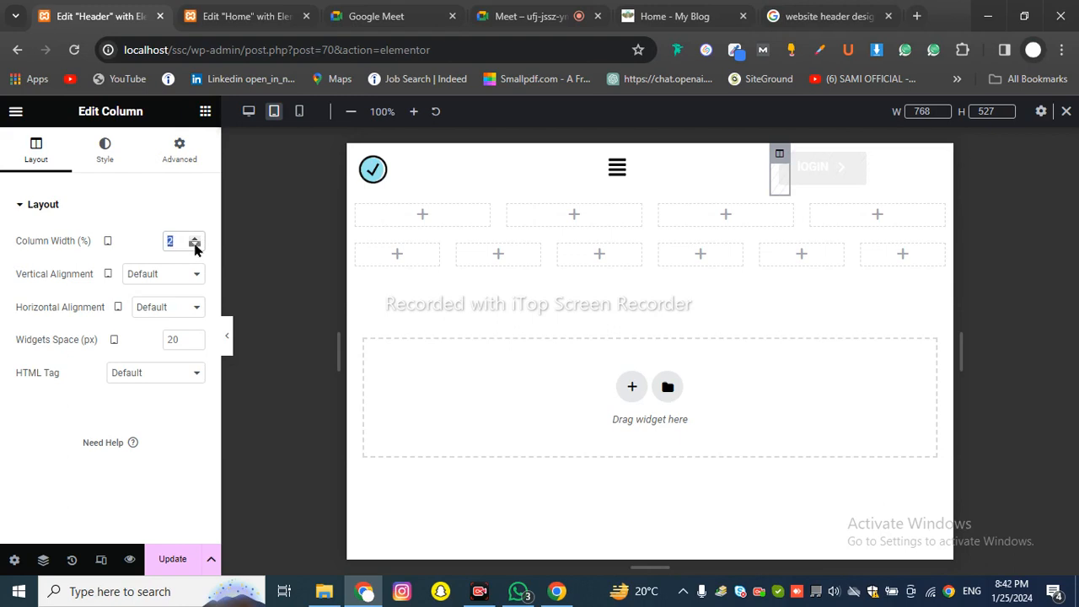
pyautogui.click(226, 338)
pyautogui.click(4, 342)
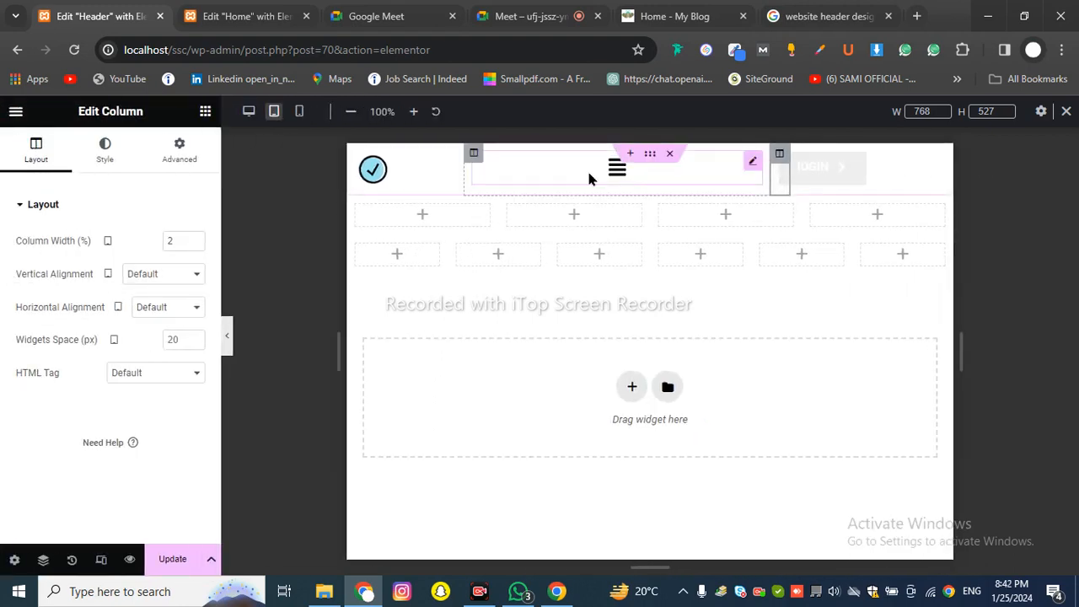
# - Unlink the navigation menu's margin values in the tablet view and set its left margin to 17 px
pyautogui.click(748, 167)
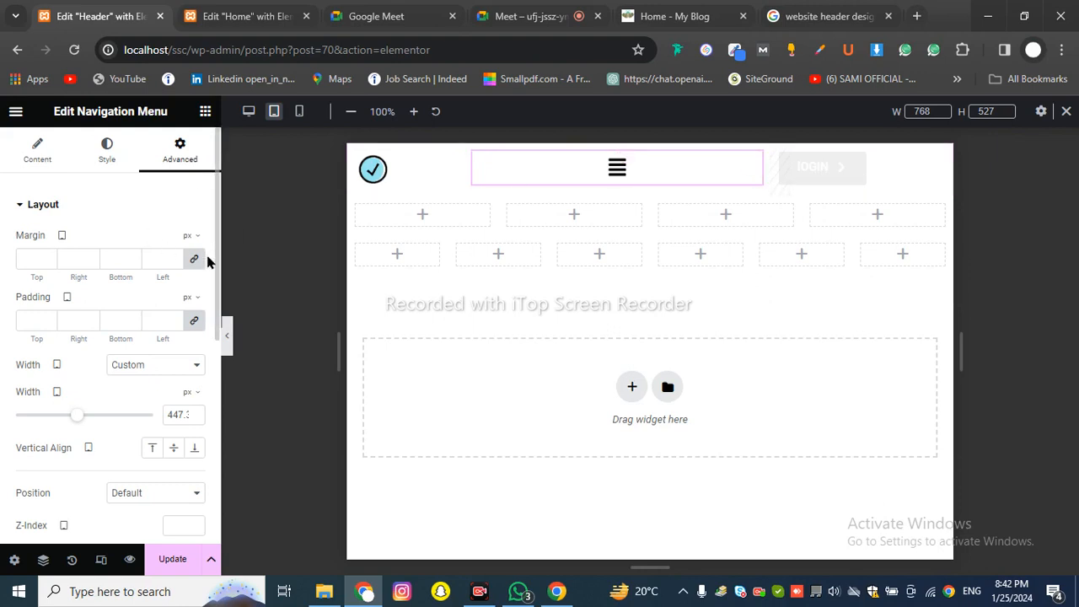
pyautogui.click(176, 261)
pyautogui.click(176, 260)
pyautogui.click(176, 261)
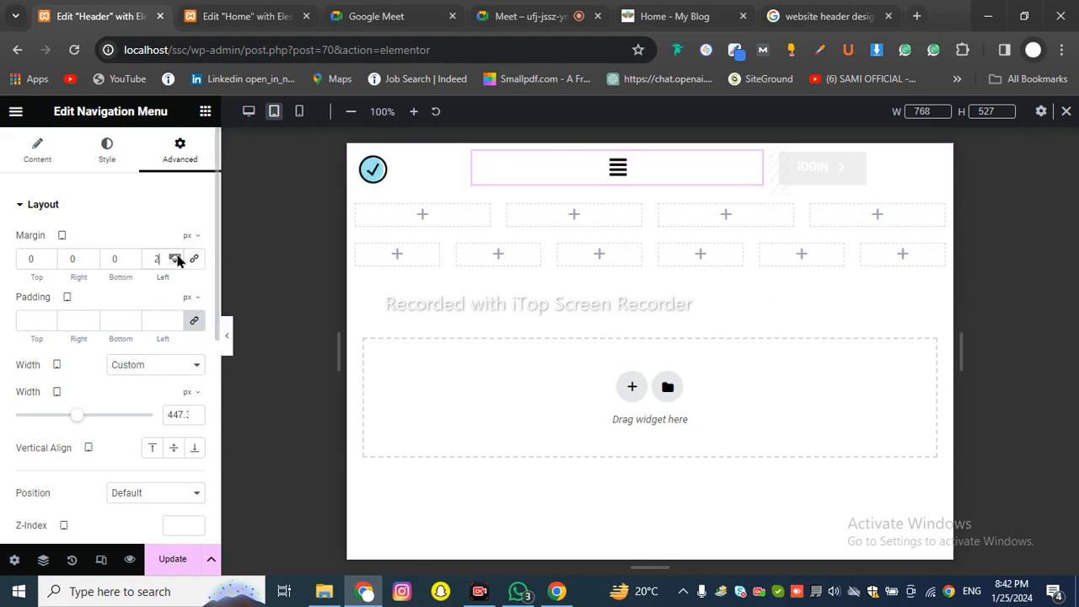
pyautogui.click(176, 260)
pyautogui.click(176, 261)
pyautogui.click(176, 260)
pyautogui.click(177, 260)
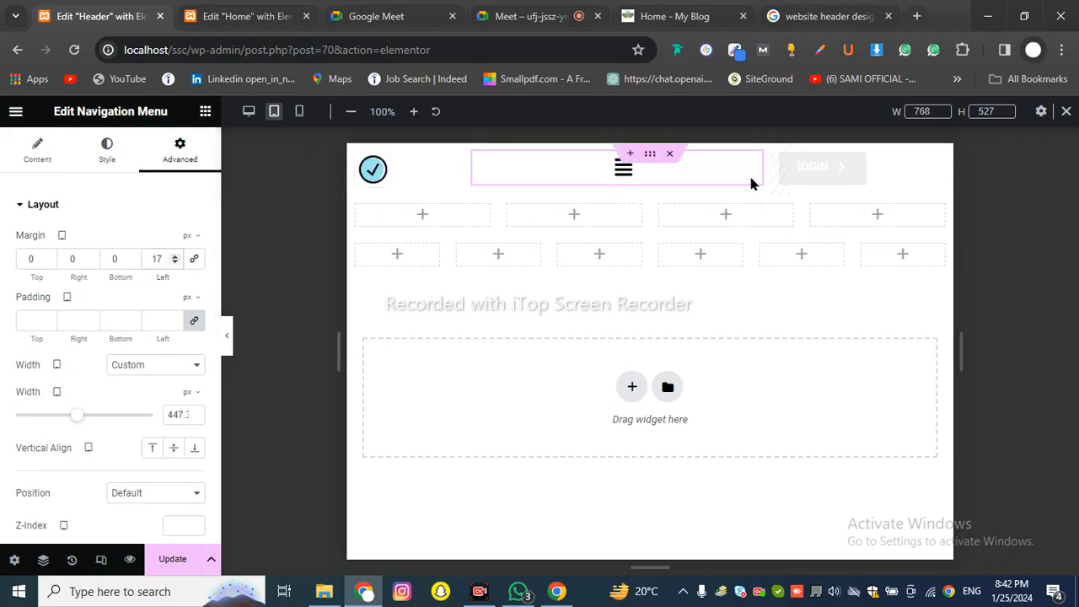
# - Switch to the mobile portrait view and delete the empty four-column section directly below the header
pyautogui.click(301, 114)
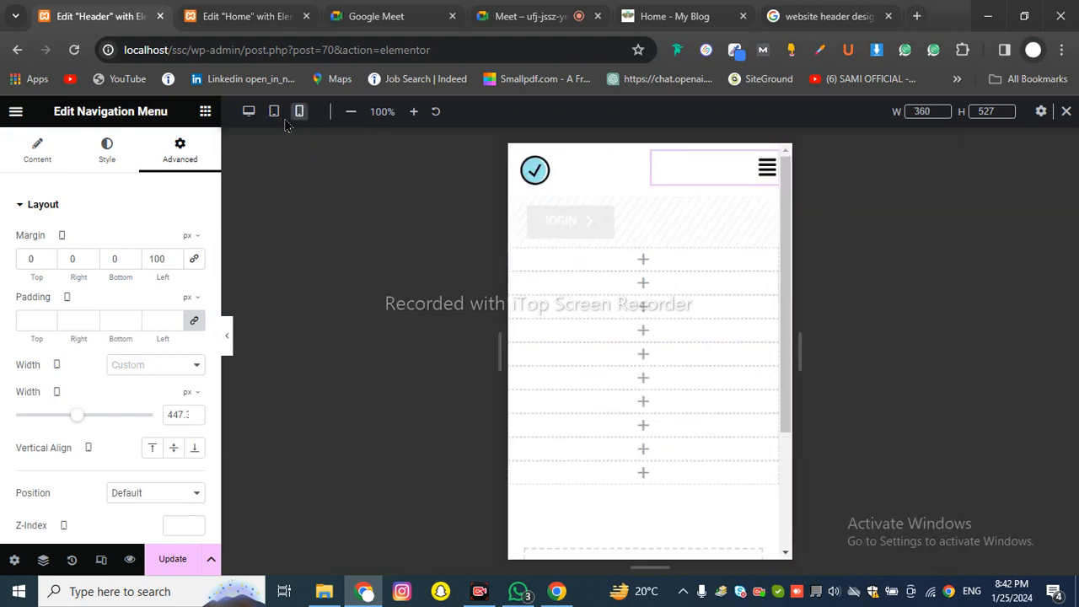
pyautogui.click(662, 240)
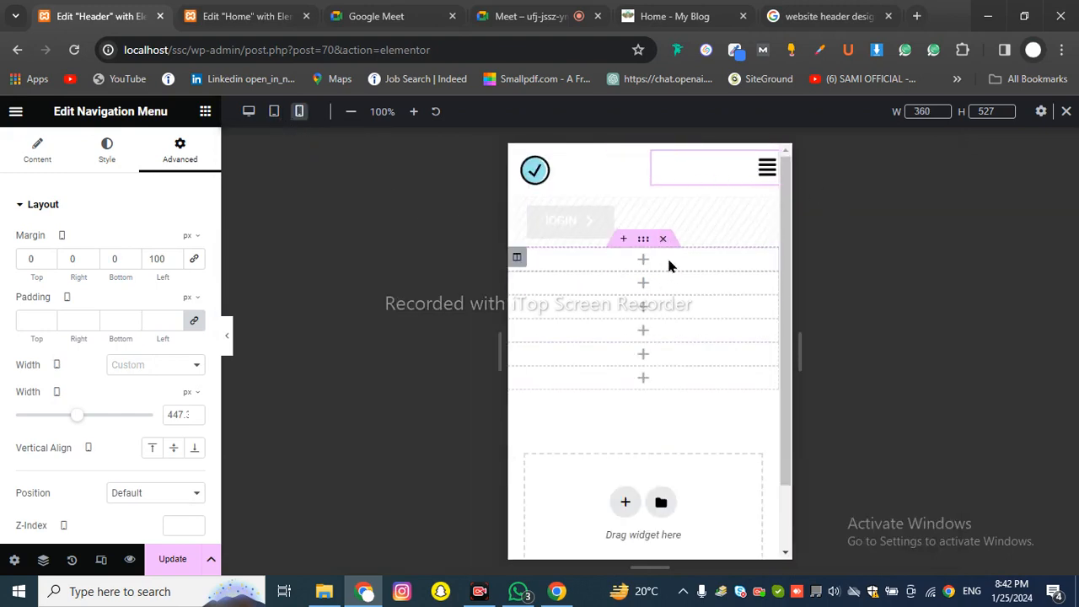
# - Delete the remaining empty section below the header and return to the desktop view without the editing controls
pyautogui.click(662, 239)
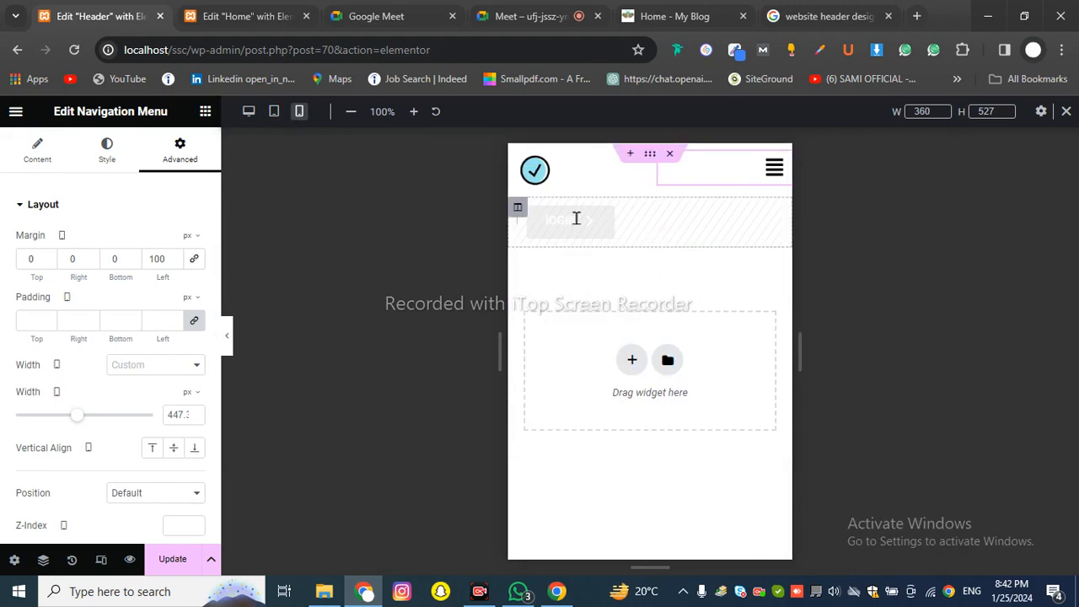
pyautogui.click(249, 111)
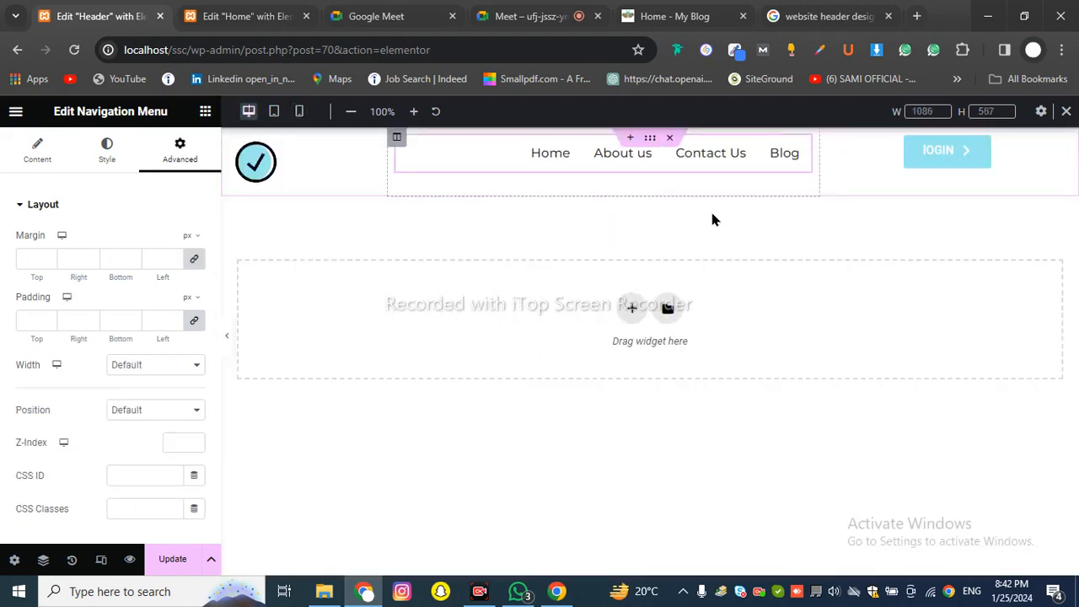
pyautogui.click(226, 351)
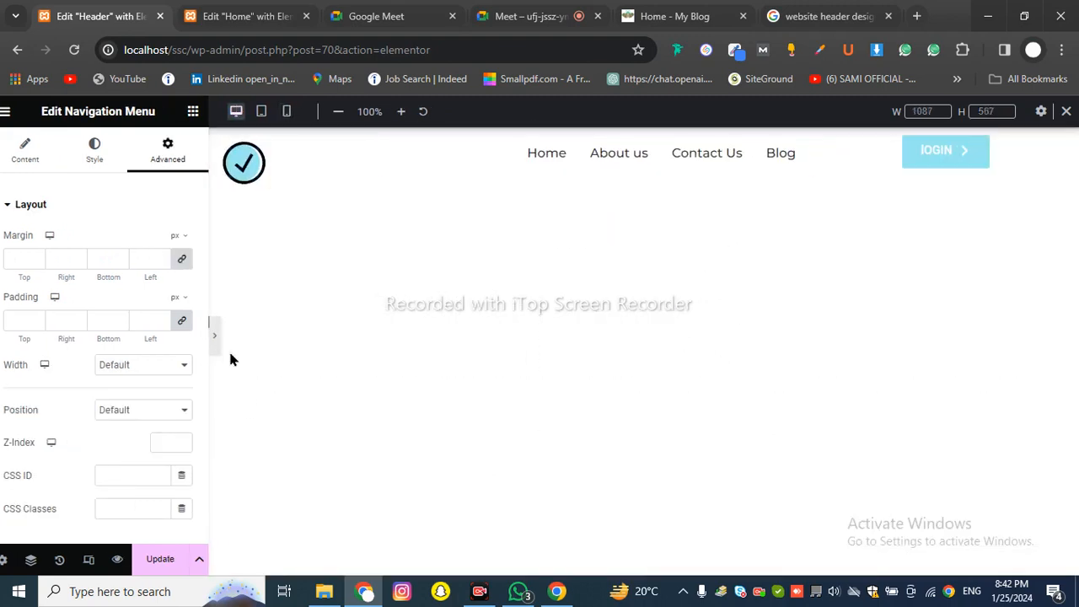
pyautogui.click(1066, 111)
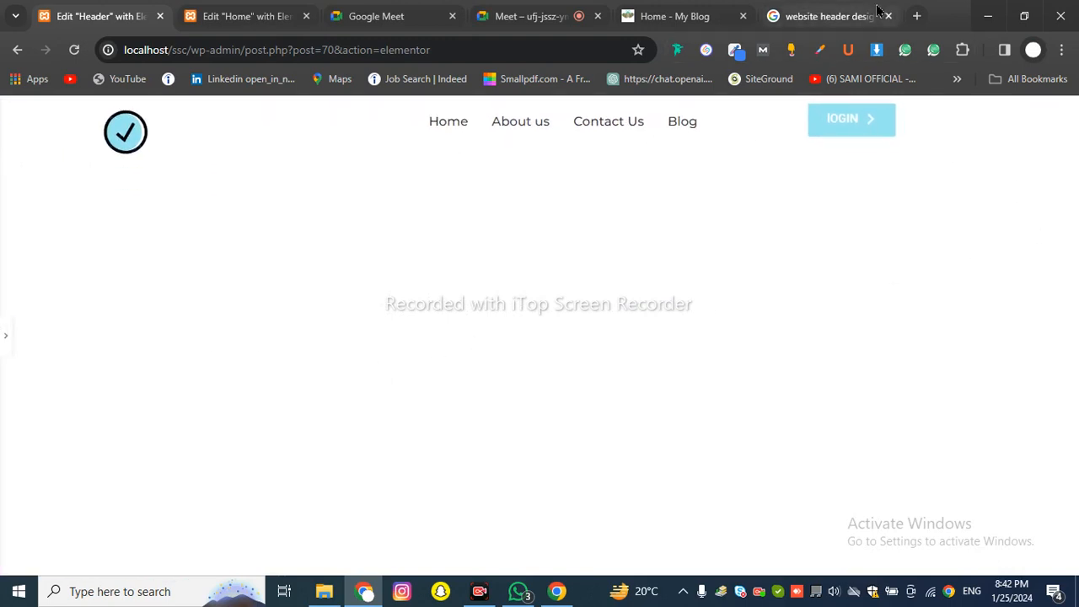
# - Open the website successcorner.com.pk in a new browser tab as a header reference
pyautogui.click(917, 17)
pyautogui.write('SUCC')
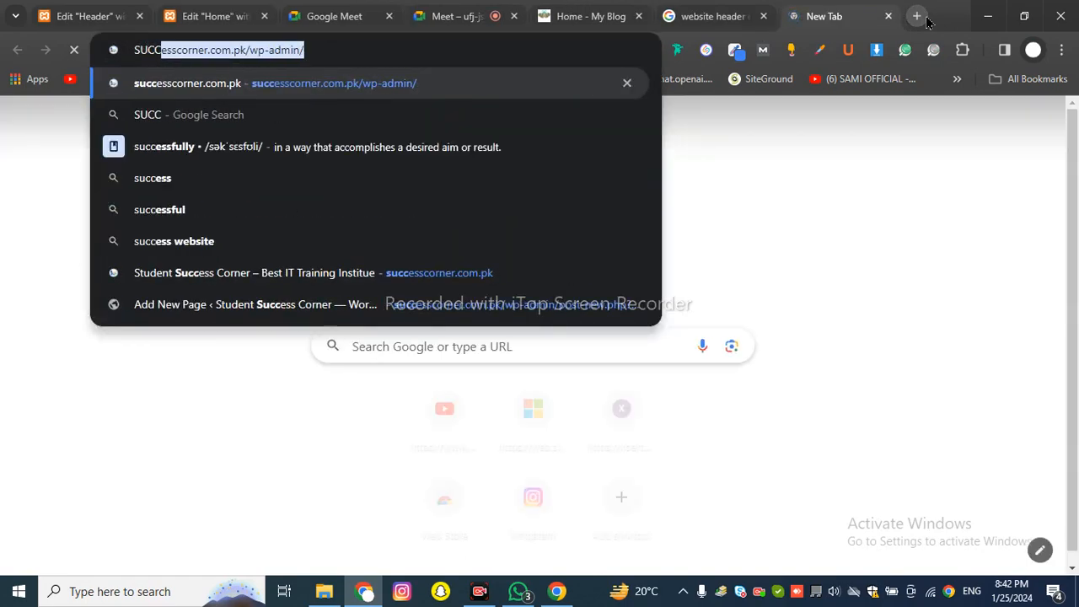
pyautogui.write('esscorner.com.p')
pyautogui.press('BackSpace')
pyautogui.write('k')
pyautogui.press('Return')
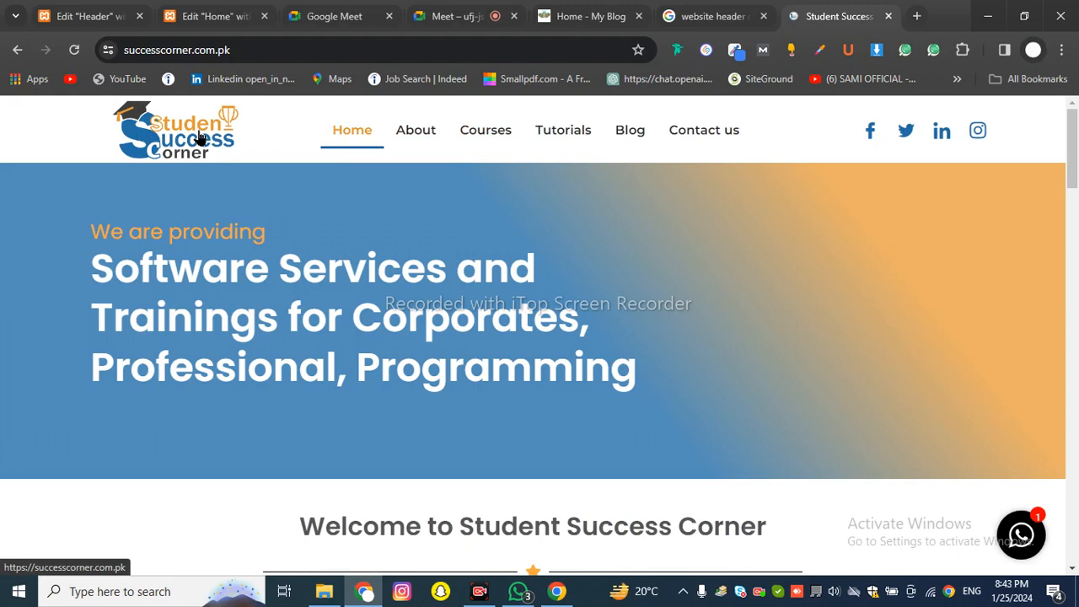
pyautogui.rightClick(168, 135)
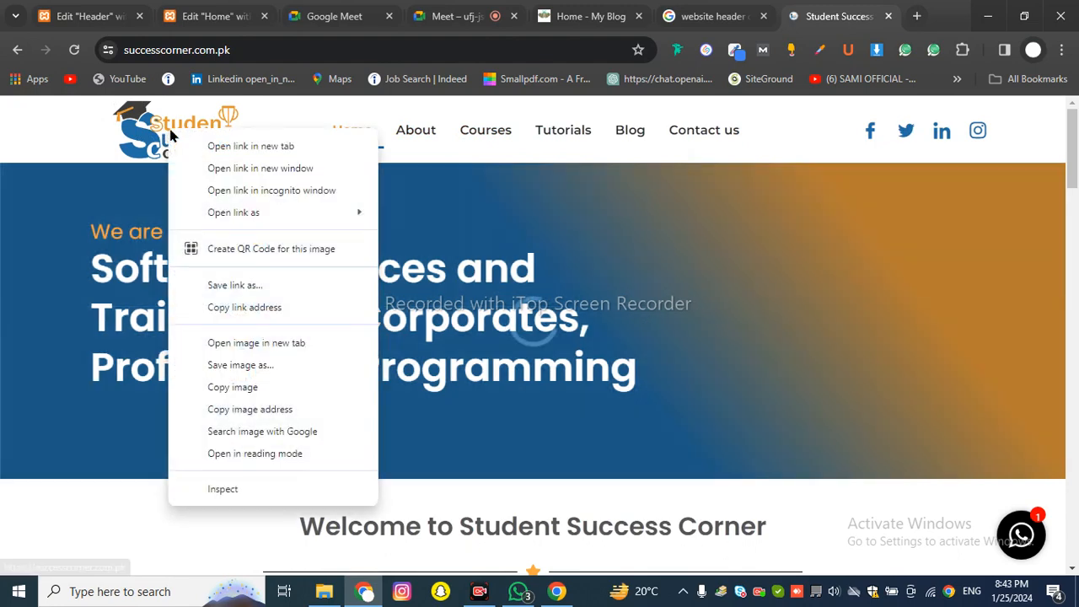
pyautogui.click(247, 371)
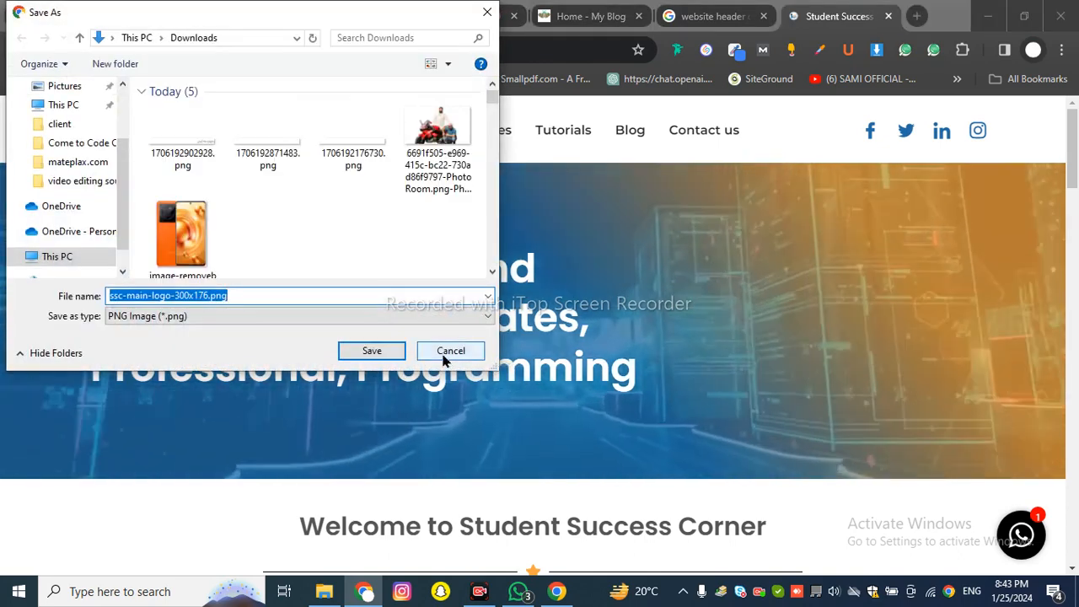
pyautogui.click(447, 354)
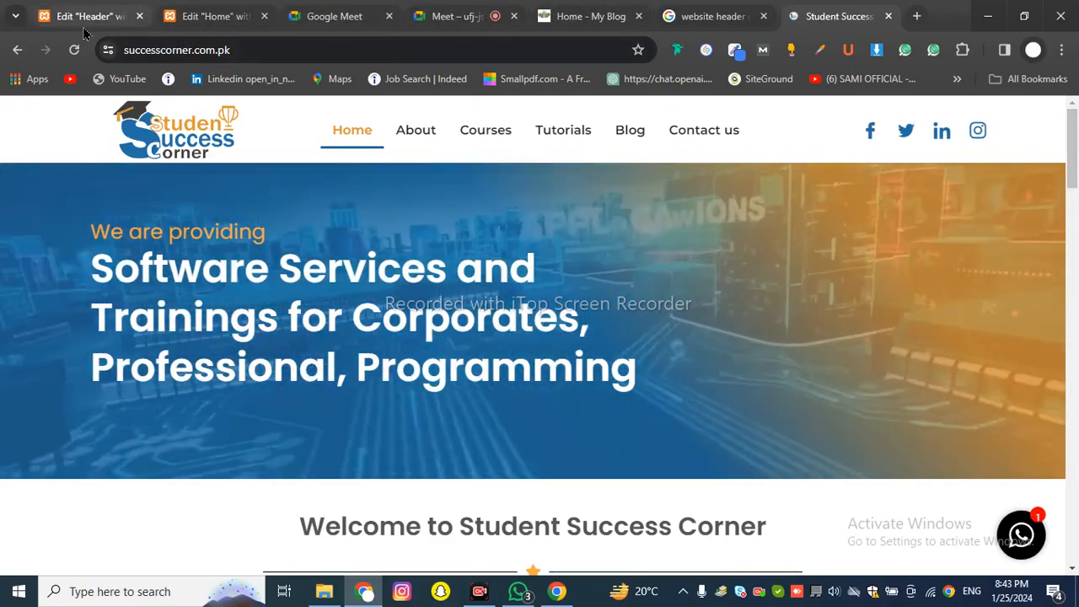
# - Switch back to the header editor and place a Social Icons widget in the login button's column
pyautogui.click(92, 10)
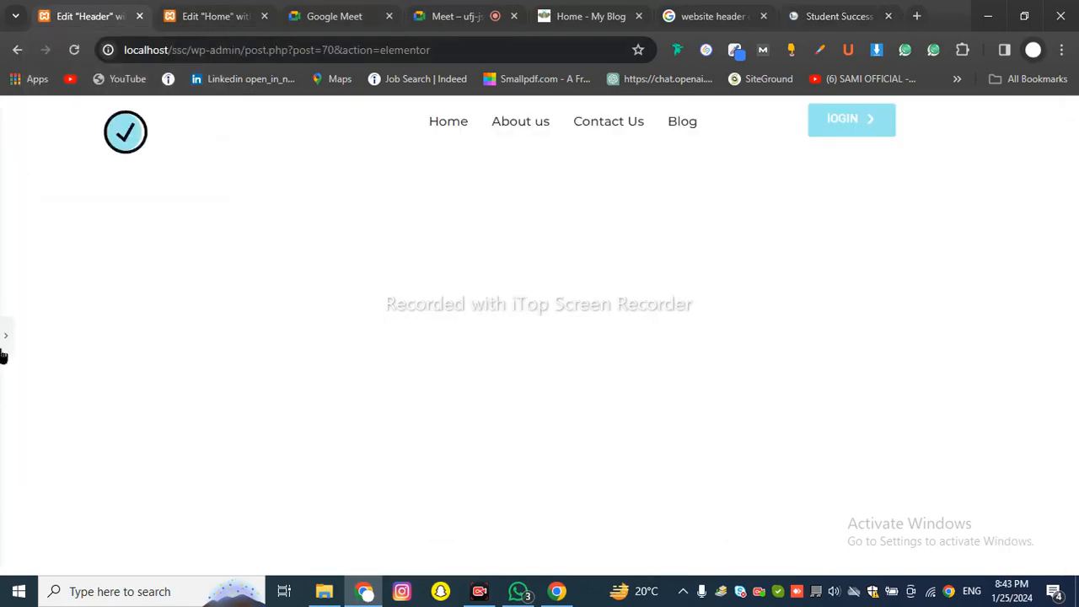
pyautogui.click(5, 335)
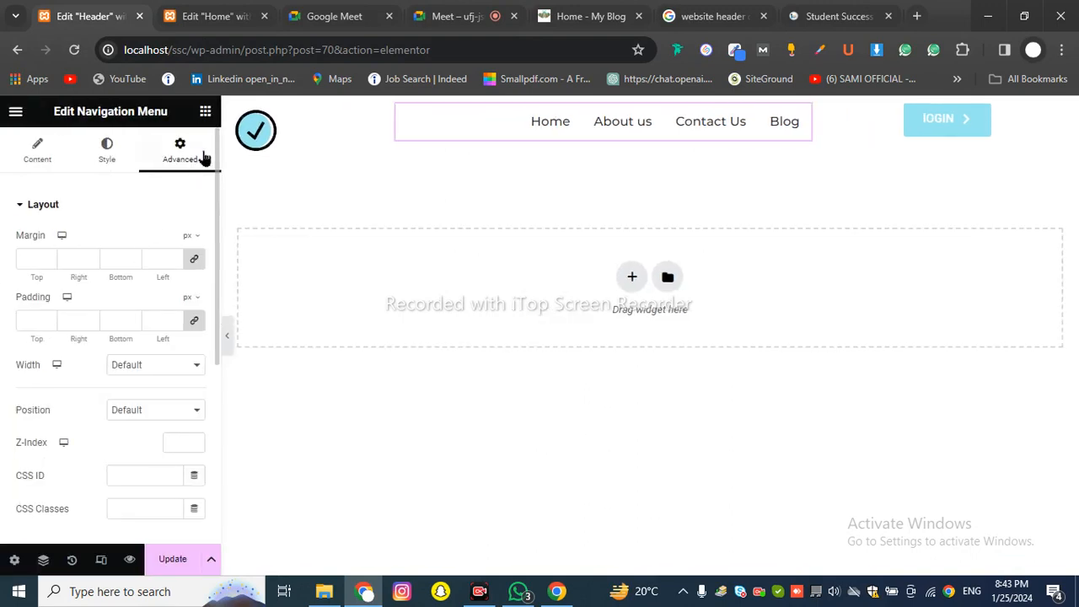
pyautogui.click(205, 112)
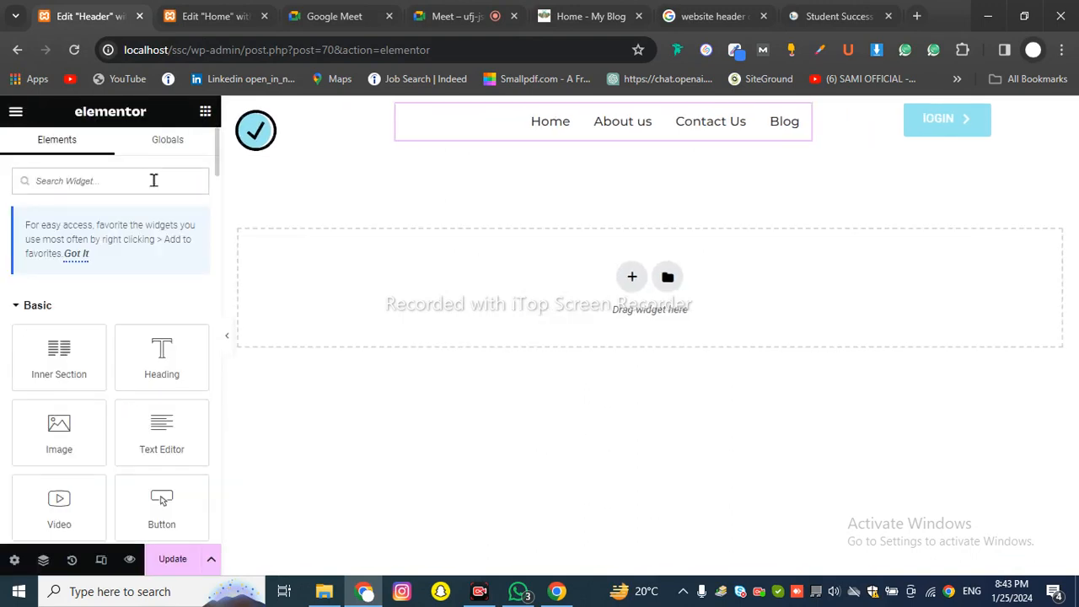
pyautogui.write('socia')
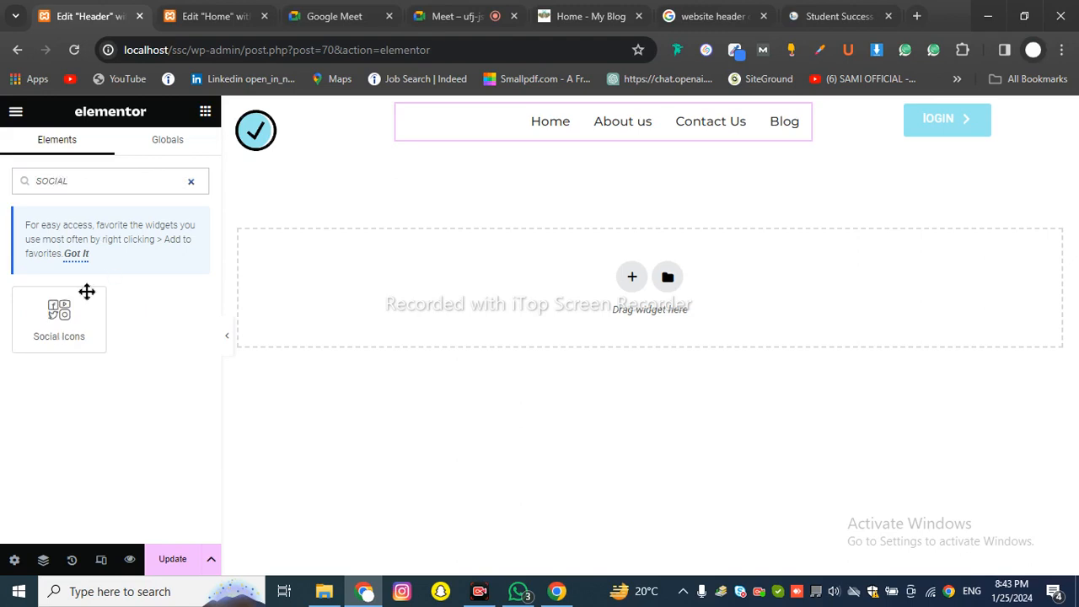
pyautogui.moveTo(67, 317); pyautogui.dragTo(948, 129)
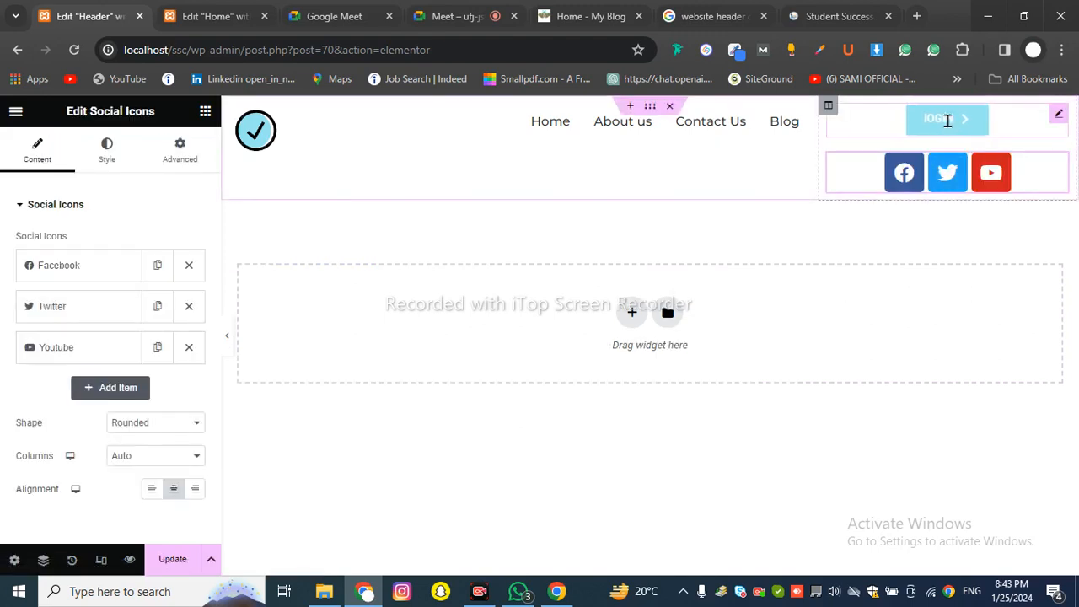
# - Delete the login button above the social icons and open the Social Icons widget for editing
pyautogui.rightClick(948, 120)
pyautogui.click(951, 474)
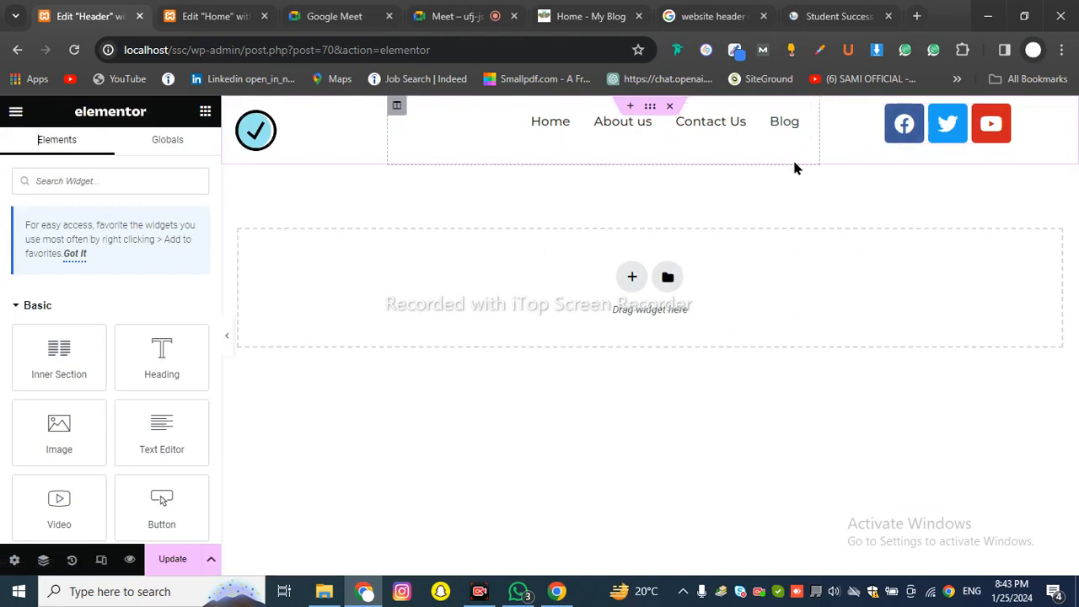
pyautogui.click(973, 127)
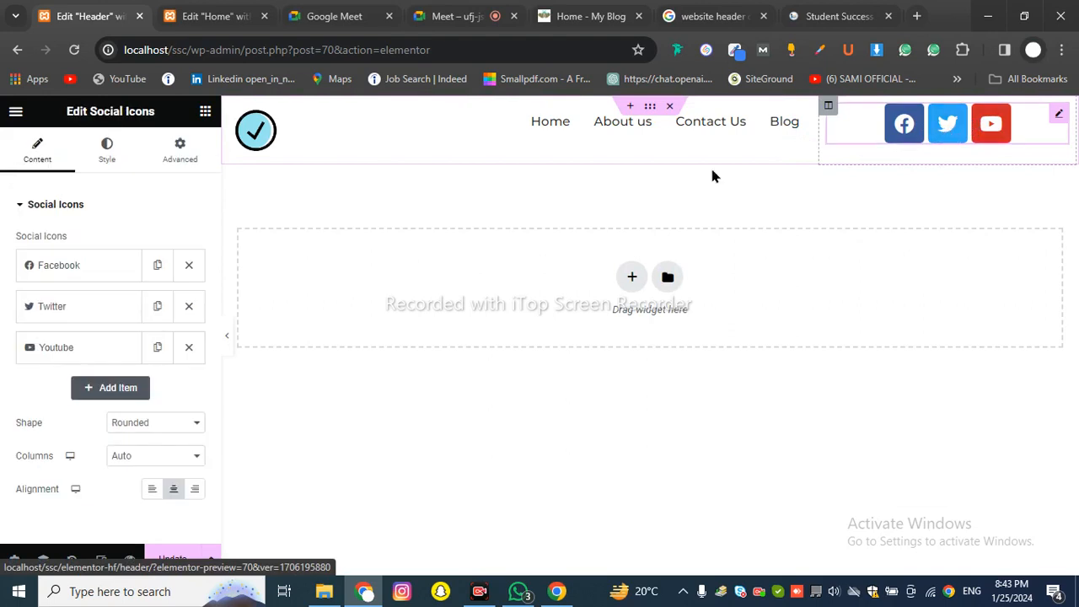
pyautogui.click(467, 6)
pyautogui.click(829, 13)
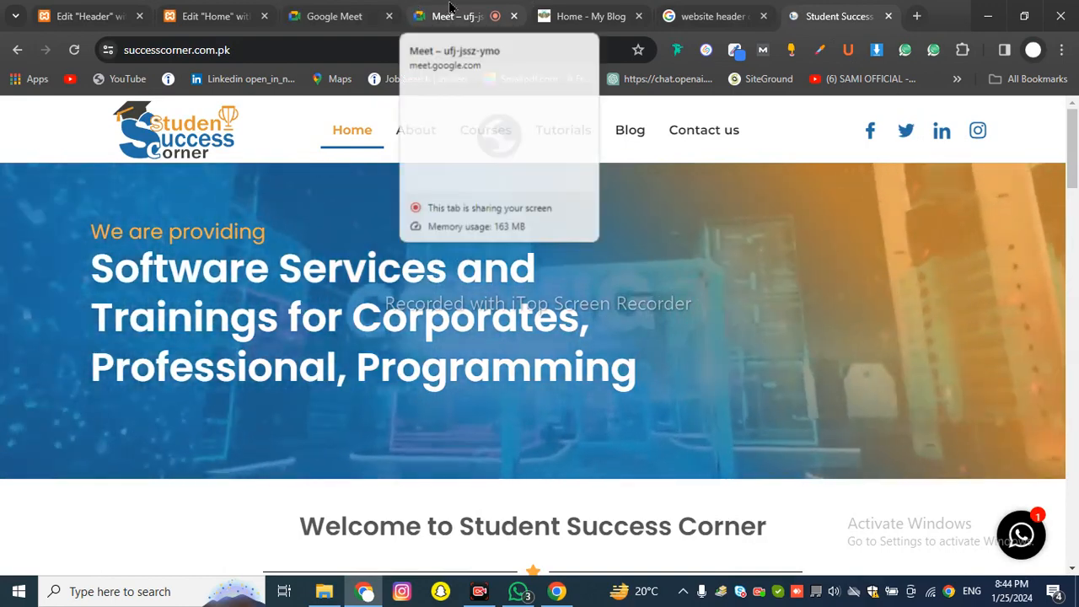
pyautogui.click(415, 12)
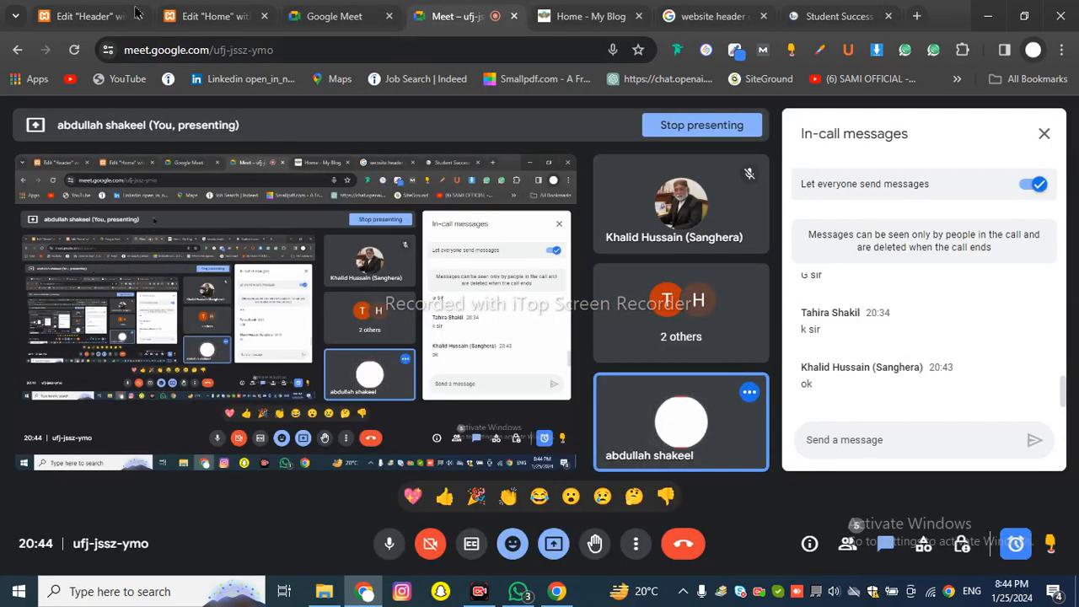
pyautogui.click(61, 9)
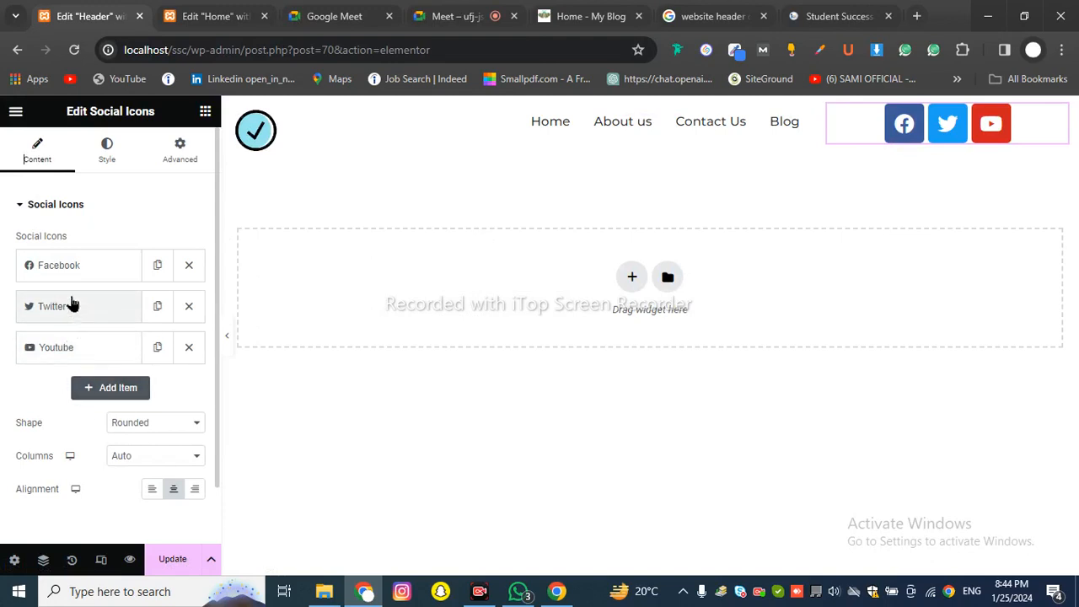
# - Set the color option of the Facebook item in the Social Icons widget to Custom
pyautogui.click(72, 269)
pyautogui.scroll(-2, 109, 320)
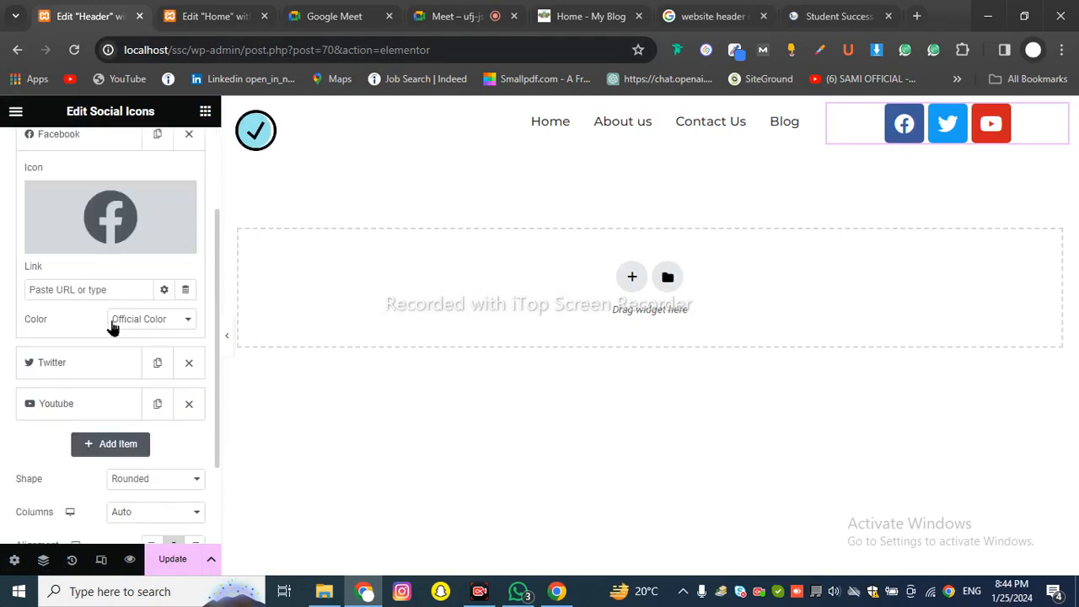
pyautogui.click(124, 324)
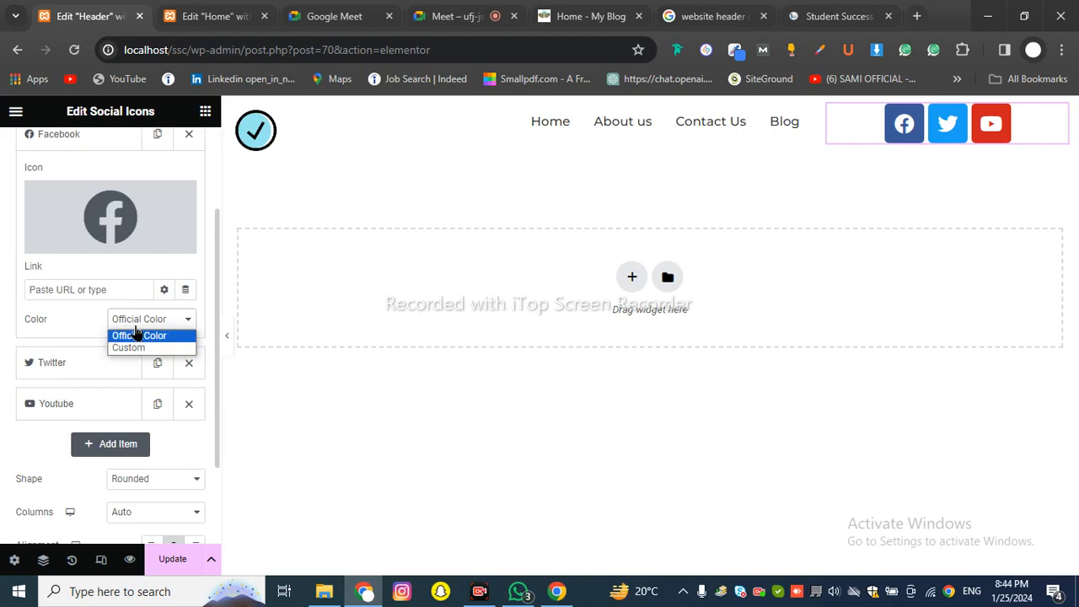
pyautogui.scroll(2, 132, 327)
pyautogui.click(106, 266)
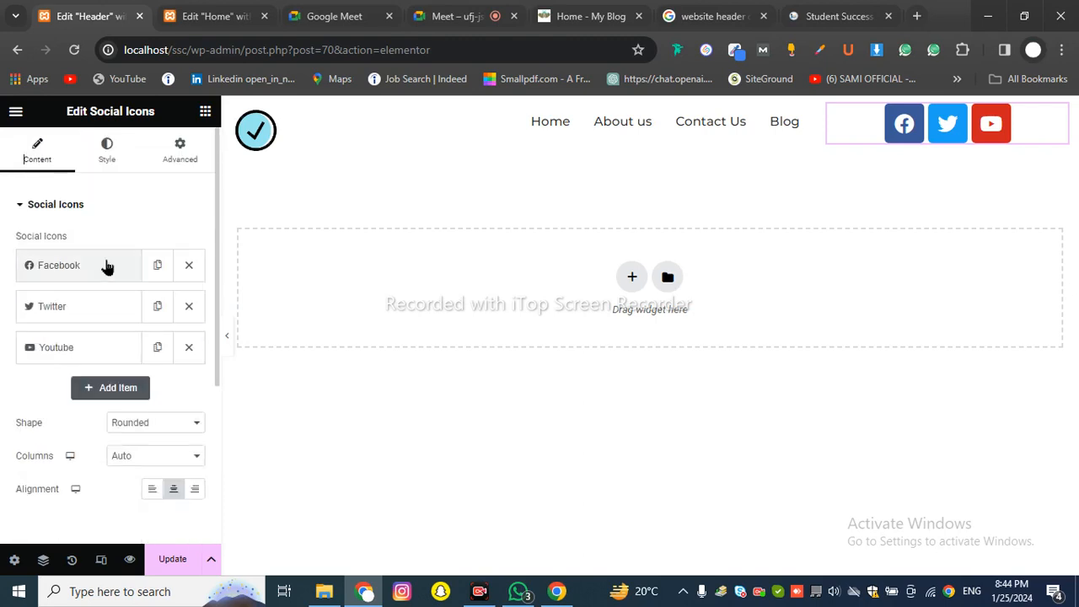
pyautogui.click(107, 266)
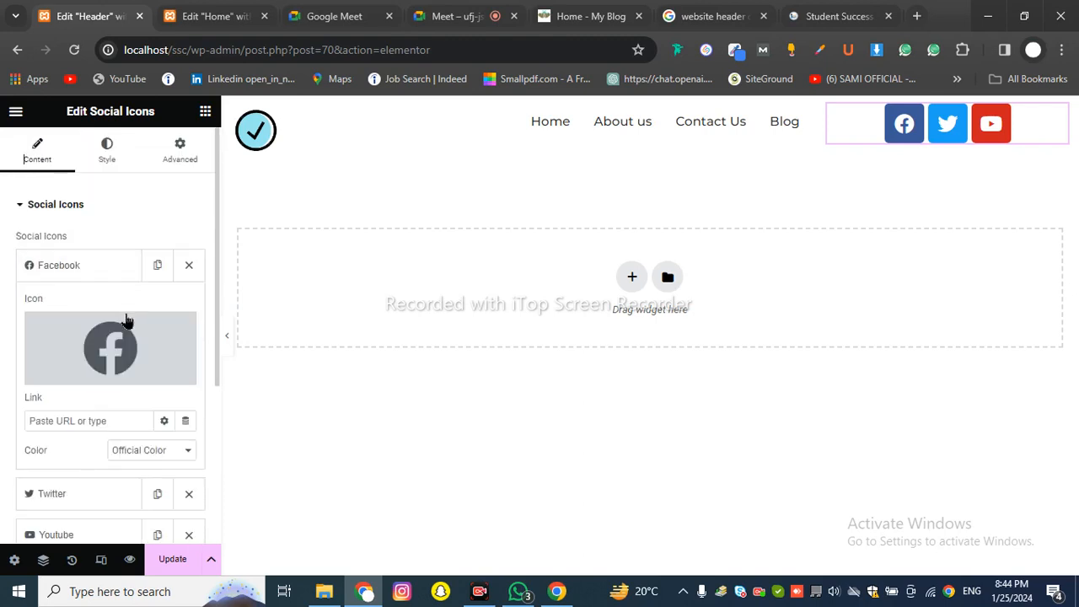
pyautogui.scroll(-2, 127, 324)
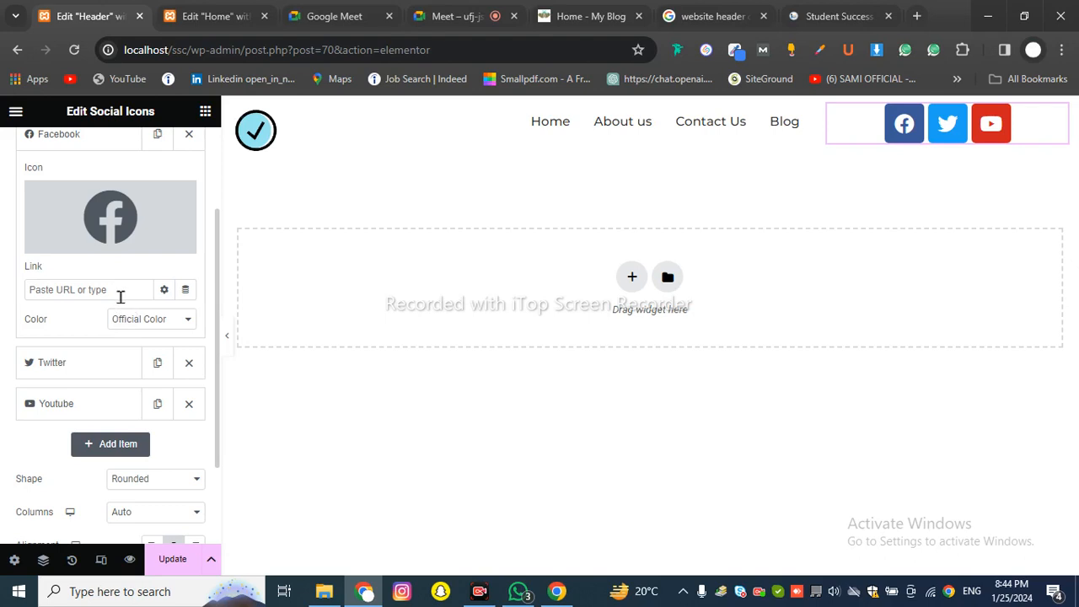
pyautogui.click(135, 325)
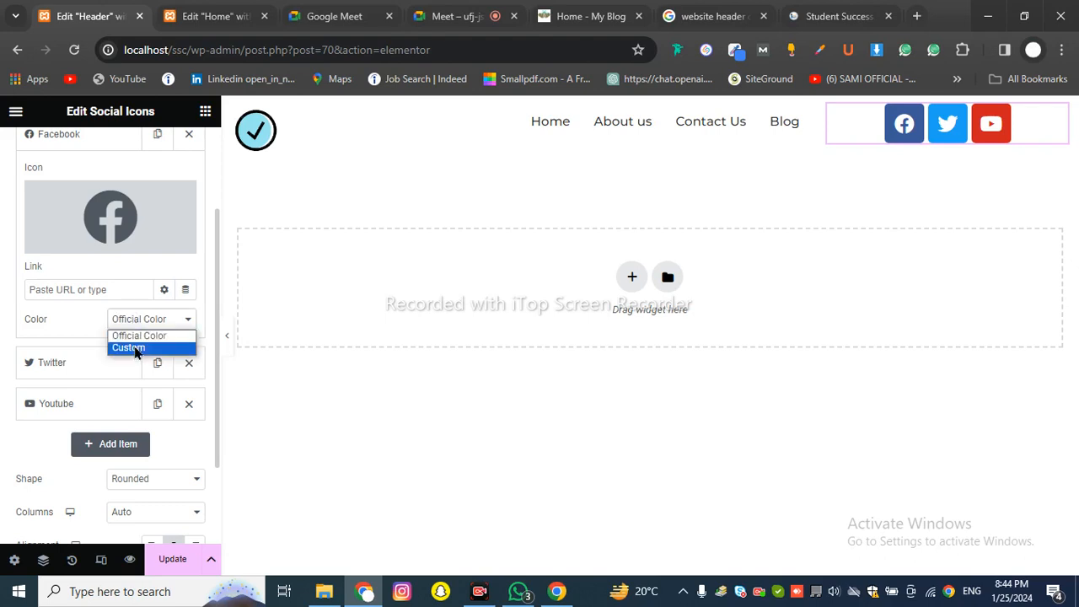
pyautogui.click(140, 348)
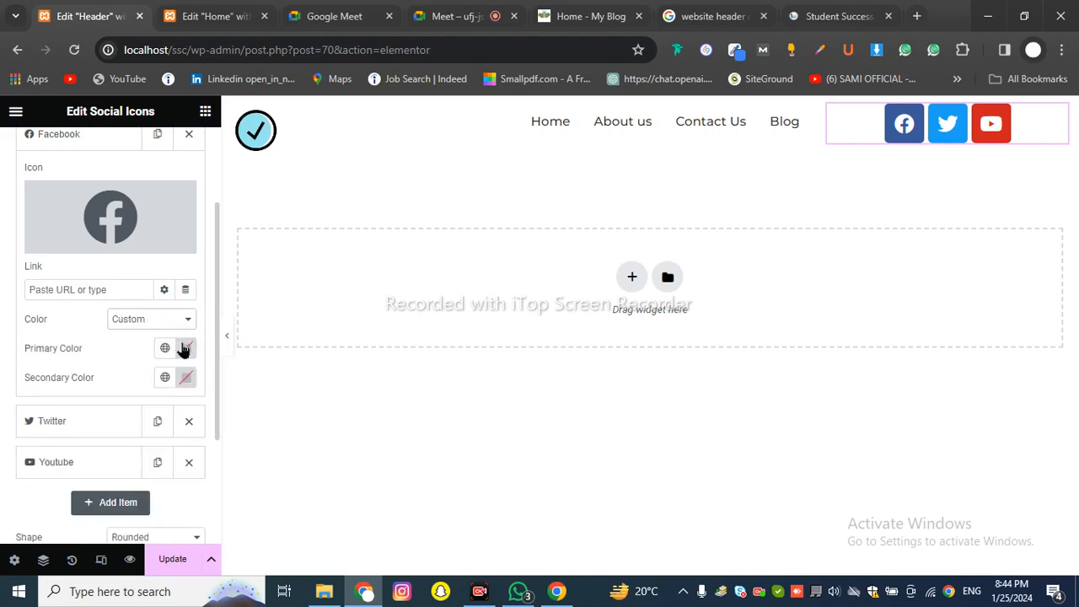
# - Set the Facebook icon's primary color to near-black and its secondary color to white
pyautogui.click(185, 348)
pyautogui.click(157, 202)
pyautogui.click(248, 199)
pyautogui.moveTo(164, 171); pyautogui.dragTo(93, 248)
pyautogui.click(28, 329)
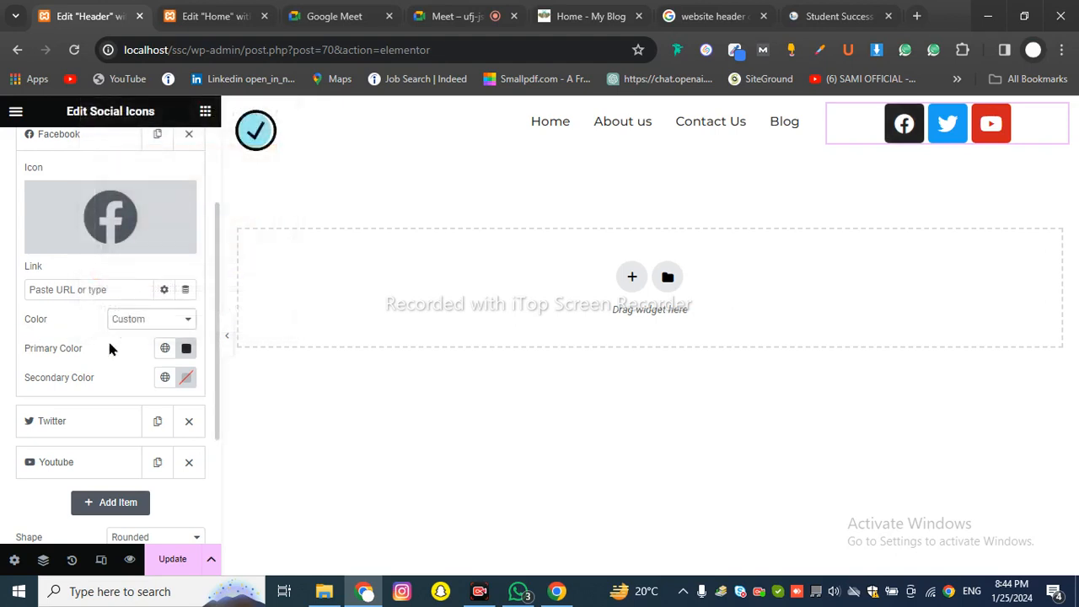
pyautogui.click(187, 383)
pyautogui.moveTo(147, 180); pyautogui.dragTo(76, 175)
pyautogui.click(46, 311)
# - Set the color option of the Twitter item to Custom
pyautogui.scroll(-2, 132, 302)
pyautogui.click(91, 244)
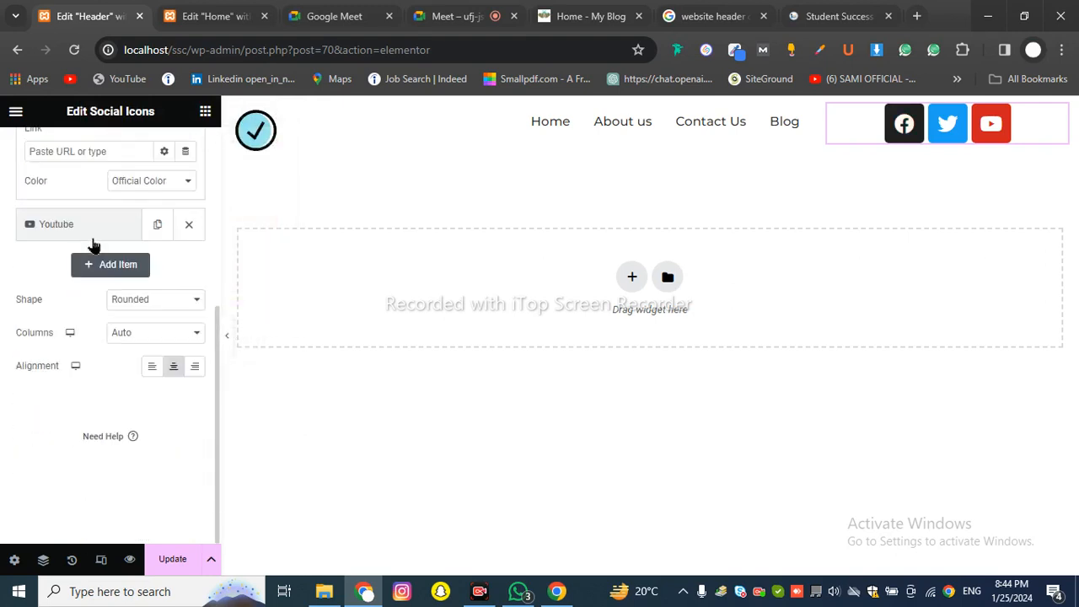
pyautogui.scroll(3, 99, 253)
pyautogui.moveTo(124, 331)
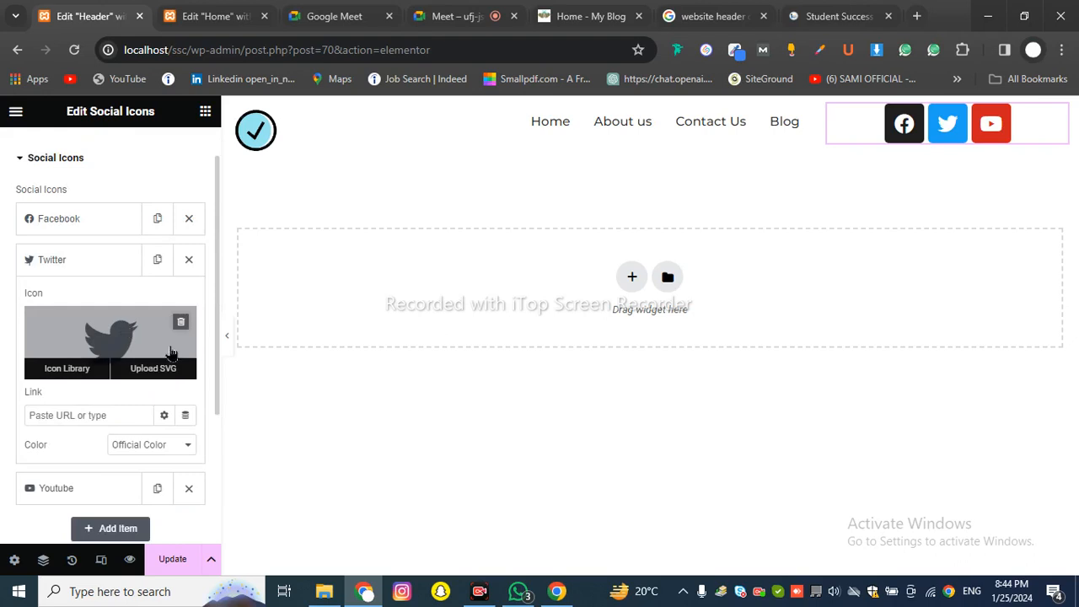
pyautogui.scroll(-2, 115, 369)
pyautogui.click(137, 316)
pyautogui.click(135, 341)
pyautogui.scroll(-2, 122, 299)
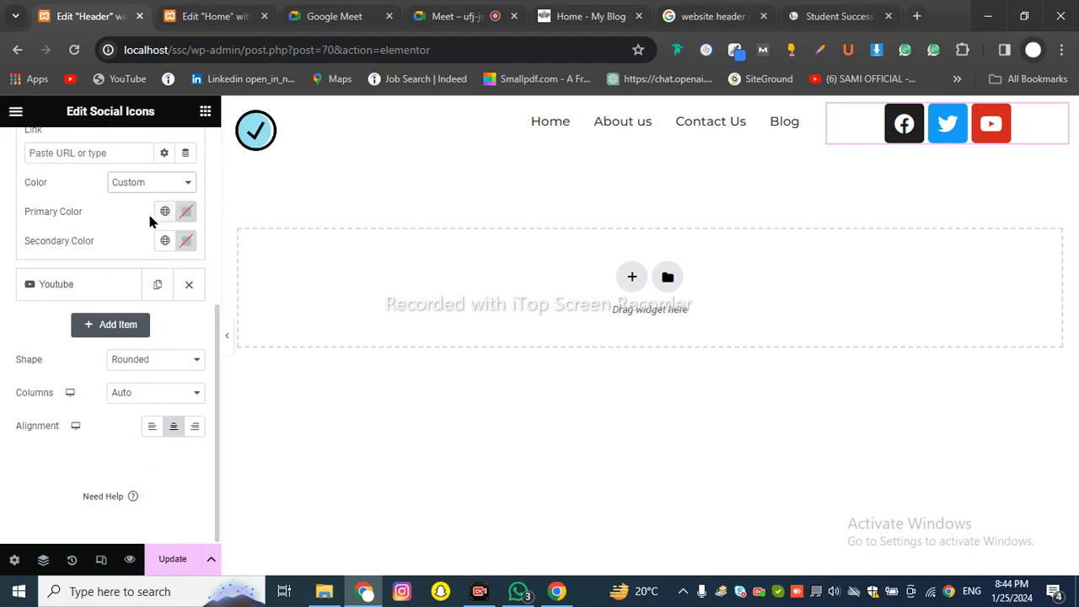
pyautogui.scroll(4, 149, 221)
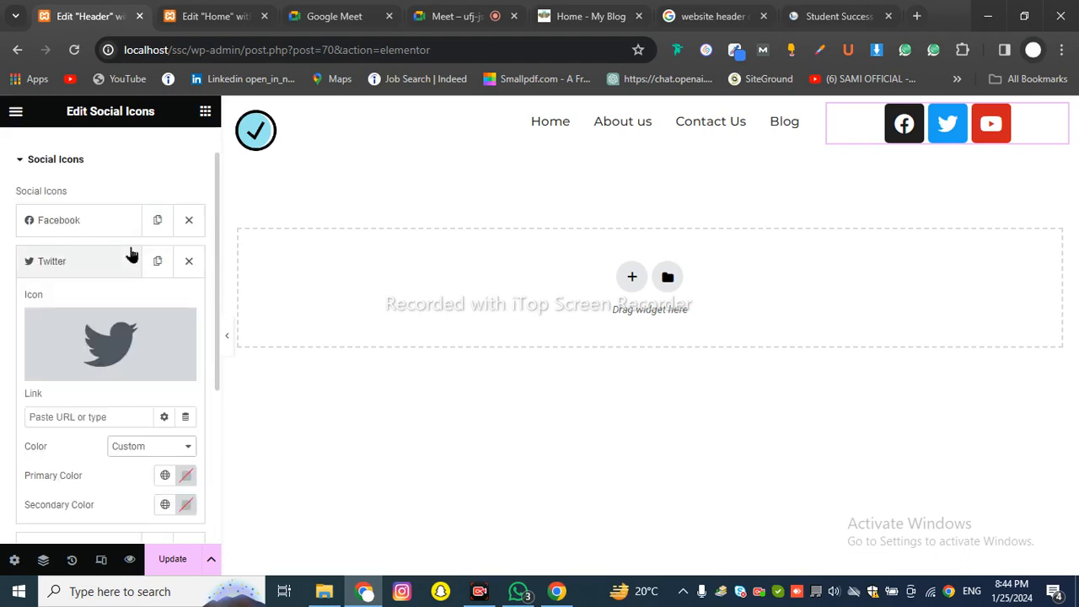
# - Delete the Twitter and Youtube items from the social icons and duplicate the customized Facebook item
pyautogui.click(189, 262)
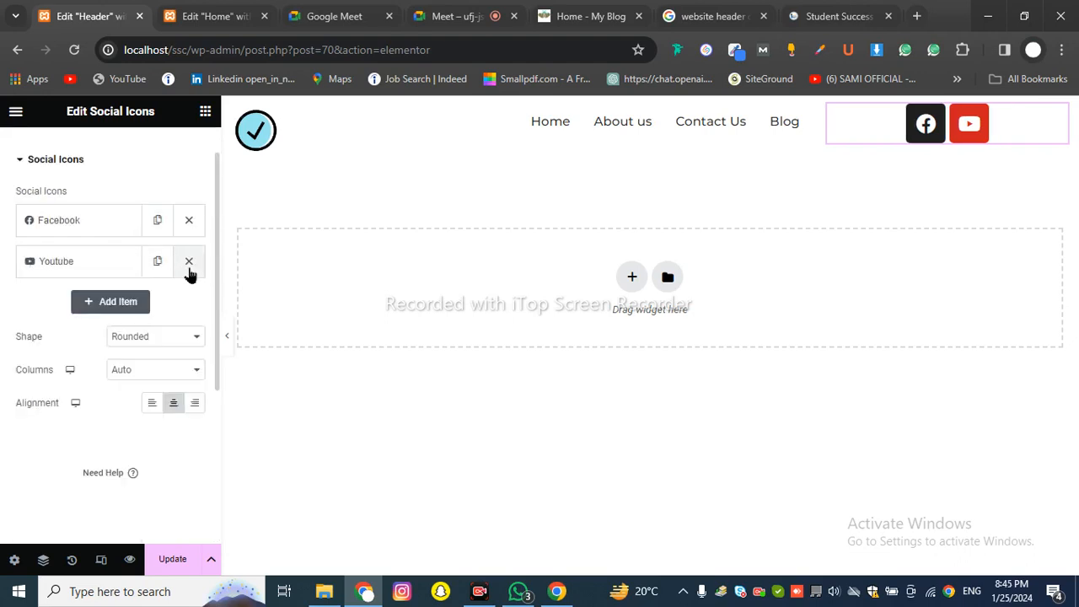
pyautogui.click(189, 263)
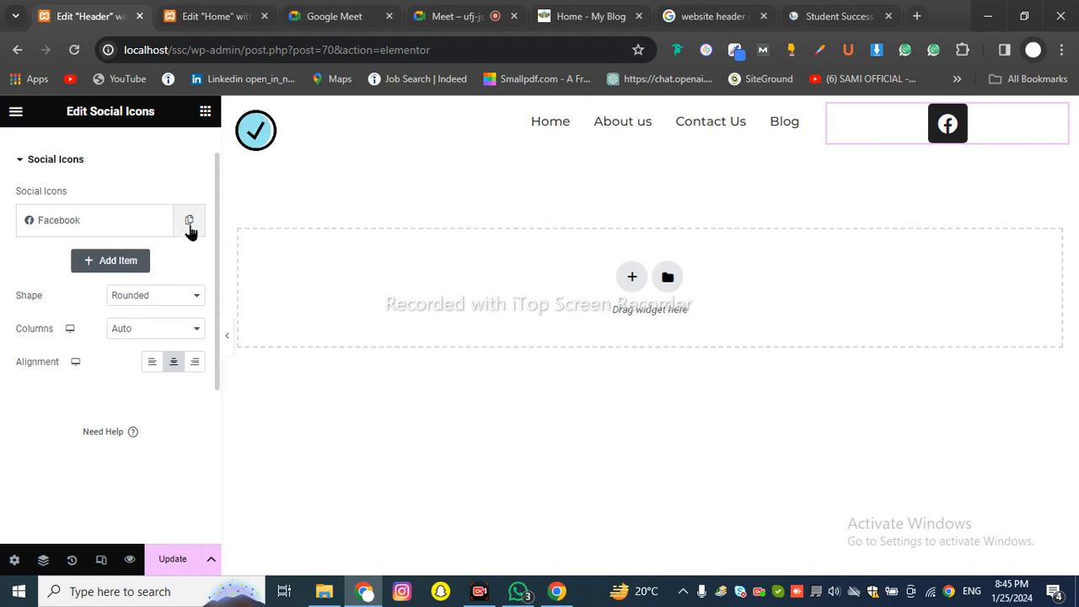
pyautogui.click(189, 221)
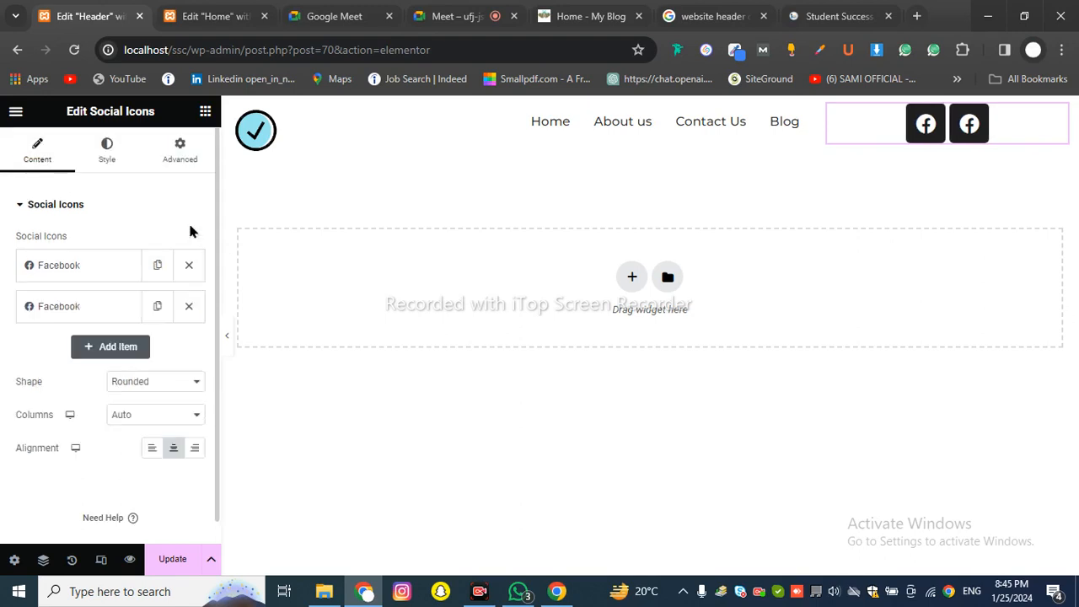
# - Change the icon of the second Facebook item in the Social Icons widget to Instagram from the icon library
pyautogui.click(52, 312)
pyautogui.scroll(-2, 102, 327)
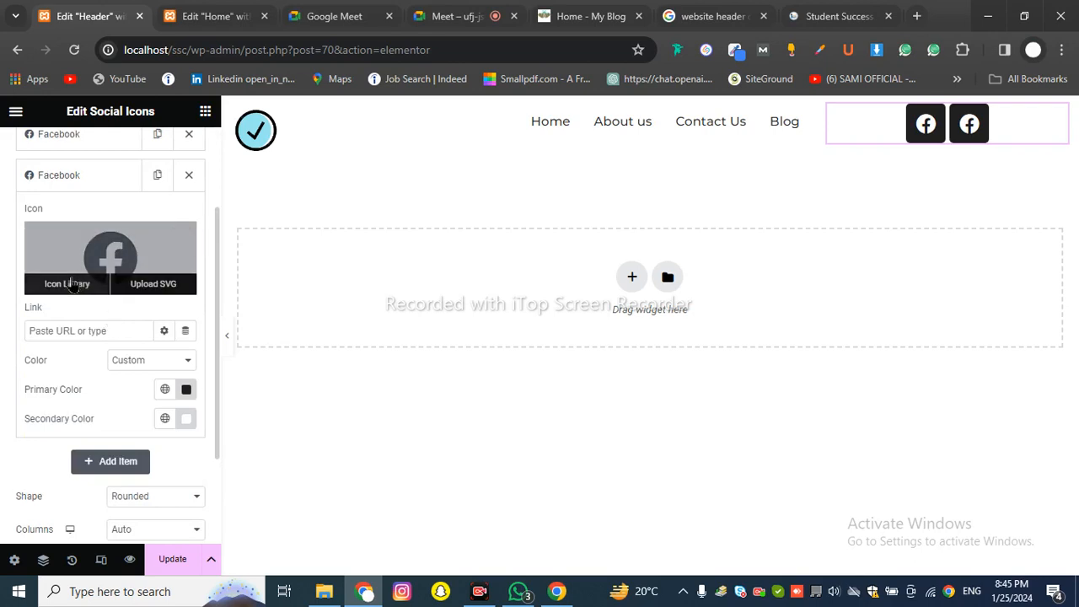
pyautogui.click(68, 284)
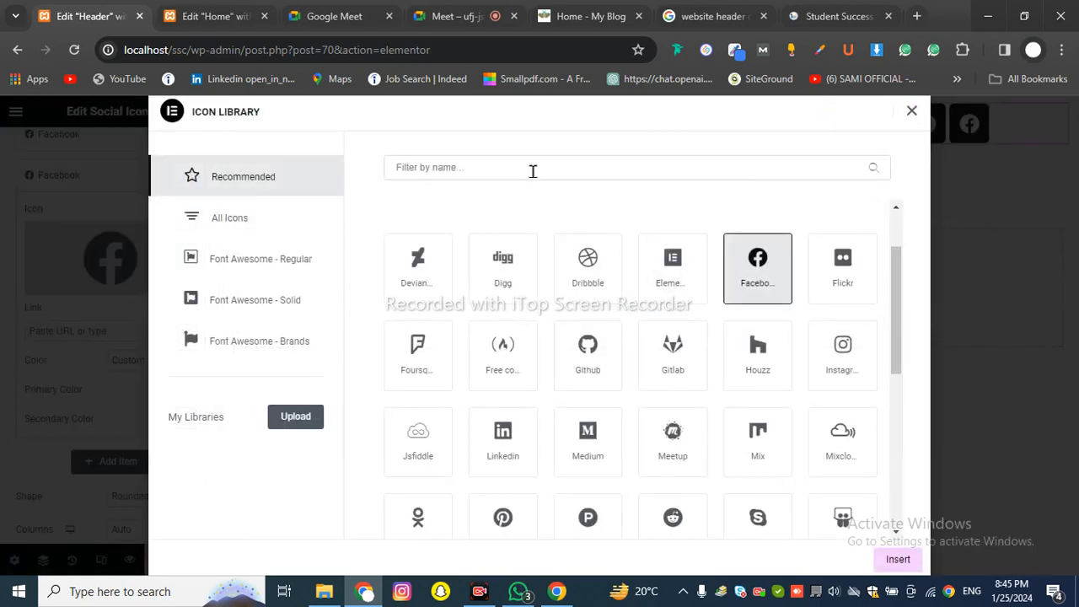
pyautogui.click(529, 167)
pyautogui.write('INST')
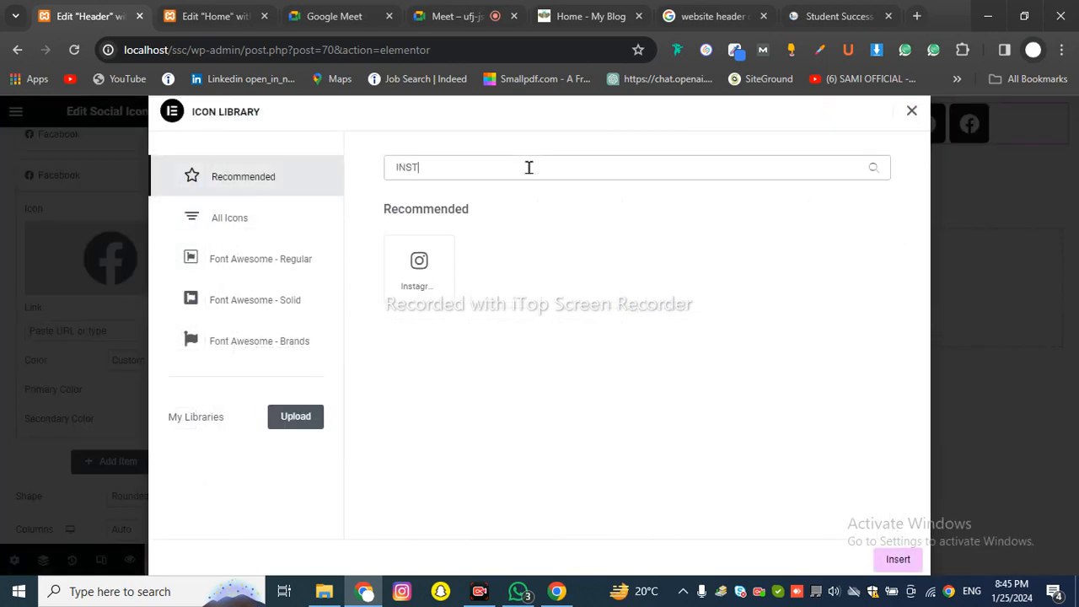
pyautogui.click(408, 270)
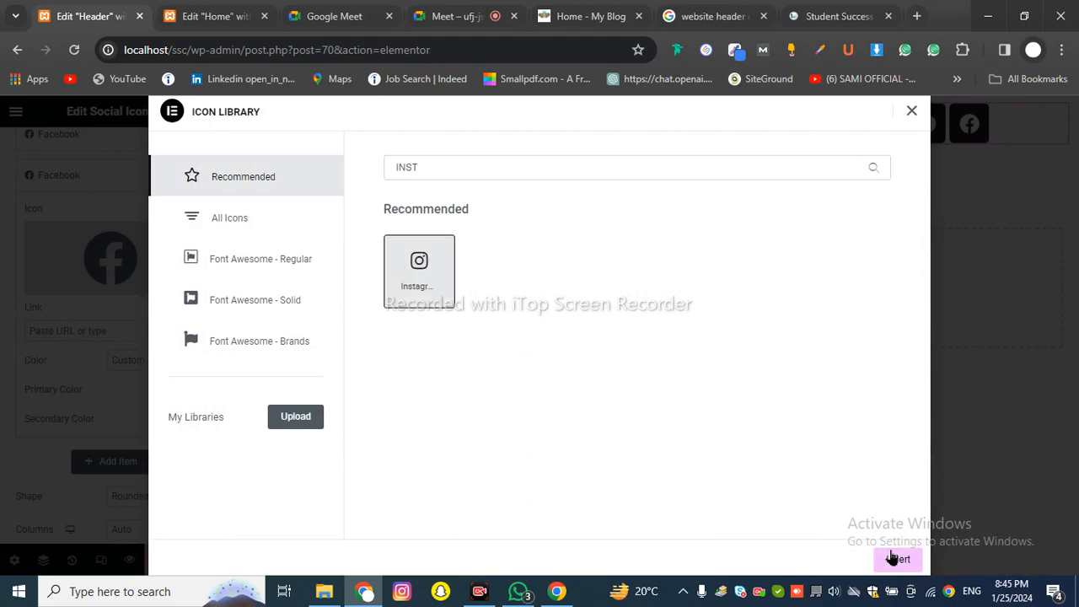
pyautogui.click(893, 558)
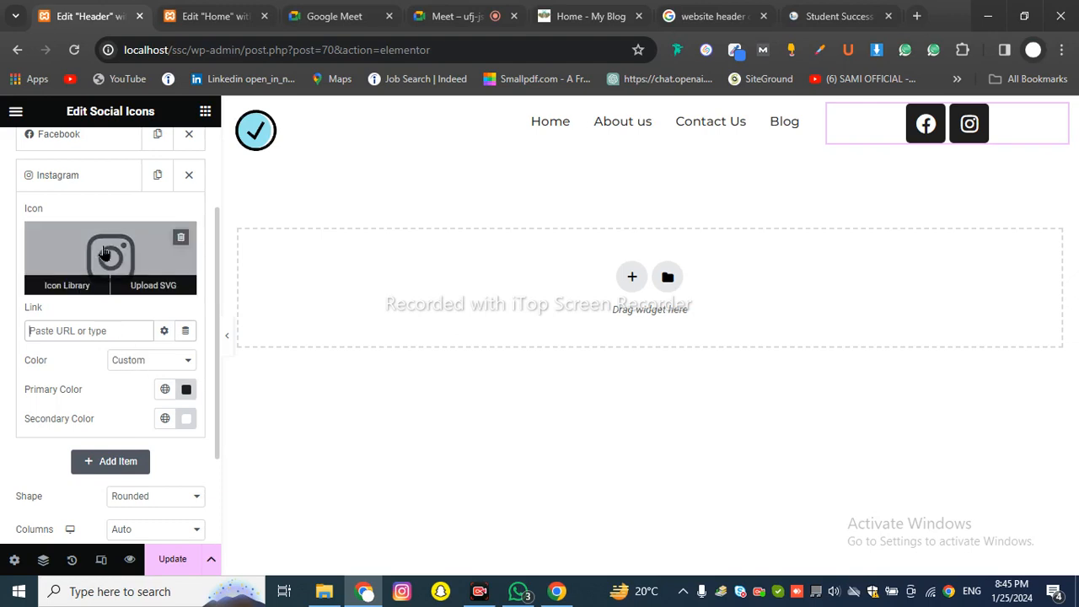
# - Duplicate the Instagram item in the social icons and change the copy's icon to Youtube from the icon library
pyautogui.scroll(2, 110, 261)
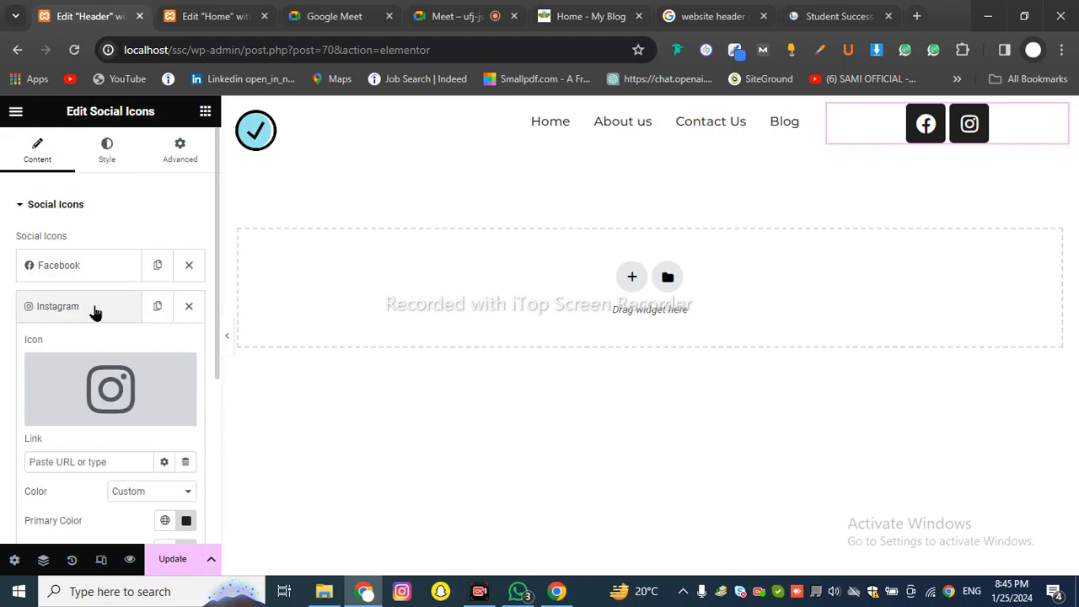
pyautogui.click(95, 308)
pyautogui.click(157, 307)
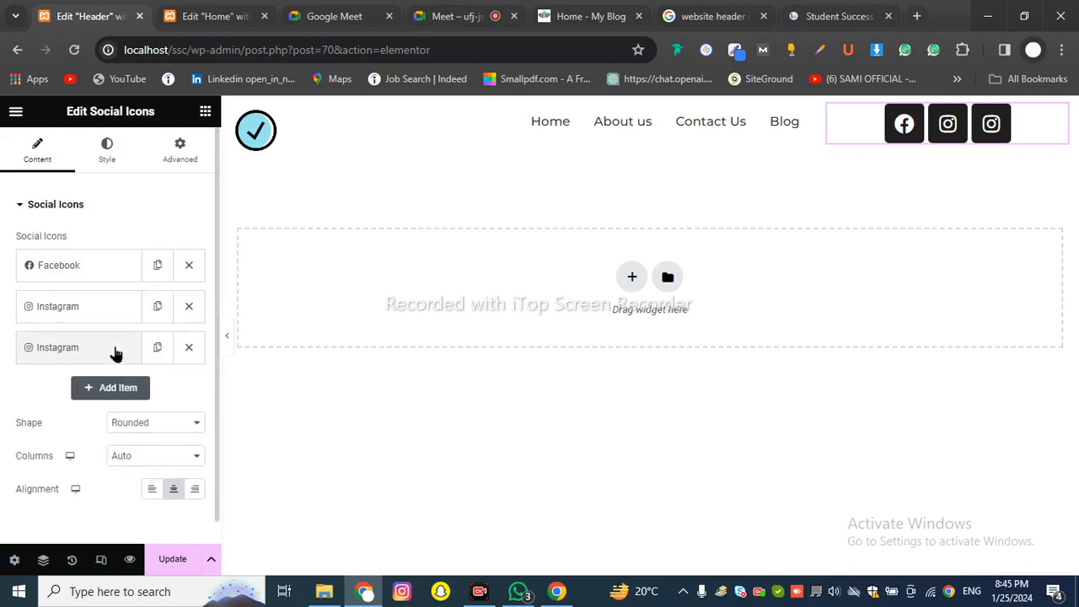
pyautogui.click(106, 351)
pyautogui.scroll(-2, 116, 372)
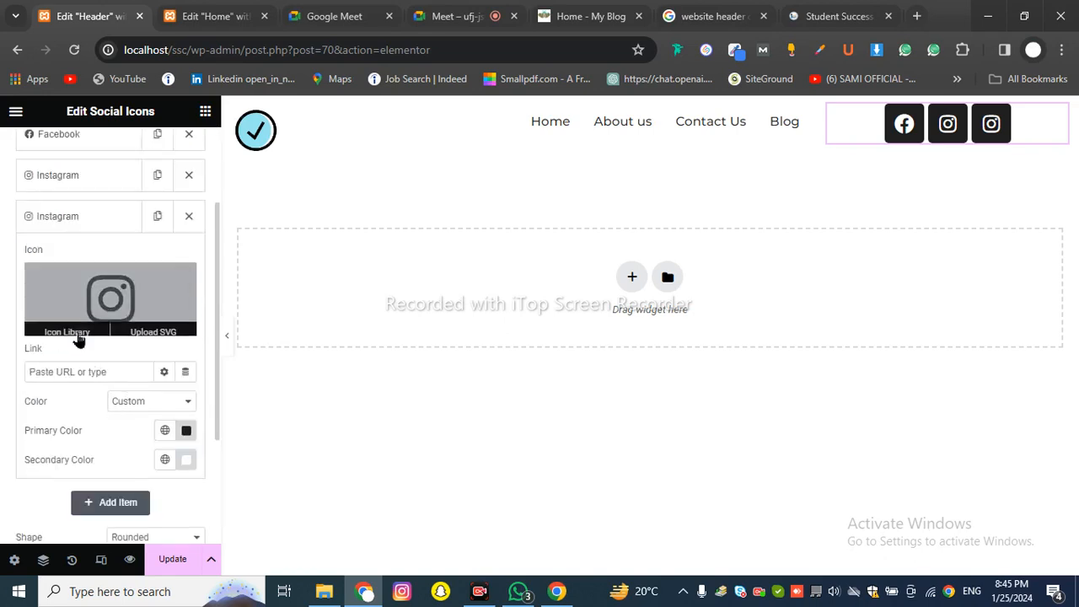
pyautogui.click(78, 329)
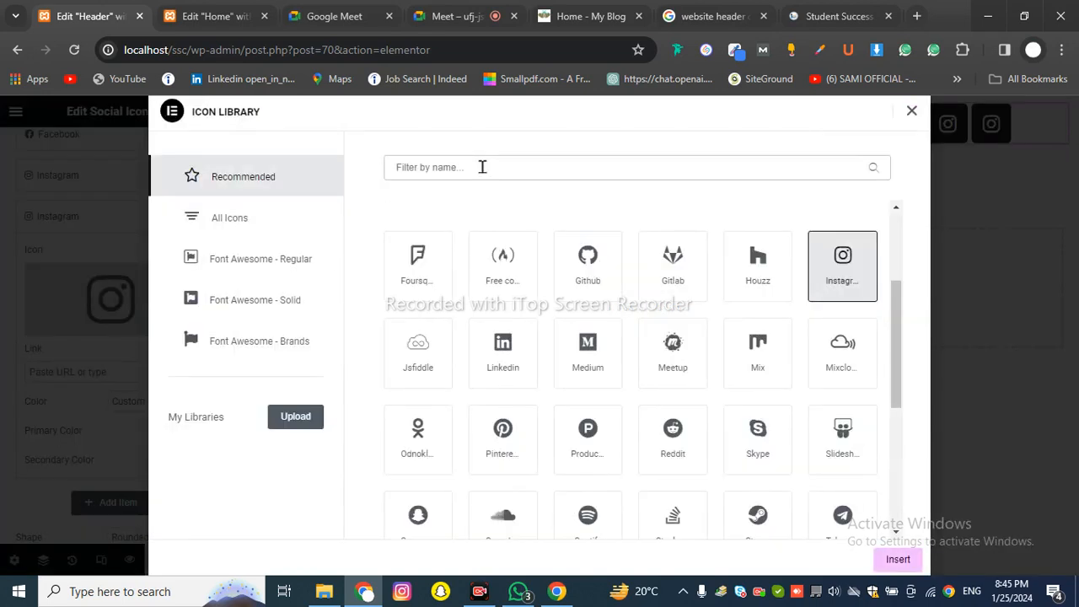
pyautogui.click(483, 167)
pyautogui.write('YOU')
pyautogui.click(419, 268)
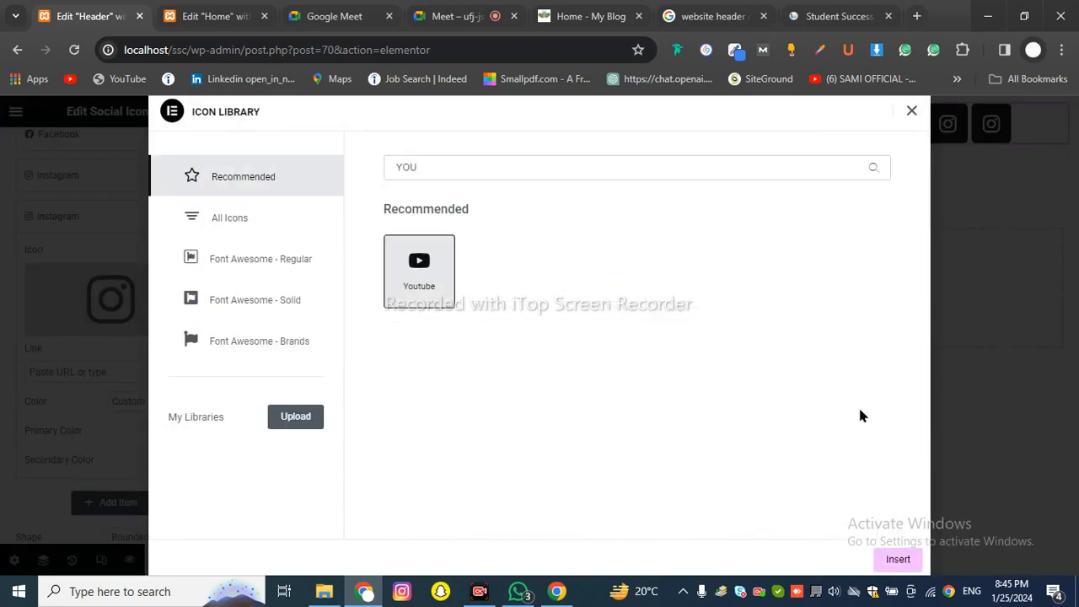
pyautogui.click(898, 559)
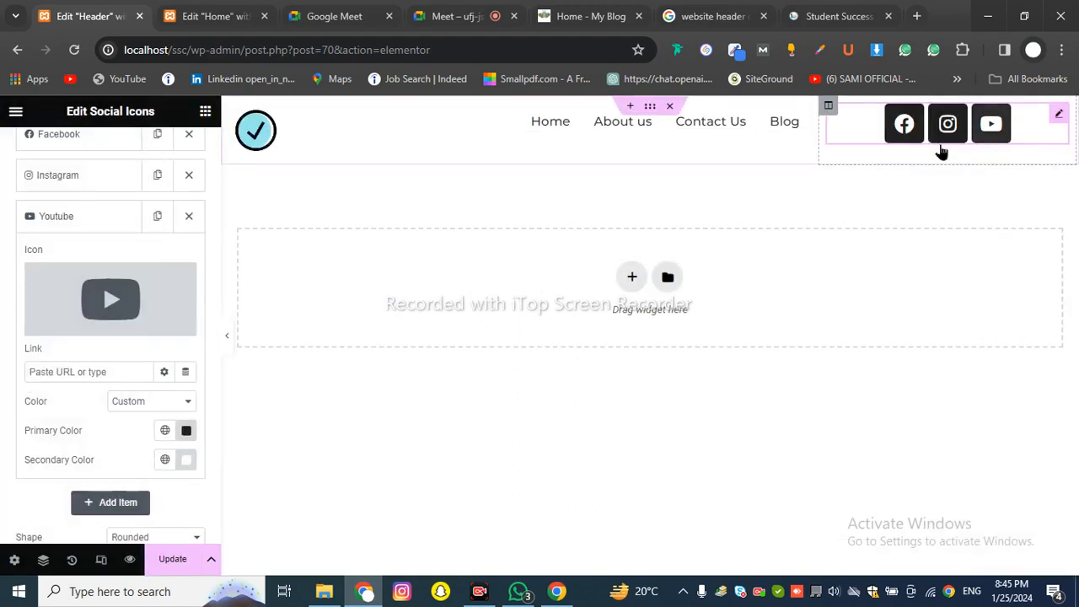
# - Duplicate the Youtube item in the social icons and change the copy's icon to Twitter from the icon library
pyautogui.click(115, 215)
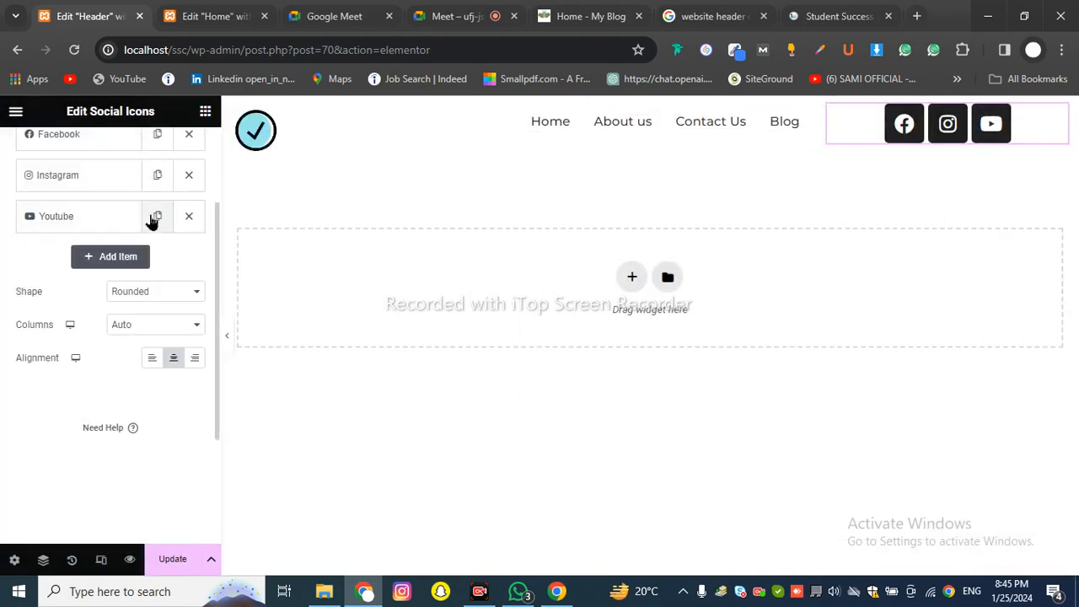
pyautogui.click(156, 217)
pyautogui.click(101, 330)
pyautogui.scroll(-2, 116, 390)
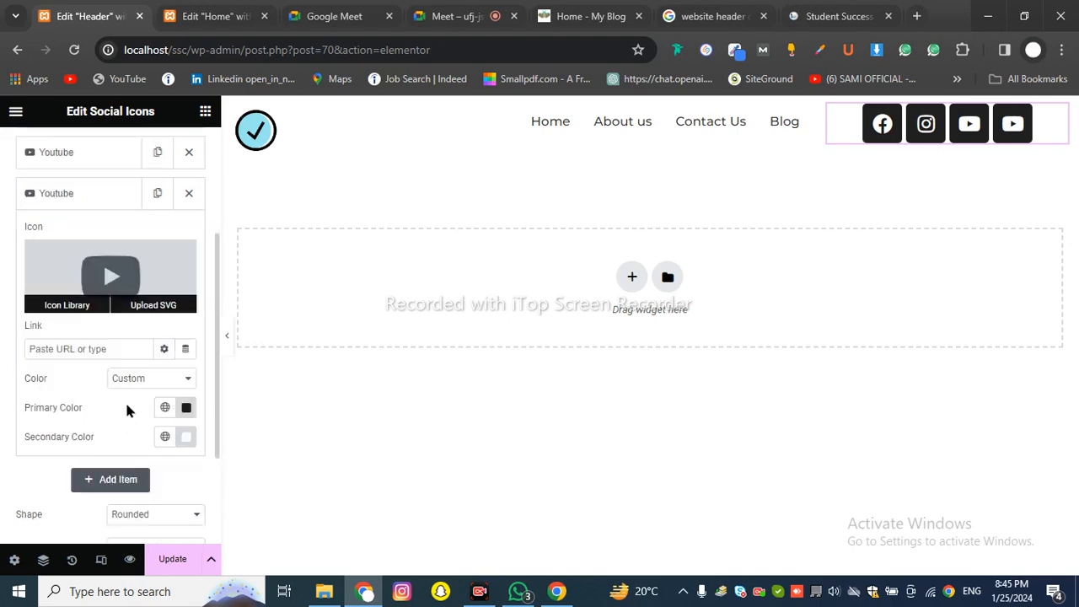
pyautogui.click(69, 308)
pyautogui.click(414, 169)
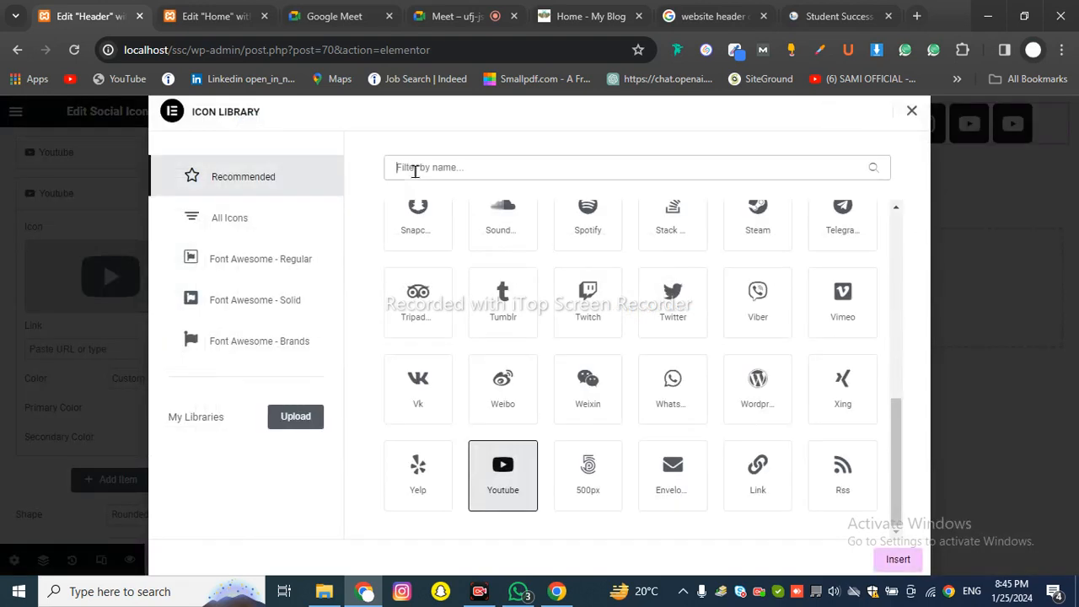
pyautogui.write('Tik')
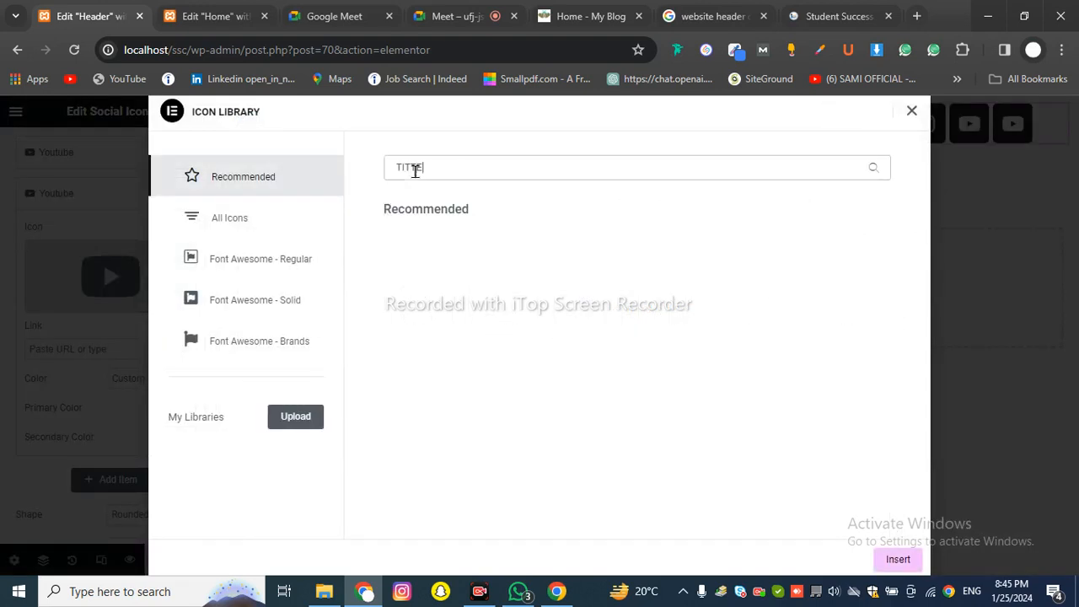
pyautogui.press('BackSpace')
pyautogui.press('BackSpace')
pyautogui.write('witte')
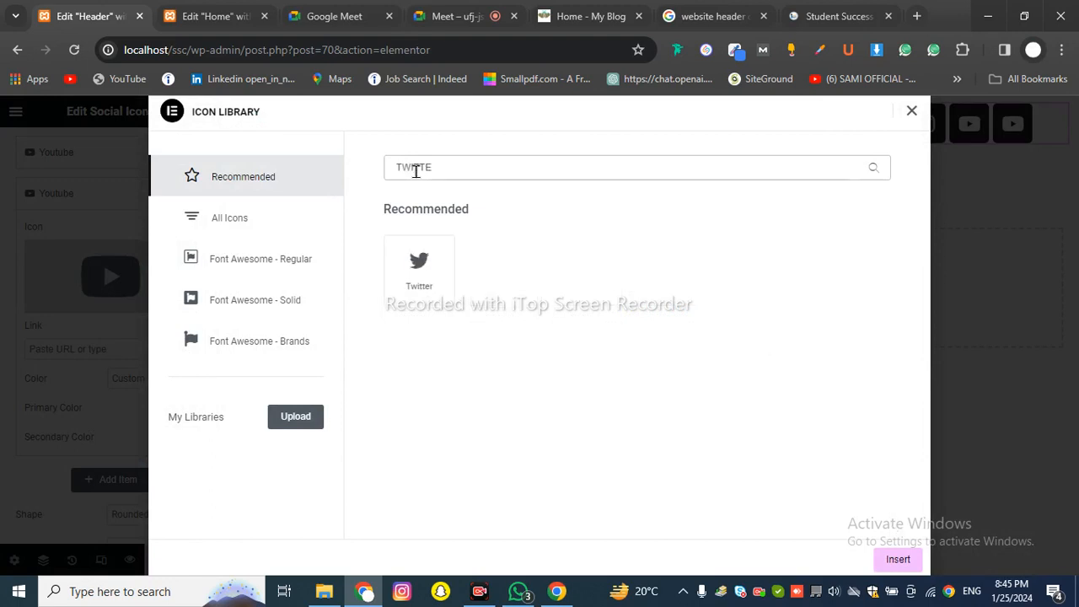
pyautogui.click(444, 278)
pyautogui.click(893, 558)
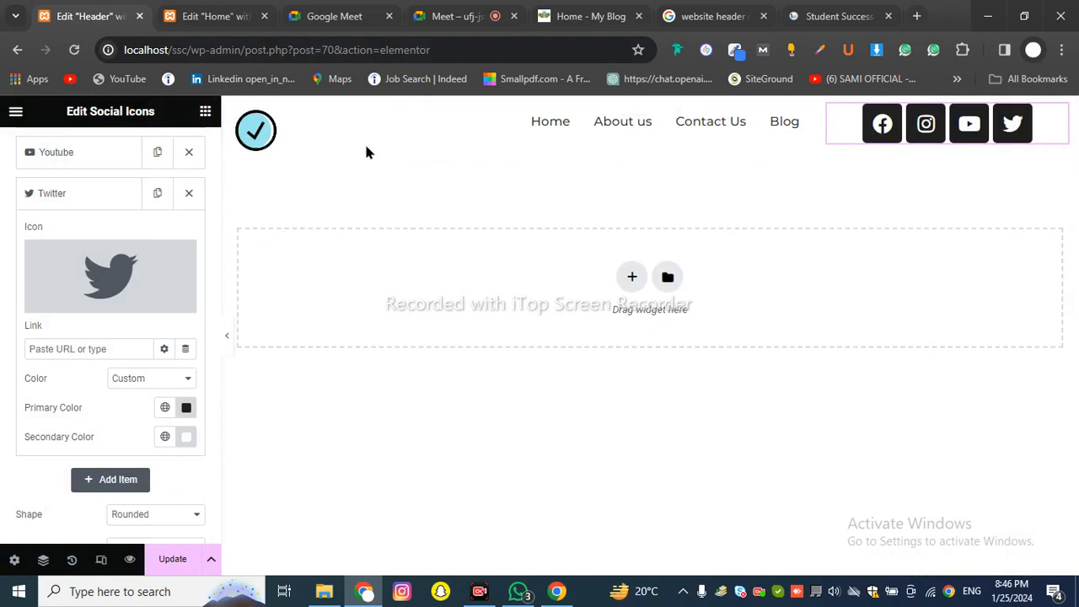
# - Switch to the Google Meet call, dismiss the call time-limit notice, and mute the microphone briefly before turning it back on
pyautogui.click(446, 16)
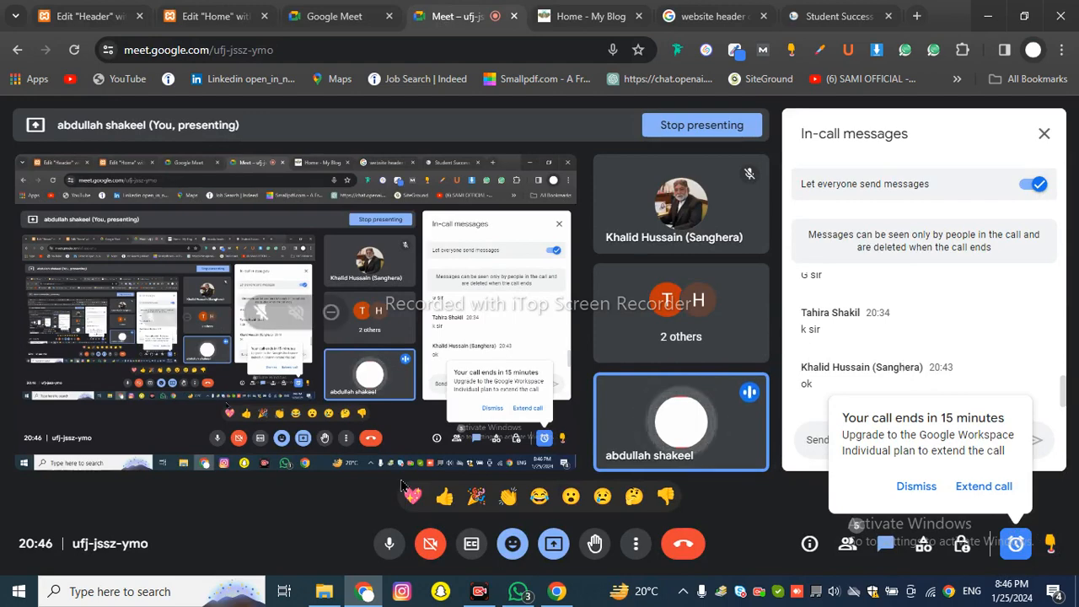
pyautogui.click(918, 487)
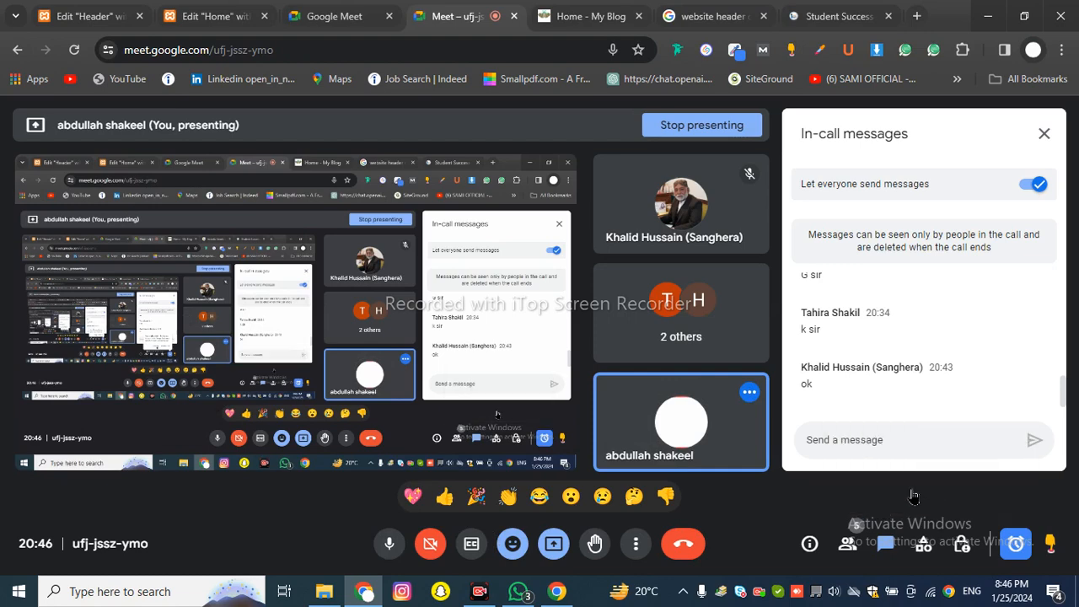
pyautogui.click(388, 544)
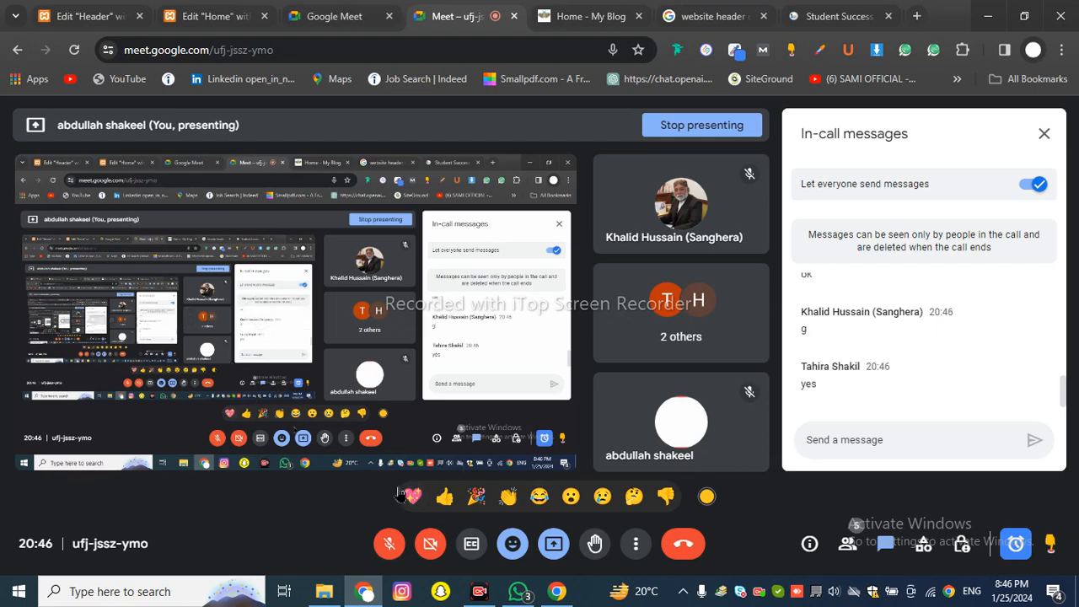
pyautogui.click(385, 554)
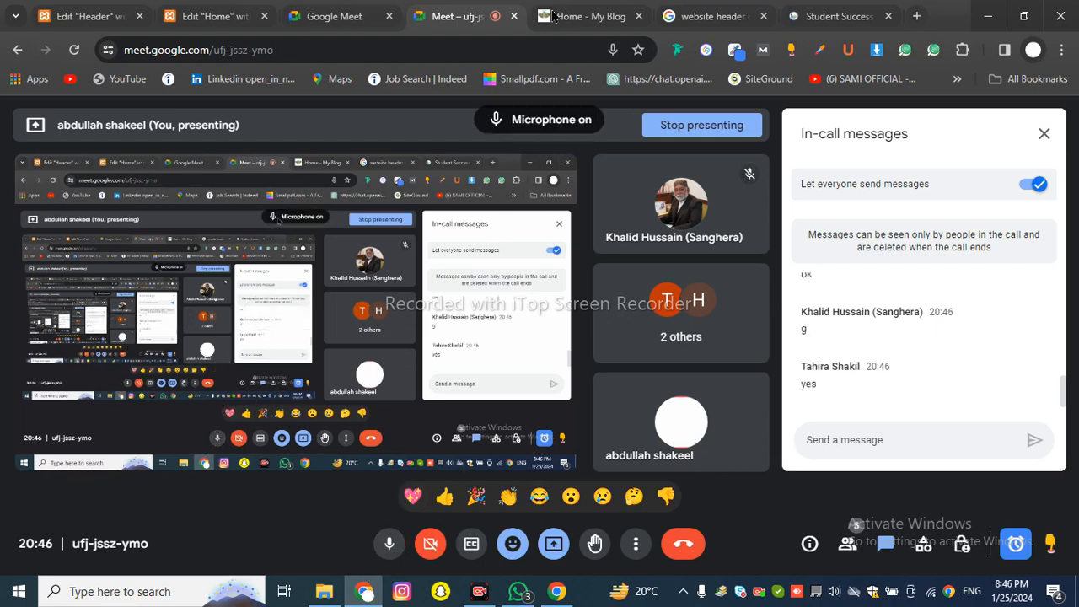
# - Switch to the successcorner.com.pk reference site and examine its home page layout from the header and hero section to the footer
pyautogui.click(793, 12)
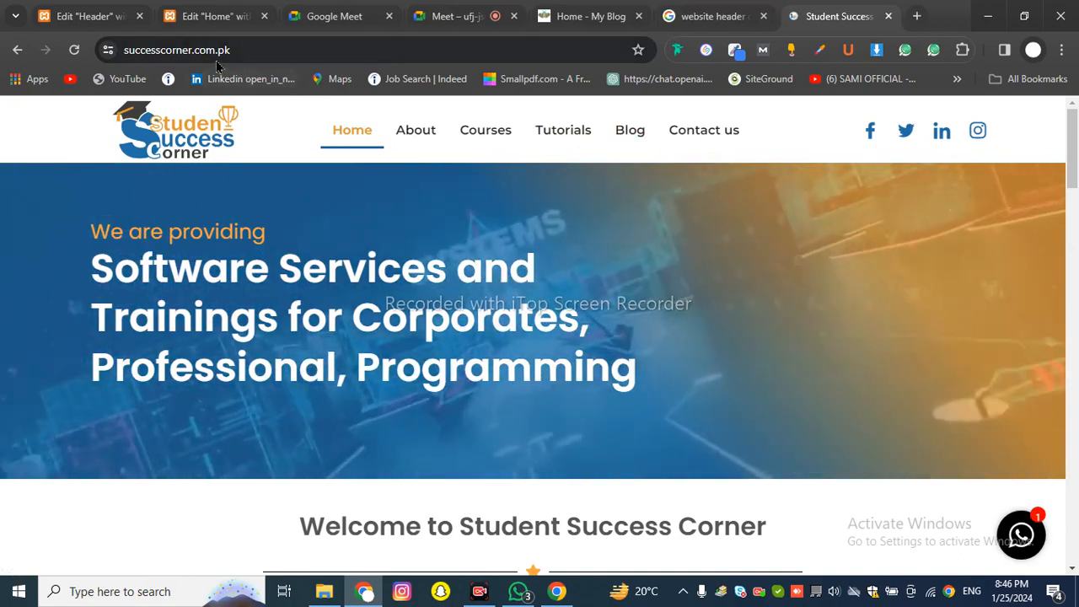
pyautogui.scroll(-5, 329, 180)
pyautogui.scroll(5, 332, 183)
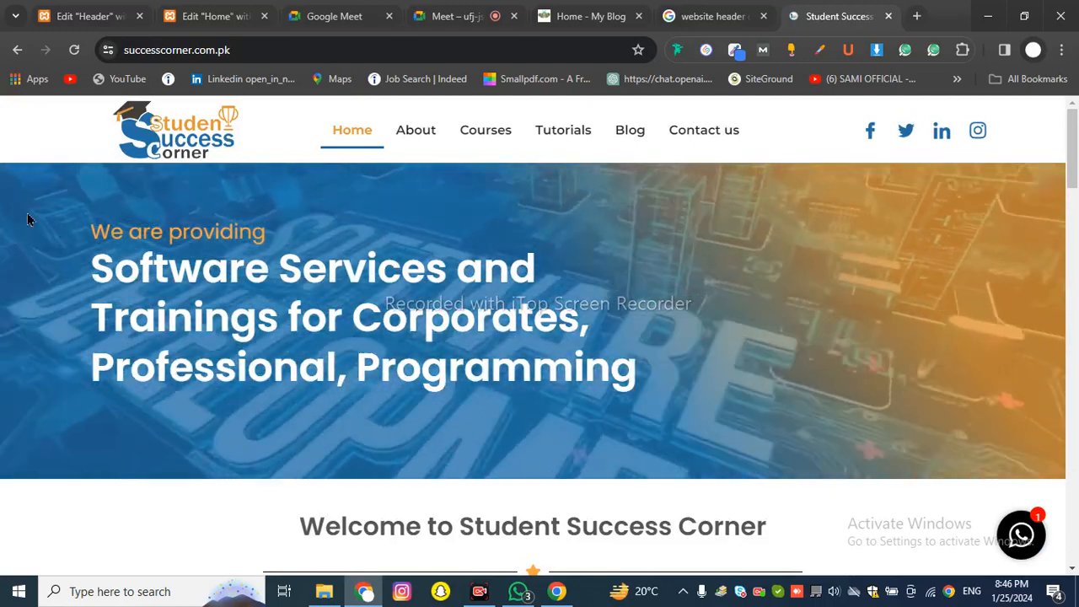
pyautogui.moveTo(95, 228); pyautogui.dragTo(538, 284)
pyautogui.scroll(-5, 539, 280)
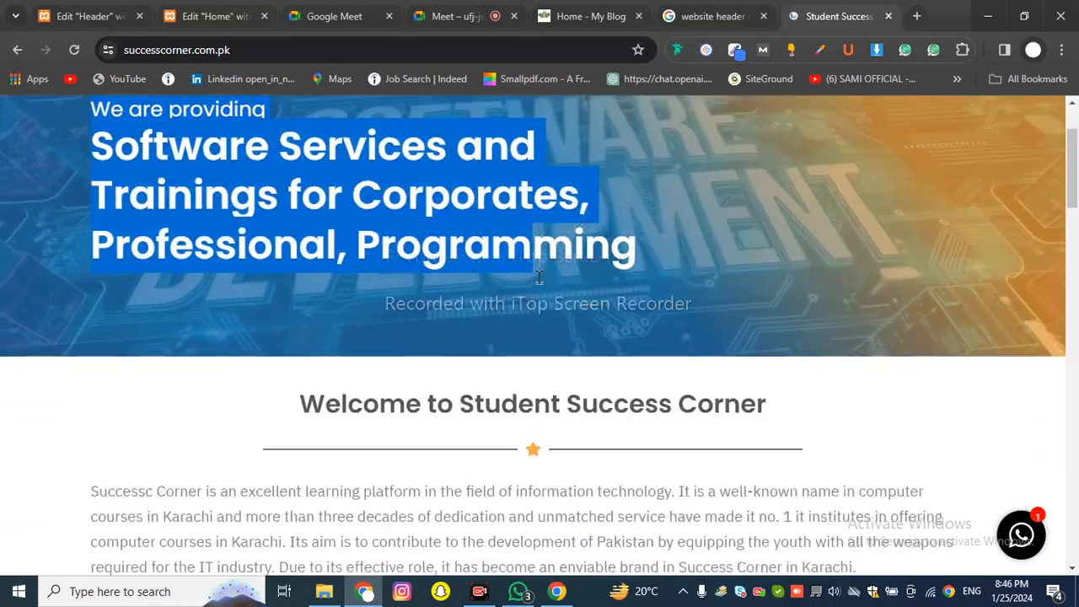
pyautogui.scroll(2, 468, 274)
pyautogui.scroll(-9, 468, 274)
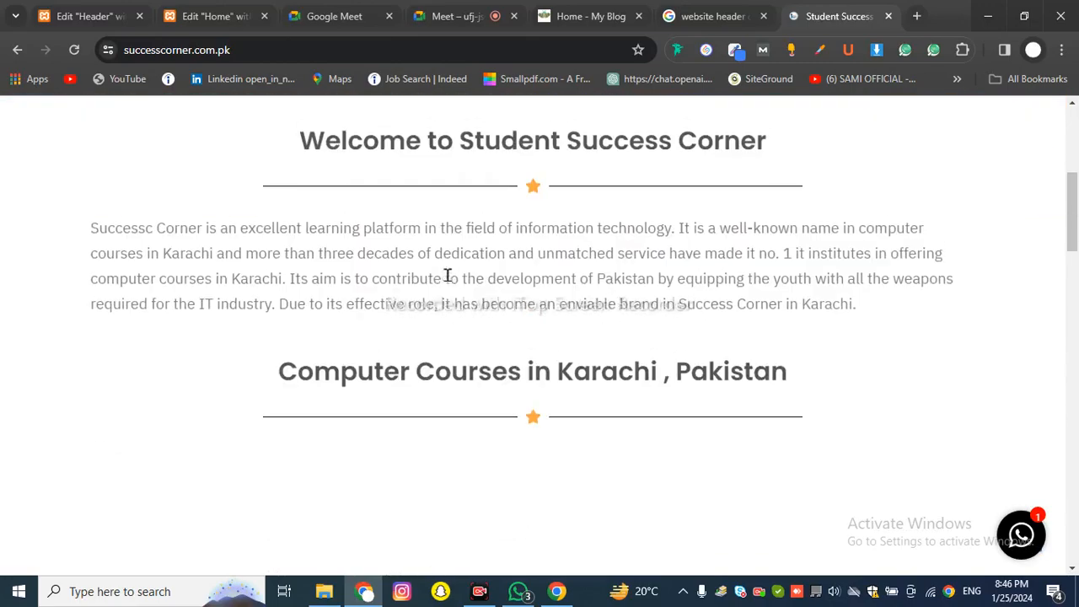
pyautogui.scroll(-15, 448, 282)
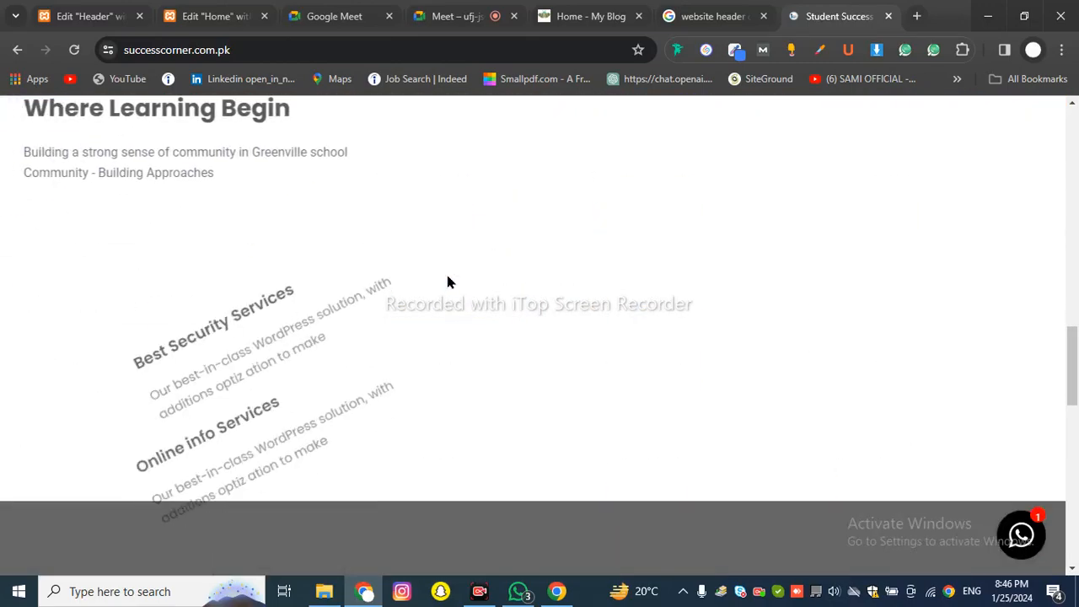
pyautogui.scroll(-2, 448, 282)
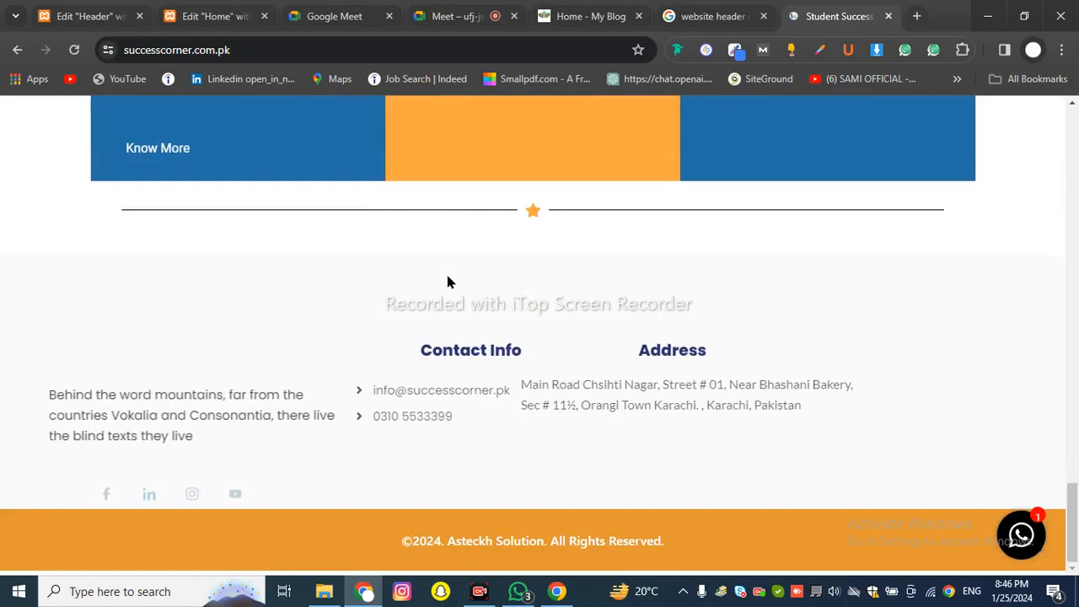
pyautogui.scroll(20, 447, 280)
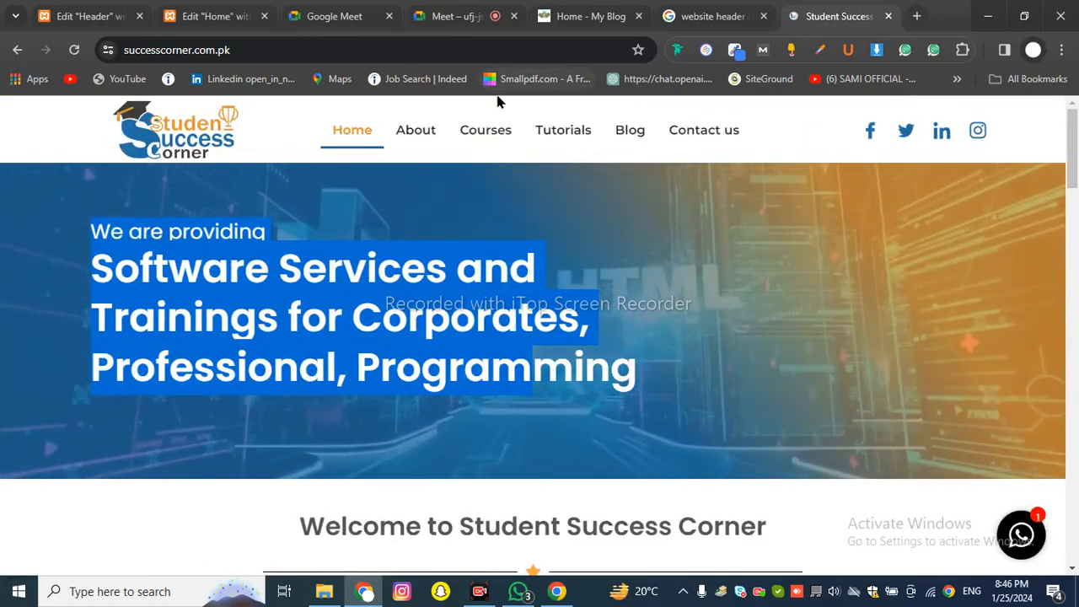
pyautogui.click(498, 107)
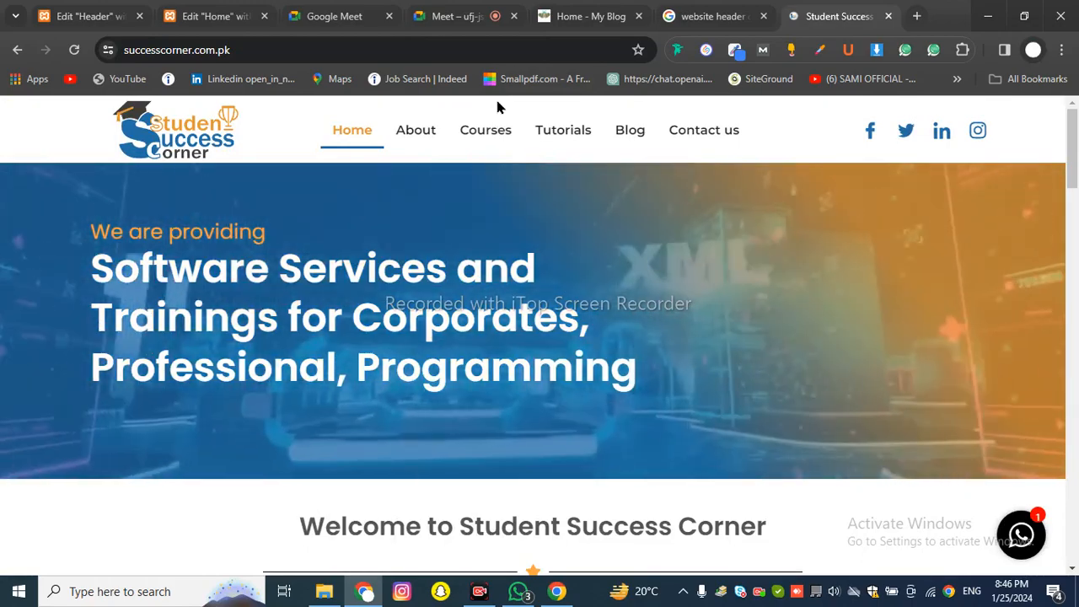
pyautogui.scroll(-2, 521, 180)
pyautogui.scroll(-15, 521, 180)
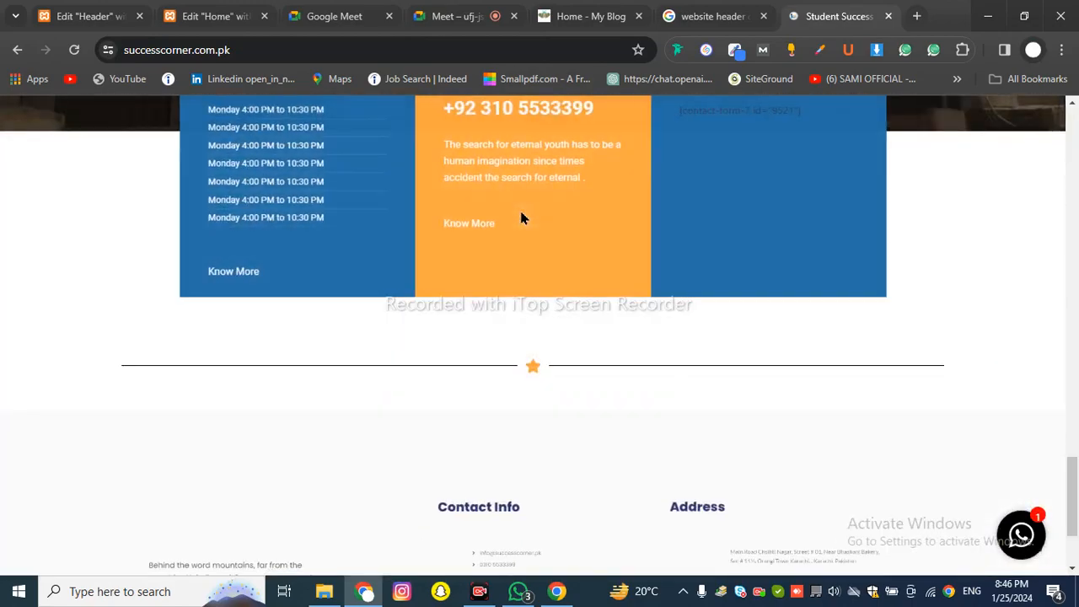
pyautogui.scroll(-2, 521, 219)
pyautogui.scroll(20, 522, 221)
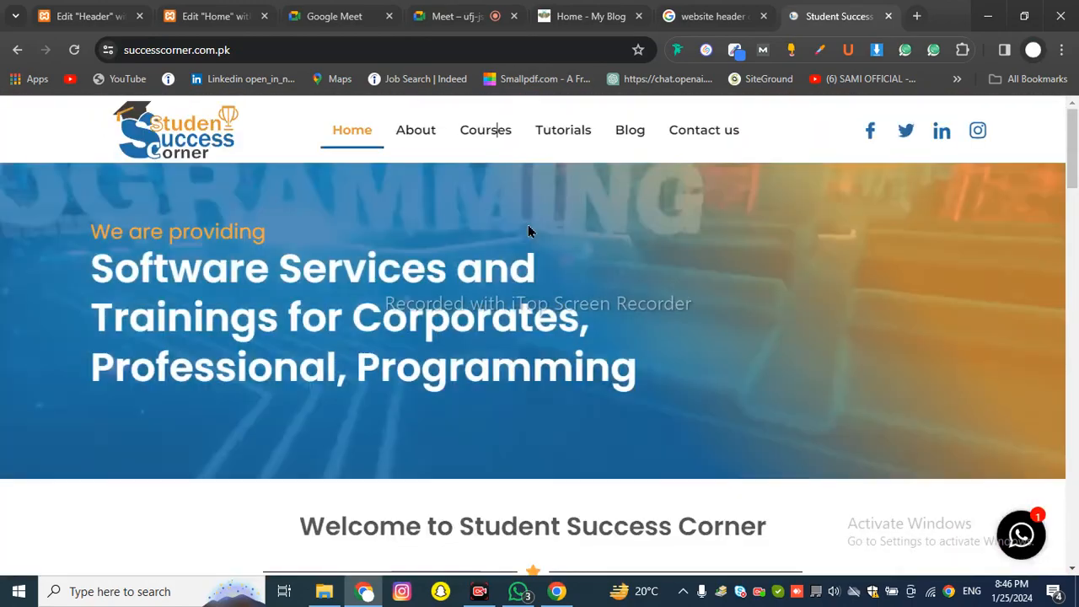
# - Check the latest in-call messages in Google Meet and return to the Elementor header editor
pyautogui.click(456, 8)
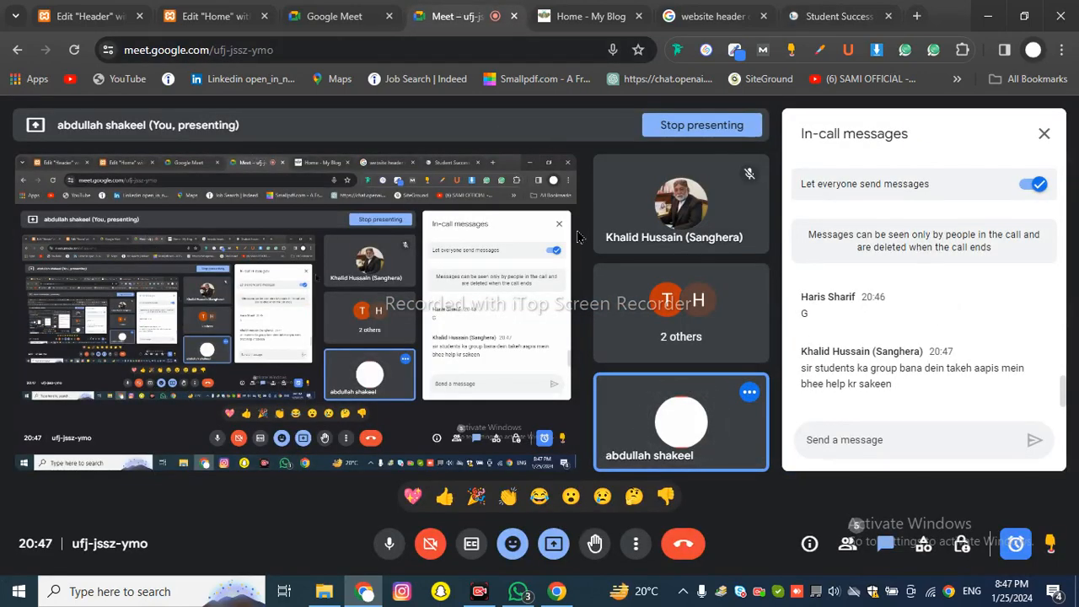
pyautogui.click(763, 598)
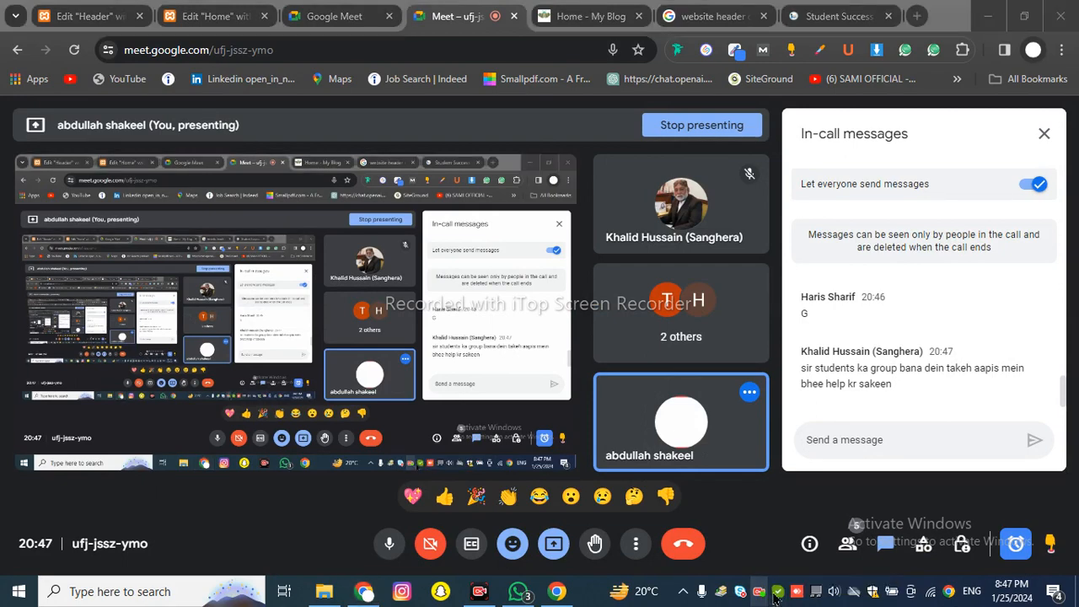
pyautogui.click(1028, 565)
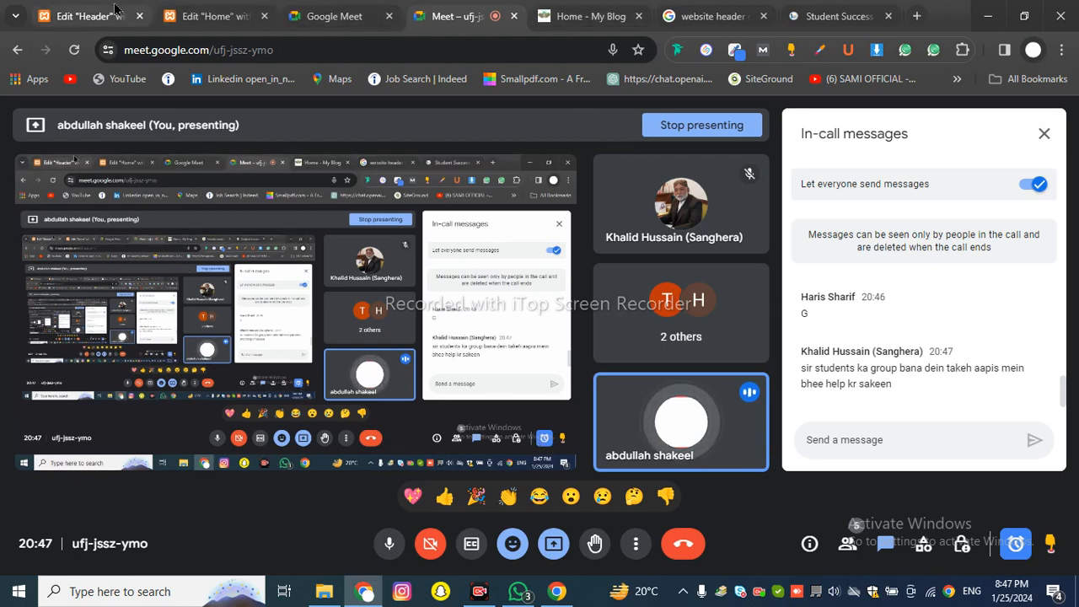
pyautogui.click(84, 16)
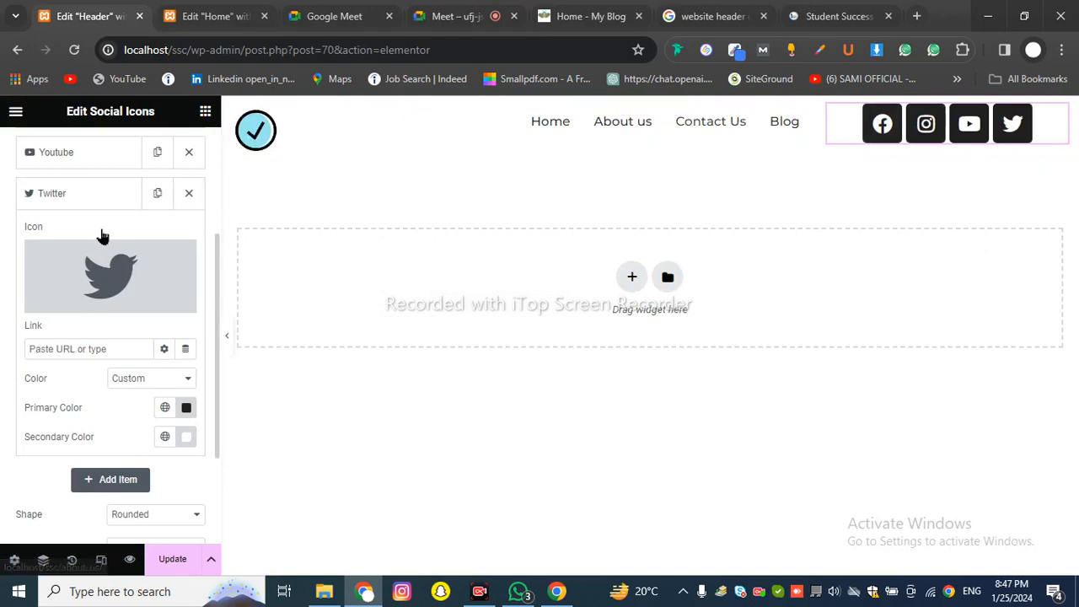
# - Review the social icon items and set the size of the social icons to 16 px
pyautogui.scroll(3, 101, 234)
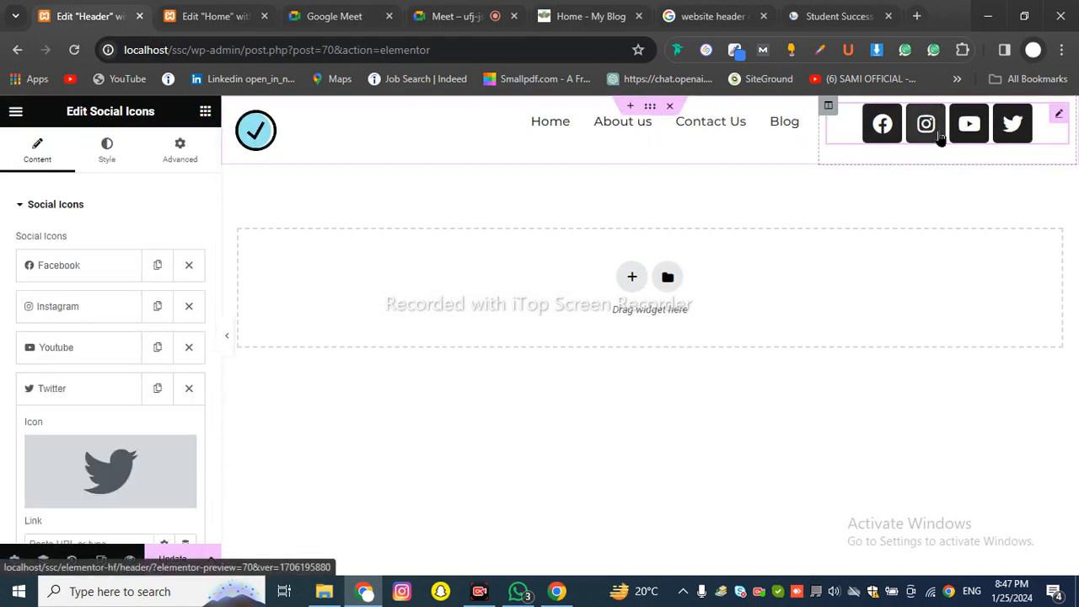
pyautogui.scroll(-4, 143, 341)
pyautogui.scroll(2, 126, 328)
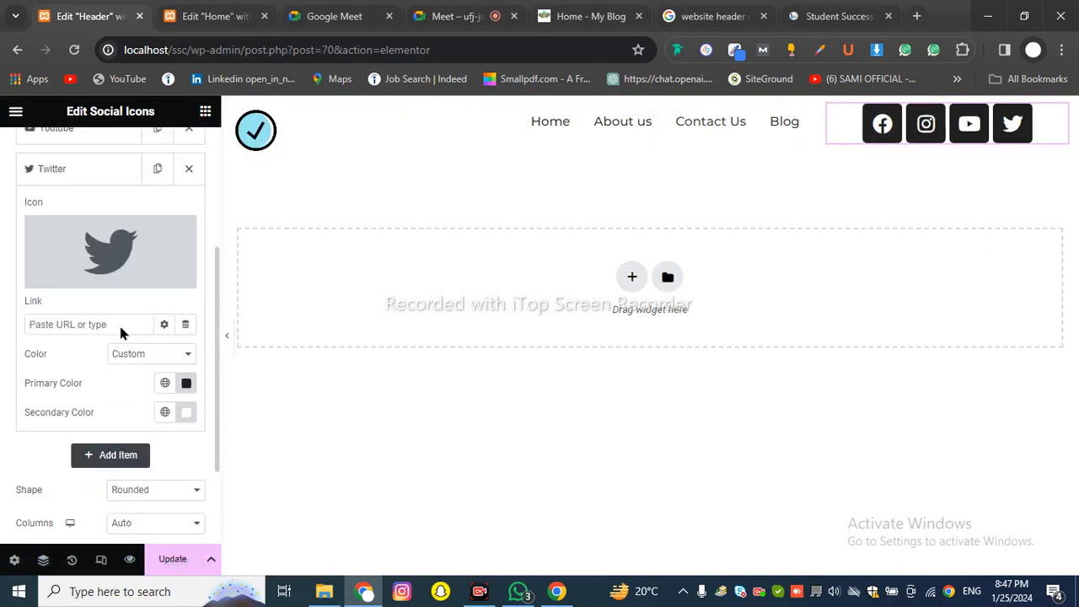
pyautogui.scroll(3, 120, 326)
pyautogui.click(106, 161)
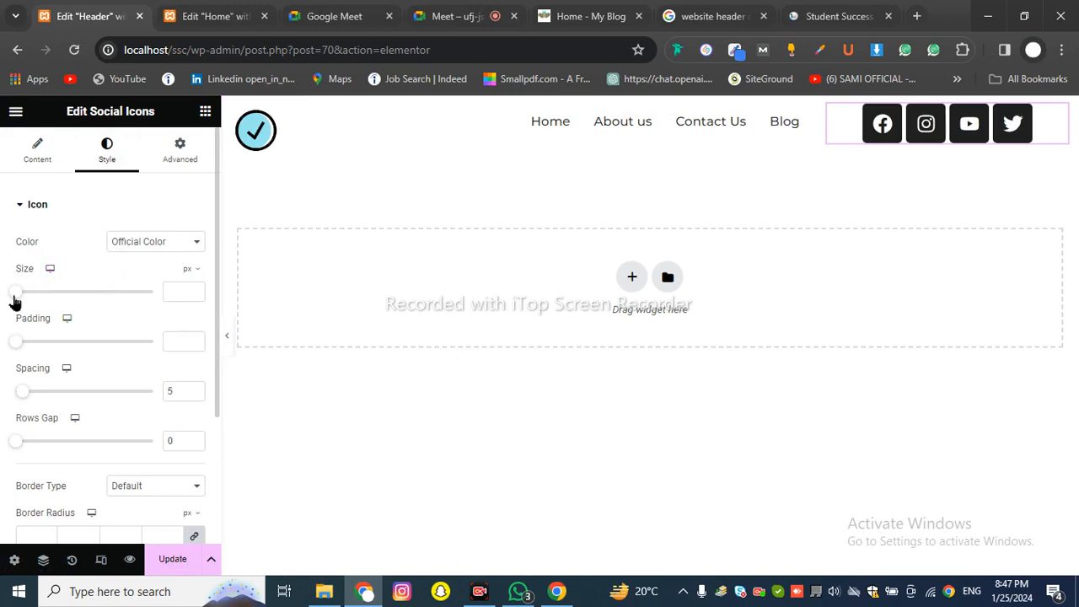
pyautogui.moveTo(38, 297)
pyautogui.mouseDown()
pyautogui.moveTo(104, 301)
pyautogui.moveTo(19, 302)
pyautogui.mouseUp()
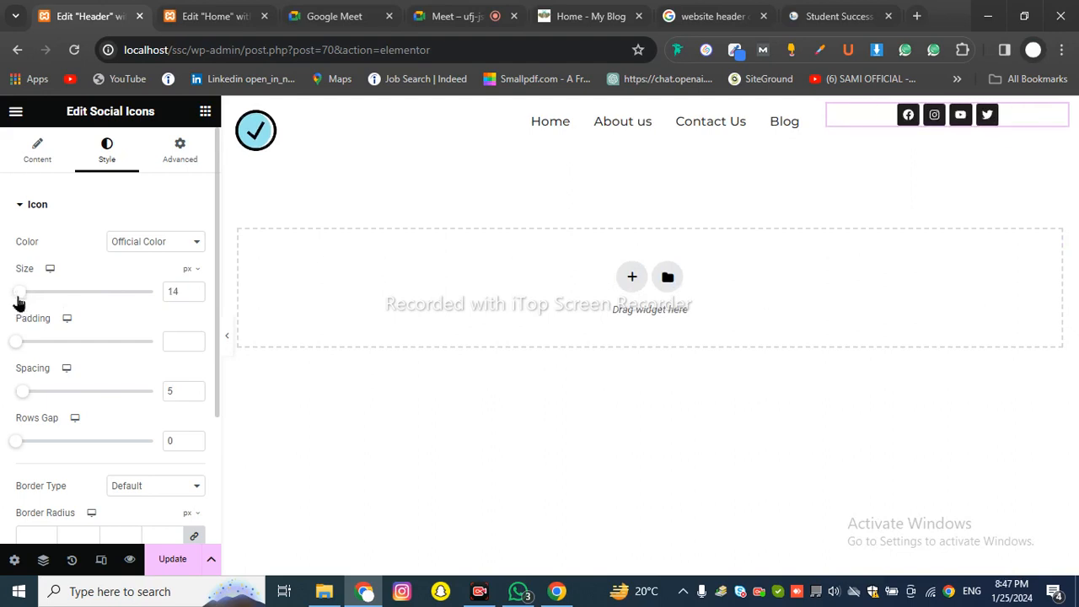
pyautogui.click(194, 290)
pyautogui.click(194, 290)
pyautogui.click(194, 290)
pyautogui.click(194, 290)
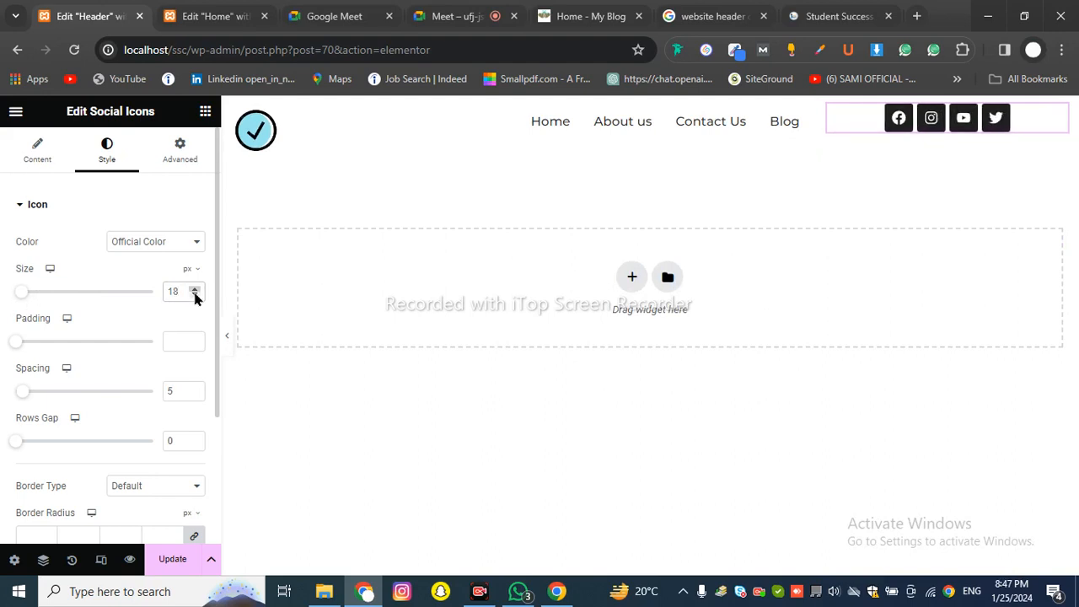
pyautogui.click(195, 295)
pyautogui.click(195, 295)
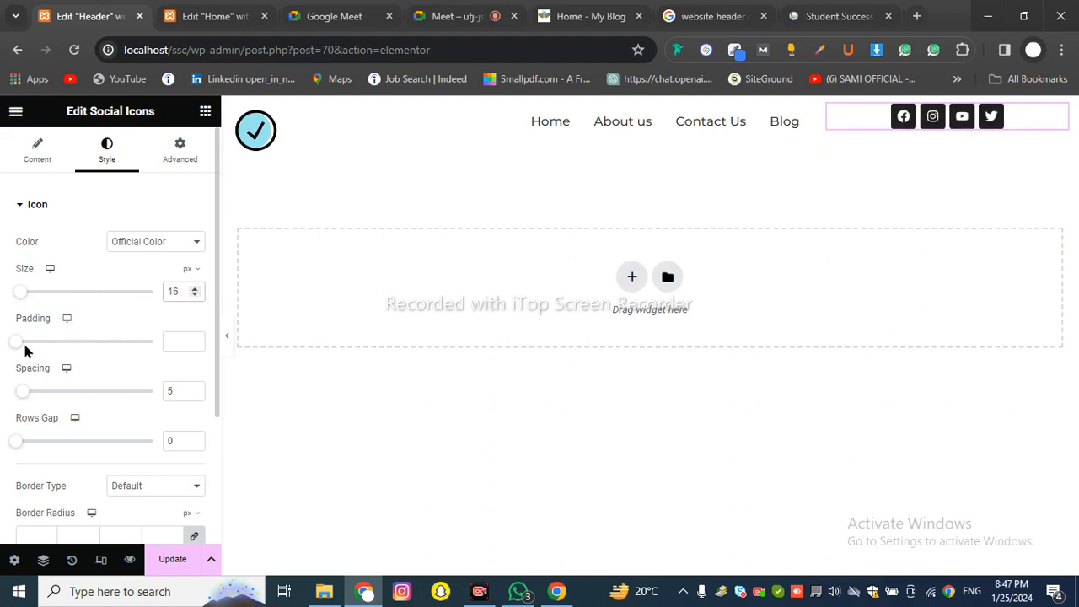
# - Set the social icons' padding to 0.4 and try several spacing values, ending at 6
pyautogui.moveTo(22, 350)
pyautogui.mouseDown()
pyautogui.moveTo(44, 350)
pyautogui.moveTo(31, 347)
pyautogui.mouseUp()
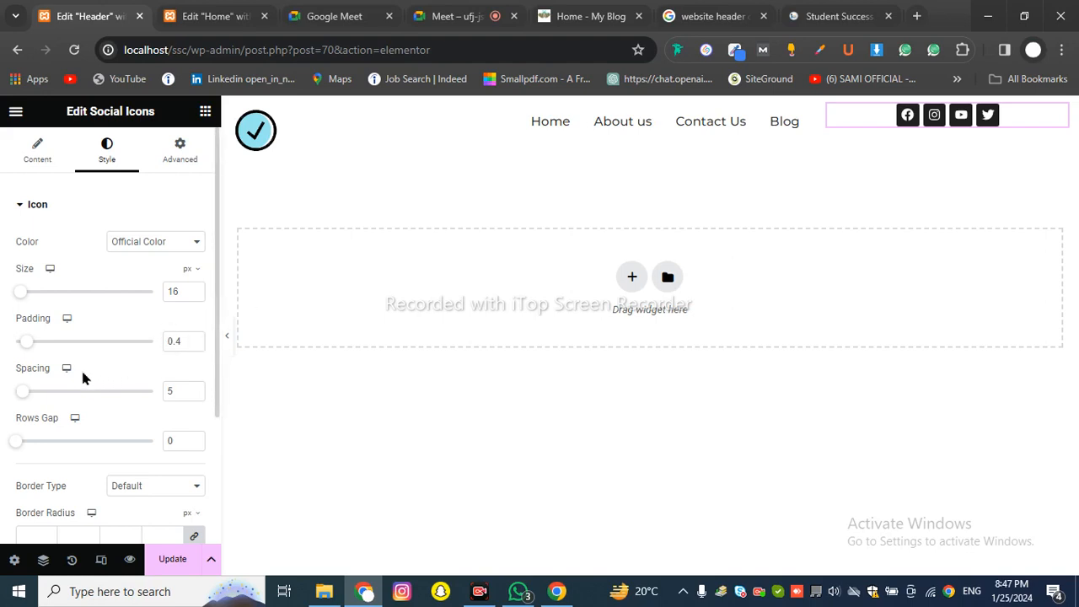
pyautogui.click(31, 392)
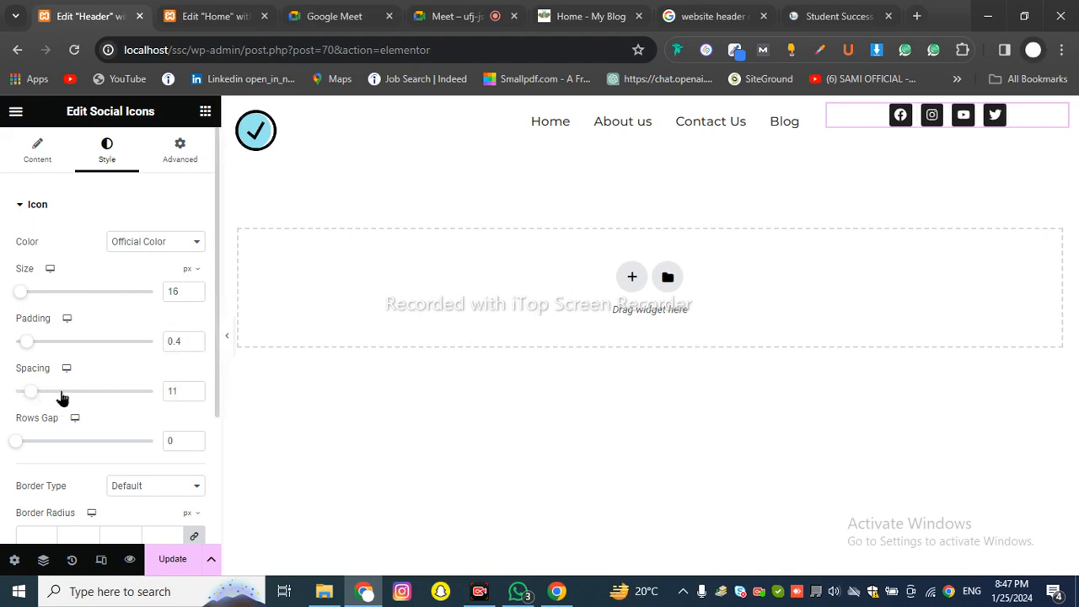
pyautogui.click(34, 393)
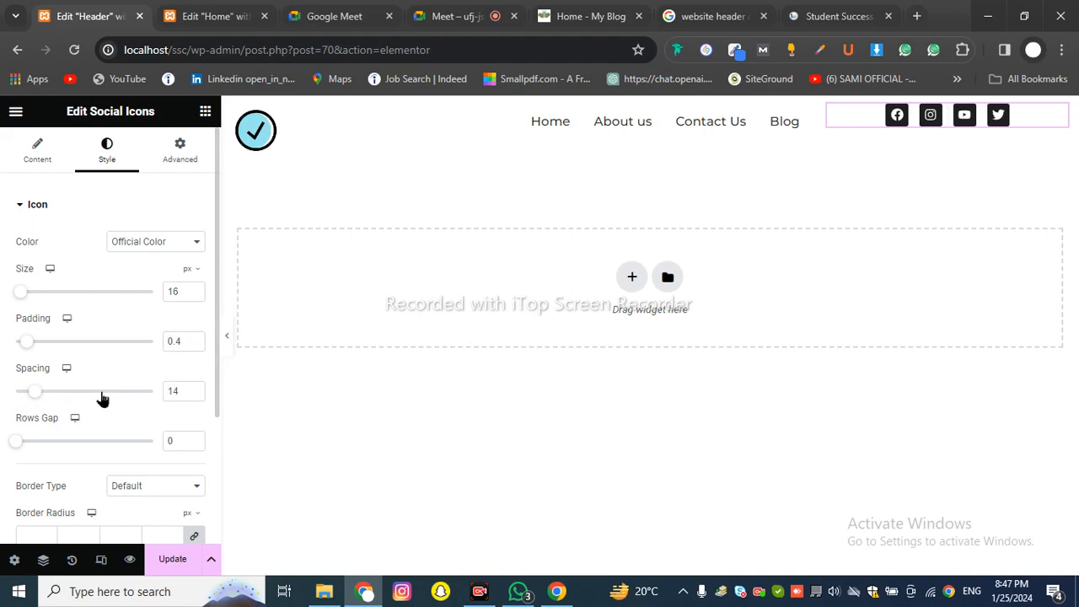
pyautogui.click(72, 393)
pyautogui.click(102, 393)
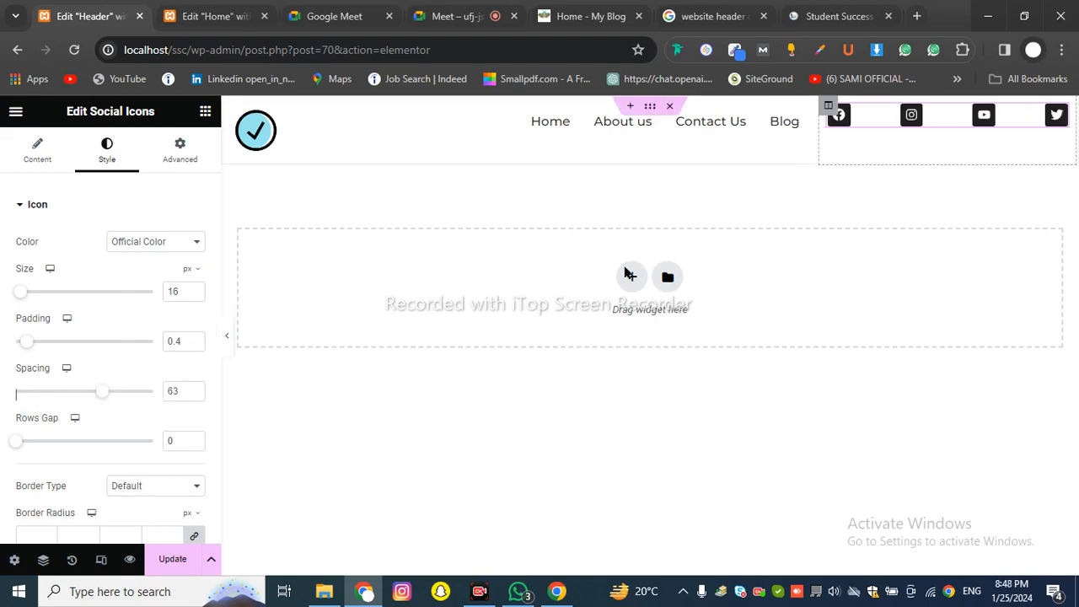
pyautogui.click(20, 393)
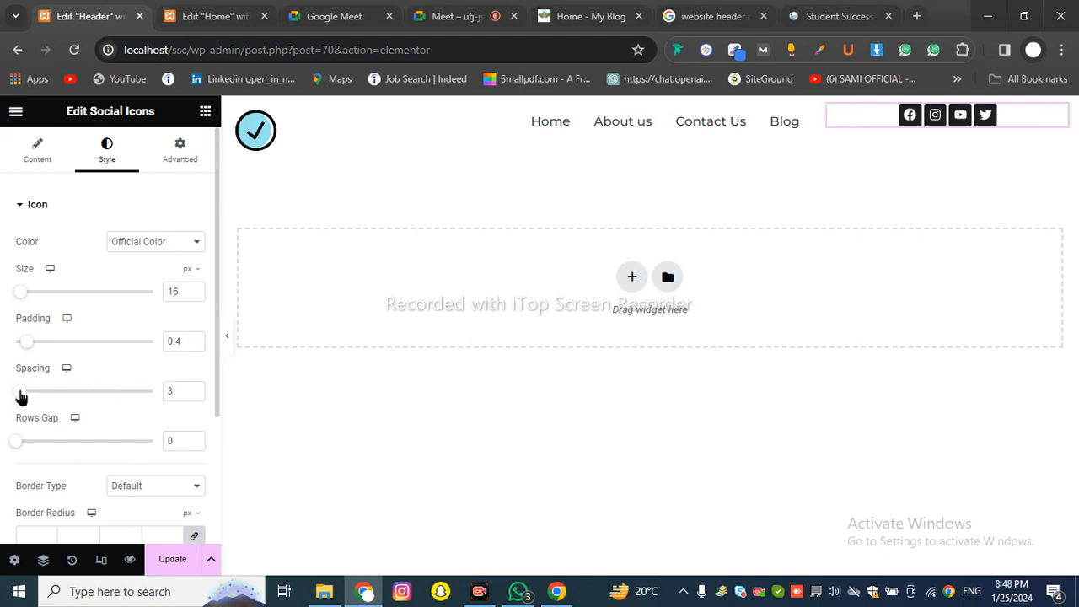
pyautogui.moveTo(20, 398); pyautogui.dragTo(25, 399)
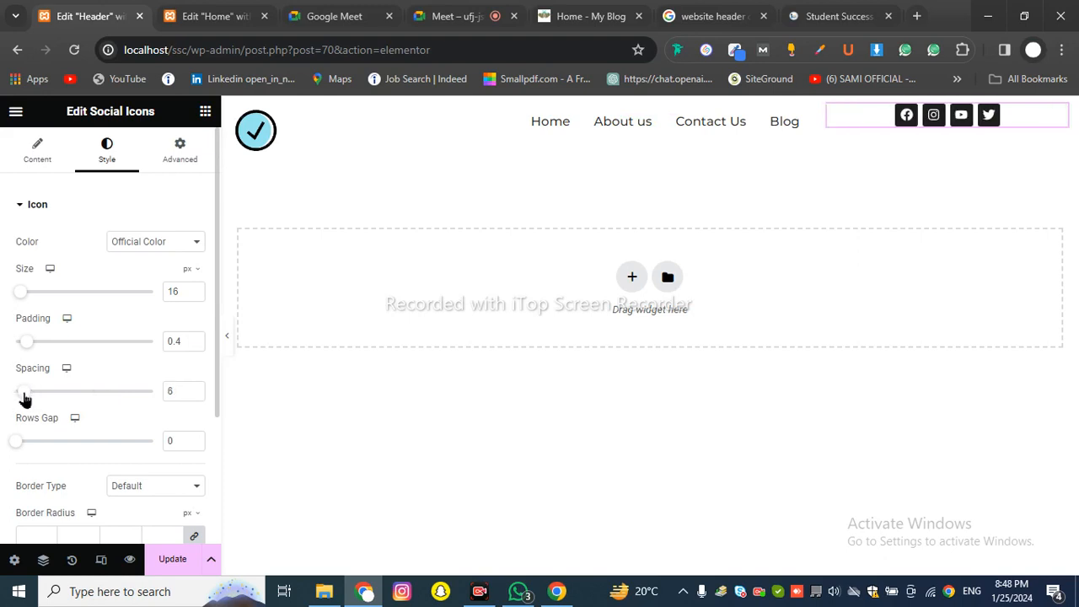
# - Round the social icons into circles with a linked border radius of 20 px on all sides
pyautogui.scroll(-2, 92, 424)
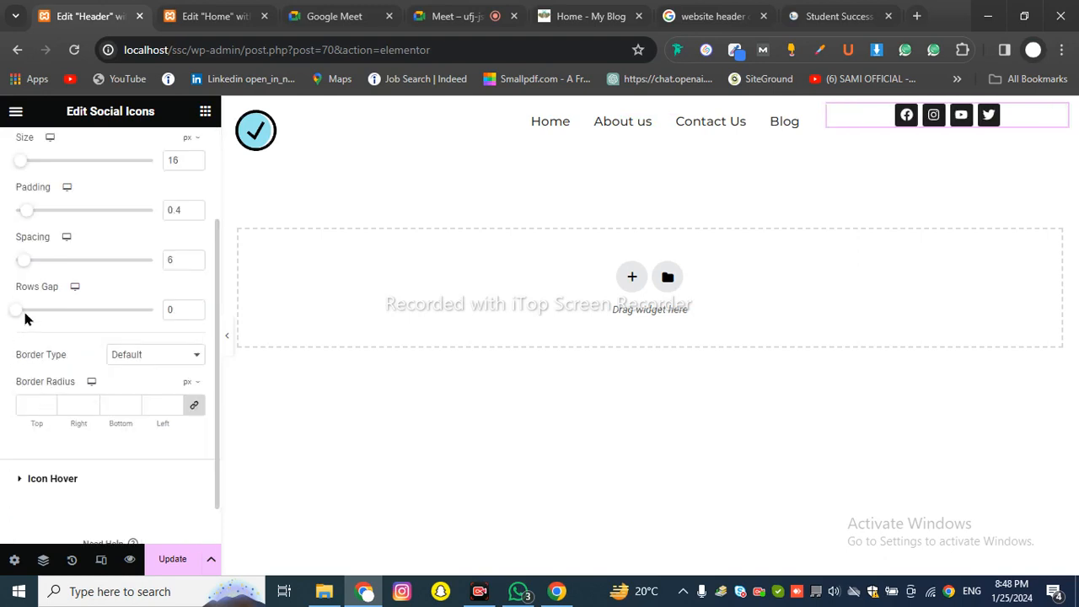
pyautogui.moveTo(17, 311); pyautogui.dragTo(69, 320)
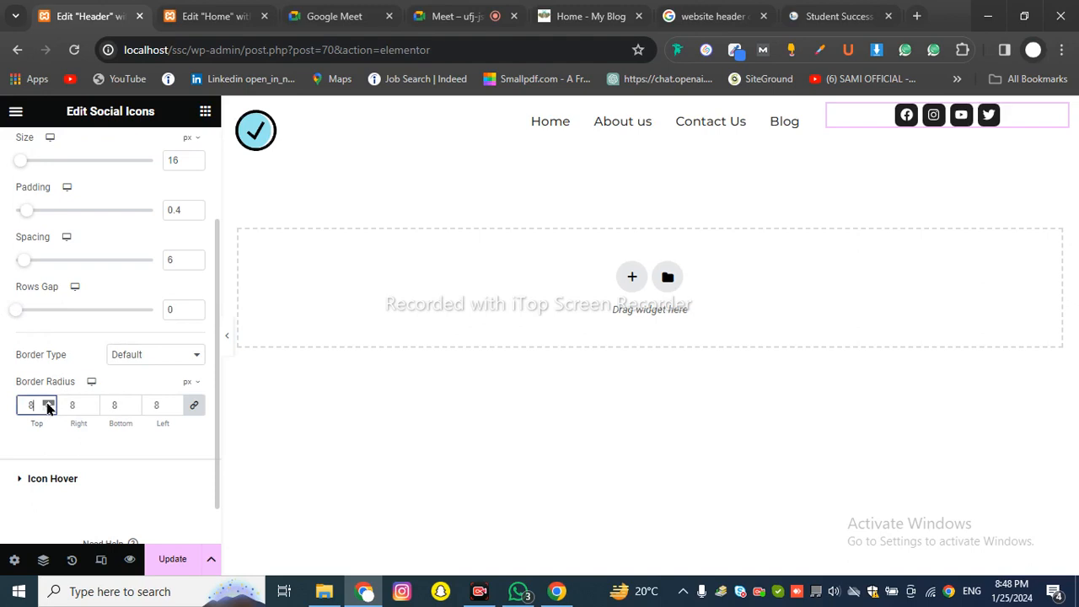
pyautogui.doubleClick(47, 404)
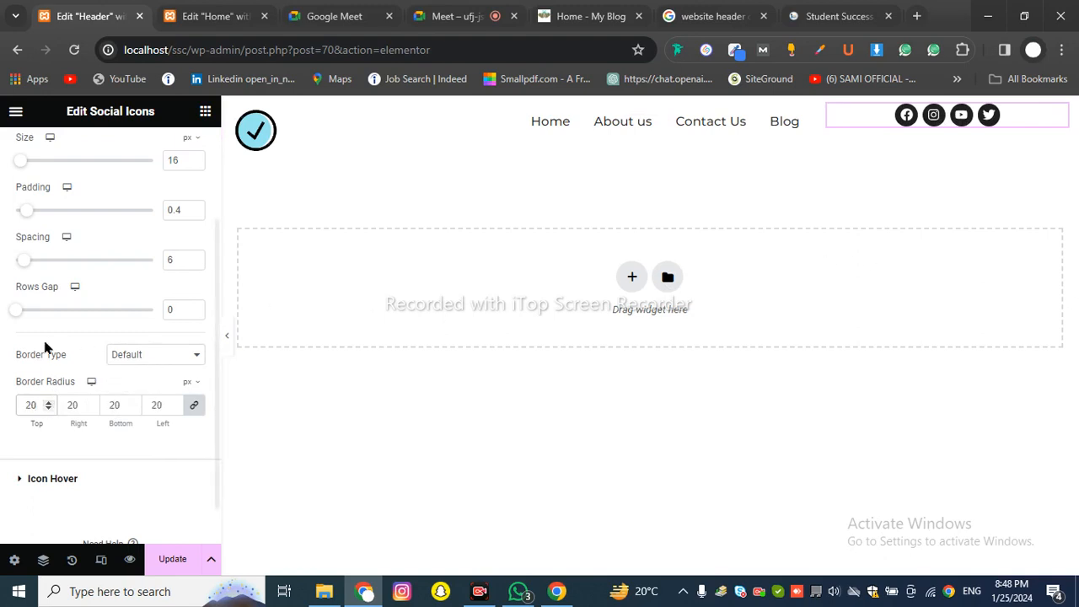
# - Switch the social icons' overall color setting to Custom and choose Shrink as their hover animation
pyautogui.scroll(2, 50, 341)
pyautogui.click(140, 247)
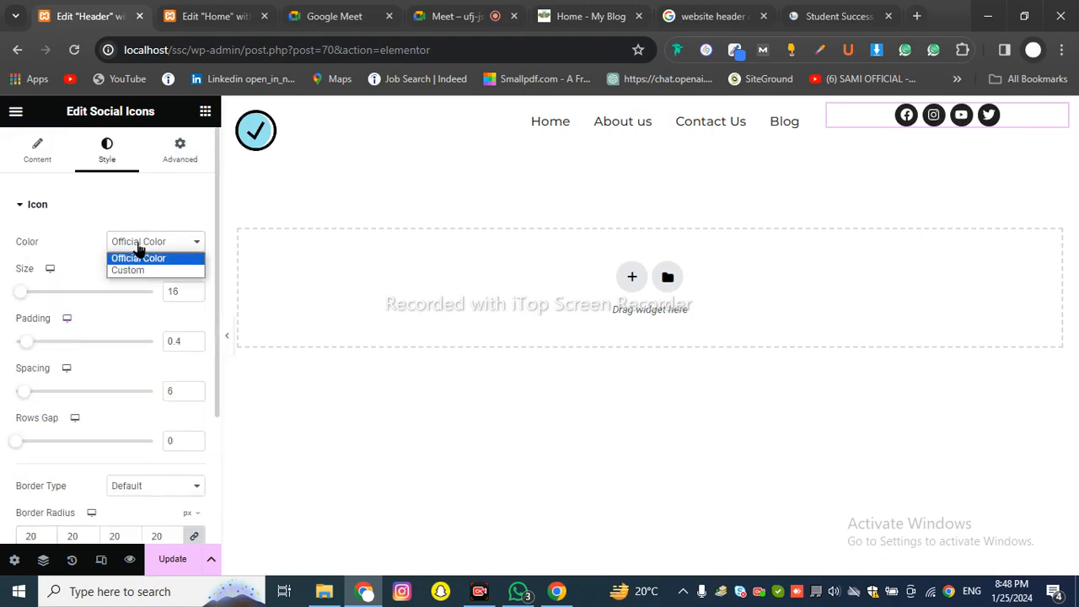
pyautogui.click(139, 271)
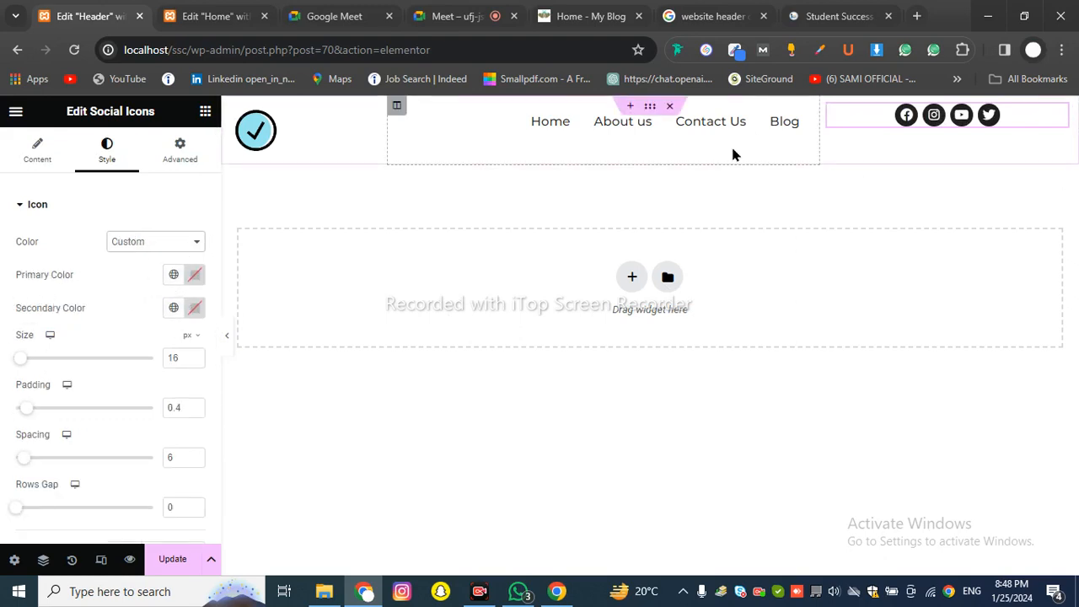
pyautogui.scroll(-3, 101, 274)
pyautogui.scroll(3, 102, 277)
pyautogui.scroll(-3, 116, 265)
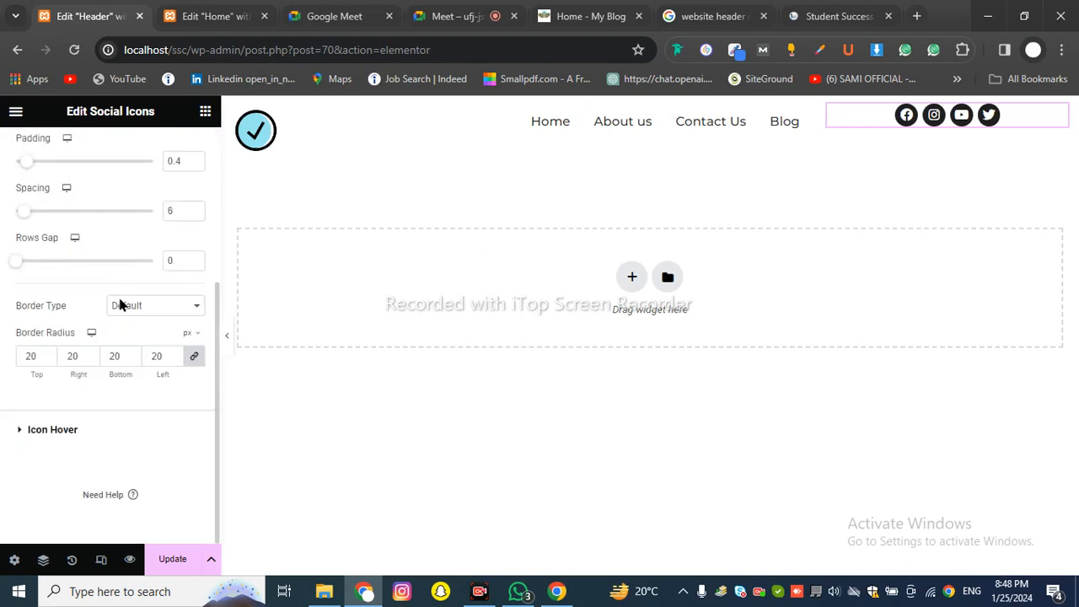
pyautogui.click(37, 440)
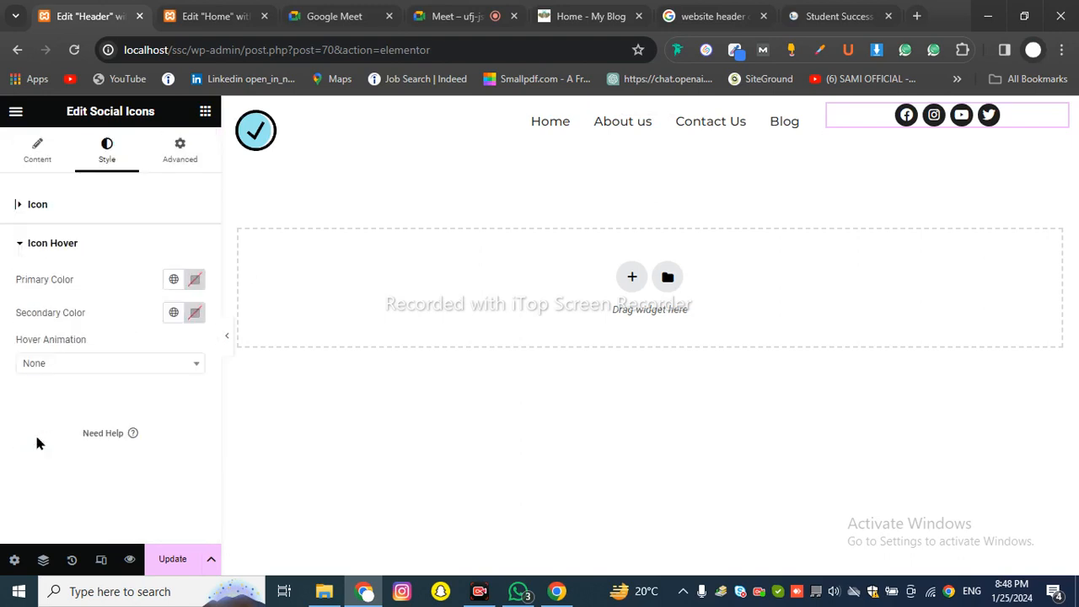
pyautogui.click(97, 365)
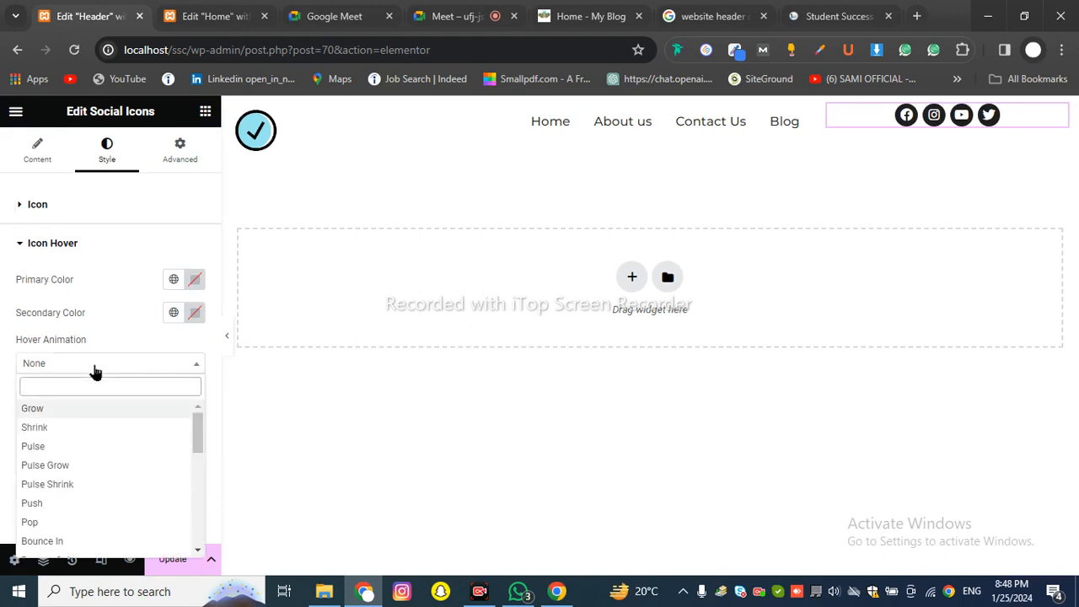
pyautogui.click(77, 431)
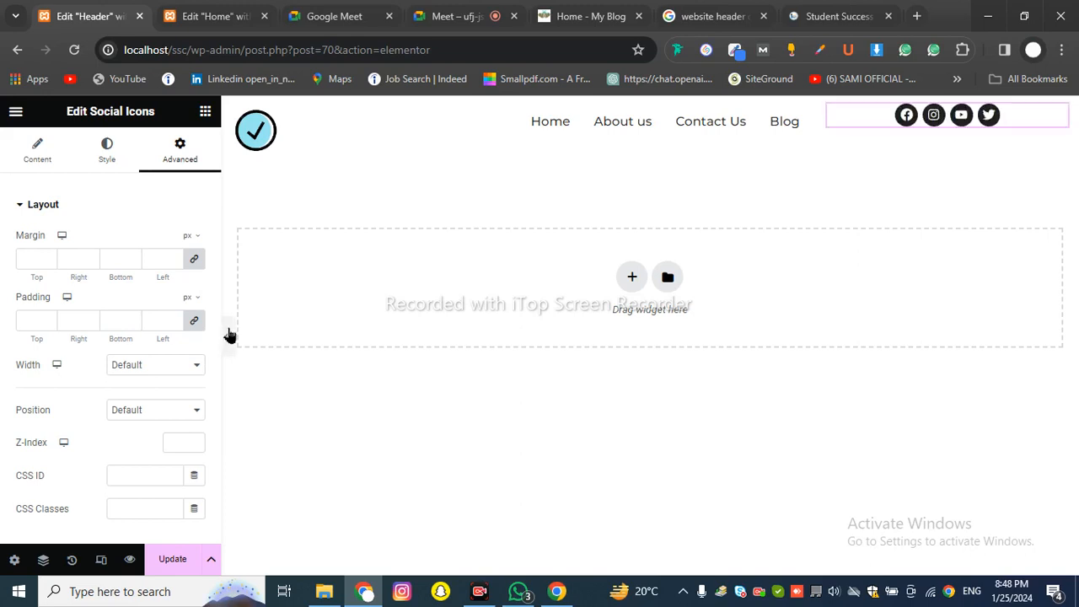
# - Preview the header with the editing controls hidden, restore them, and make the site logo slightly larger
pyautogui.click(229, 335)
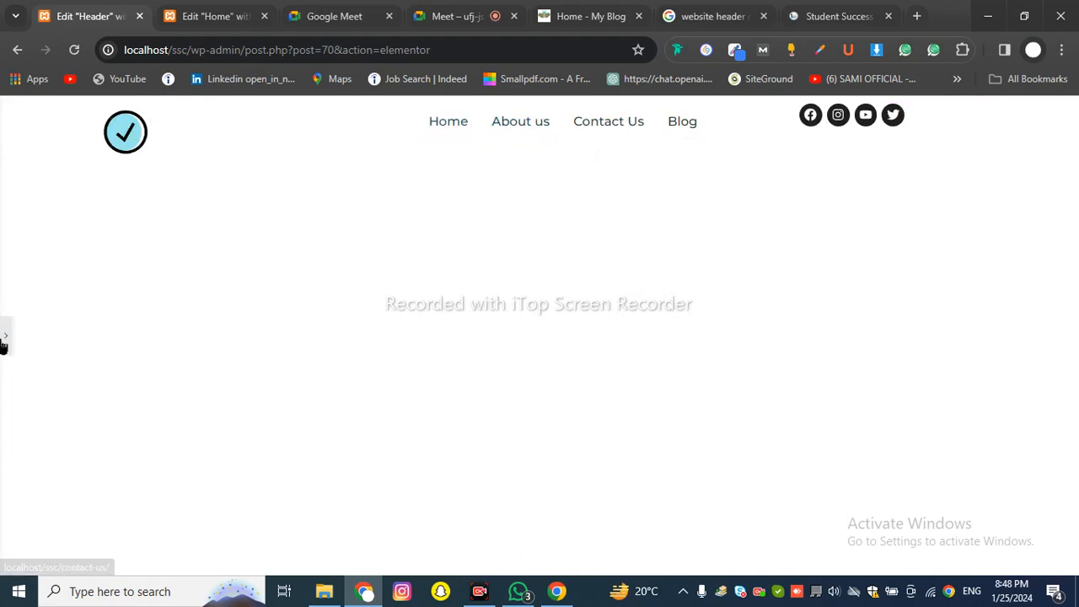
pyautogui.hotkey('ctrl', 'p')
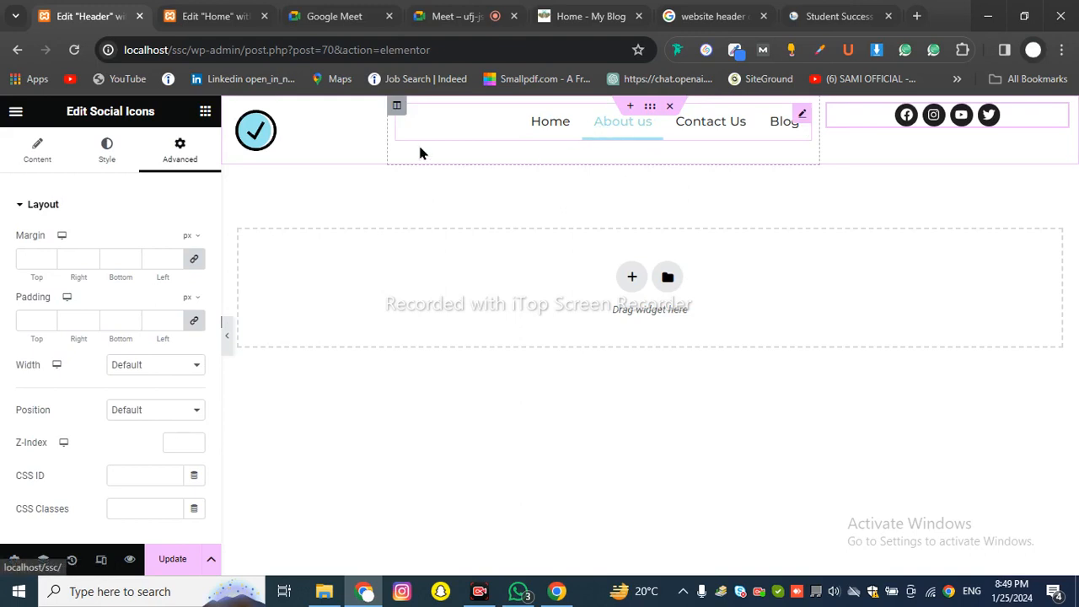
pyautogui.click(283, 136)
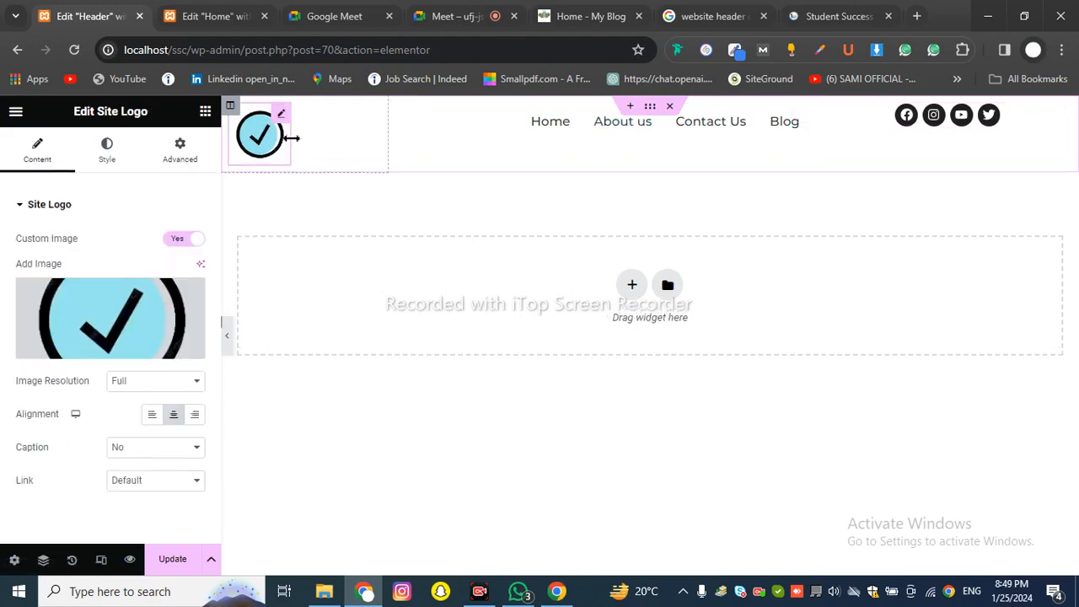
# - Unlink the navigation menu's margin values and set only its top margin to 14 px
pyautogui.click(650, 125)
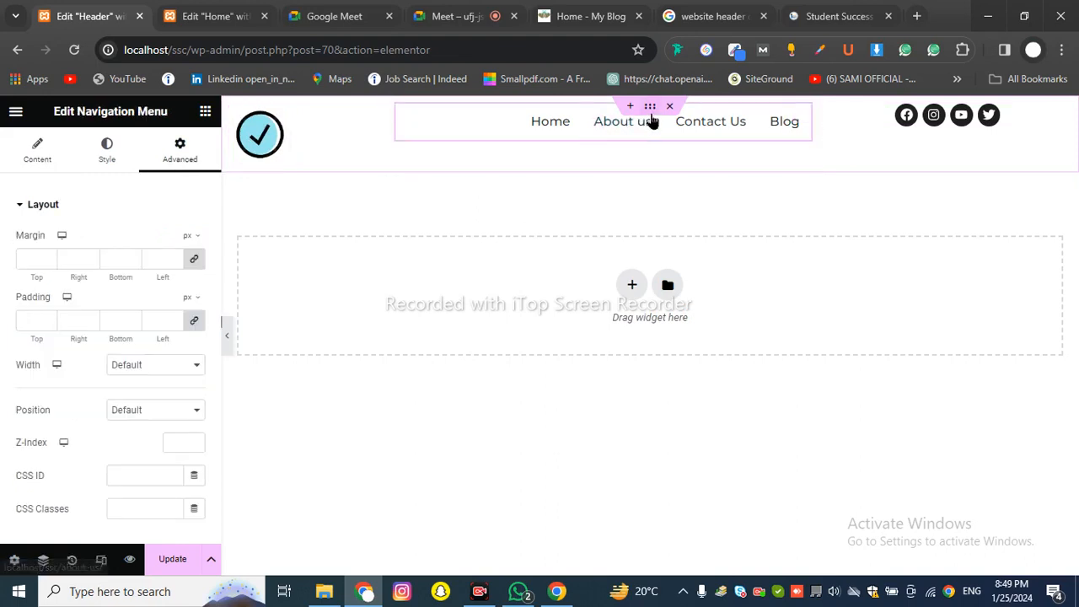
pyautogui.click(193, 261)
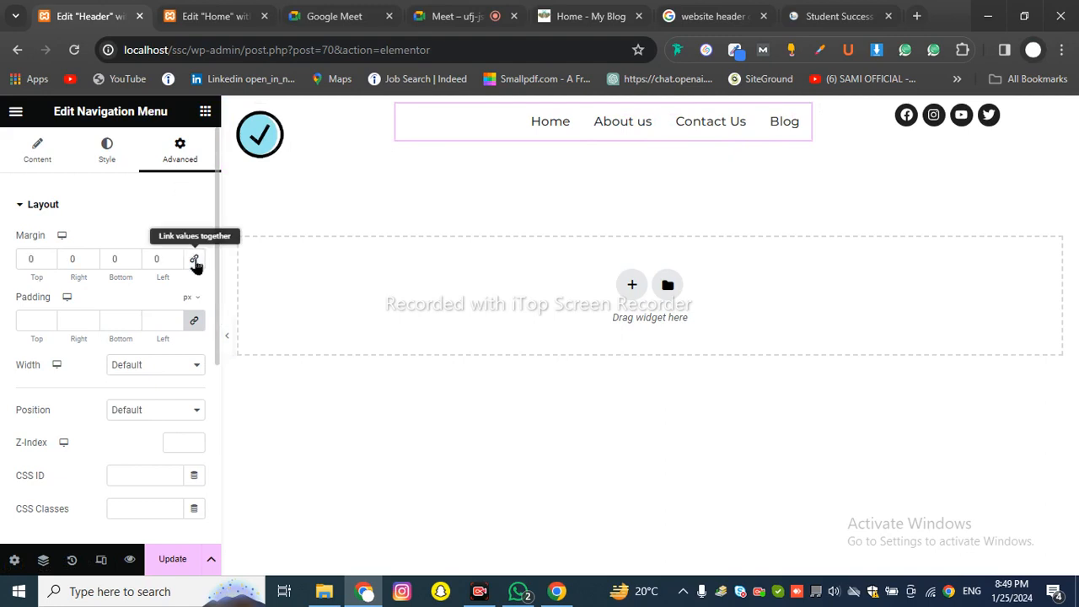
pyautogui.click(49, 261)
pyautogui.click(49, 261)
pyautogui.click(49, 261)
pyautogui.click(49, 261)
pyautogui.click(49, 261)
pyautogui.click(49, 262)
pyautogui.click(49, 261)
pyautogui.click(49, 261)
pyautogui.click(48, 261)
pyautogui.click(49, 261)
pyautogui.click(49, 261)
pyautogui.click(49, 261)
pyautogui.click(49, 261)
pyautogui.click(49, 261)
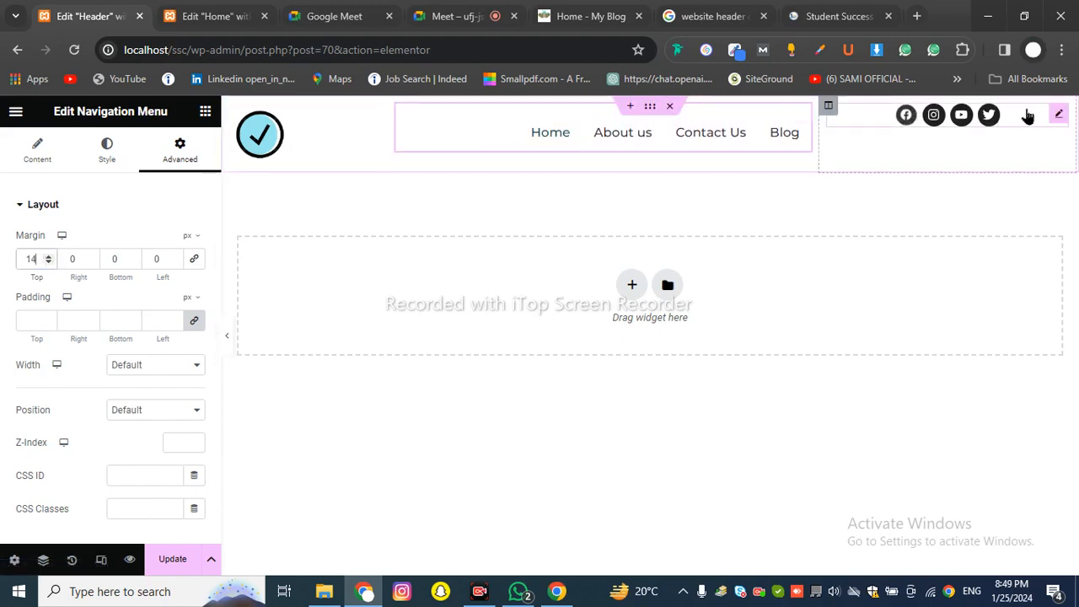
# - Unlink the social icons' margin values and set only their top margin, first to 5 px, finally to 14 px
pyautogui.click(1055, 115)
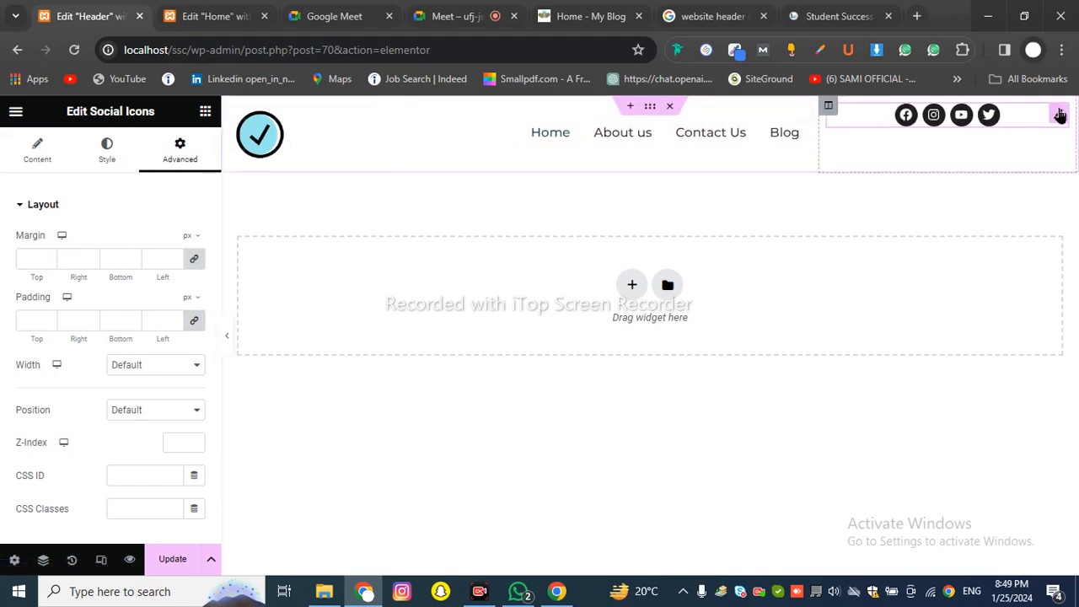
pyautogui.click(193, 261)
pyautogui.click(49, 257)
pyautogui.click(49, 256)
pyautogui.click(49, 256)
pyautogui.click(48, 257)
pyautogui.click(48, 257)
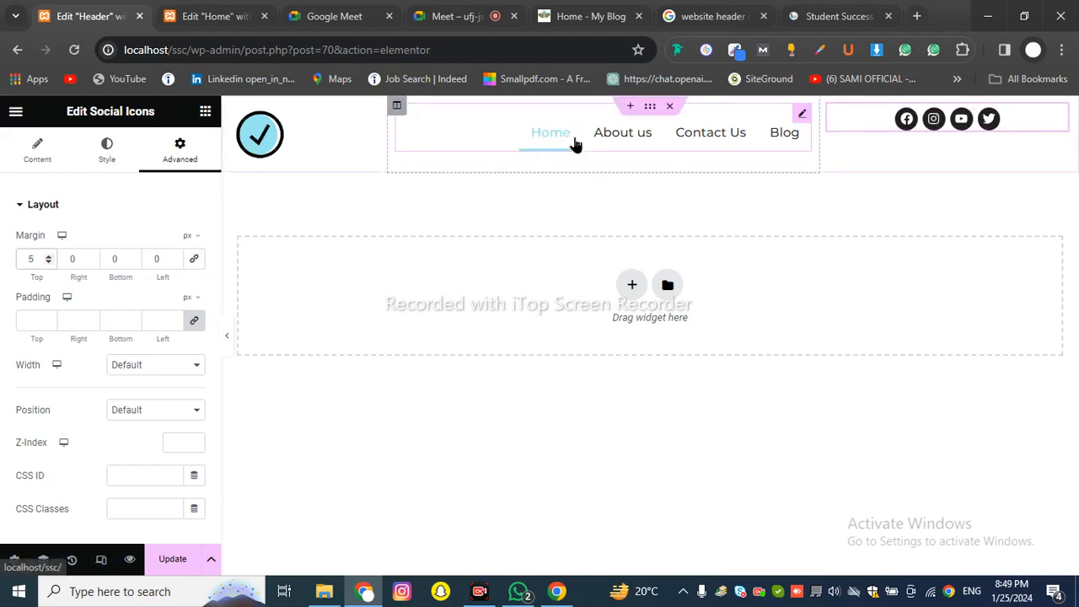
pyautogui.click(550, 133)
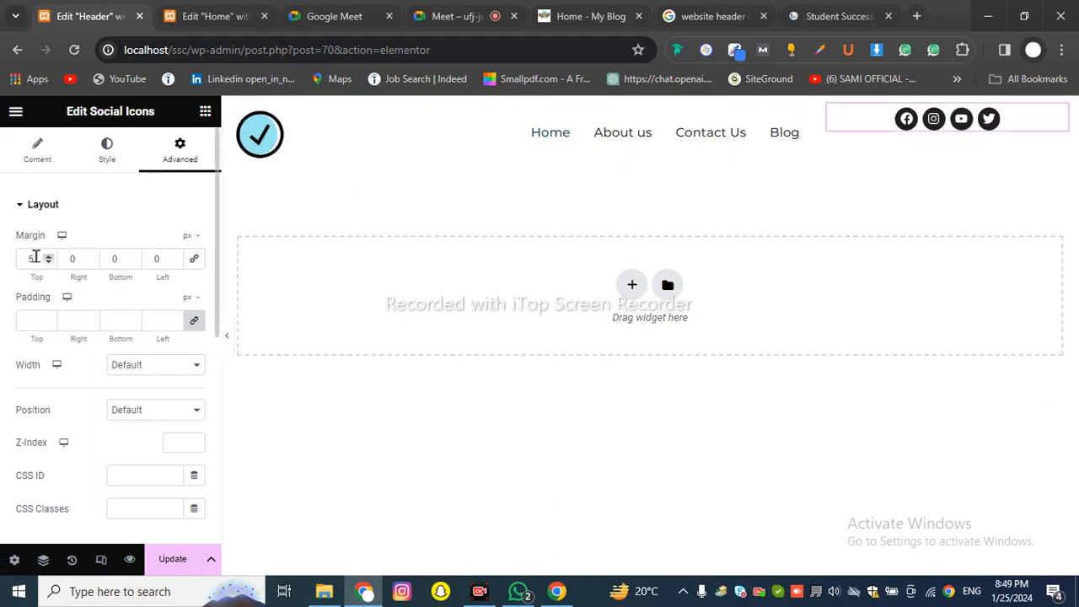
pyautogui.write('1')
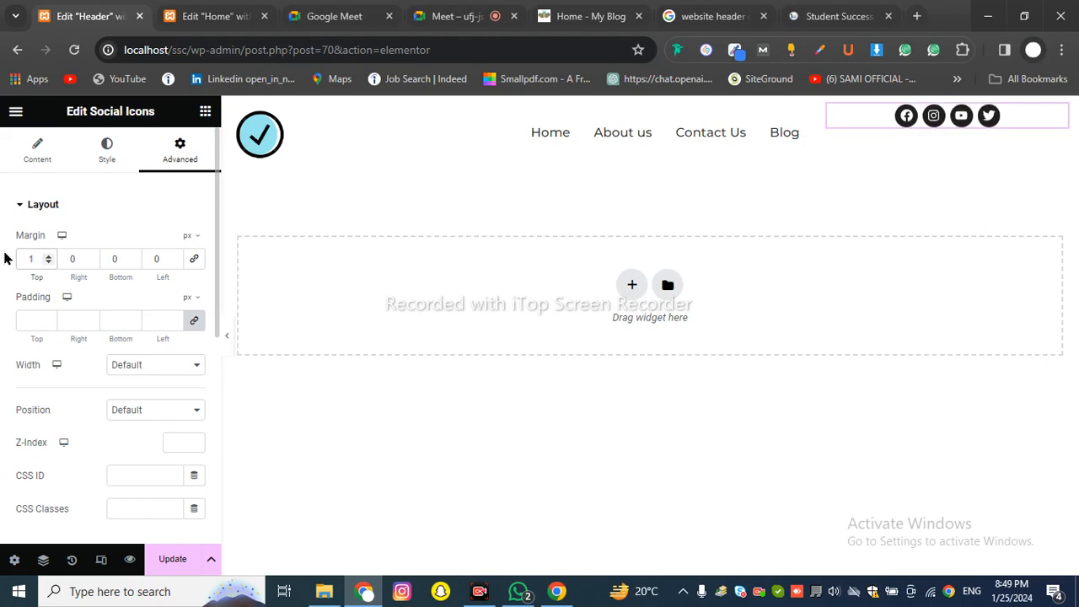
pyautogui.write('4')
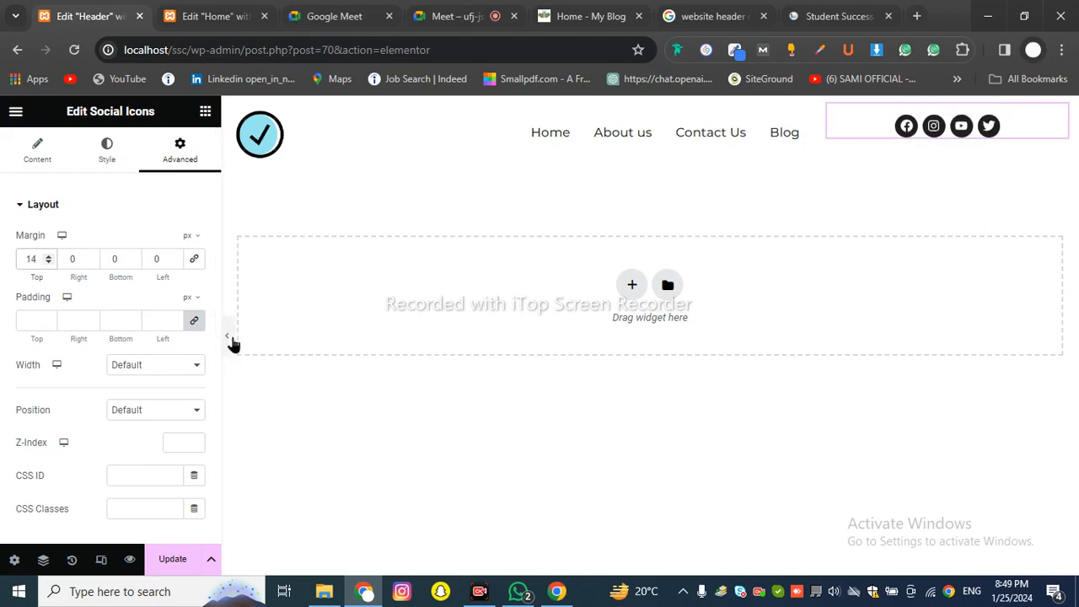
# - Check the header's vertical alignment in a full-width preview and raise the social icons' top margin to 21 px
pyautogui.click(228, 336)
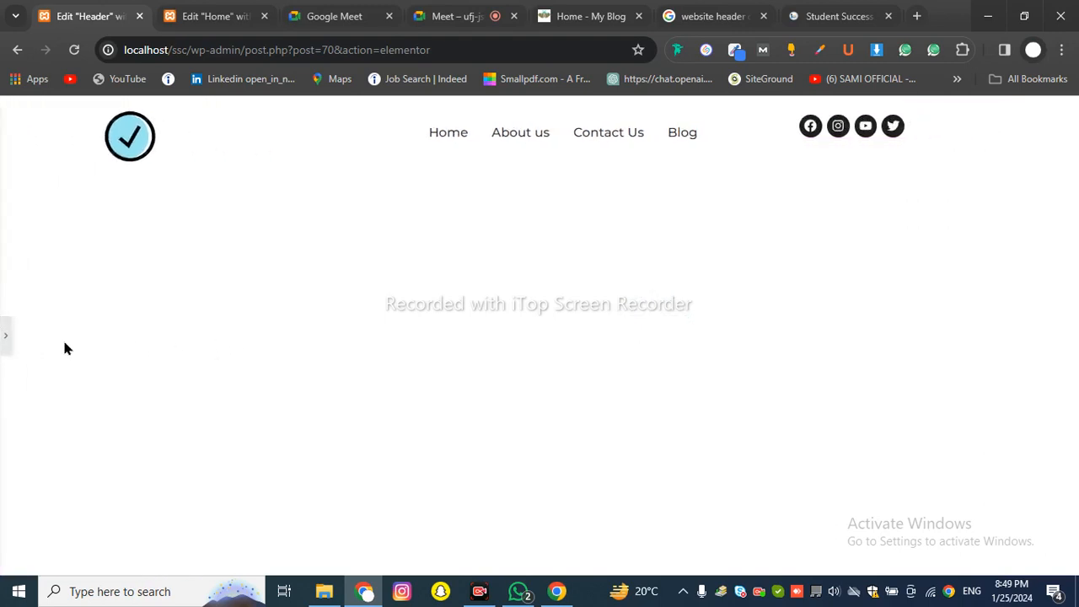
pyautogui.click(3, 336)
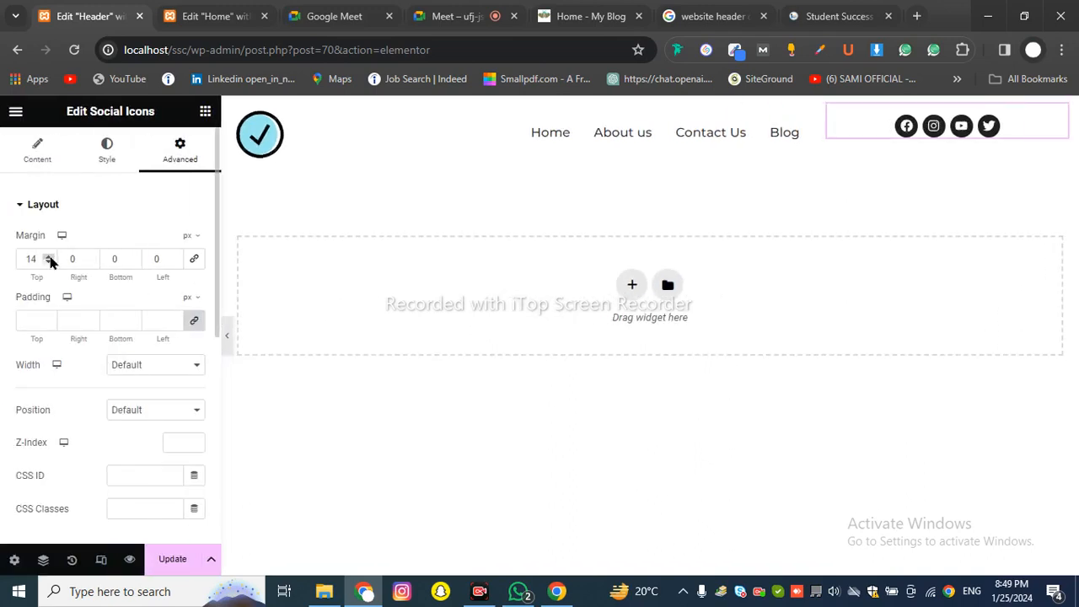
pyautogui.click(48, 257)
pyautogui.click(48, 257)
pyautogui.click(48, 257)
pyautogui.click(48, 257)
pyautogui.click(48, 257)
pyautogui.click(48, 257)
pyautogui.click(48, 257)
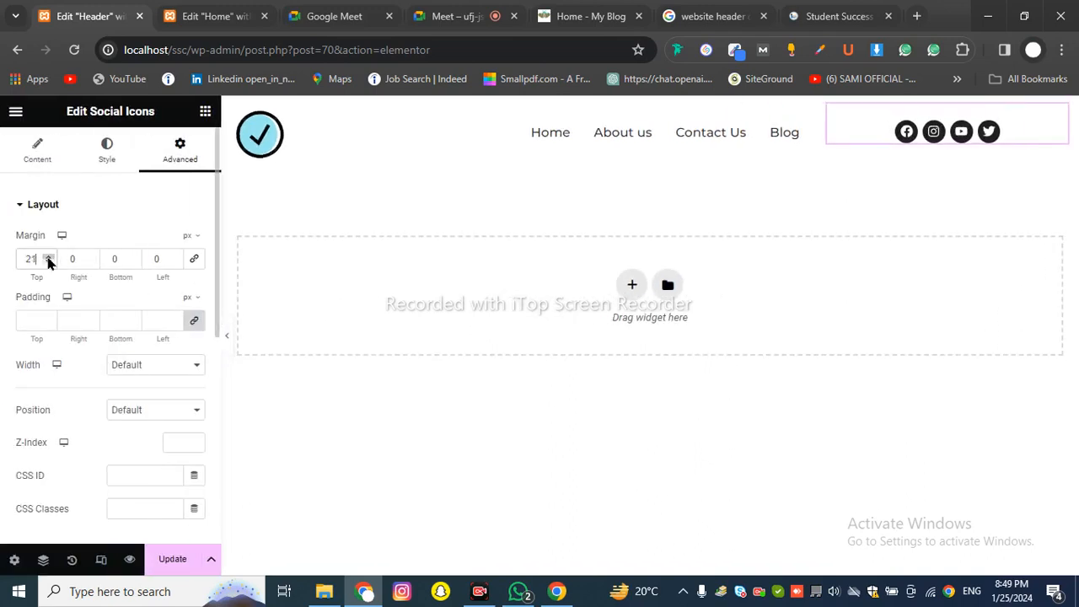
# - Set the social icons' top margin to 20 px and check the header's alignment in a full-width preview
pyautogui.click(48, 261)
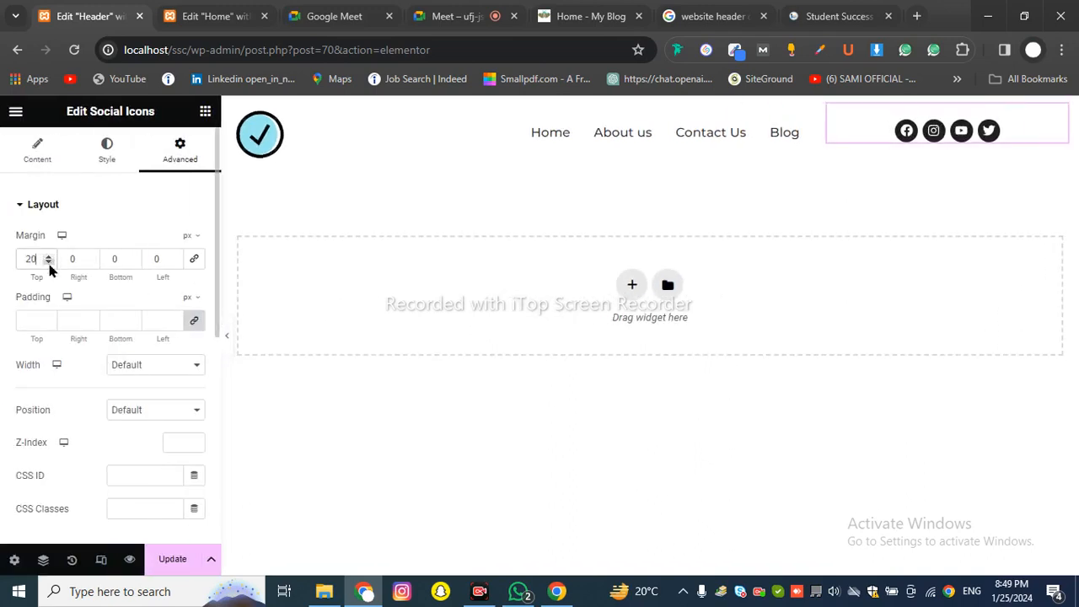
pyautogui.click(225, 338)
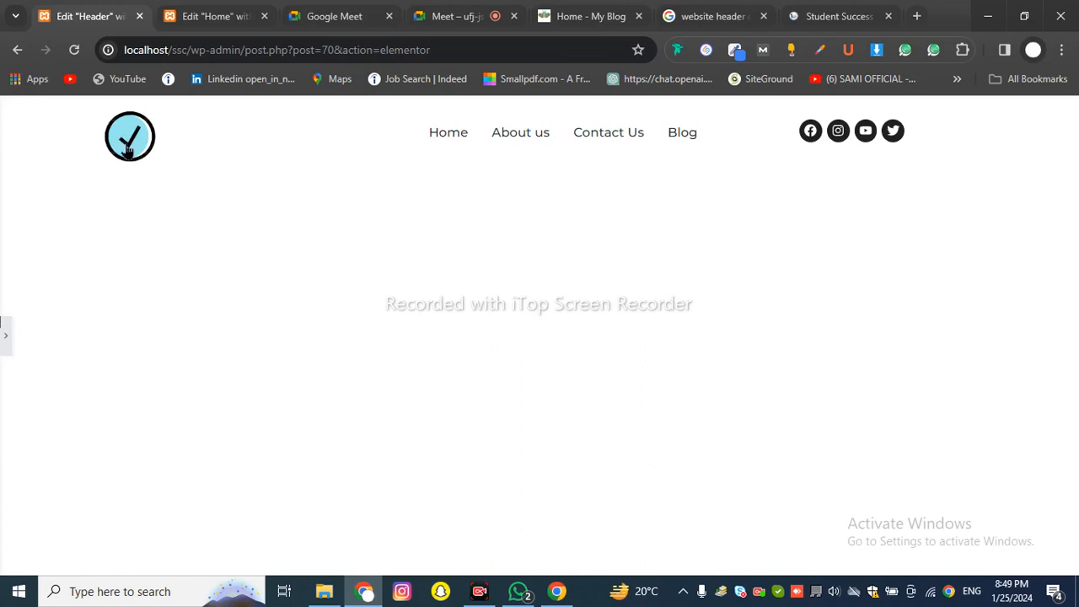
pyautogui.click(4, 331)
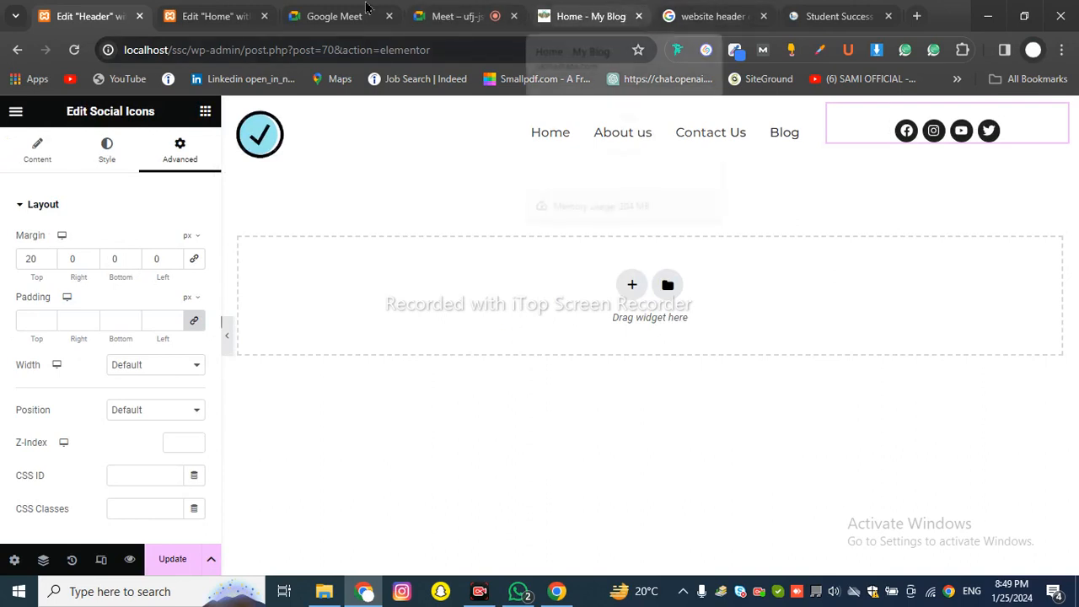
# - View the Student Success Corner reference site's header and switch to the Google Meet call to read its in-call messages
pyautogui.click(834, 16)
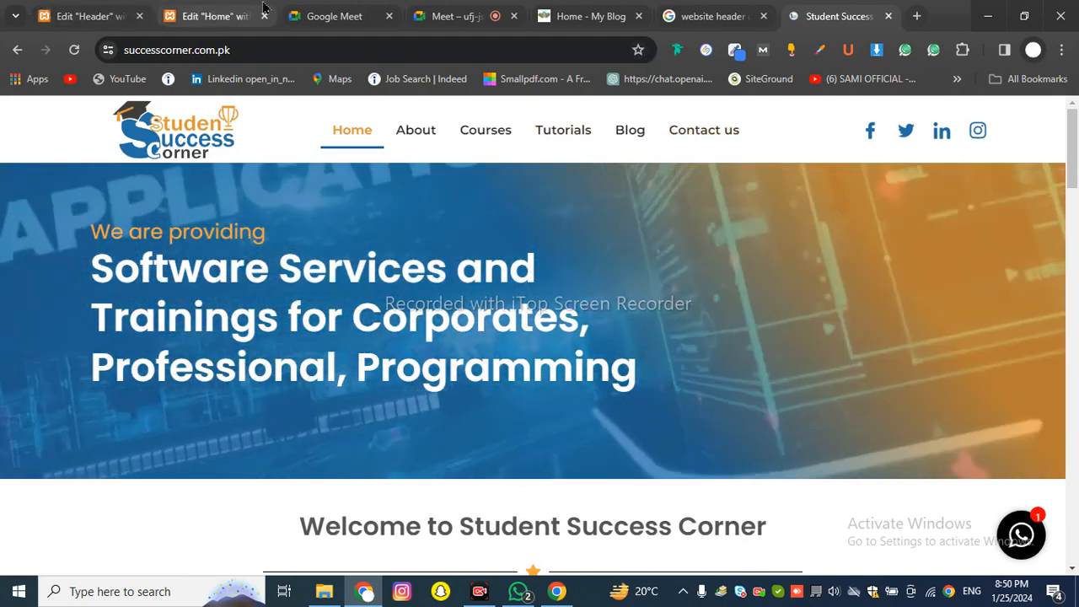
pyautogui.hotkey('ctrl', 'shift', 'Tab')
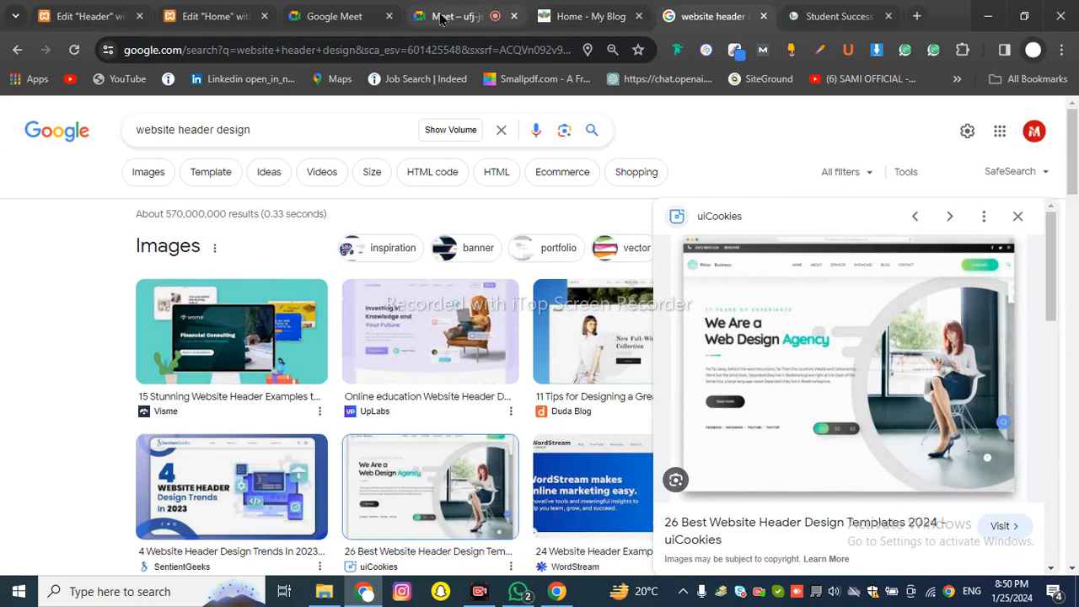
pyautogui.click(443, 17)
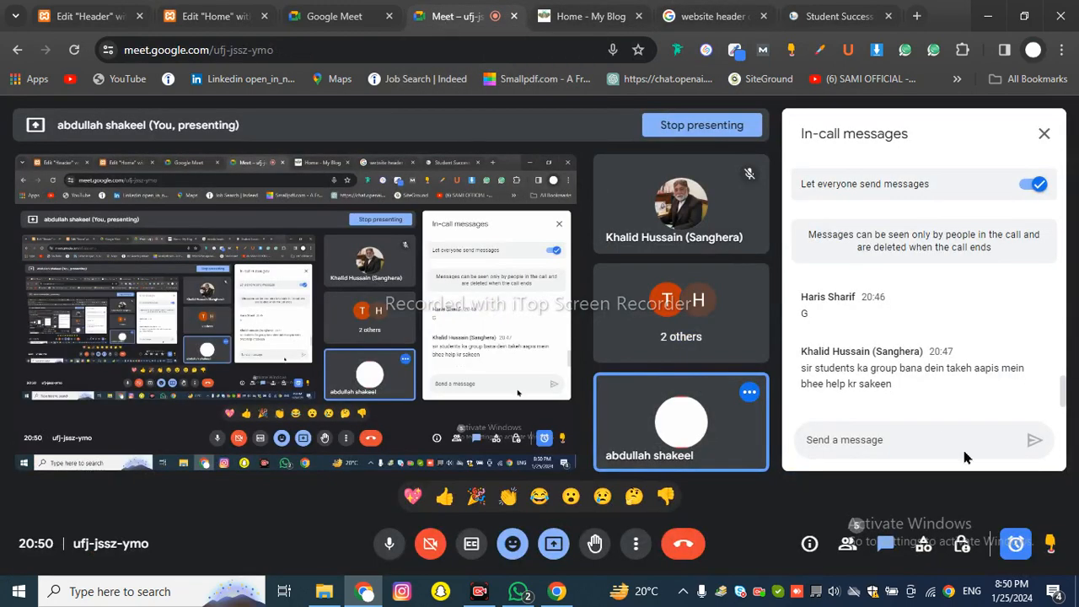